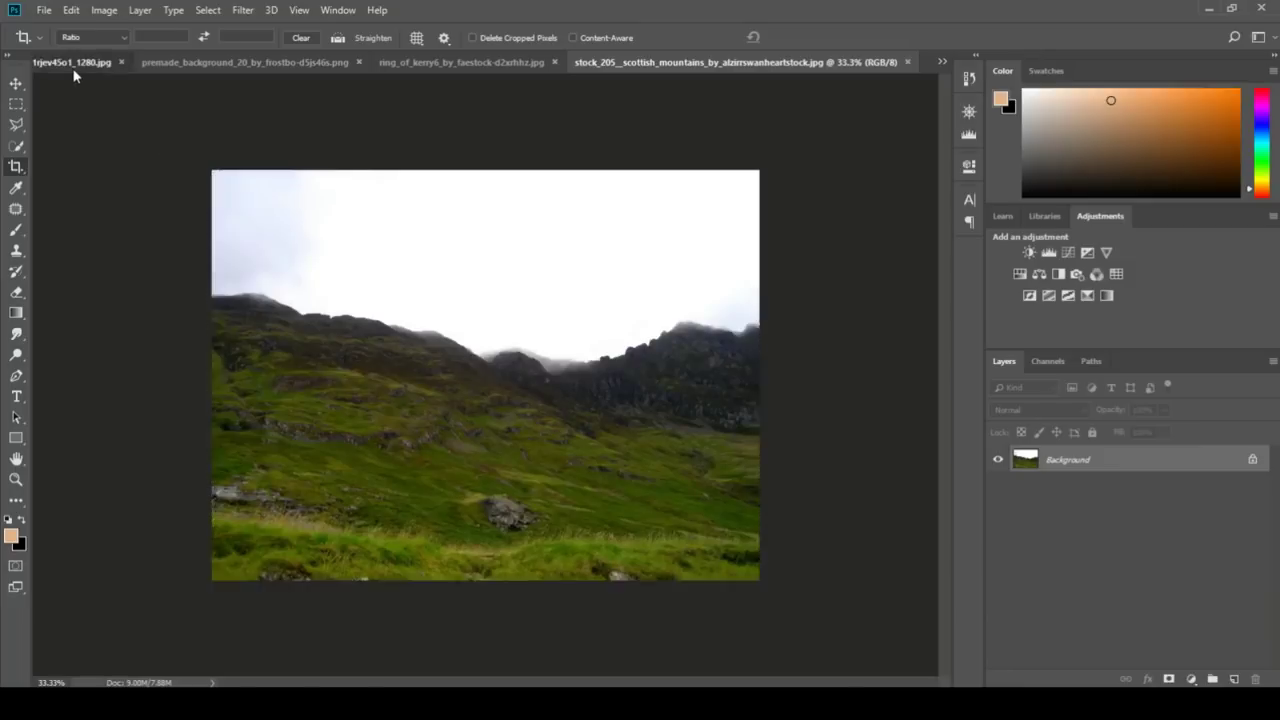
- Drag the ring_of_kerry valley photo into the tumblr player document as Layer 1
left_click(38, 64)
left_click(15, 84)
left_click(388, 62)
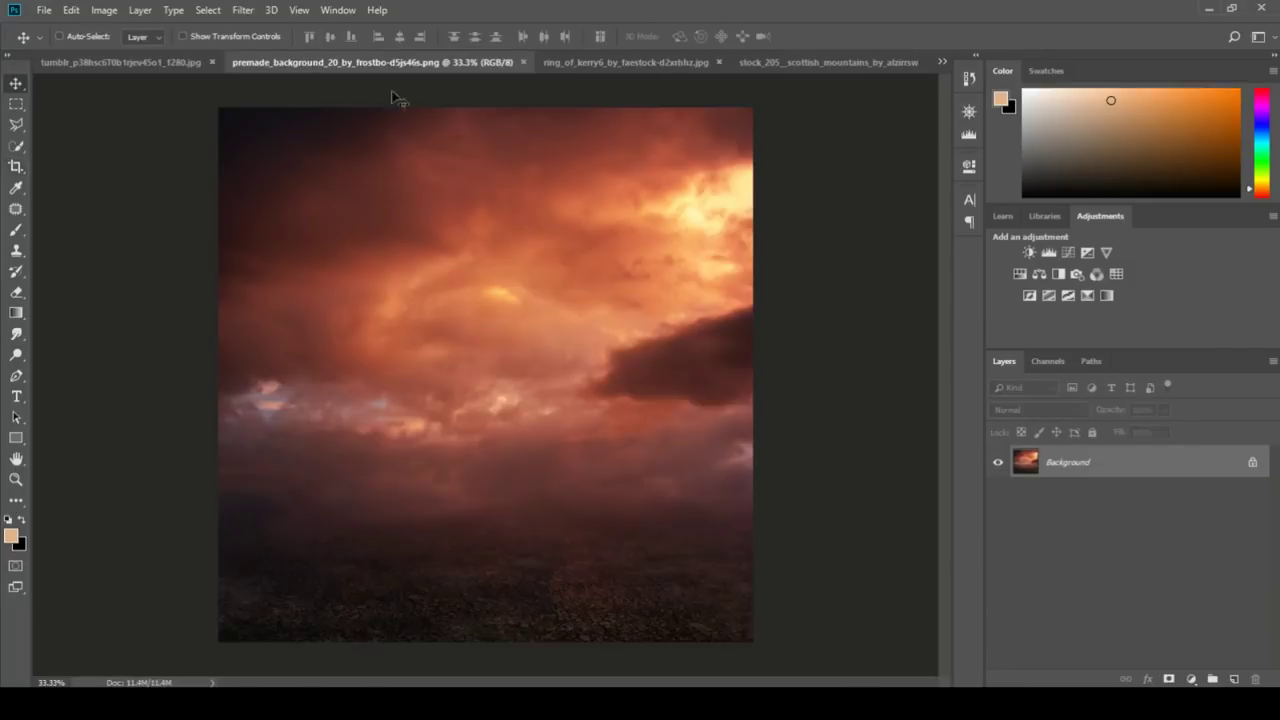
left_click(618, 64)
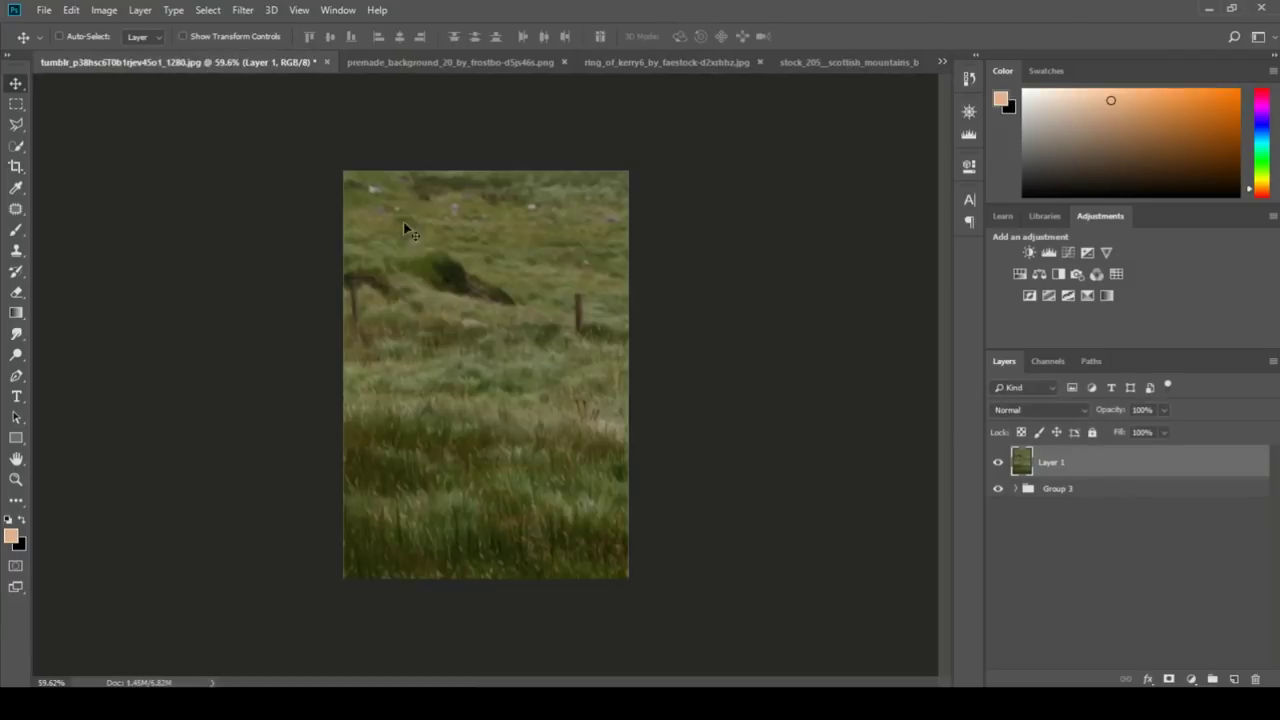
left_click_drag(292, 143, 583, 366)
- Crop the canvas to a larger, taller frame over the valley photo
left_click(16, 167)
scroll(545, 249, "down", 3)
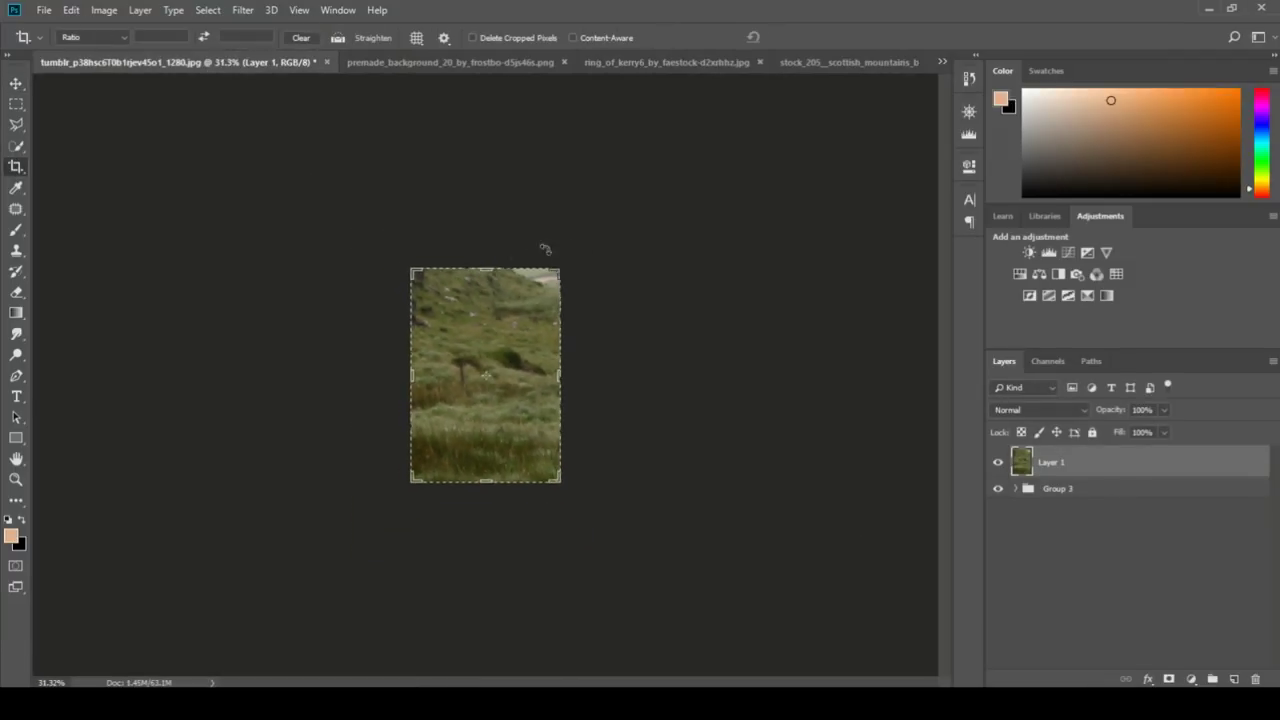
left_click_drag(566, 283, 663, 131)
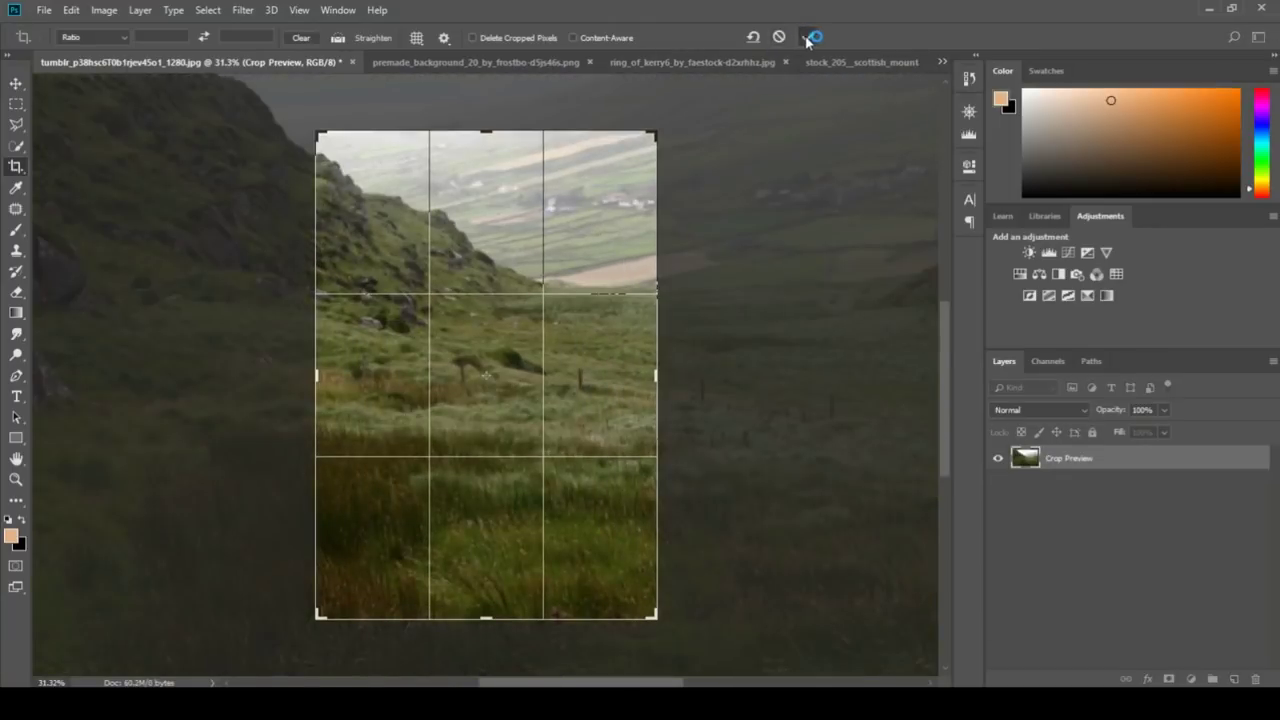
key("Return")
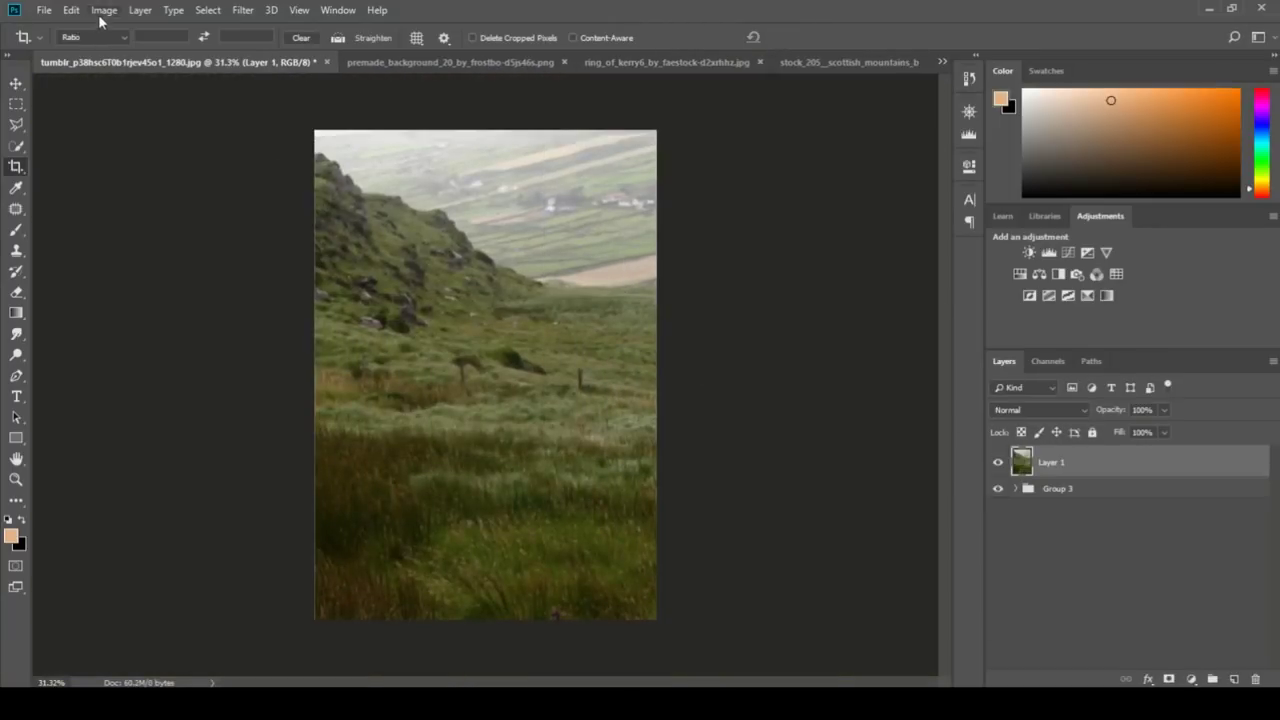
- Check the Image Size dialog, switching its units to percent and then pixels
left_click(104, 10)
left_click(125, 130)
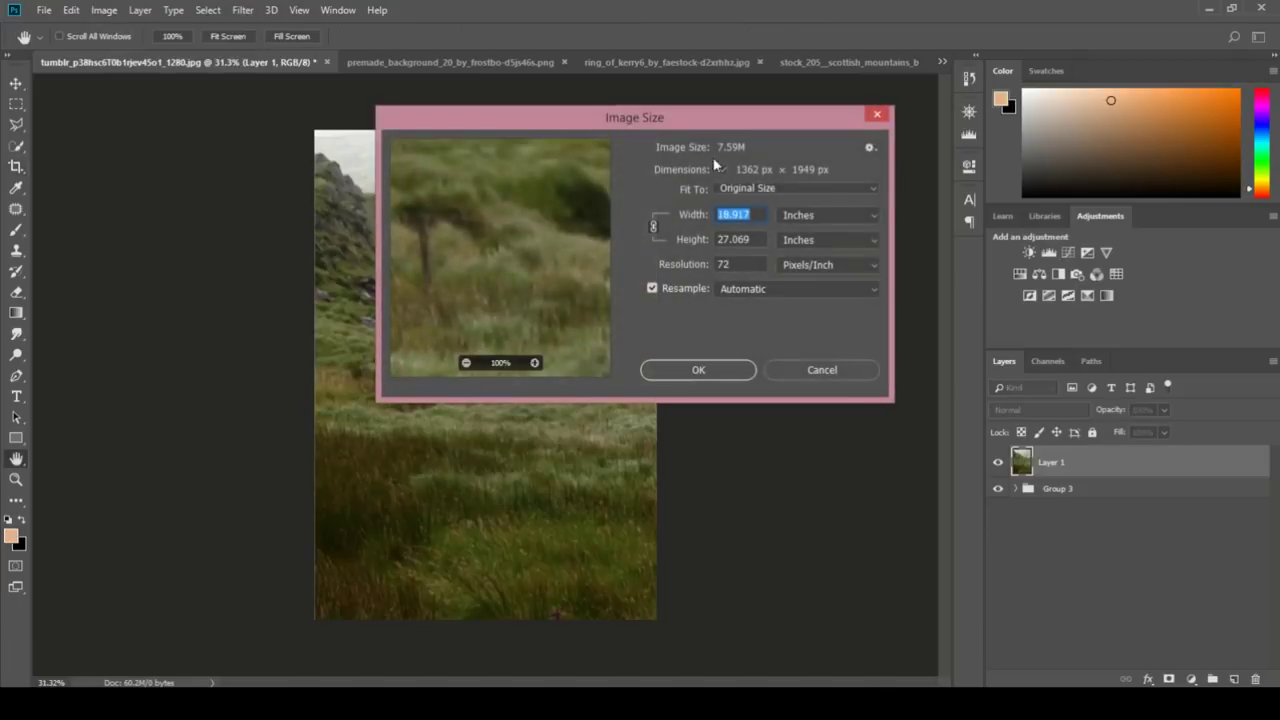
left_click(793, 218)
left_click(796, 232)
left_click(805, 216)
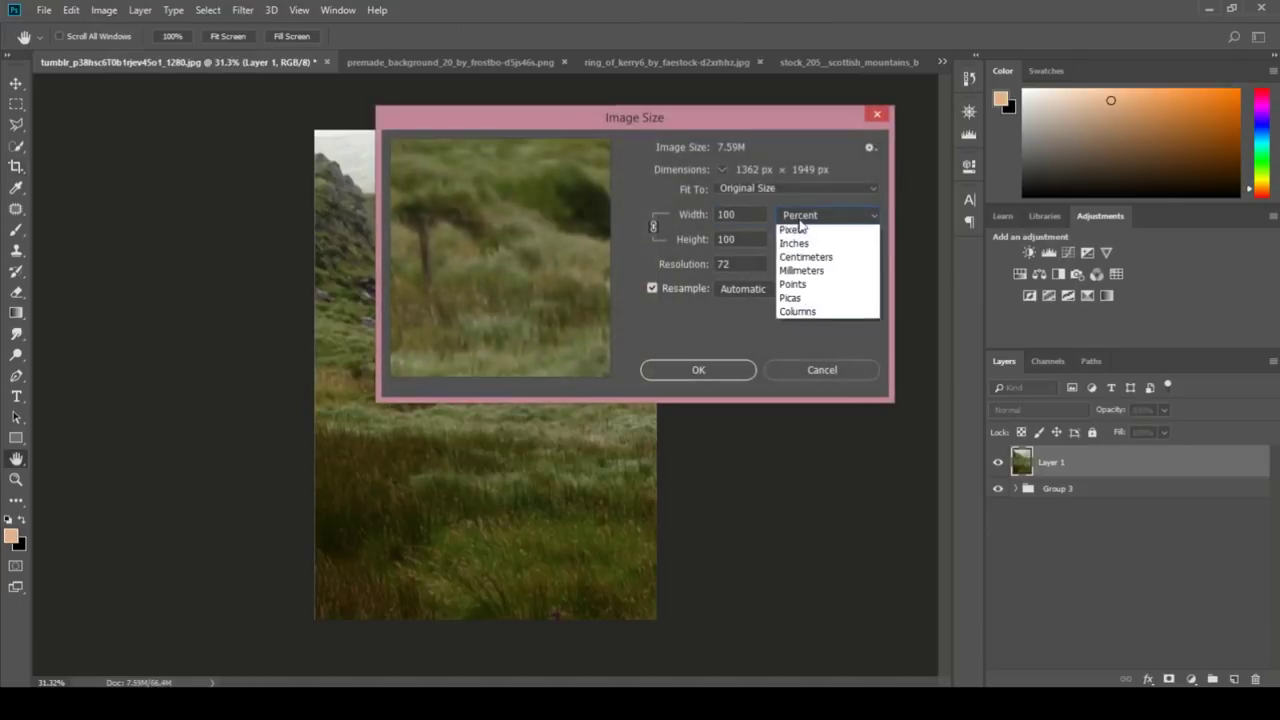
left_click(805, 246)
left_click(873, 117)
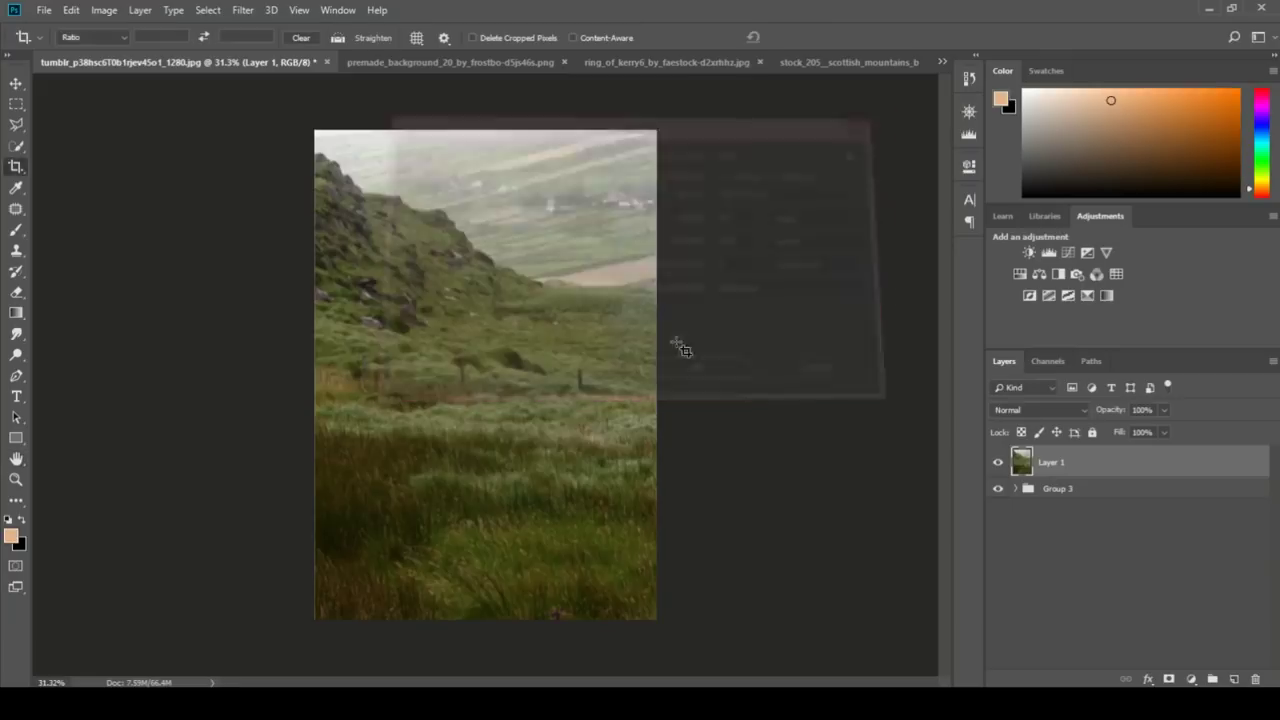
- Move Layer 1 below Group 3 and crop the canvas tighter around the player
left_click_drag(1150, 466, 1143, 506)
key("c")
scroll(579, 343, "up", 1)
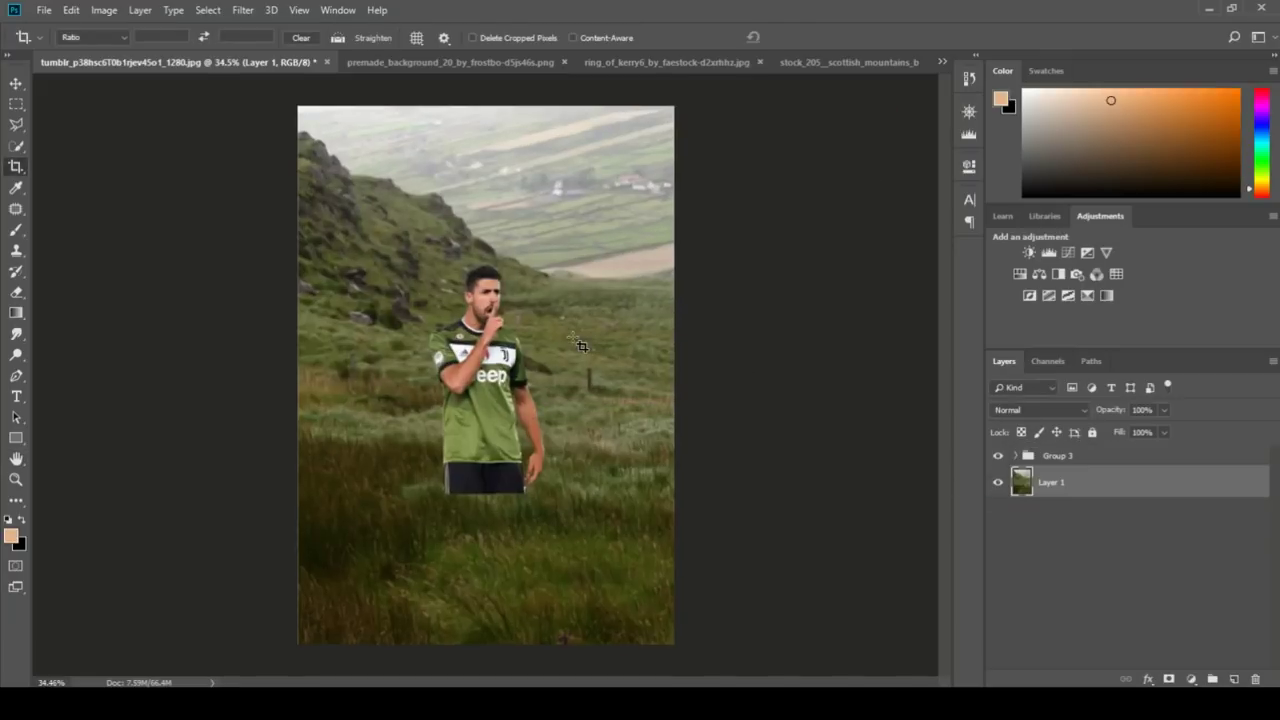
scroll(581, 345, "up", 1)
scroll(579, 343, "down", 2)
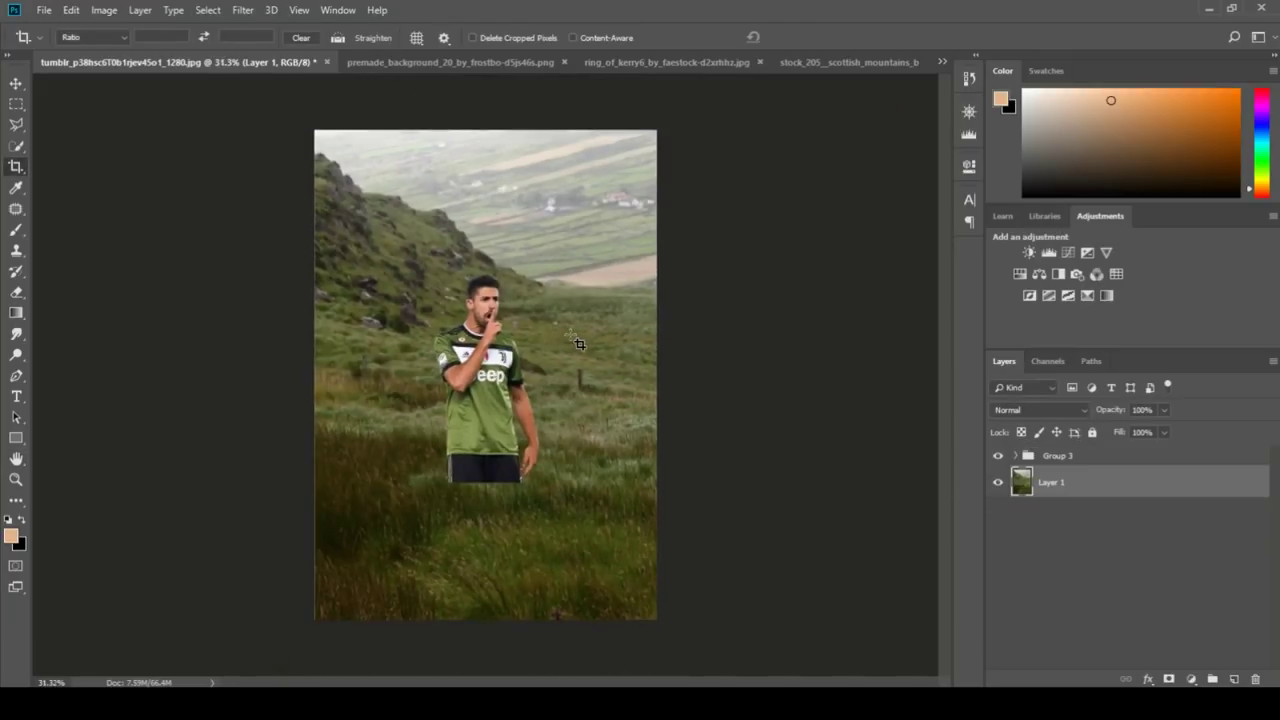
left_click(642, 166)
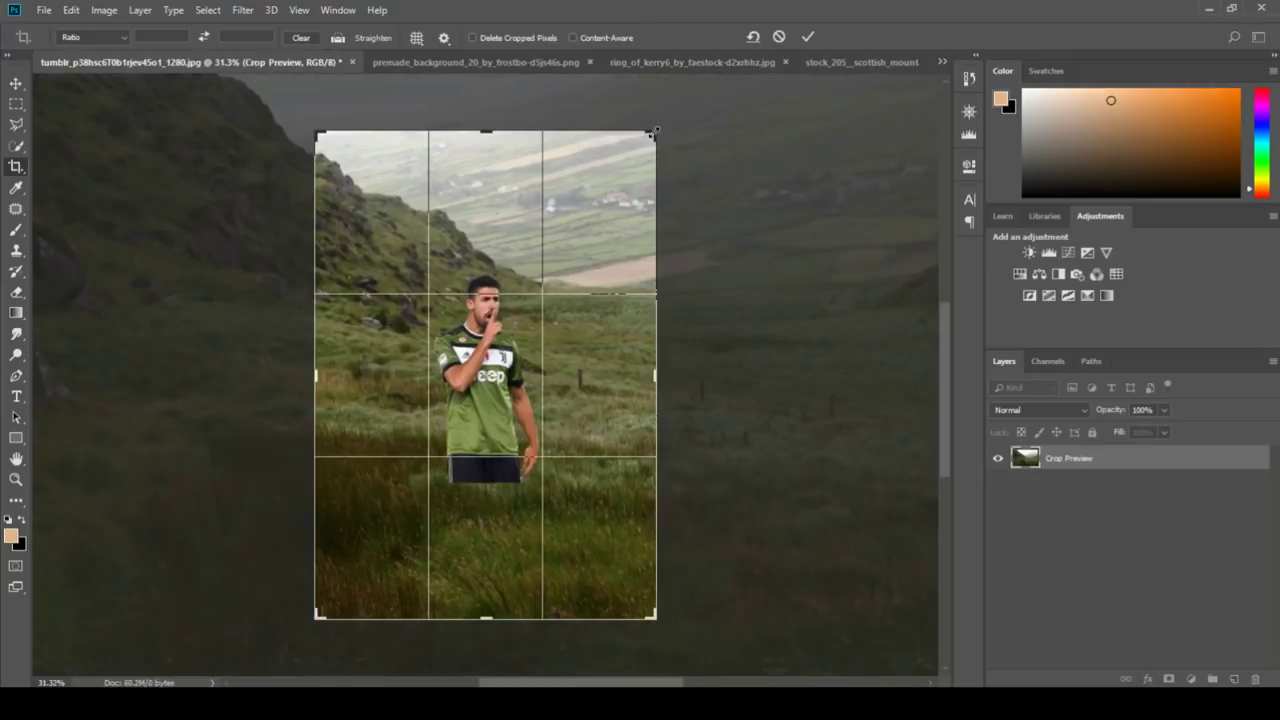
left_click_drag(652, 131, 622, 179)
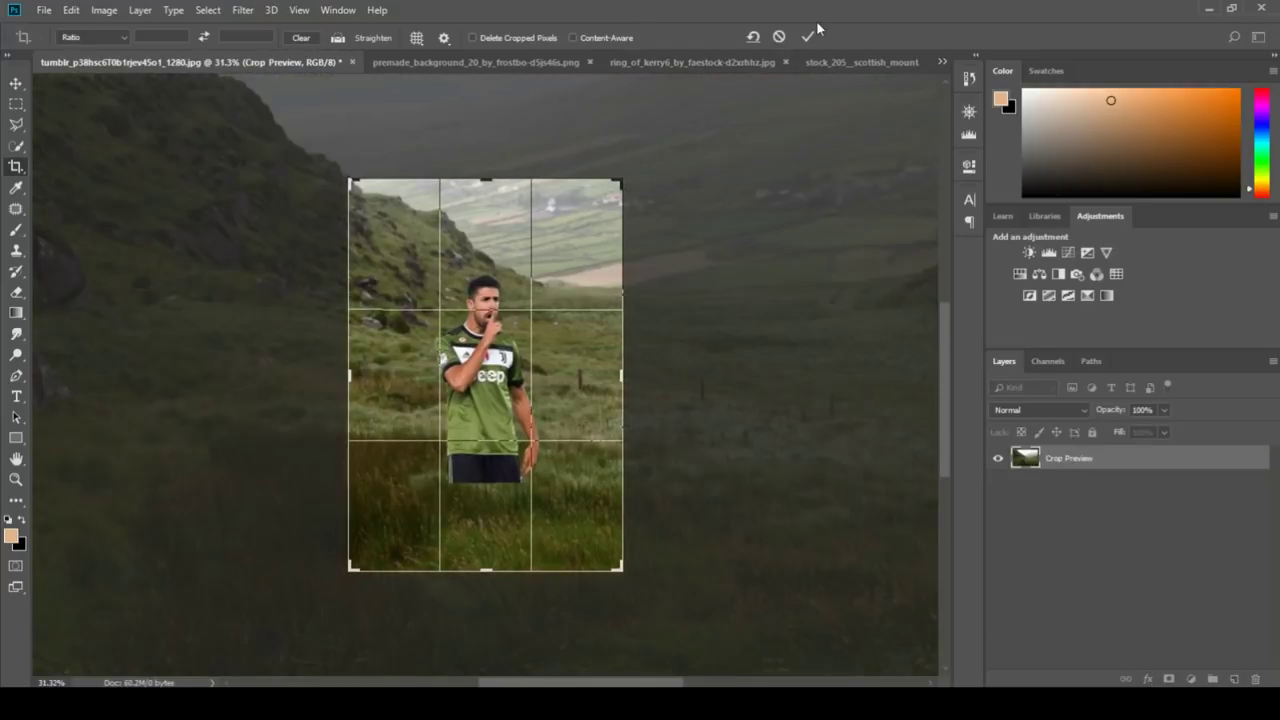
left_click(808, 37)
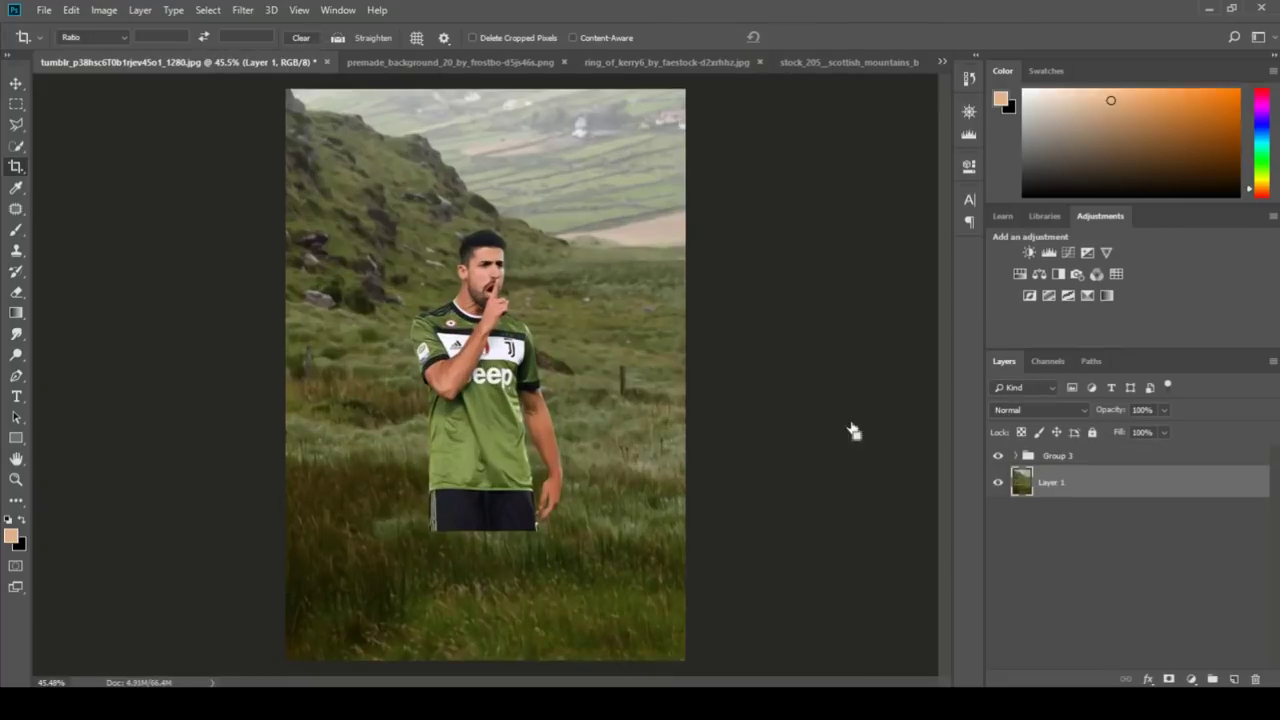
- Free-transform the valley layer smaller, fitted to the width in the lower half
key("ctrl+t")
key("ctrl+0")
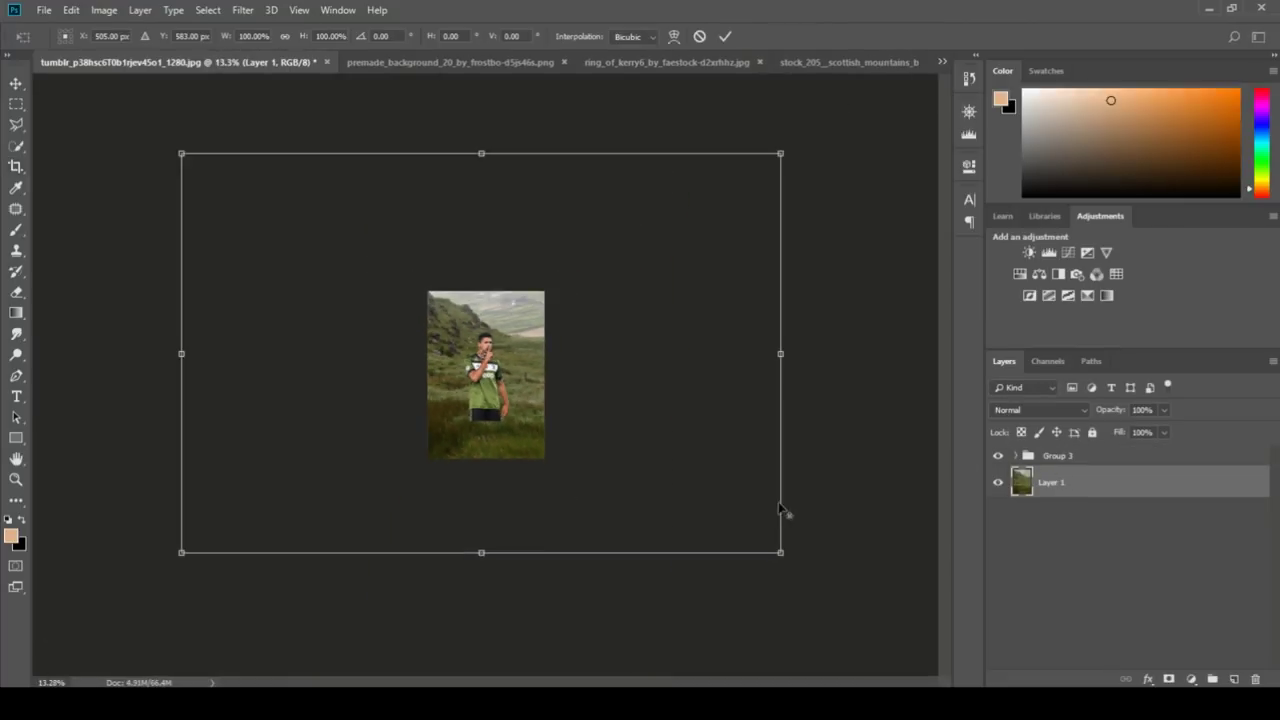
left_click_drag(783, 554, 563, 376)
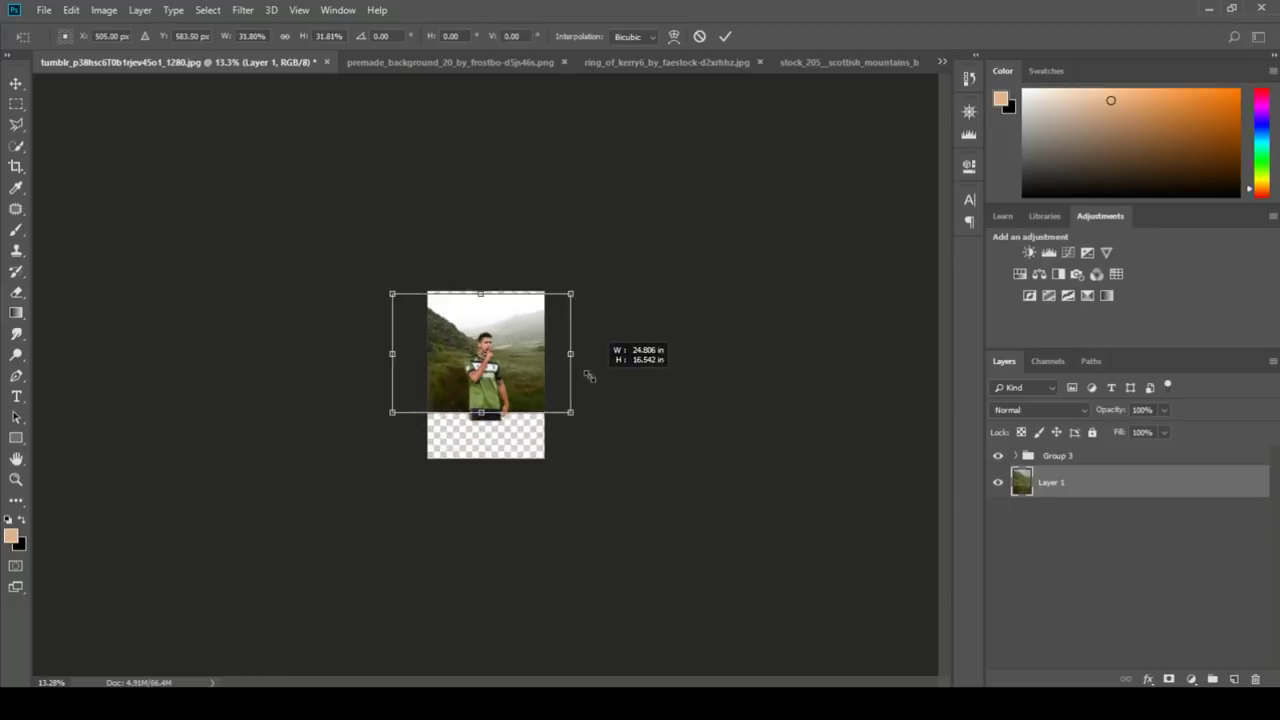
scroll(563, 376, "up", 3)
scroll(563, 376, "up", 1)
left_click_drag(557, 385, 562, 499)
scroll(561, 468, "up", 2)
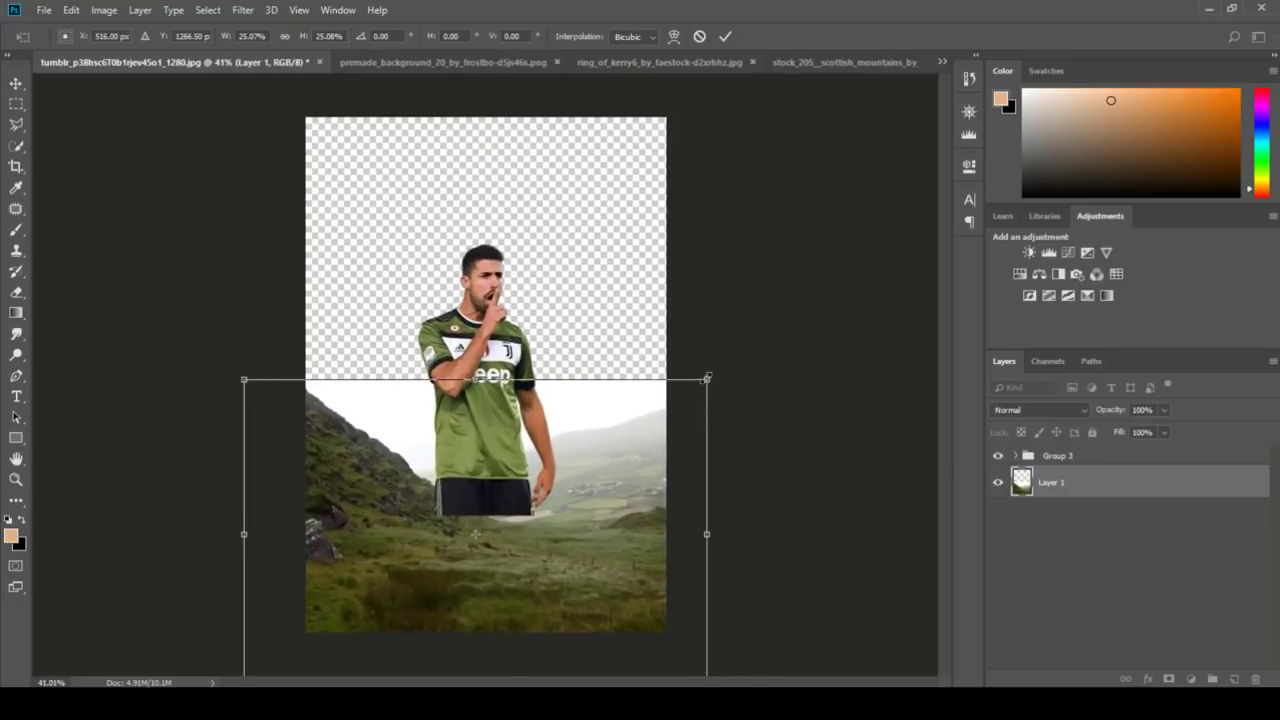
left_click_drag(707, 378, 688, 391)
key("Return")
- Recrop the canvas tighter toward the player
key("c")
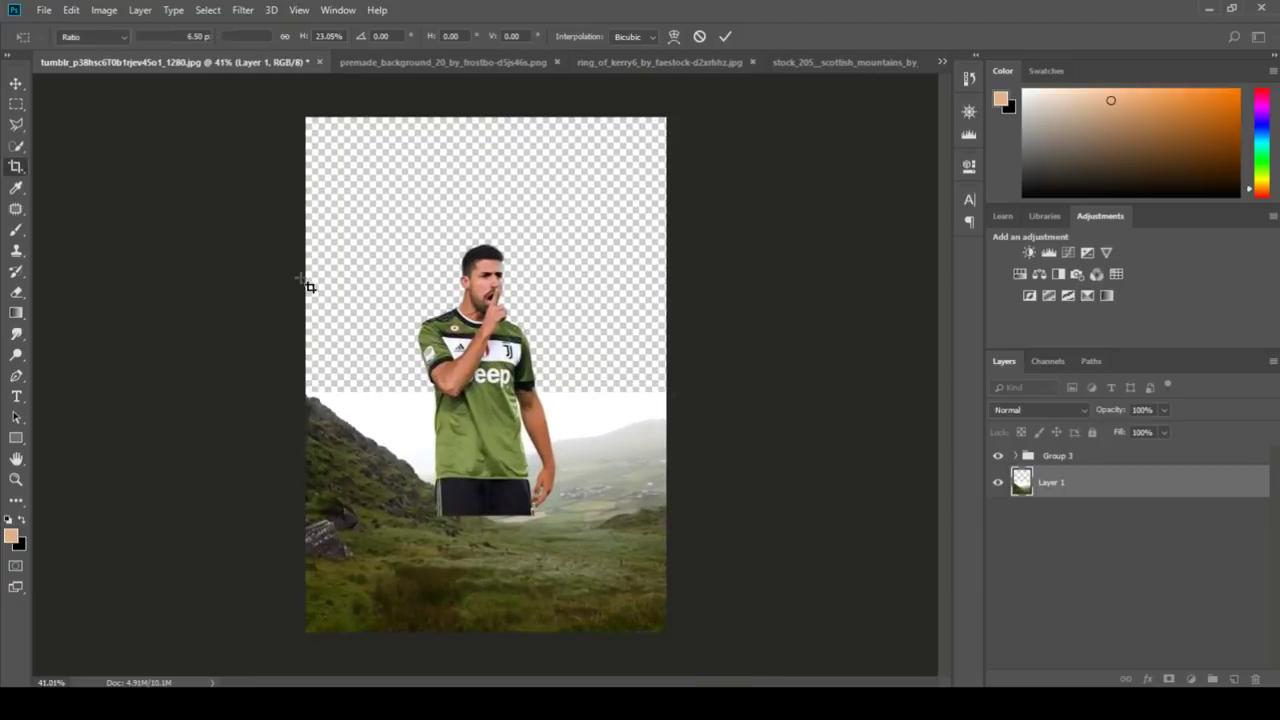
left_click(645, 152)
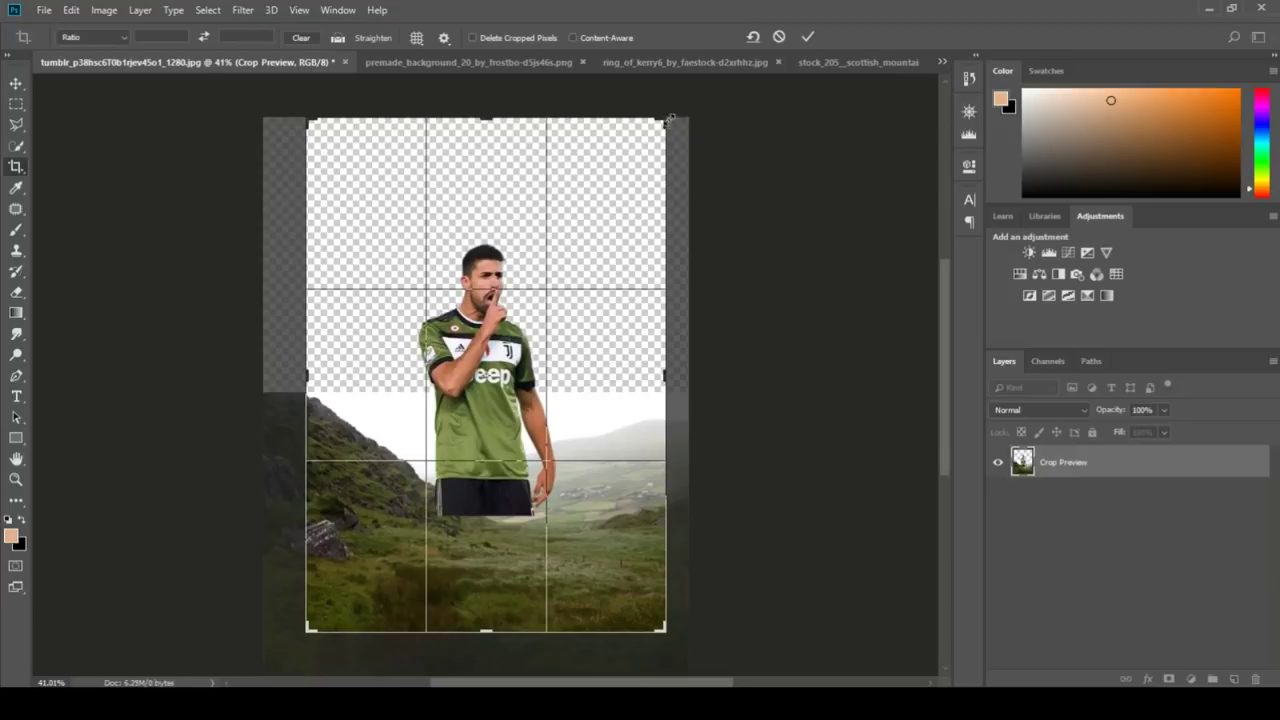
left_click_drag(669, 118, 641, 150)
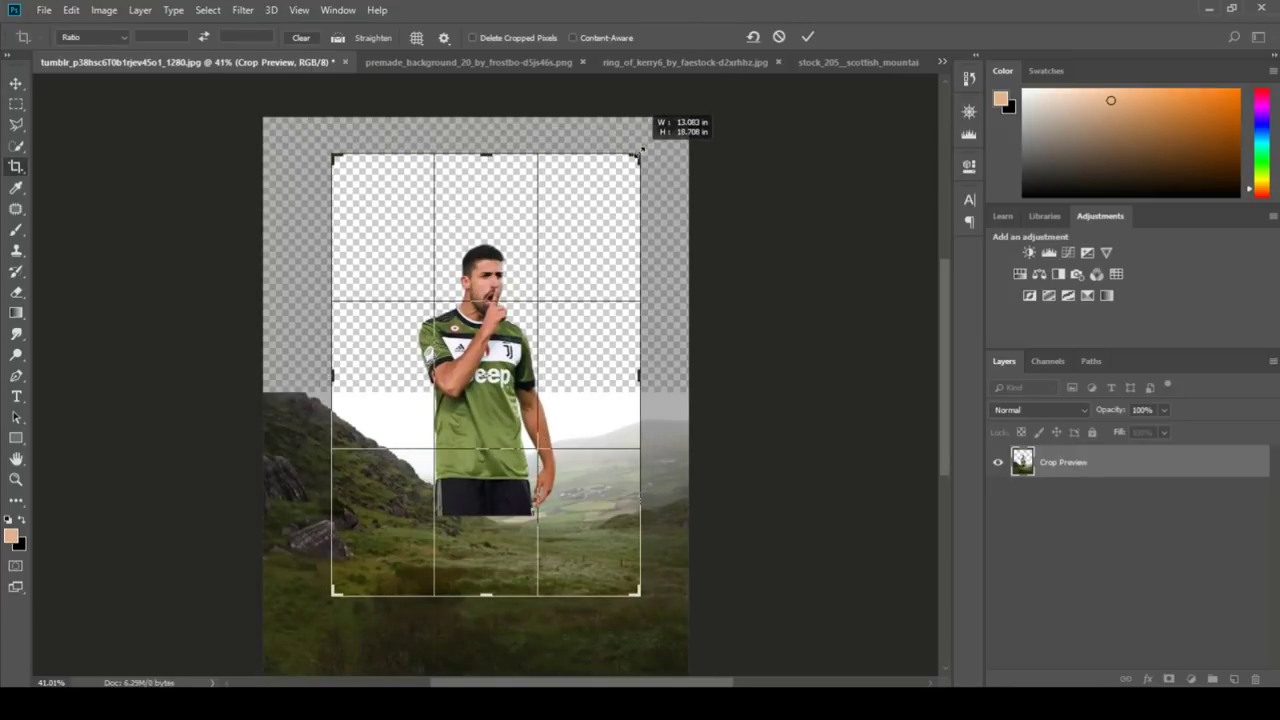
left_click(808, 37)
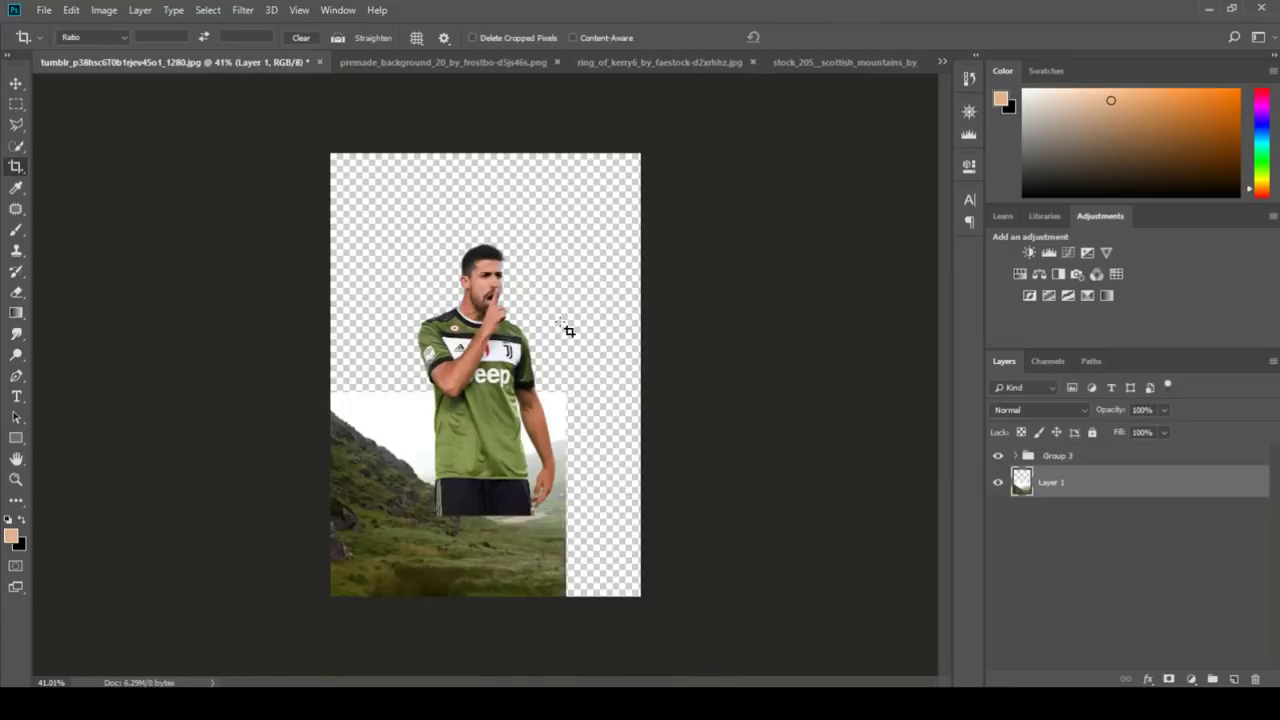
- Move the player group down to the bottom edge and nudge the valley layer up slightly
key("ctrl+plus")
left_click(1060, 458)
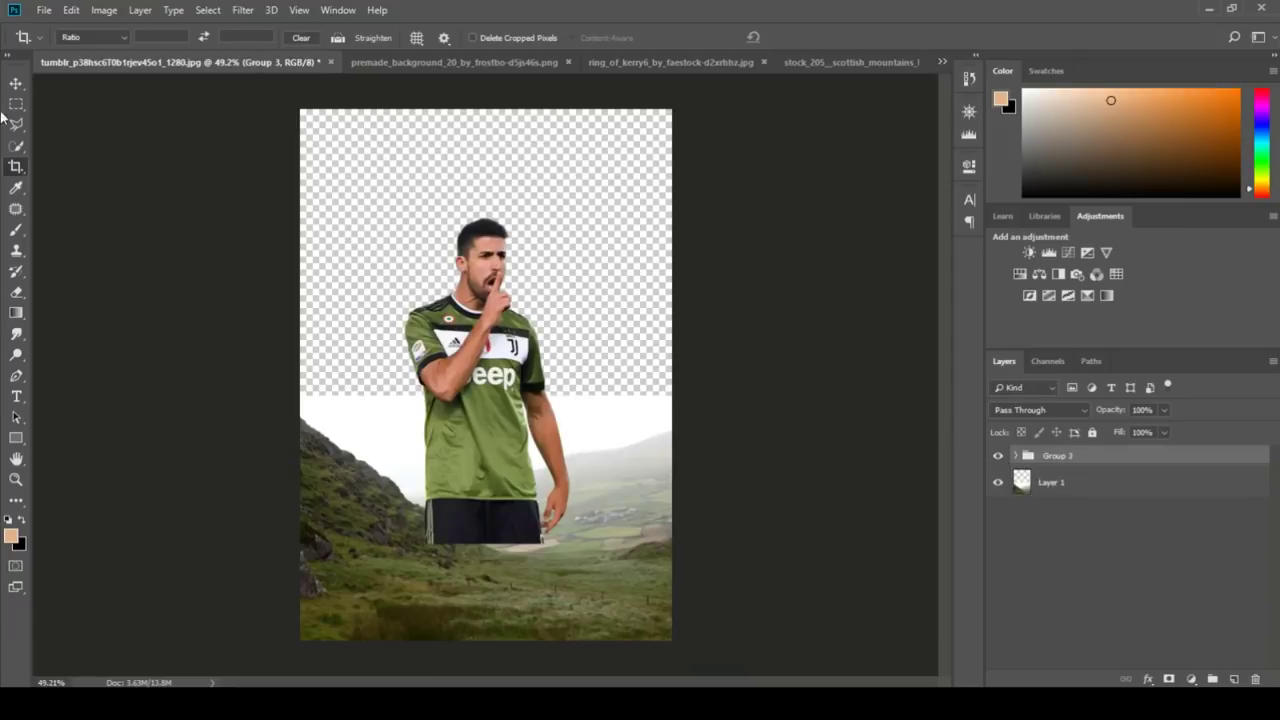
left_click(16, 83)
left_click_drag(462, 354, 468, 439)
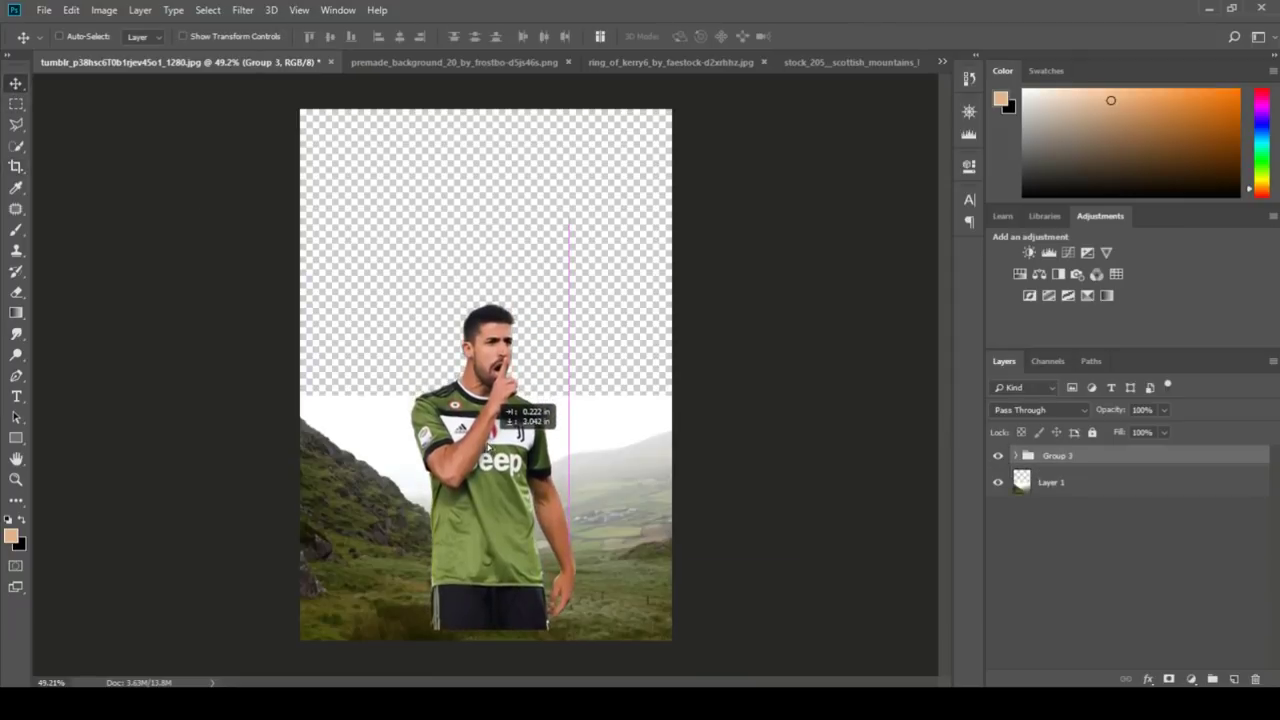
left_click(1027, 483)
left_click_drag(609, 455, 658, 481)
left_click(1018, 460)
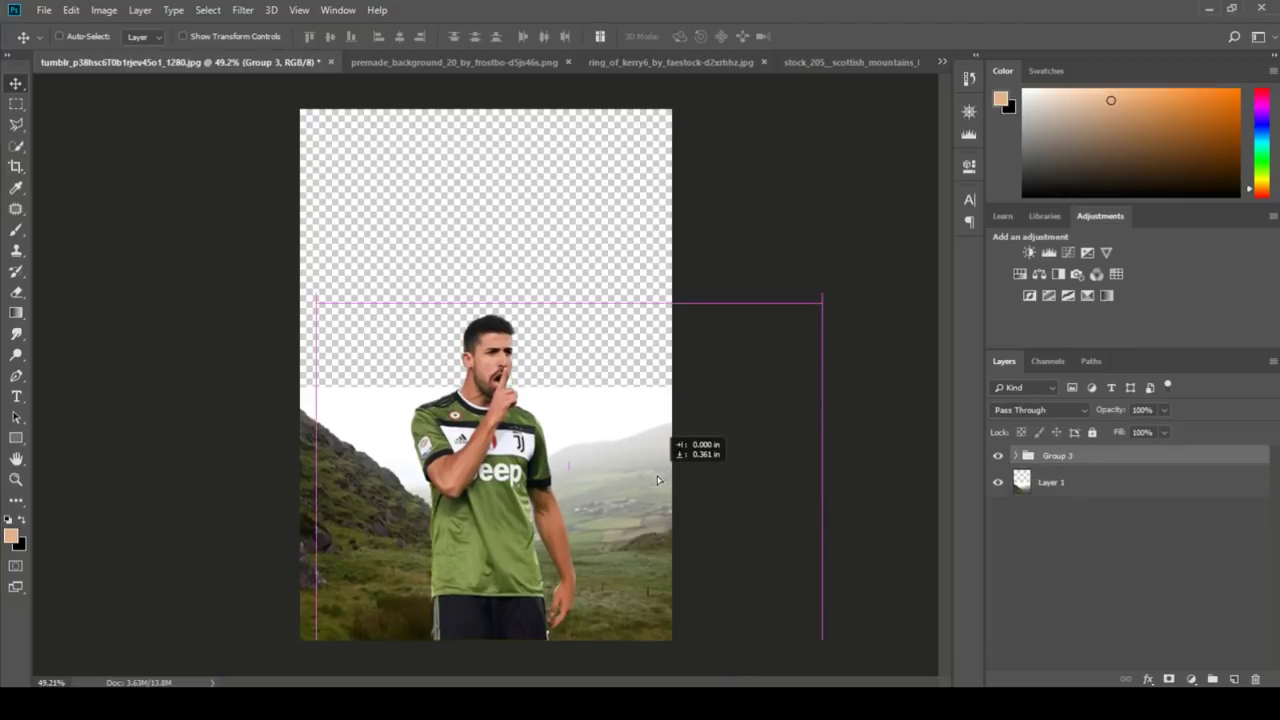
- Close the ring_of_kerry valley photo document
left_click(650, 62)
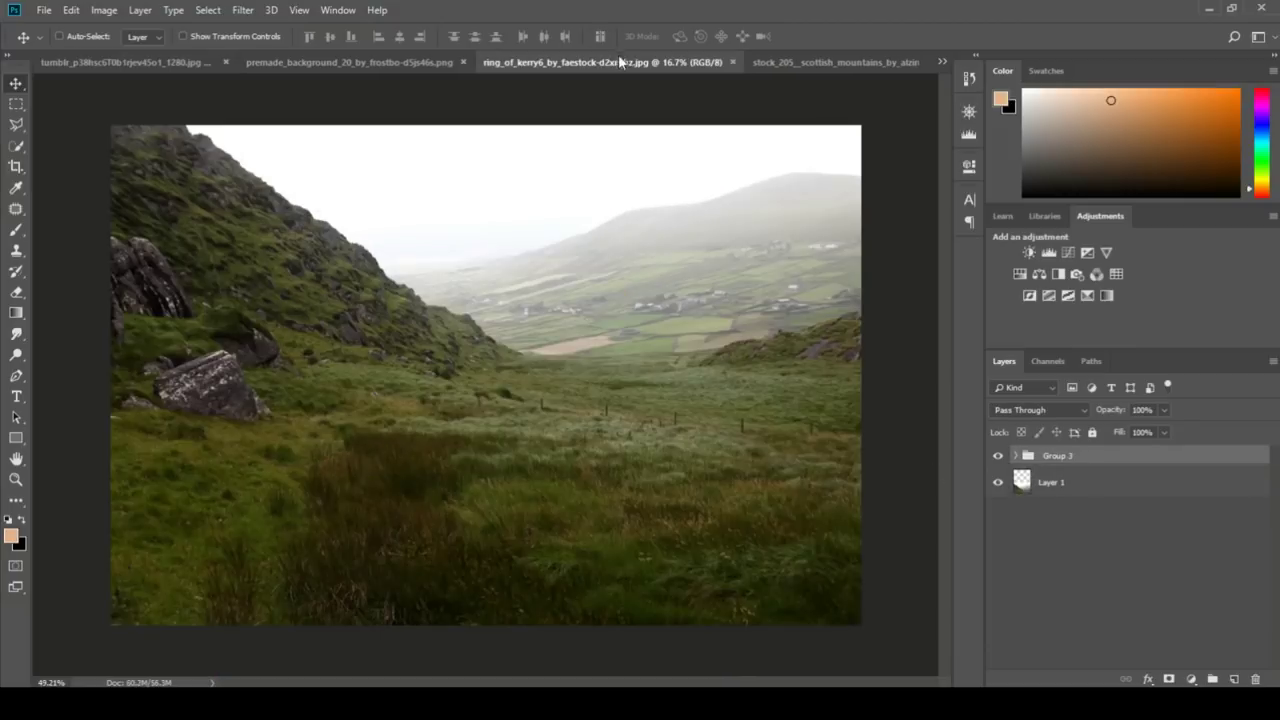
left_click(734, 62)
left_click(520, 64)
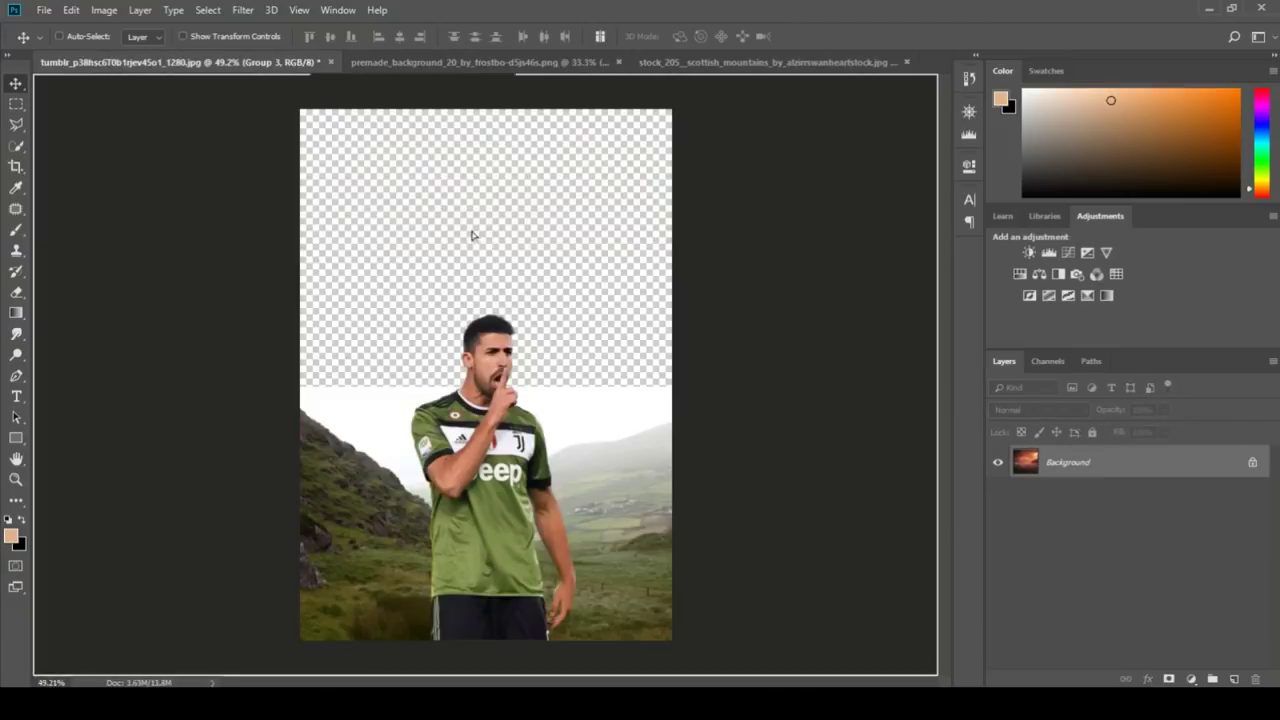
- Bring the orange cloud sky into the composite as Layer 2 beneath the player group
left_click_drag(292, 62, 512, 265)
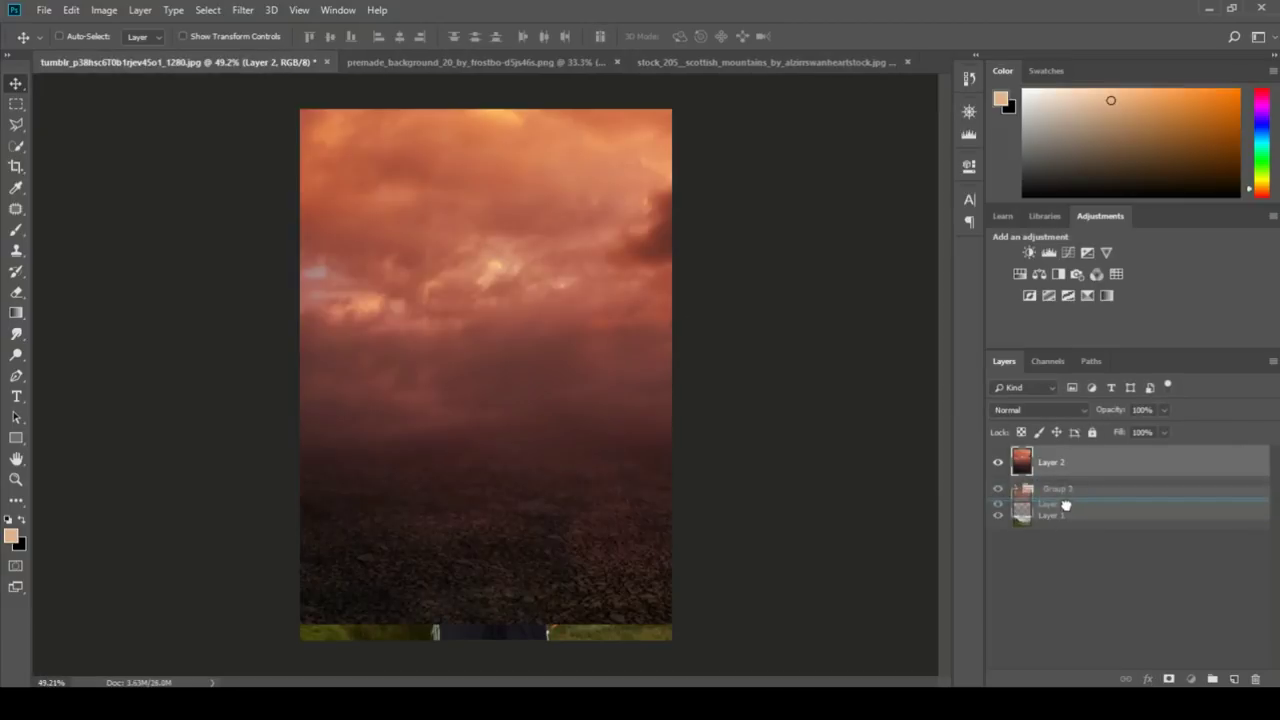
left_click_drag(1035, 460, 1050, 502)
left_click_drag(606, 396, 595, 513)
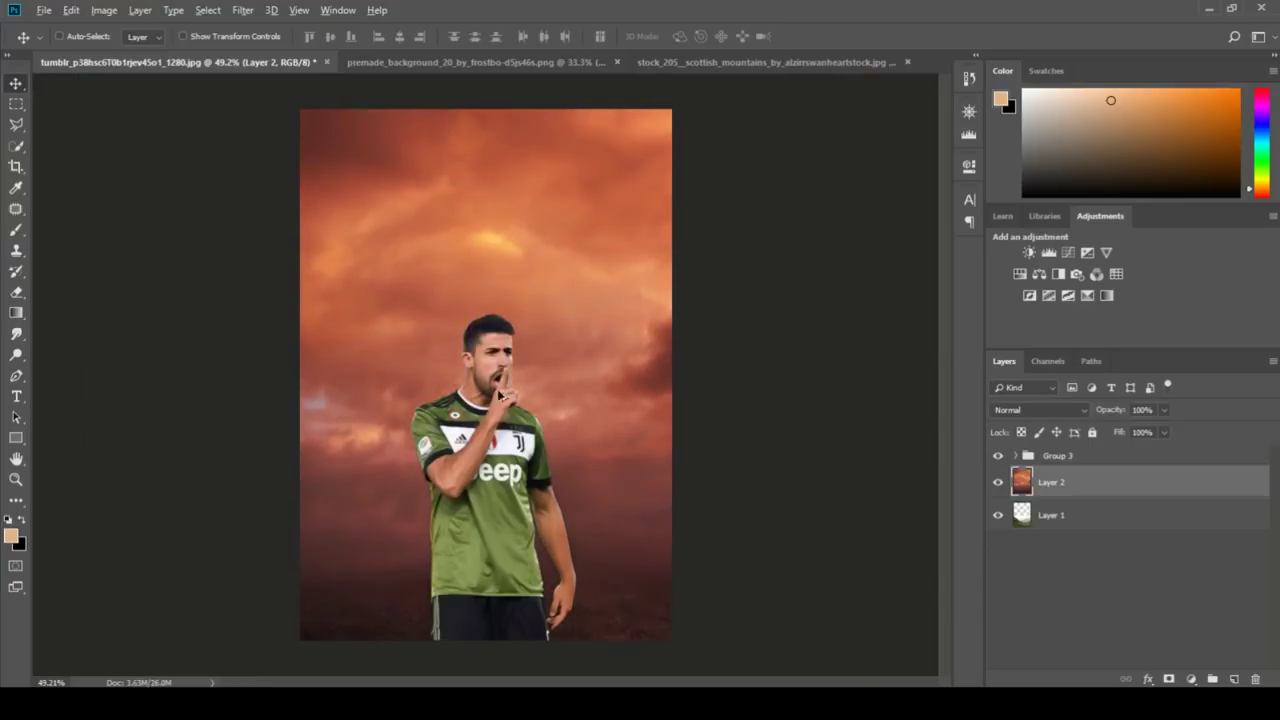
scroll(503, 395, "up", 2)
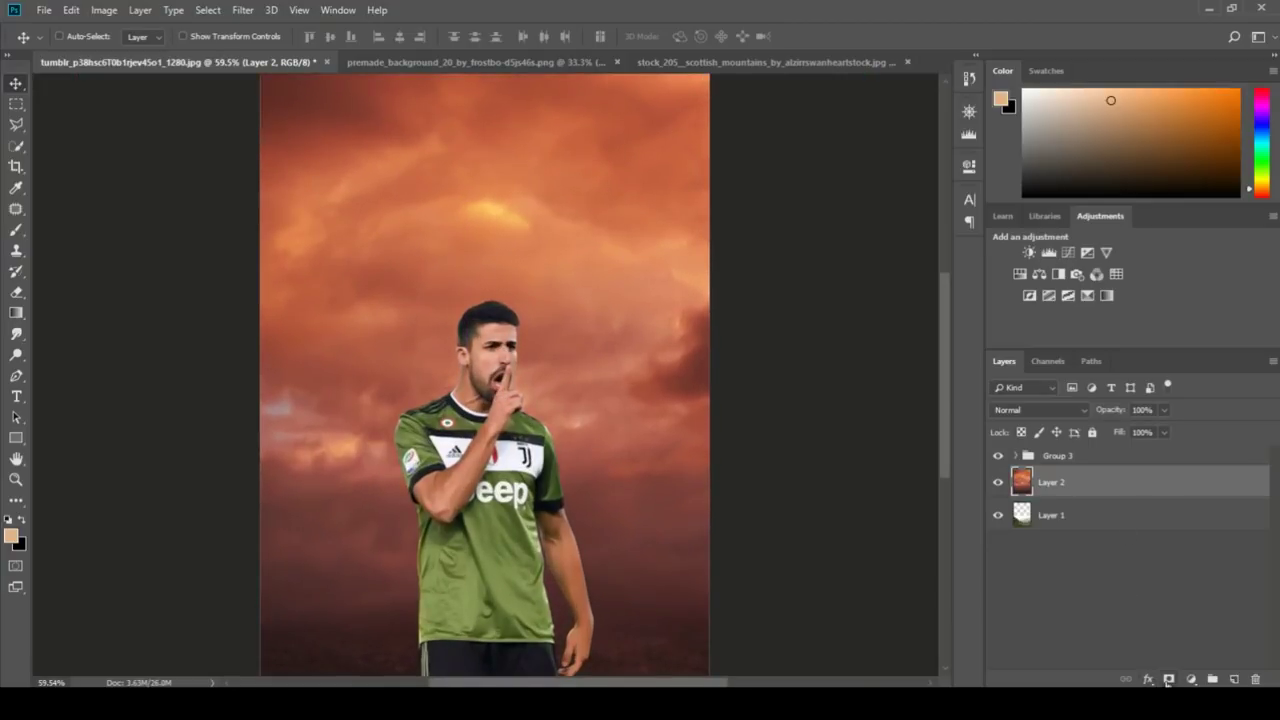
- Mask the sky layer and paint its bottom away with a soft black brush to reveal grassy hills
left_click(1168, 681)
scroll(846, 517, "down", 2)
left_click(18, 230)
scroll(366, 337, "down", 2)
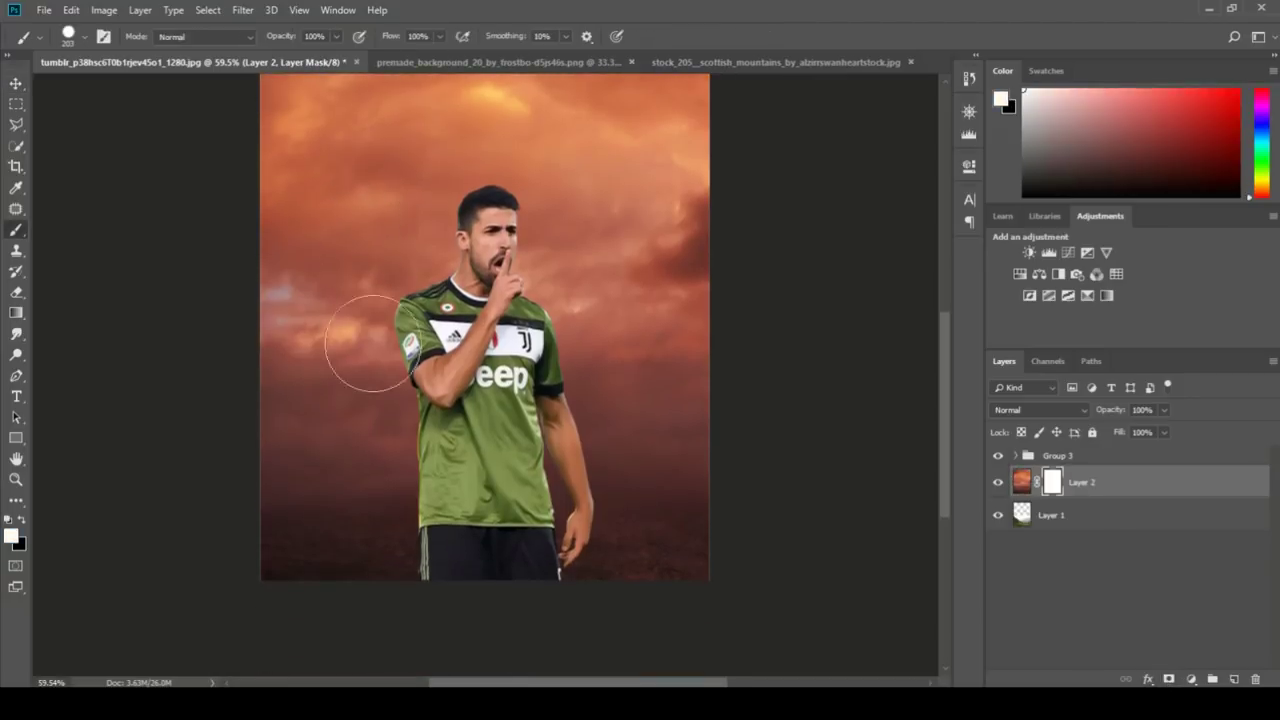
key("x")
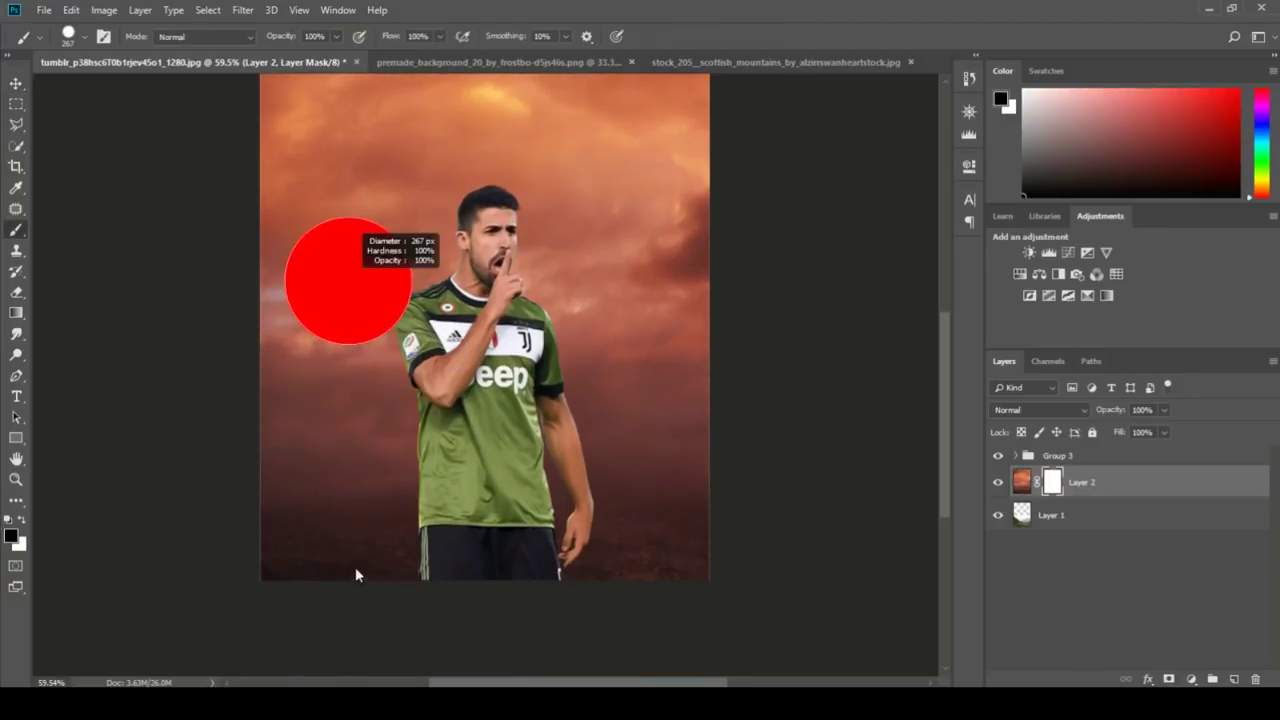
left_click_drag(349, 286, 357, 571)
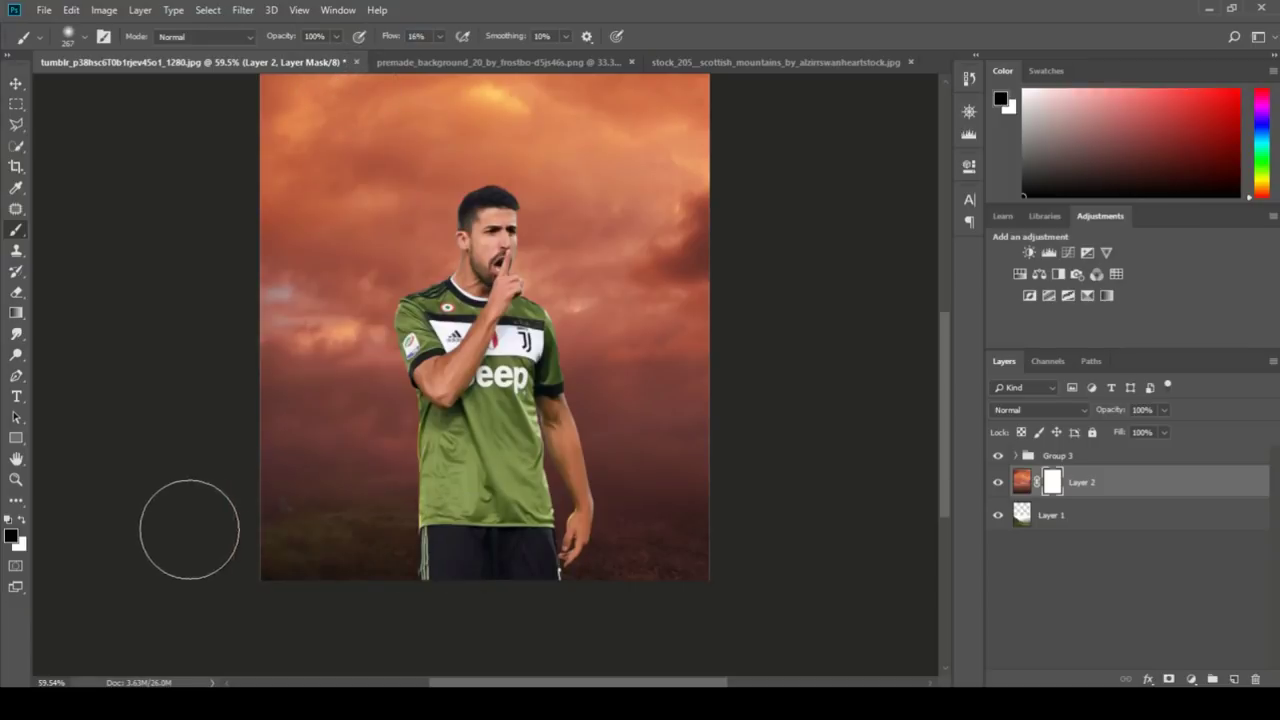
left_click_drag(189, 529, 691, 514)
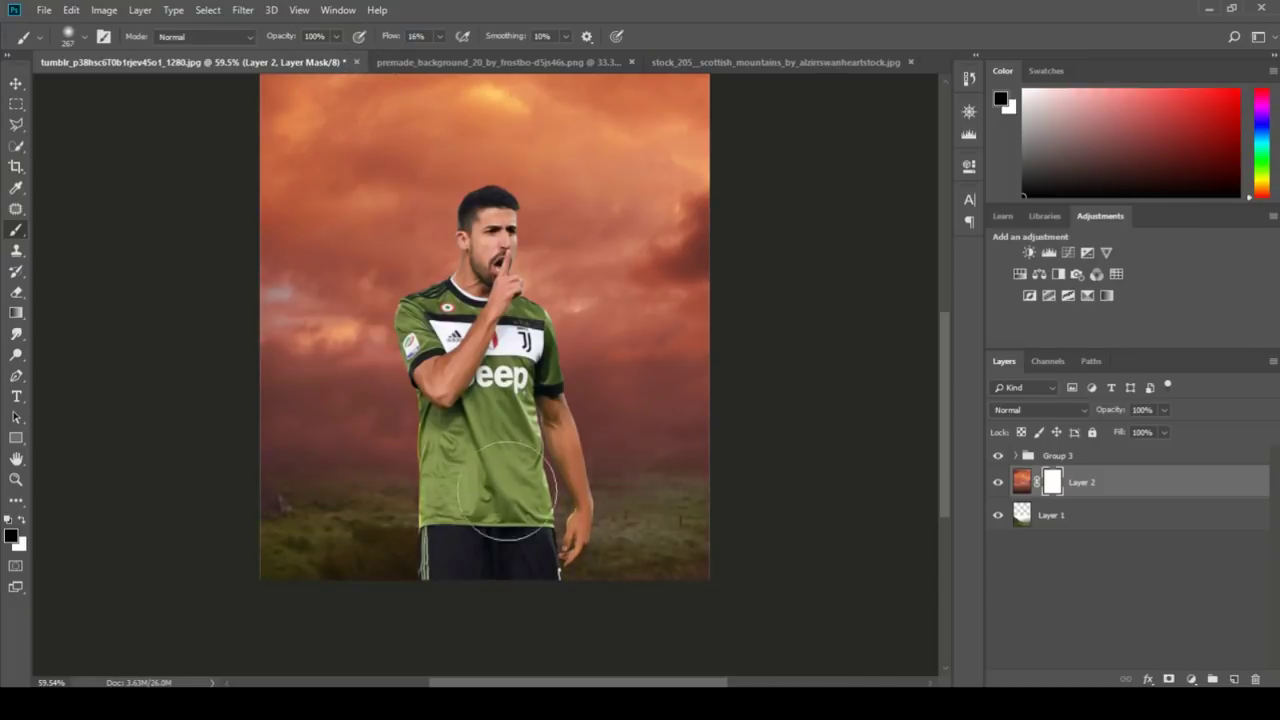
mouse_move(517, 475)
left_mouse_down()
mouse_move(291, 457)
mouse_move(803, 443)
mouse_move(480, 490)
left_mouse_up()
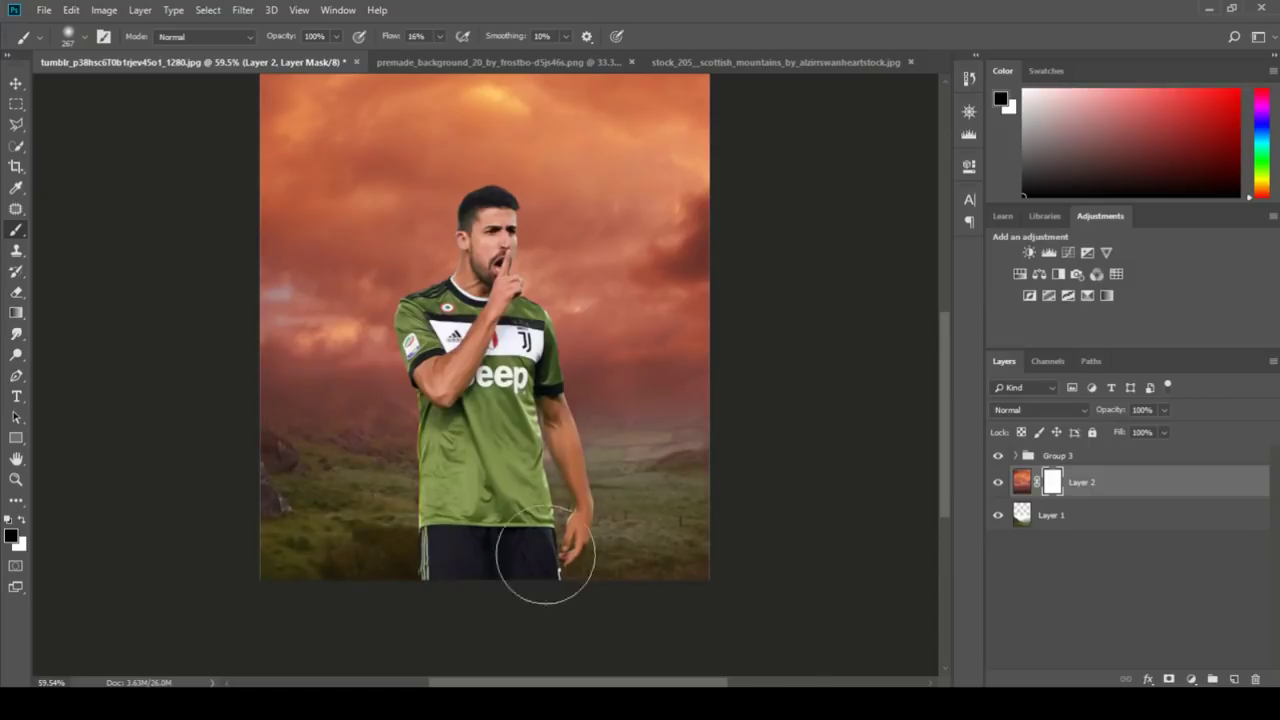
- Restore sky haze beside the arm in white, then reveal the lower-right hills and fence in black
key("x")
left_click_drag(573, 420, 734, 460)
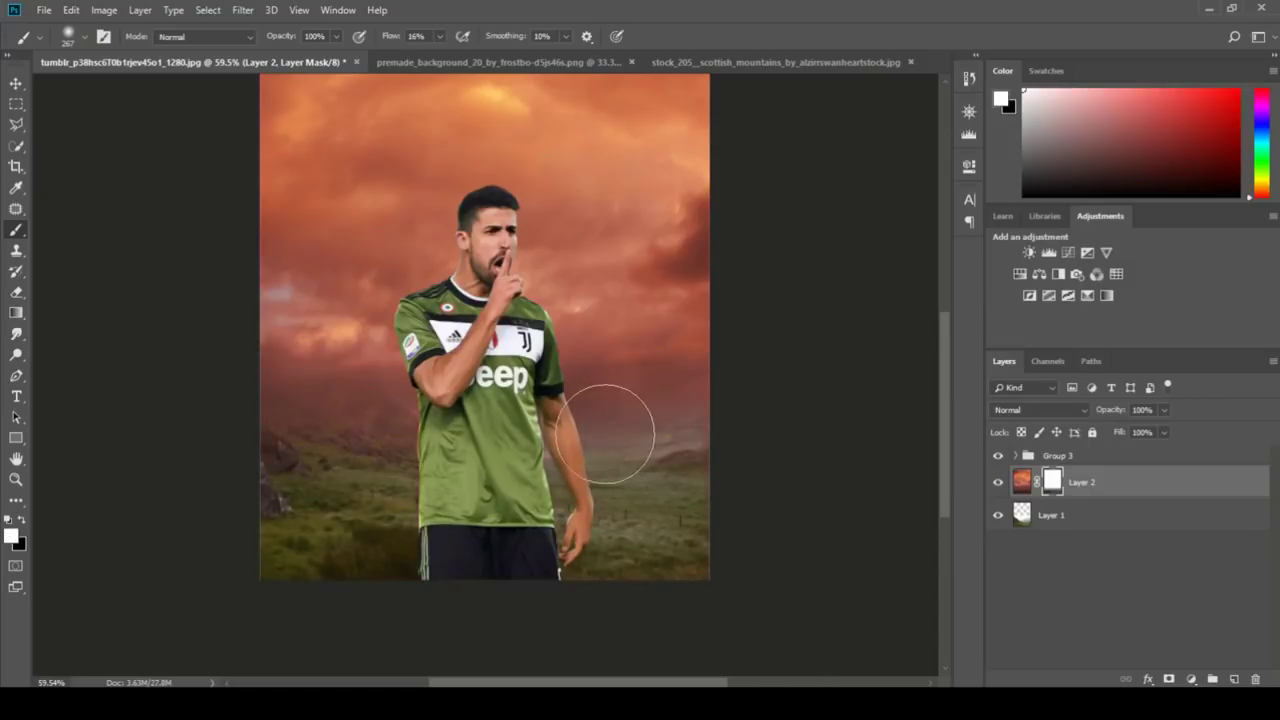
key("x")
mouse_move(724, 556)
left_mouse_down()
mouse_move(271, 557)
mouse_move(477, 538)
mouse_move(731, 543)
mouse_move(314, 473)
left_mouse_up()
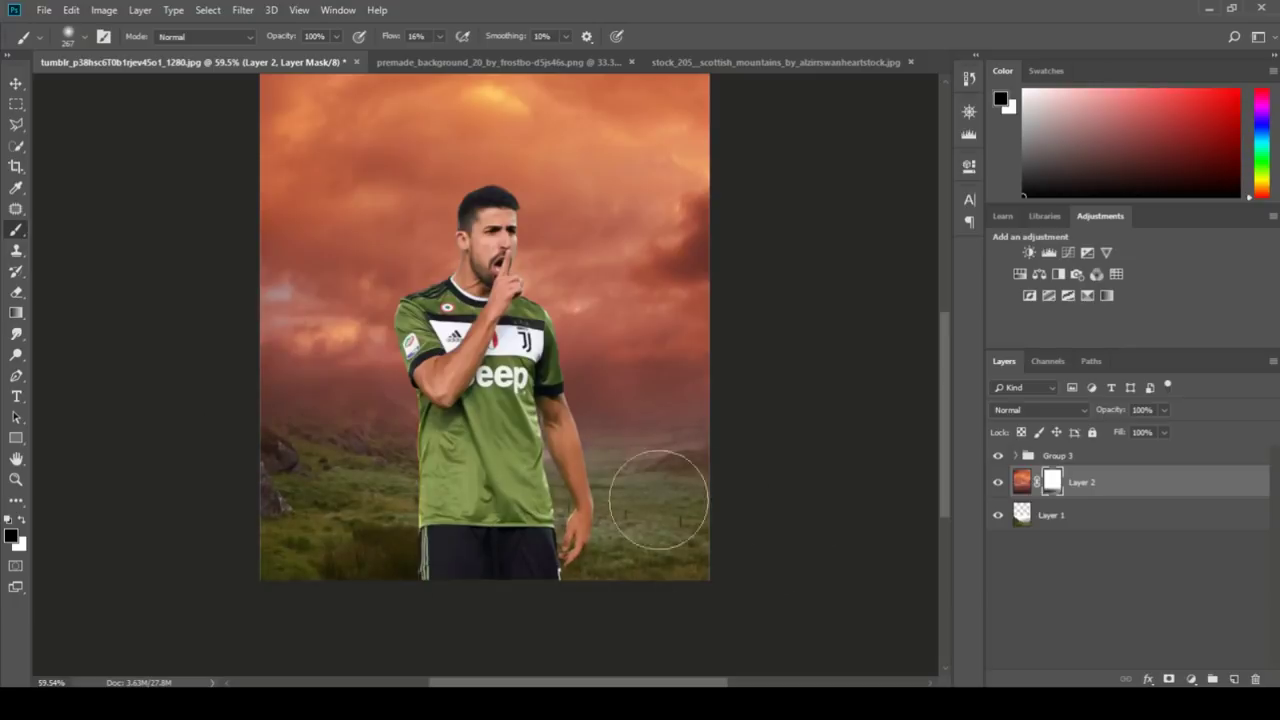
scroll(760, 480, "down", 1)
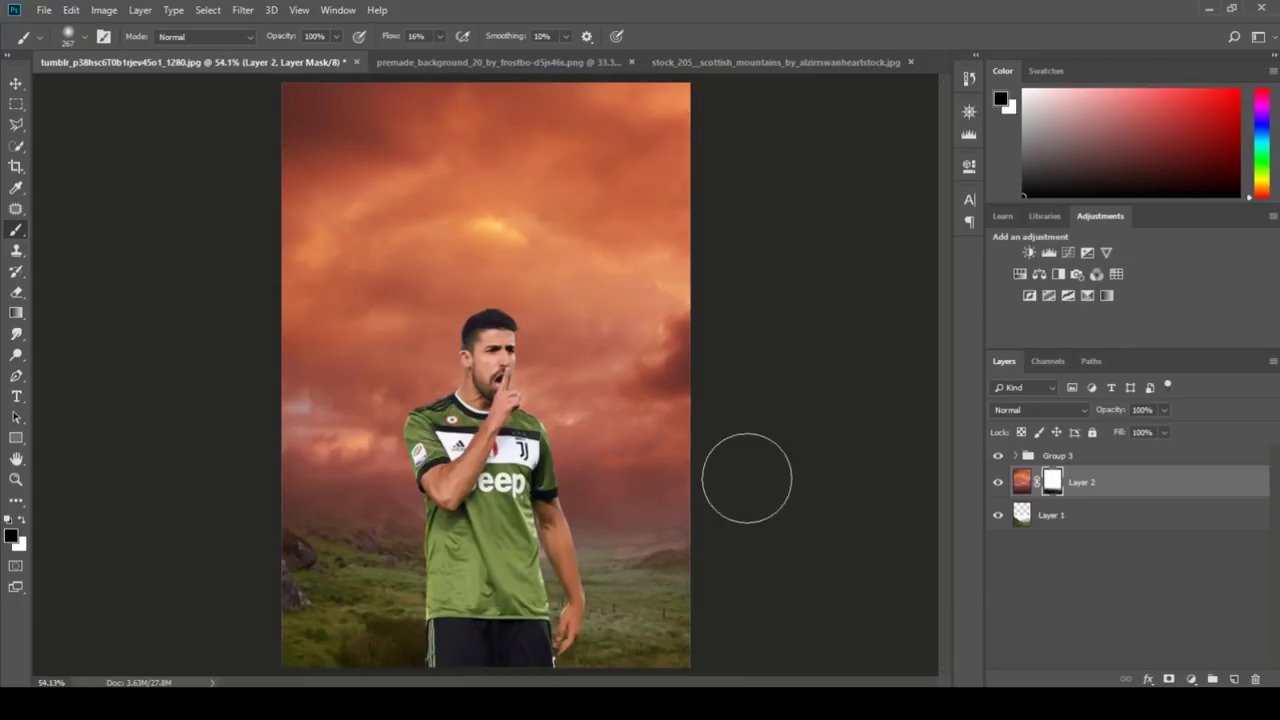
- Close premade_background and drag the opened mountains_2_by_arctic_stock.jpg into the composite as Layer 3
left_click(703, 62)
left_click(492, 62)
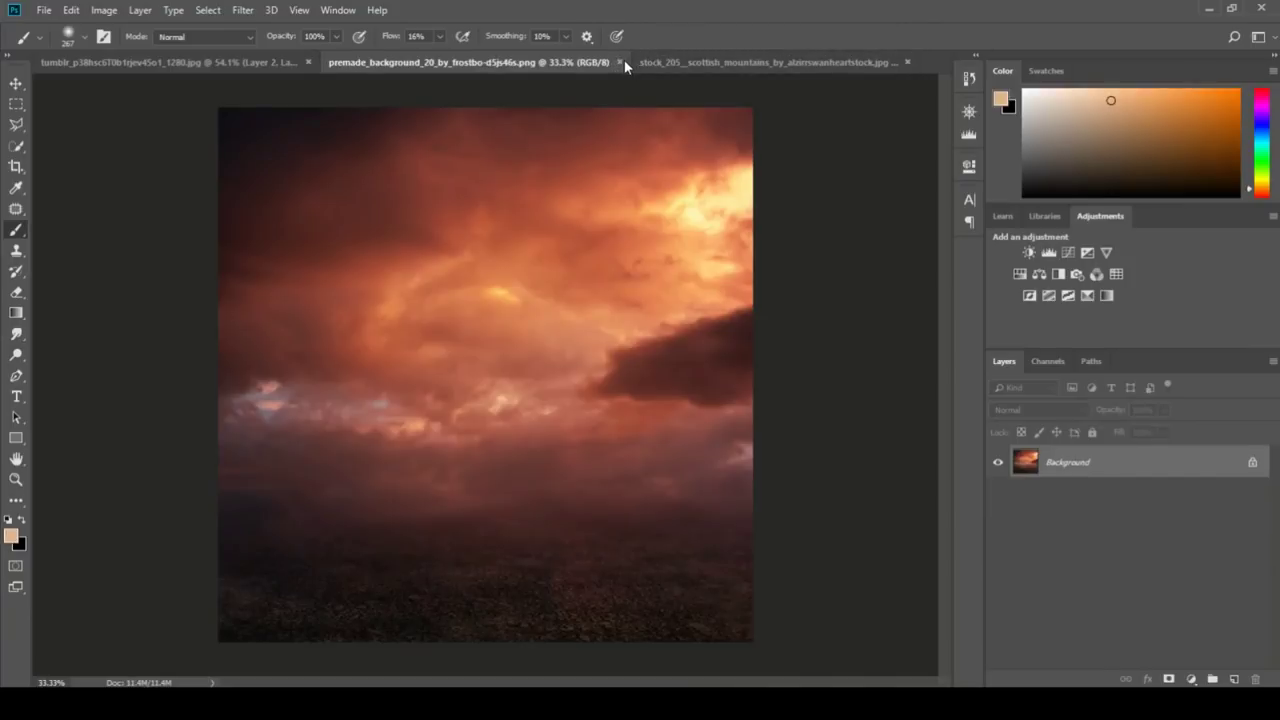
left_click(620, 62)
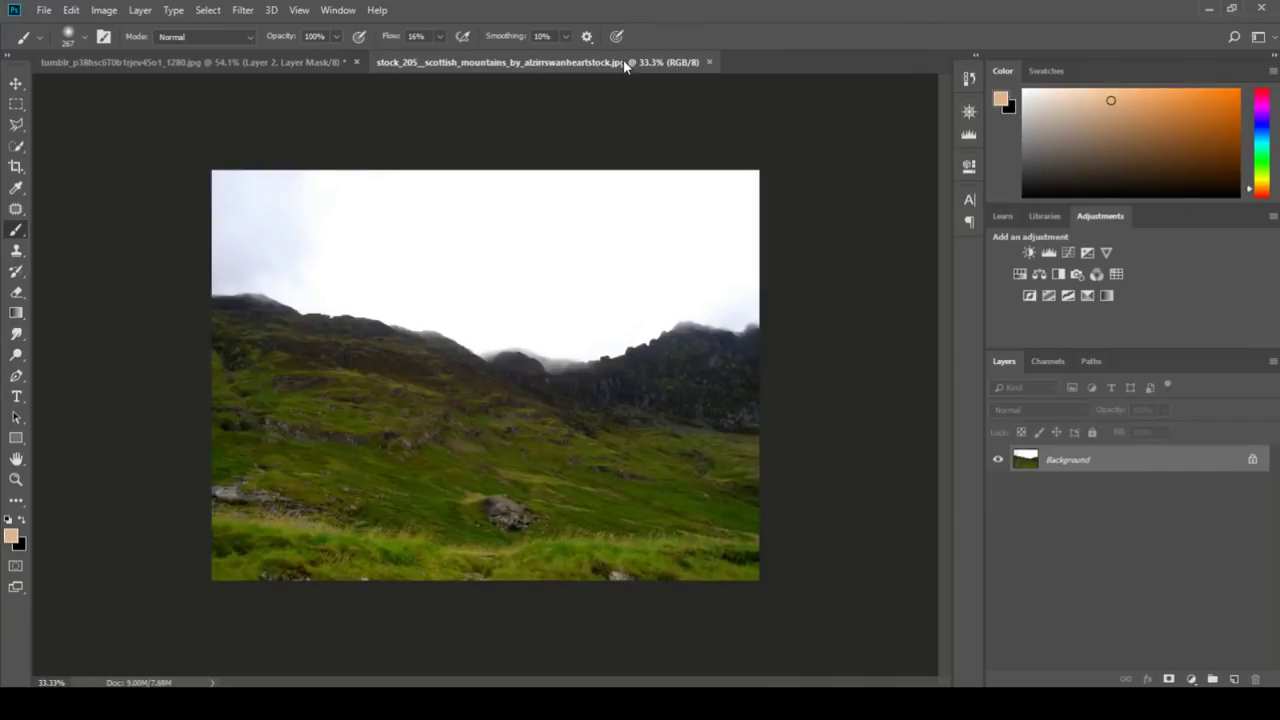
left_click(44, 10)
left_click(15, 84)
mouse_move(334, 228)
left_mouse_down()
mouse_move(489, 194)
mouse_move(503, 395)
left_mouse_up()
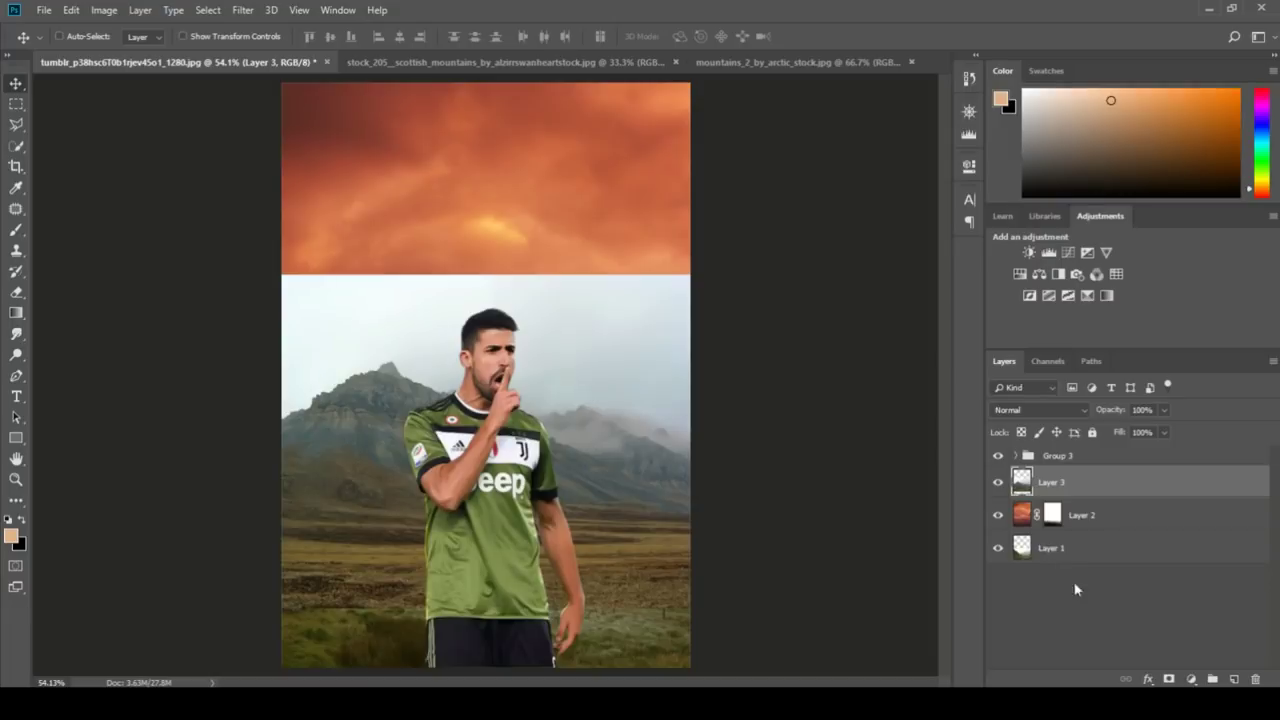
- Mask Layer 3 and brush black along its top edge, undoing a stray stroke
left_click(1170, 680)
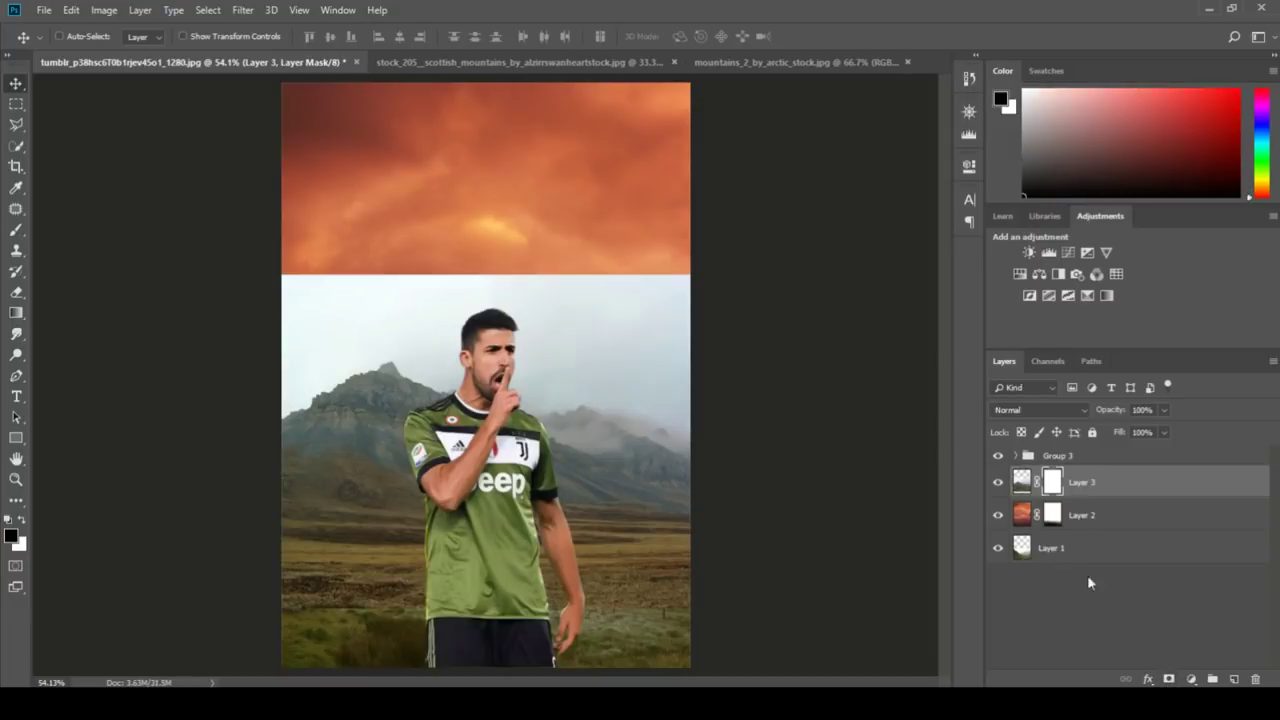
left_click(16, 229)
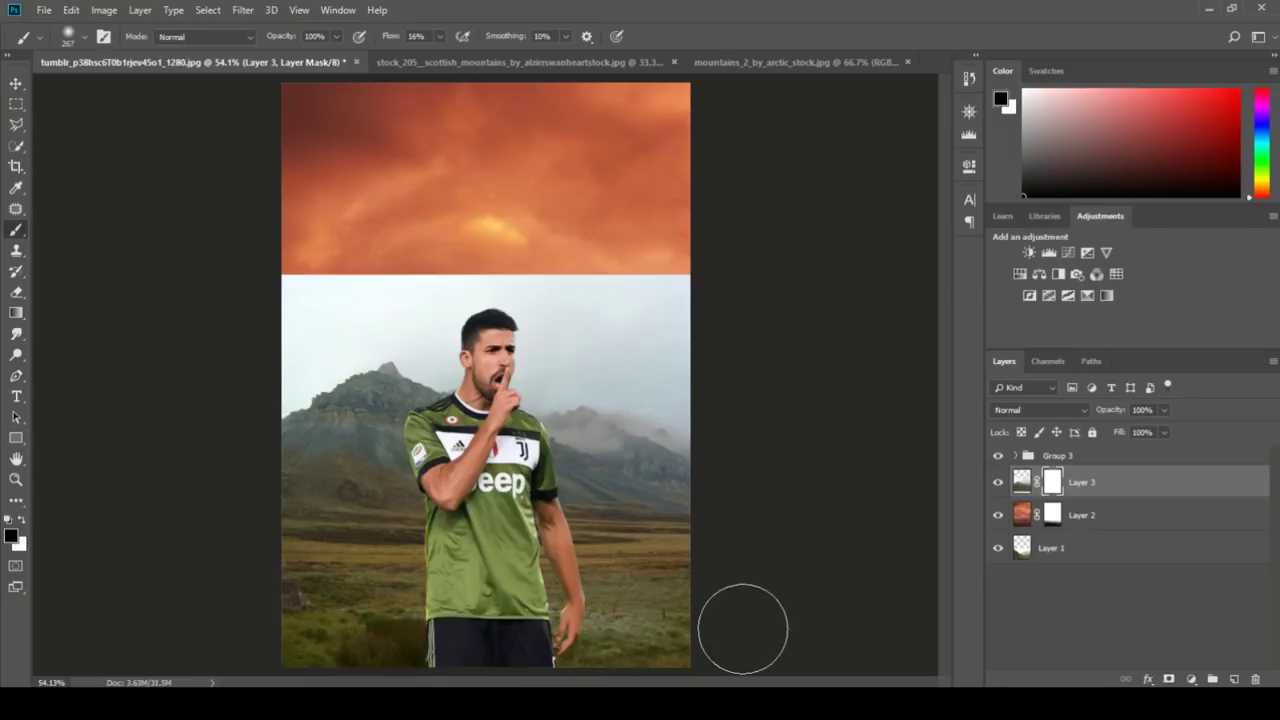
mouse_move(743, 286)
left_mouse_down()
mouse_move(245, 290)
mouse_move(837, 320)
mouse_move(783, 291)
mouse_move(734, 289)
mouse_move(871, 389)
mouse_move(166, 371)
mouse_move(760, 434)
mouse_move(840, 394)
mouse_move(550, 258)
mouse_move(240, 400)
left_mouse_up()
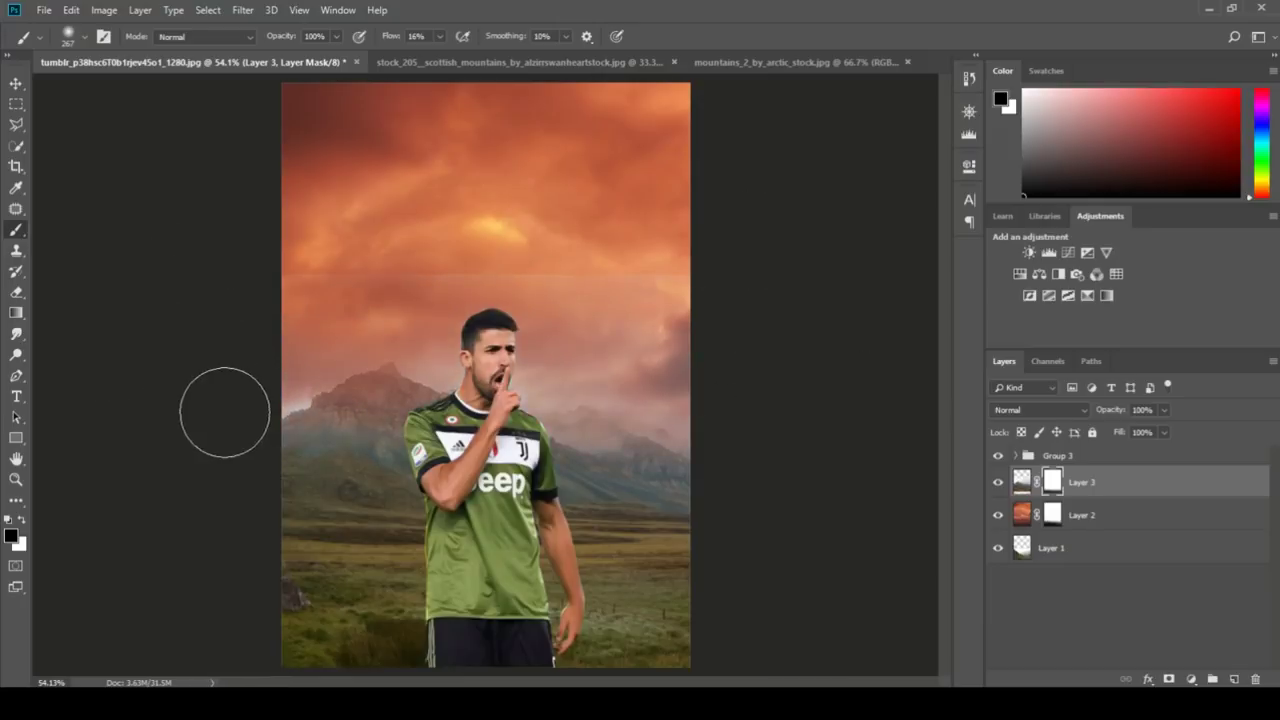
key("ctrl+z")
key("ctrl+z")
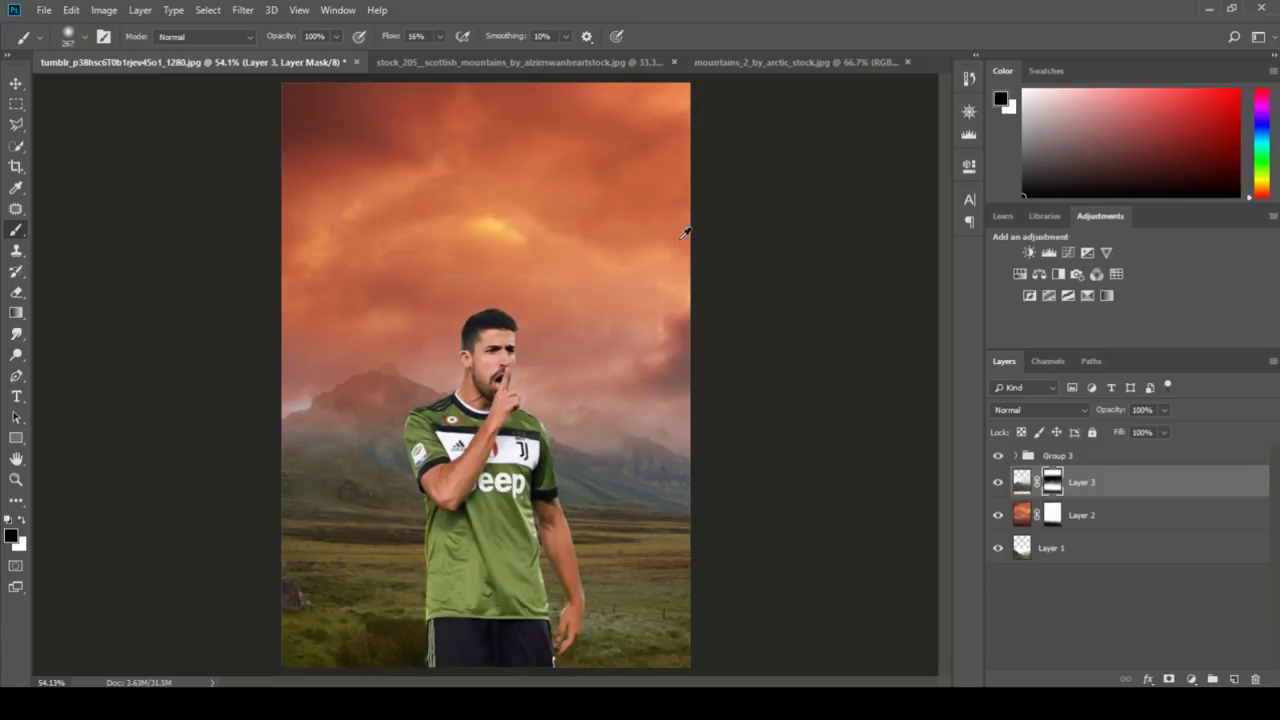
scroll(488, 375, "down", 2)
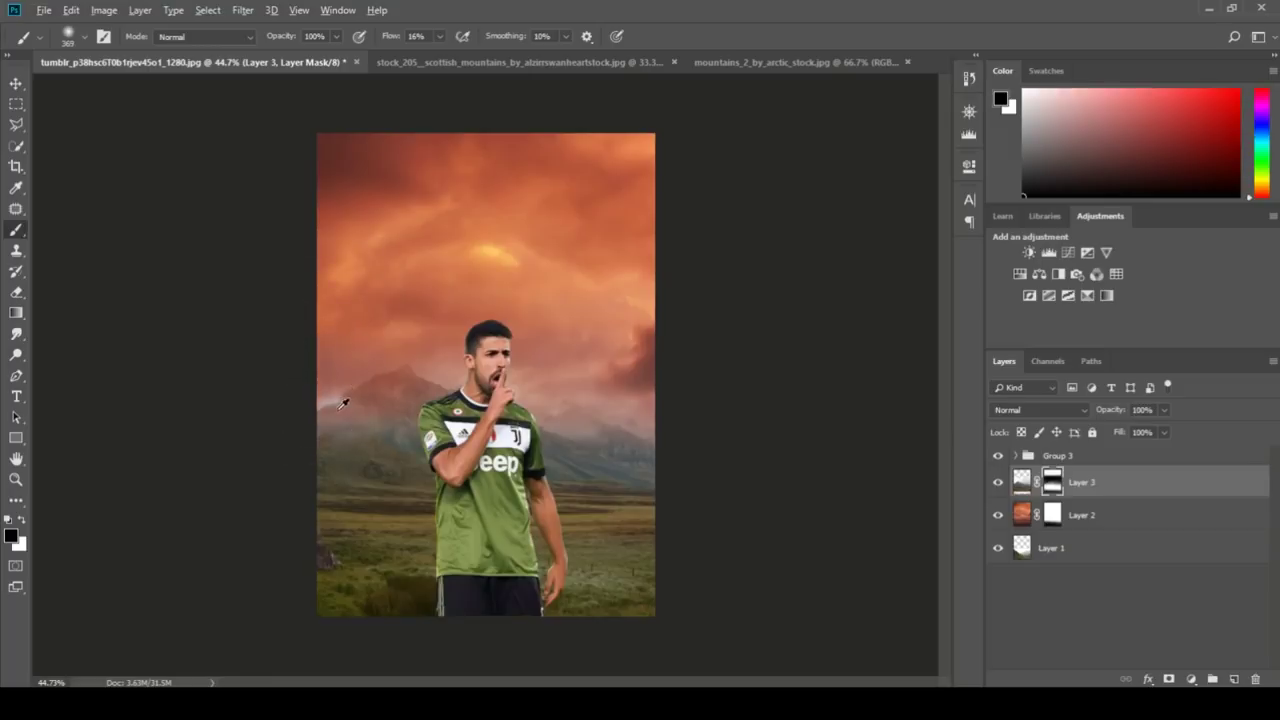
scroll(342, 403, "up", 2)
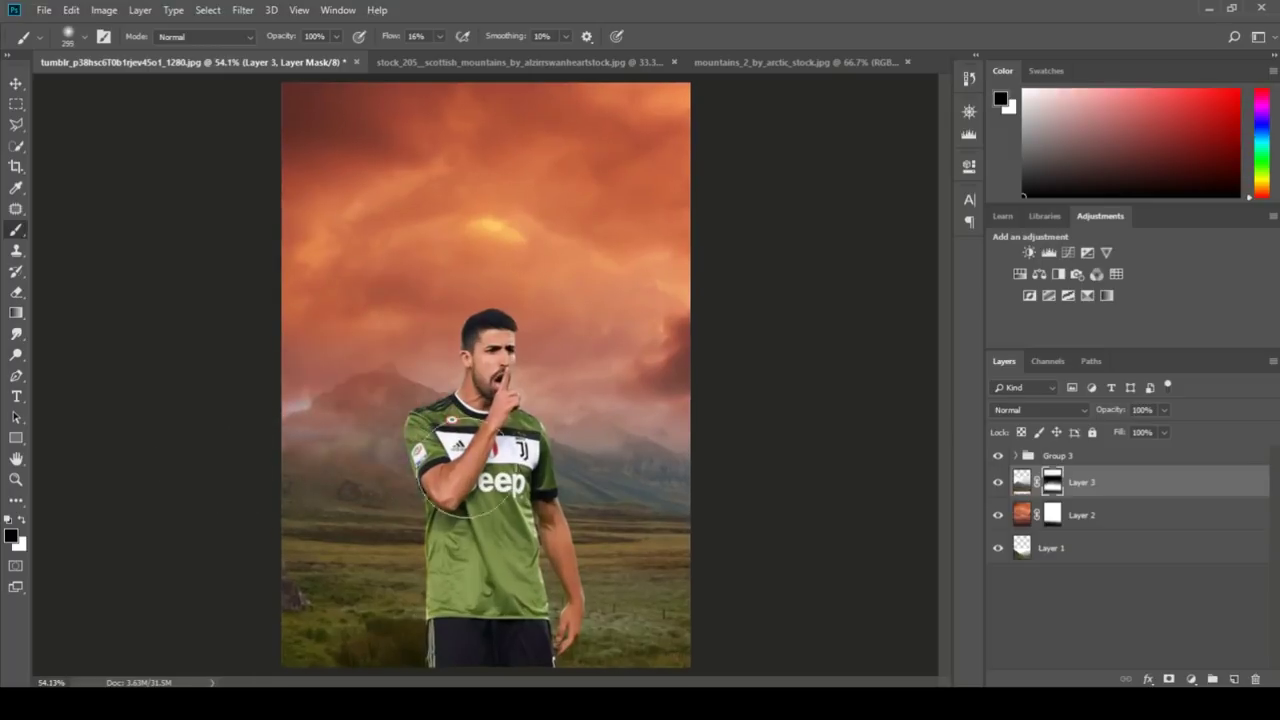
scroll(636, 387, "down", 2)
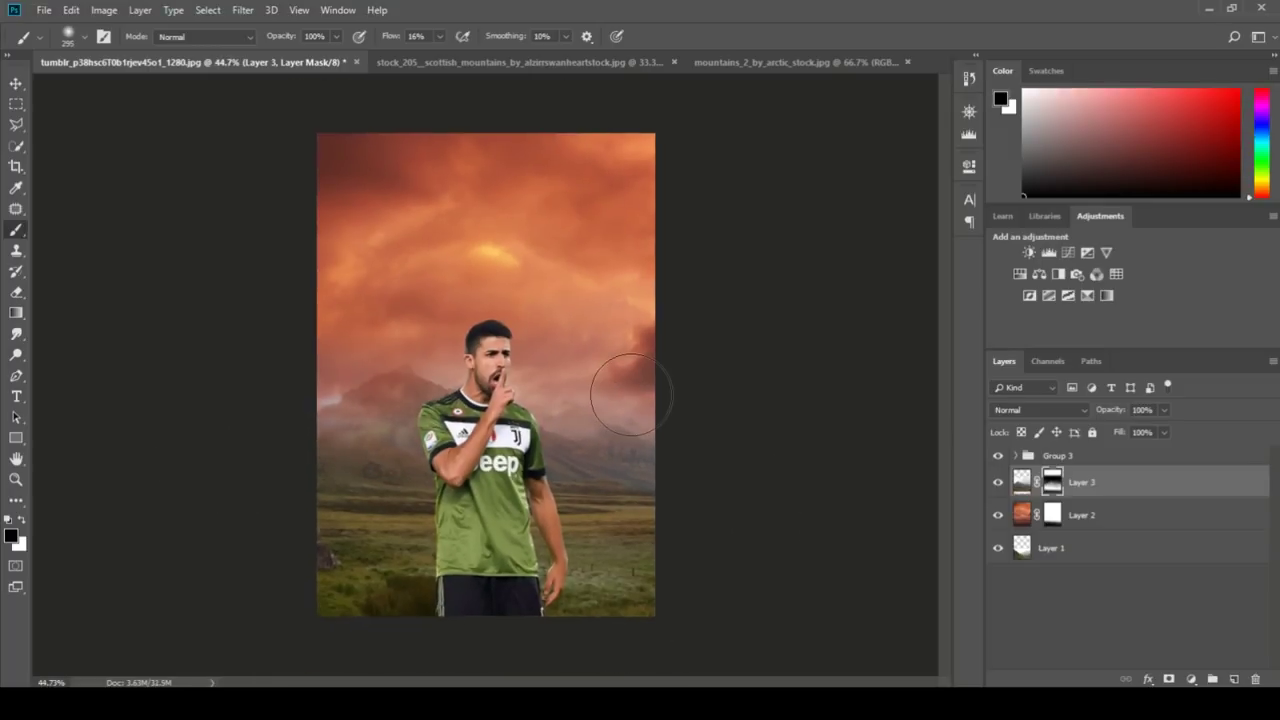
scroll(631, 395, "up", 1)
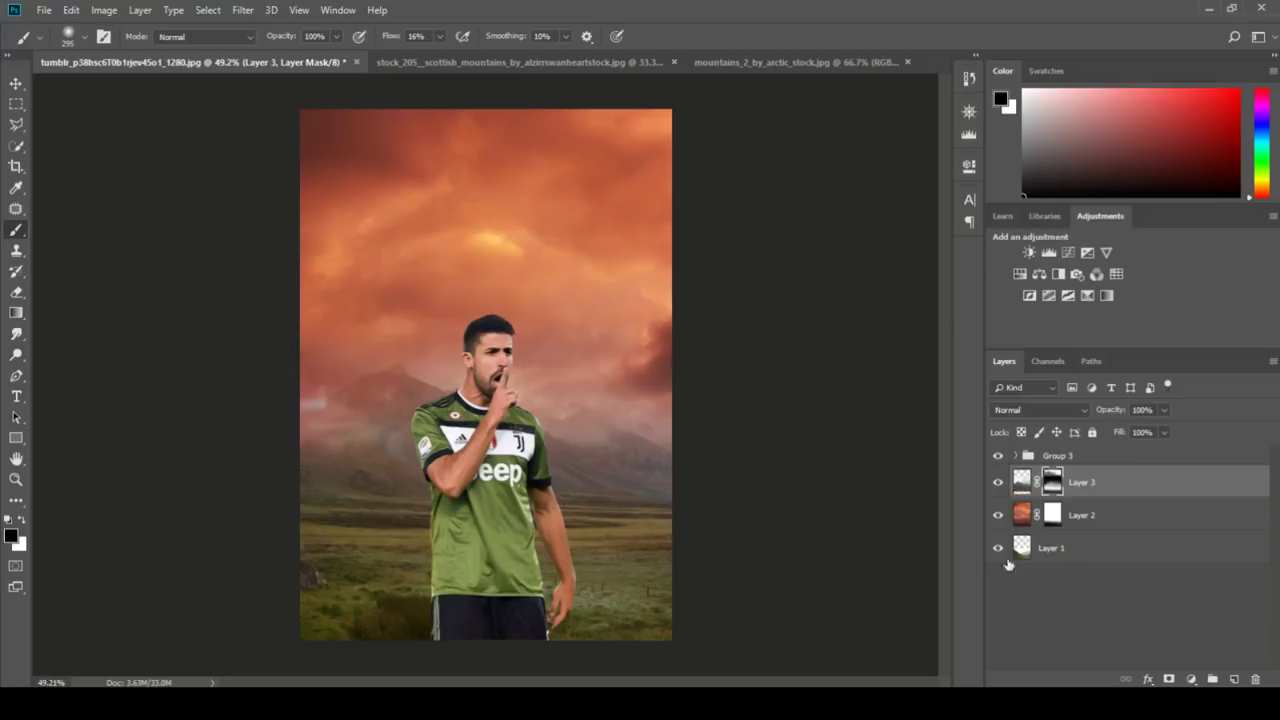
- Select Layer 1 and toggle the visibility of Layers 1, 2 and 3 to compare their effect
left_click(1093, 549)
left_click(1190, 679)
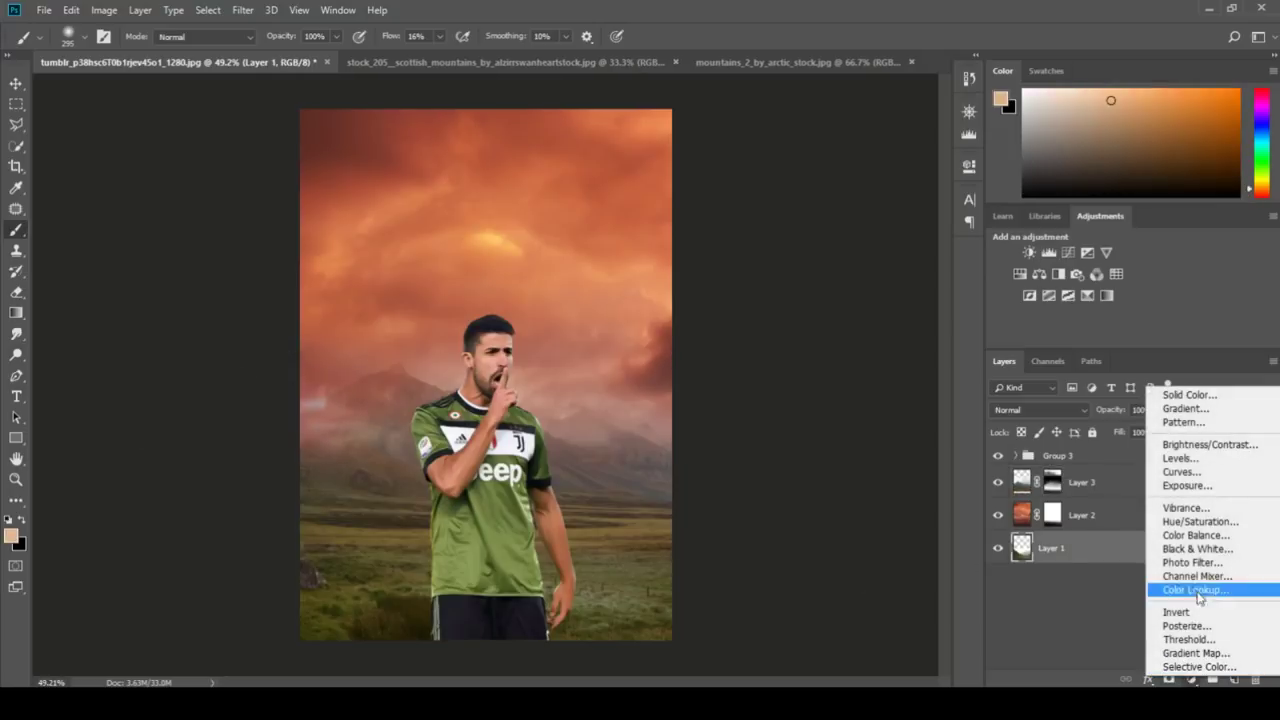
left_click(298, 400)
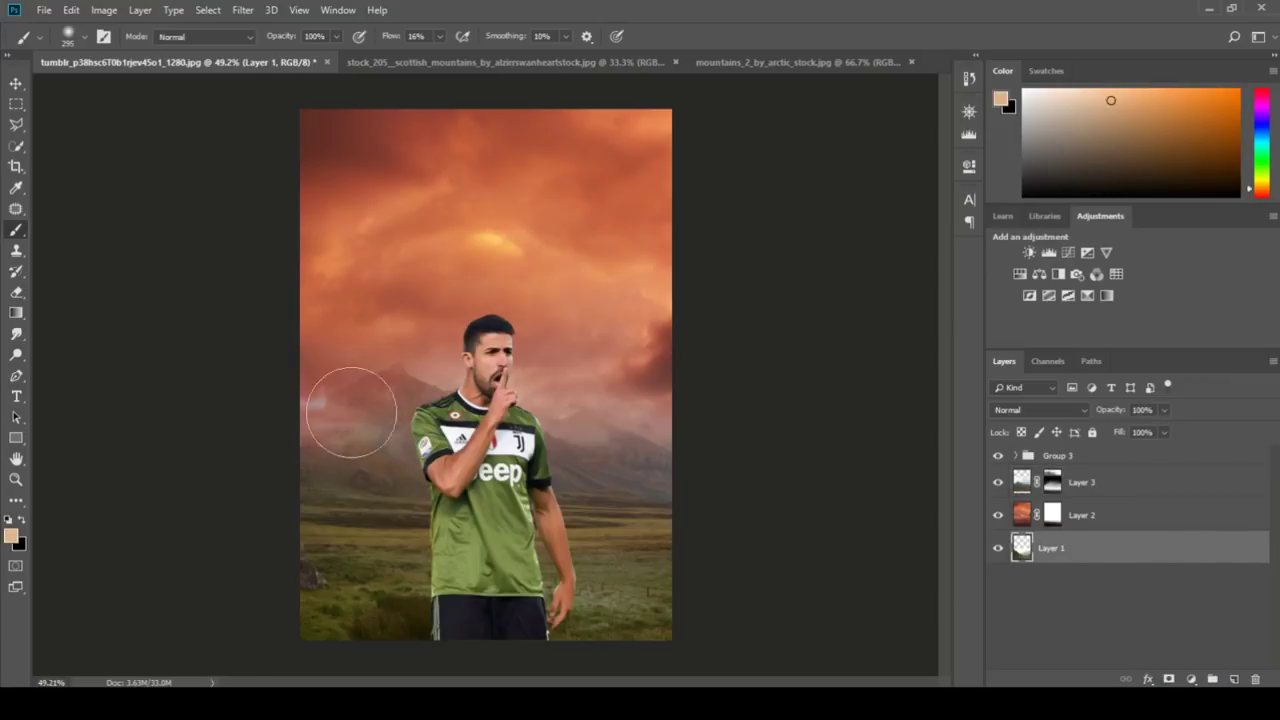
left_click(997, 548)
left_click(997, 515)
left_click(998, 483)
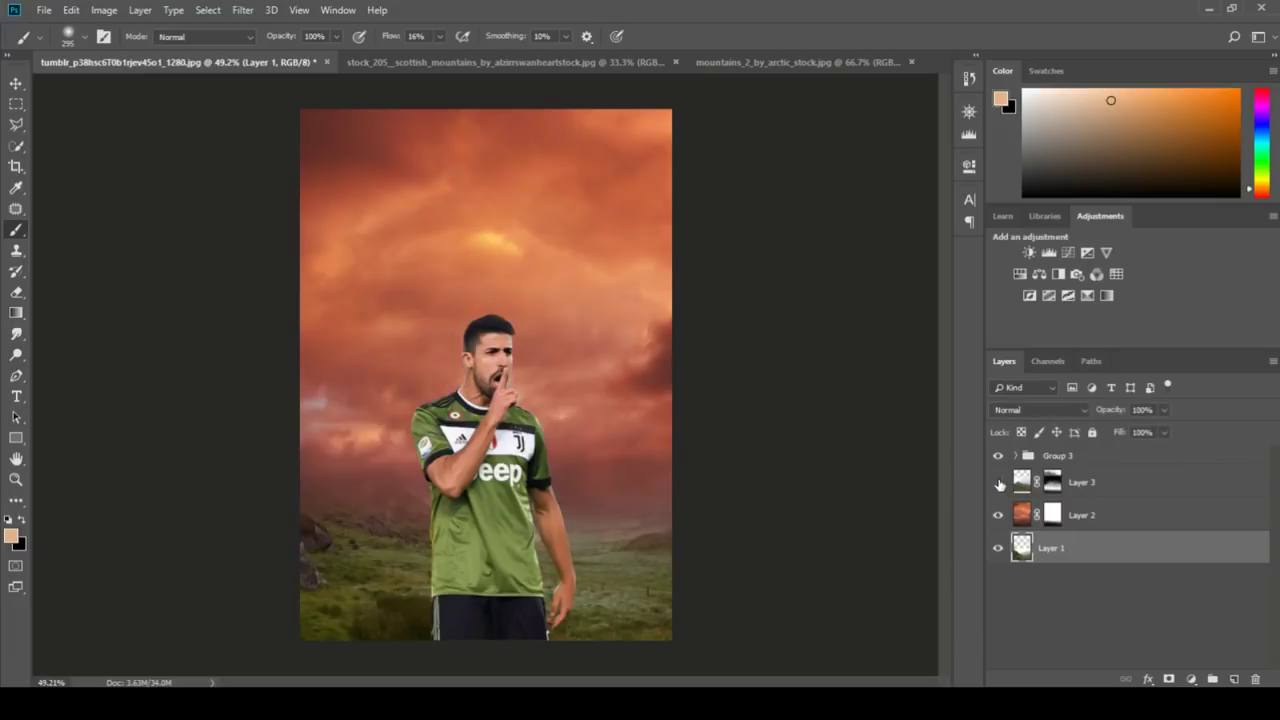
left_click(998, 483)
left_click(997, 515)
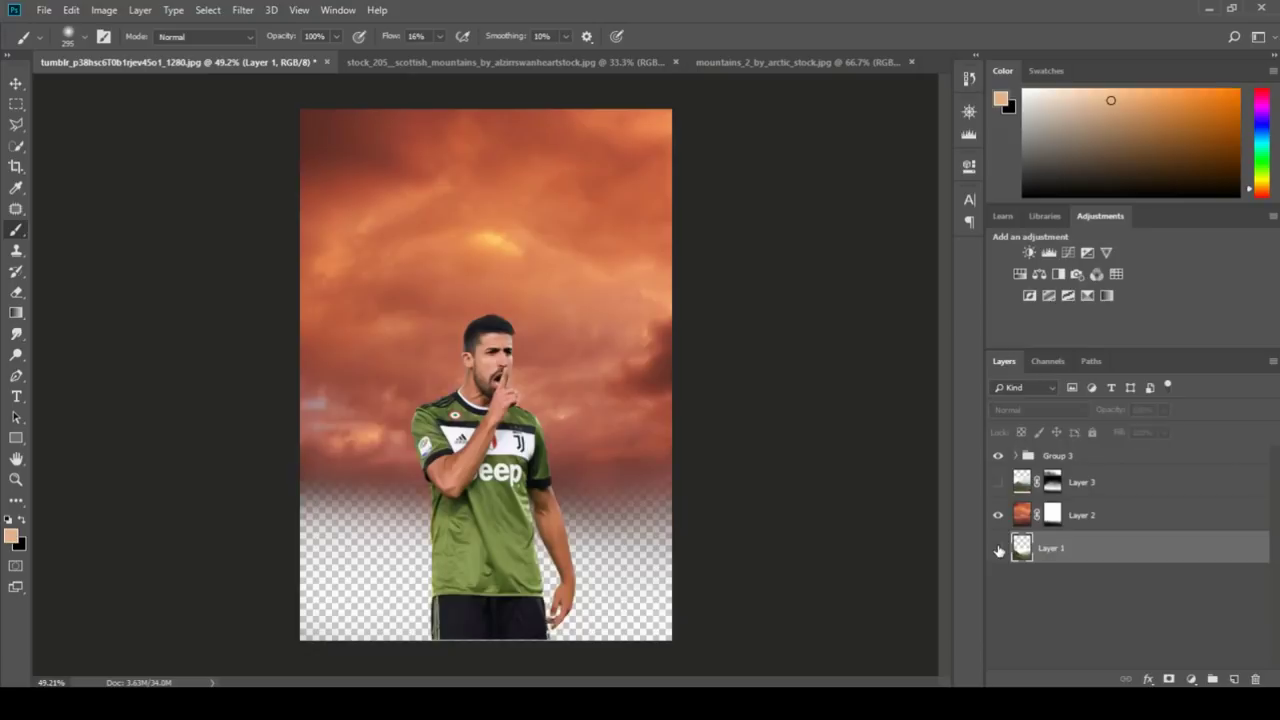
left_click(998, 483)
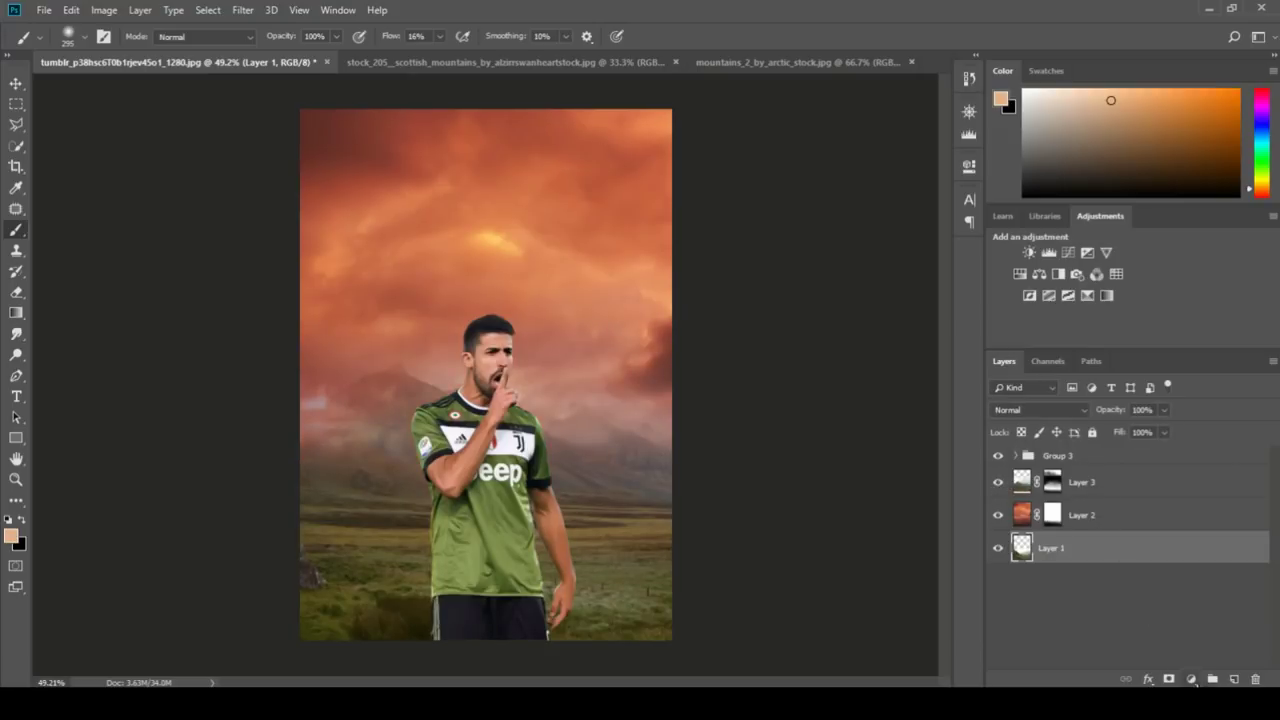
- Add a Color Balance adjustment with Midtones Cyan-Red +42 and Yellow-Blue -13
left_click(1191, 680)
left_click(1180, 543)
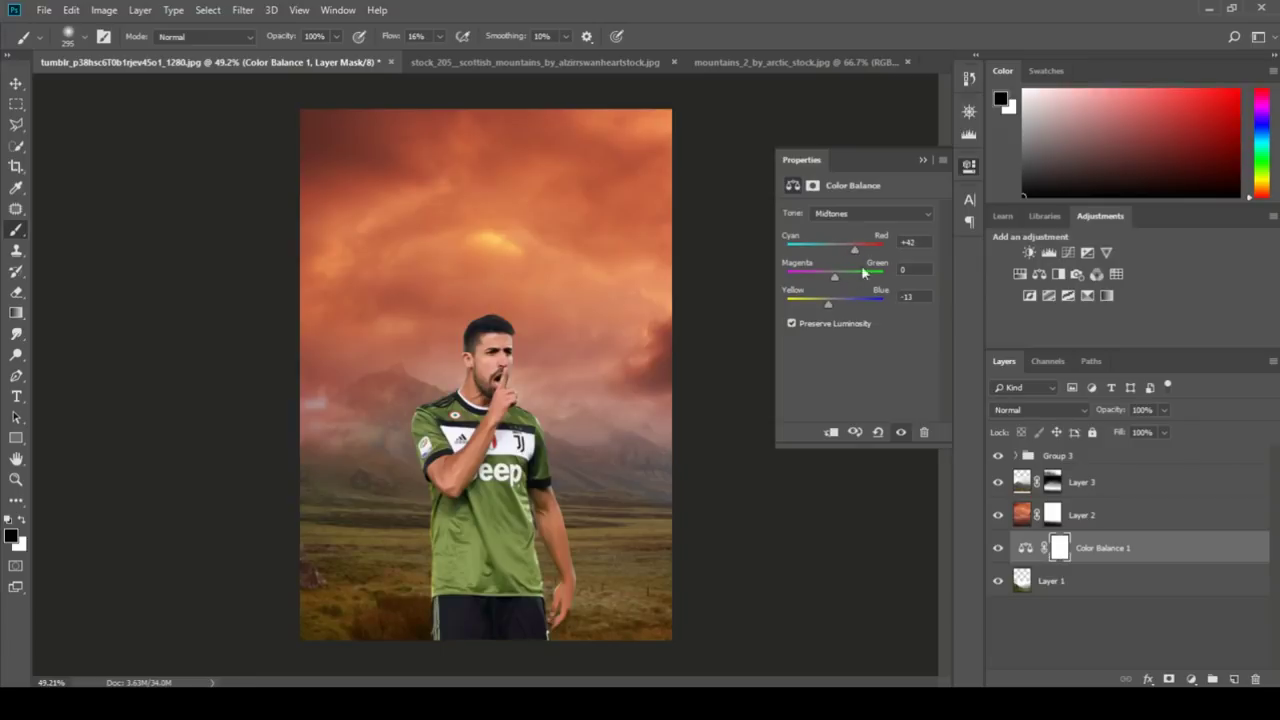
left_click(1088, 484)
left_click(1190, 679)
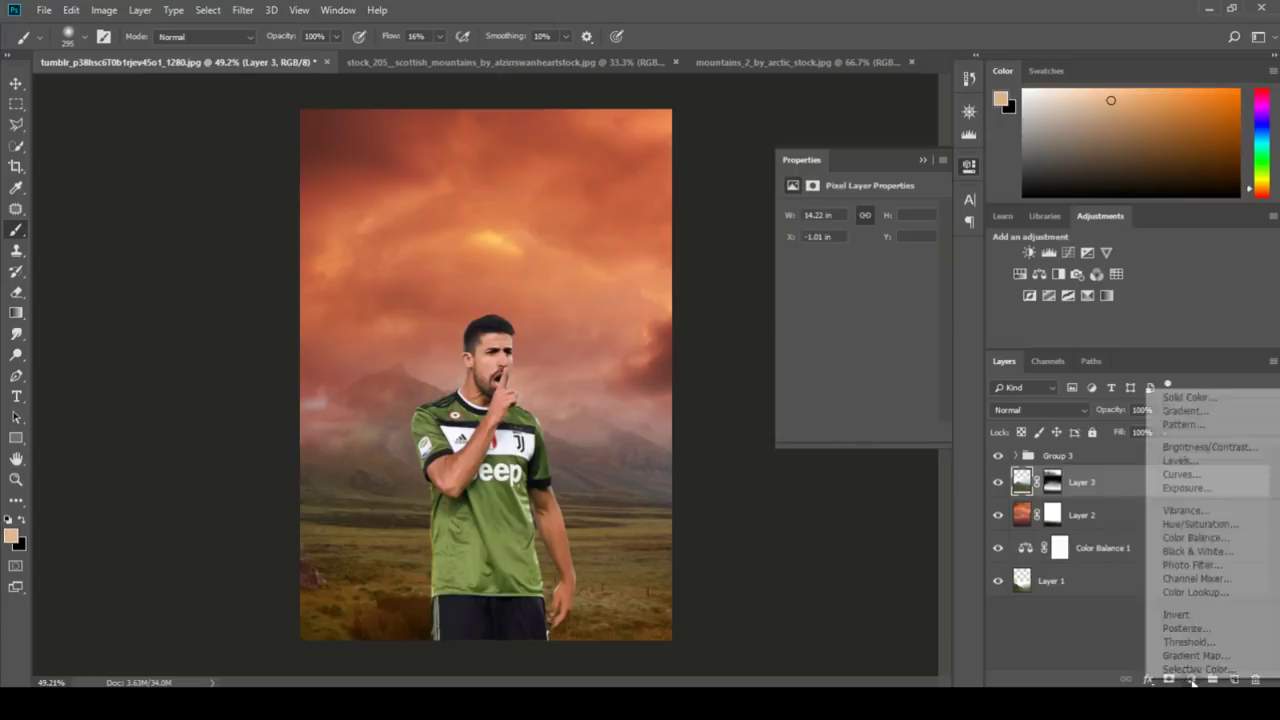
- Add a Hue/Saturation adjustment and, above it, a Curves adjustment with one point adjusted
left_click(1198, 524)
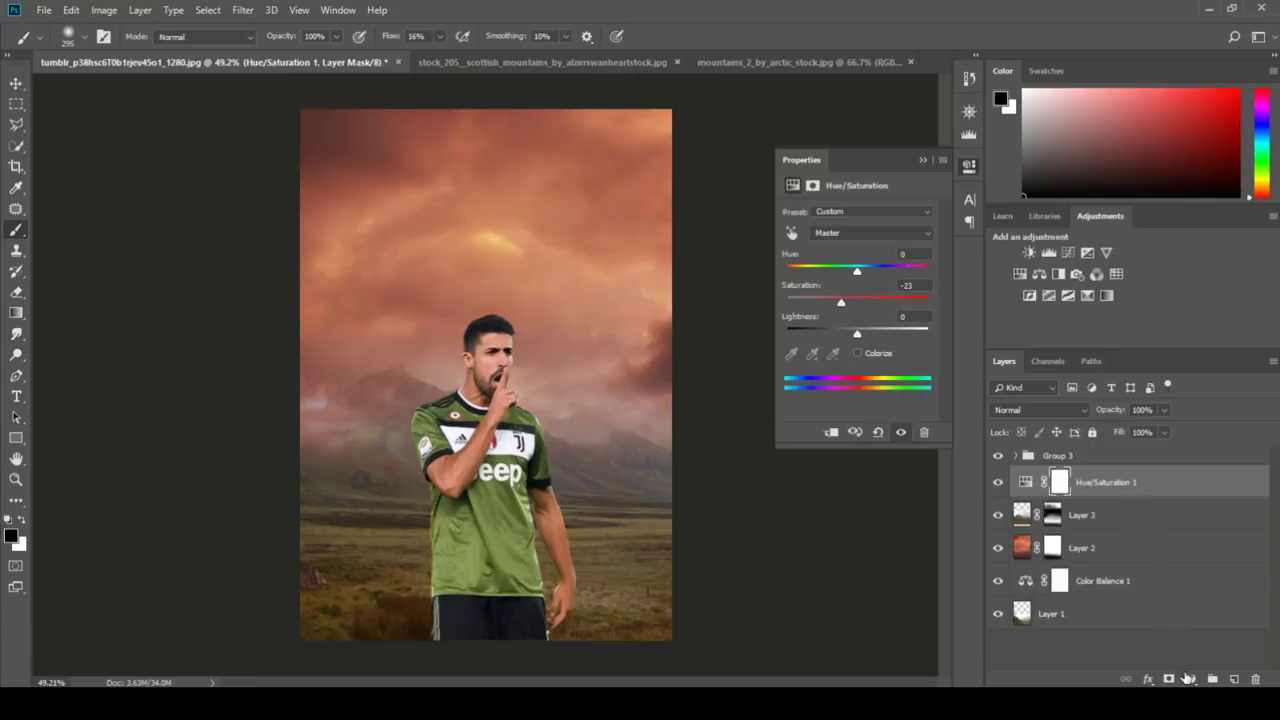
left_click(1188, 679)
left_click(1195, 473)
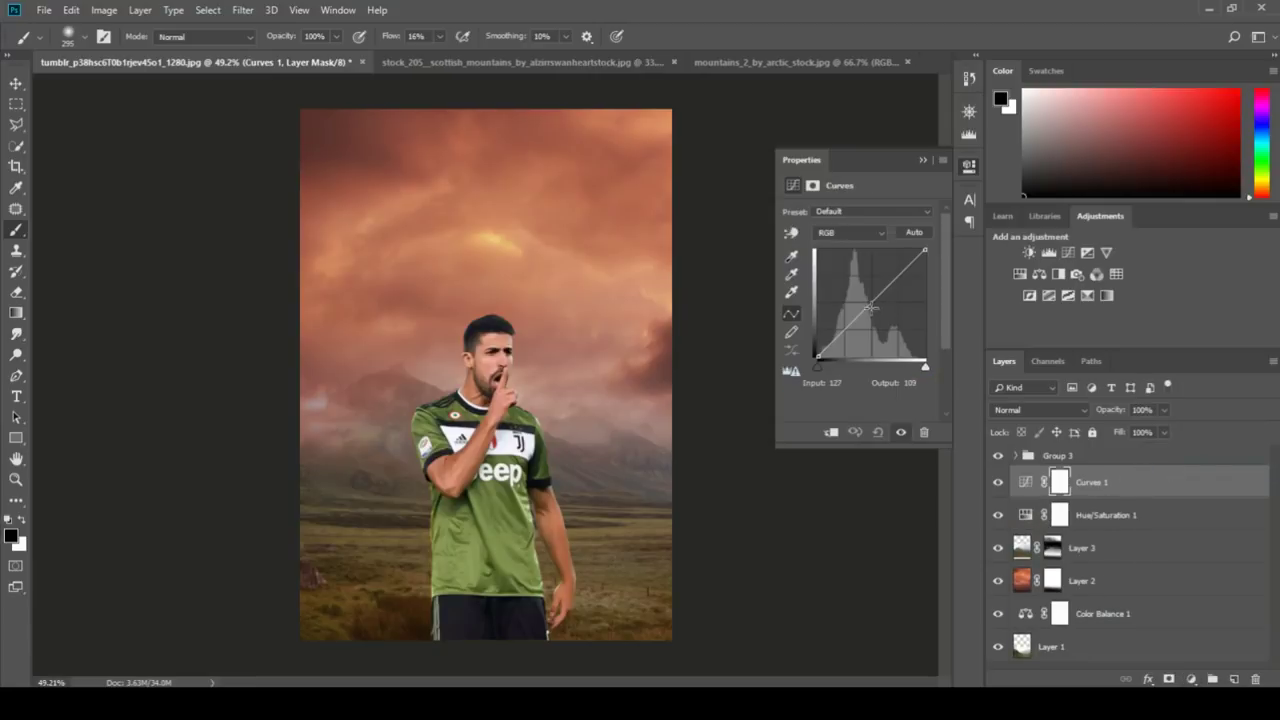
left_click_drag(870, 306, 872, 310)
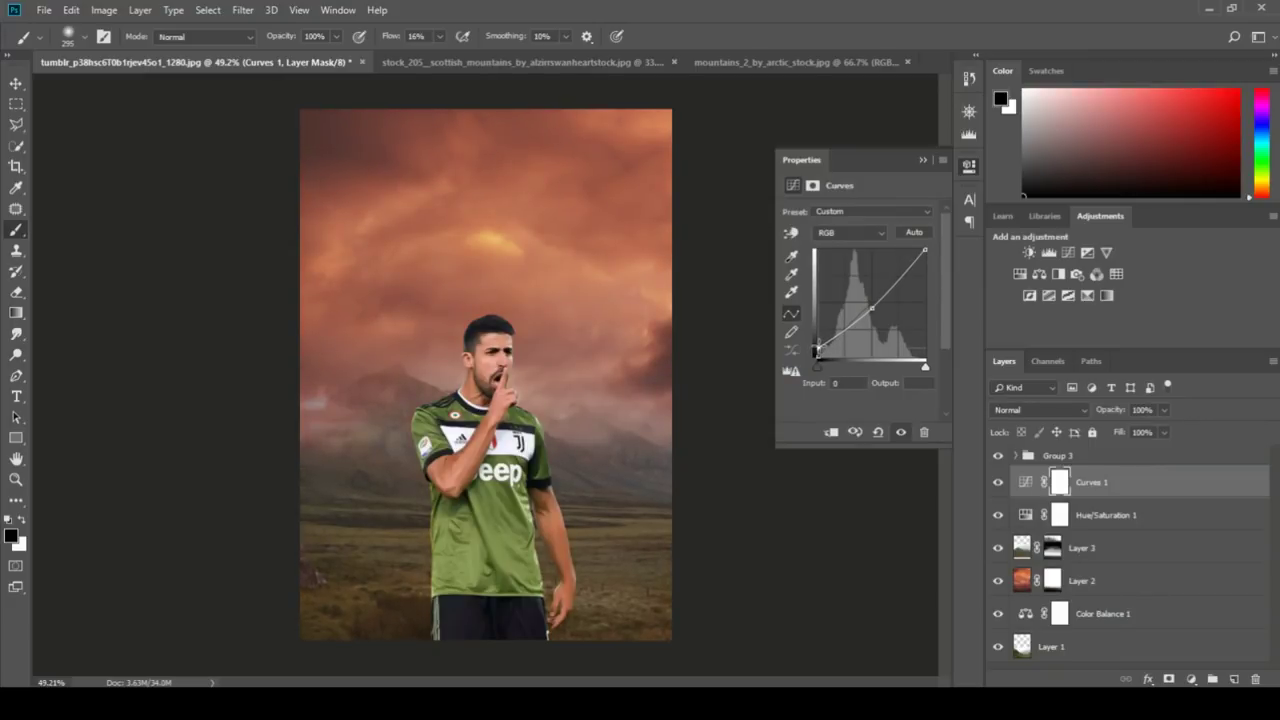
left_click(922, 162)
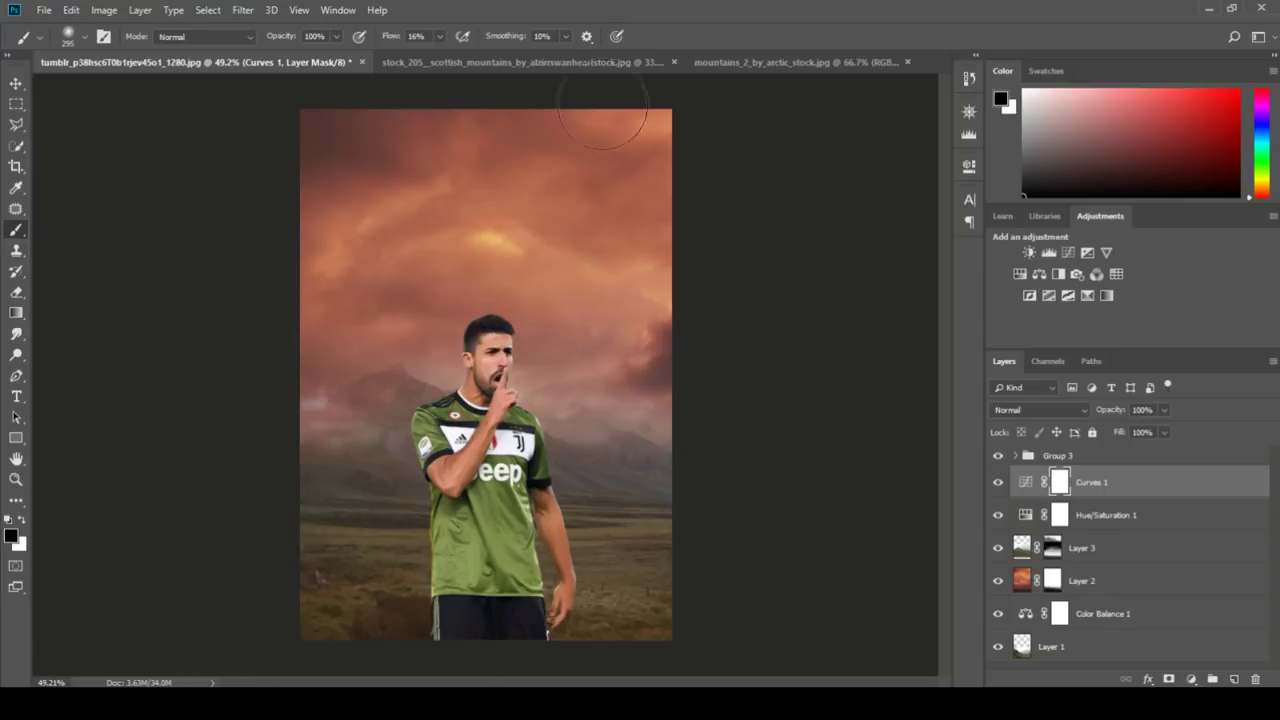
- Close the mountains image, paste the stadium photo as Layer 4, and scale it down under the sky
left_click(640, 62)
left_click(676, 62)
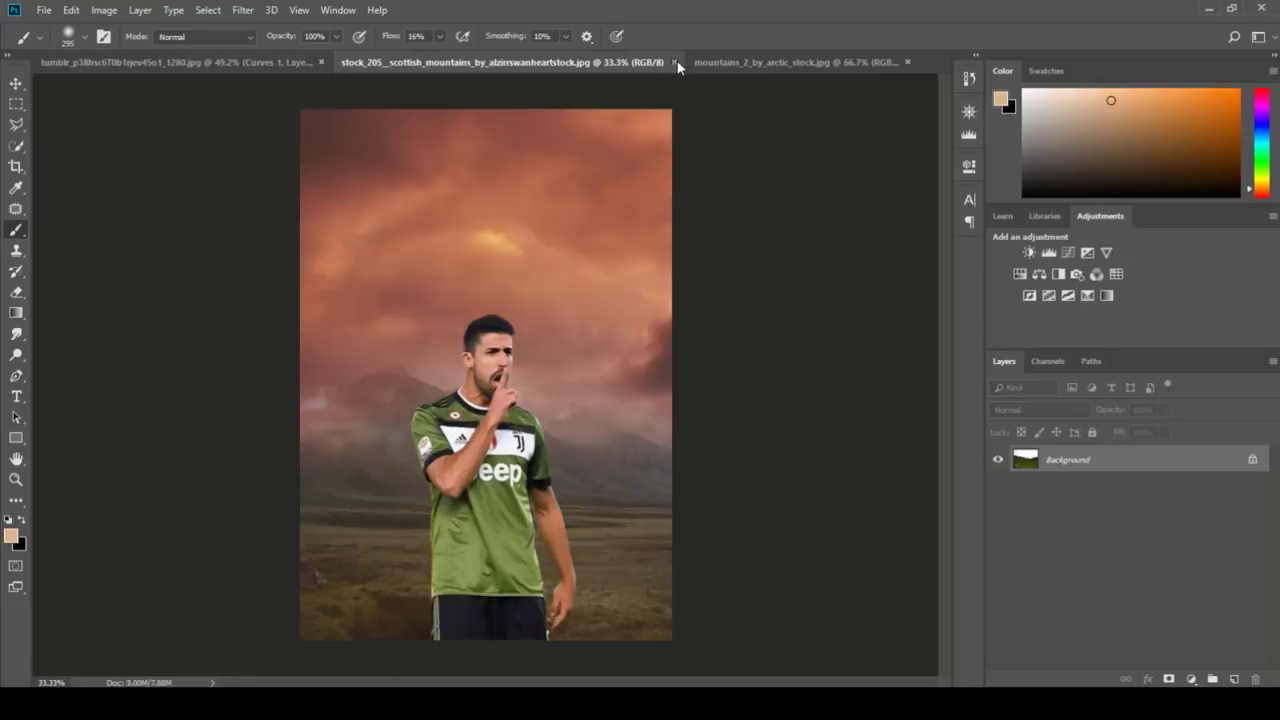
key("ctrl+v")
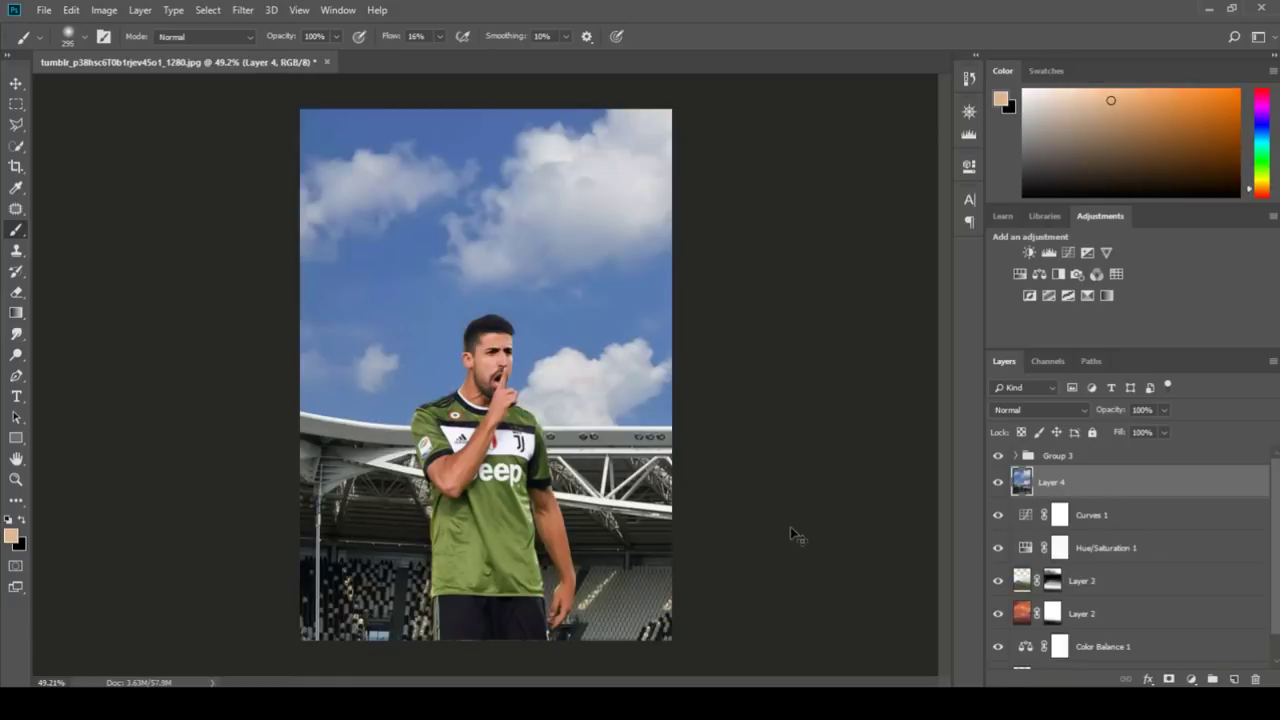
key("ctrl+t")
scroll(835, 460, "down", 3)
scroll(800, 409, "down", 3)
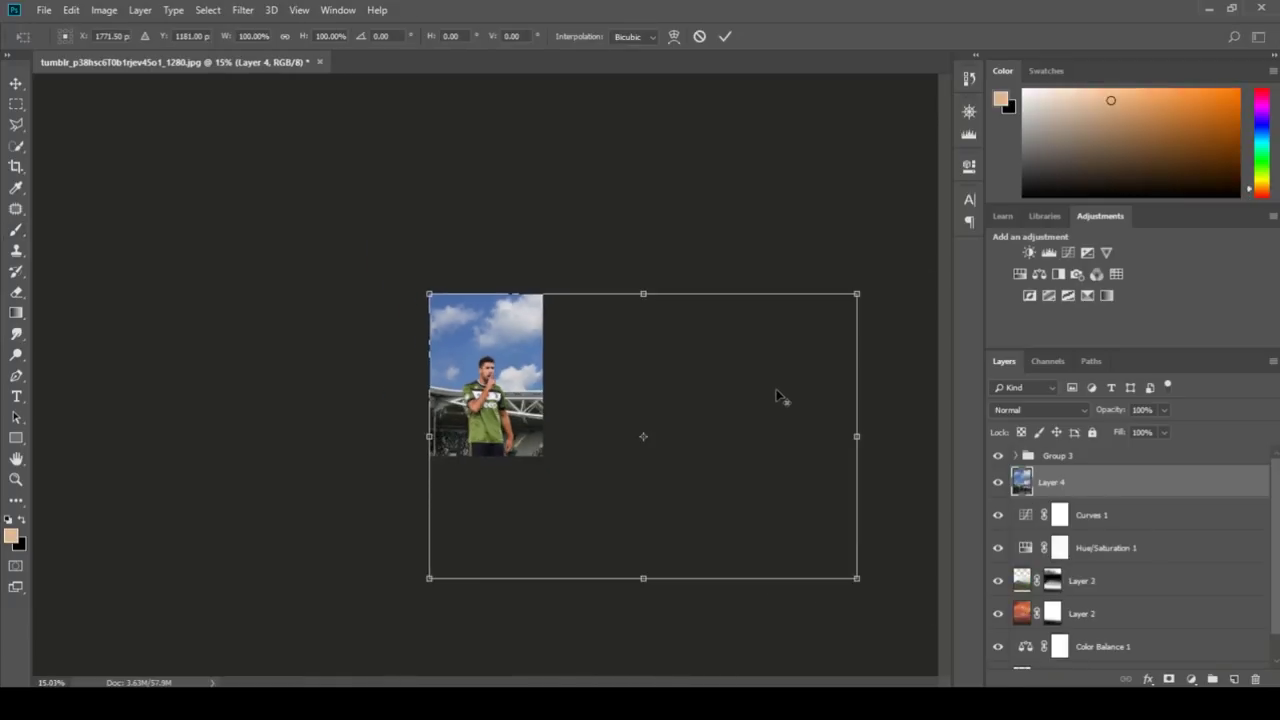
left_click_drag(861, 584, 543, 376)
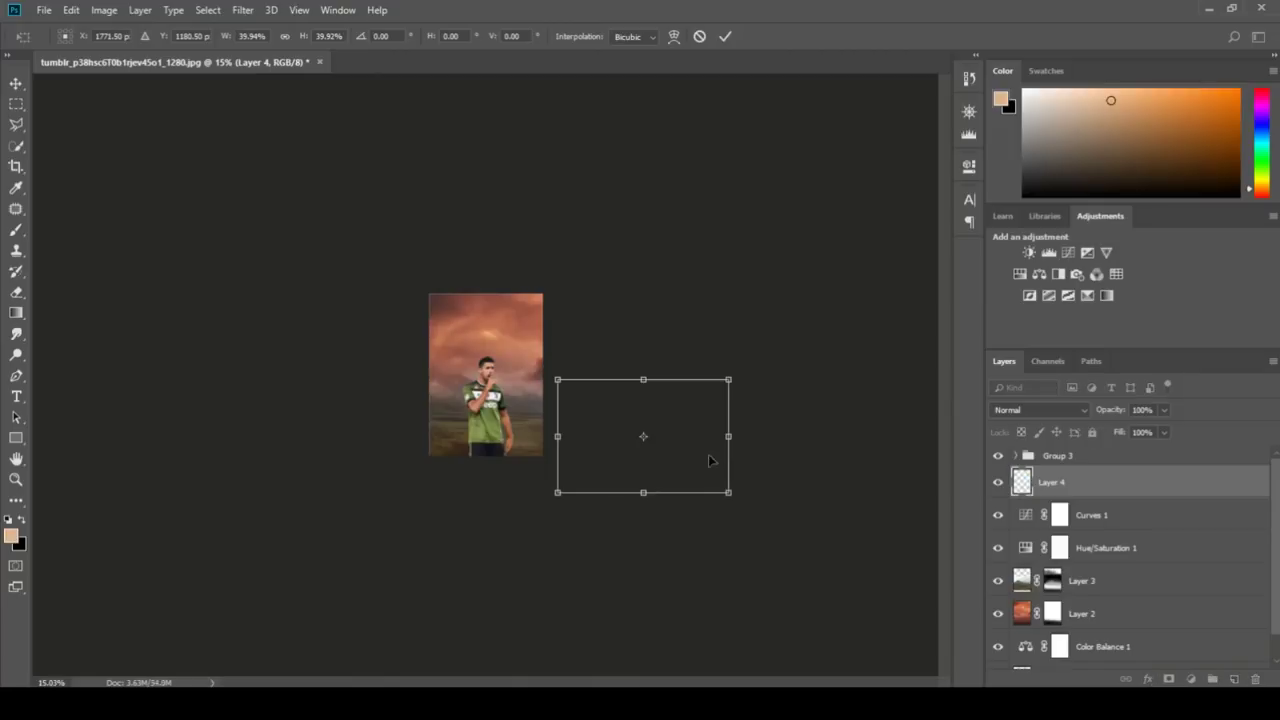
left_click_drag(543, 376, 540, 410)
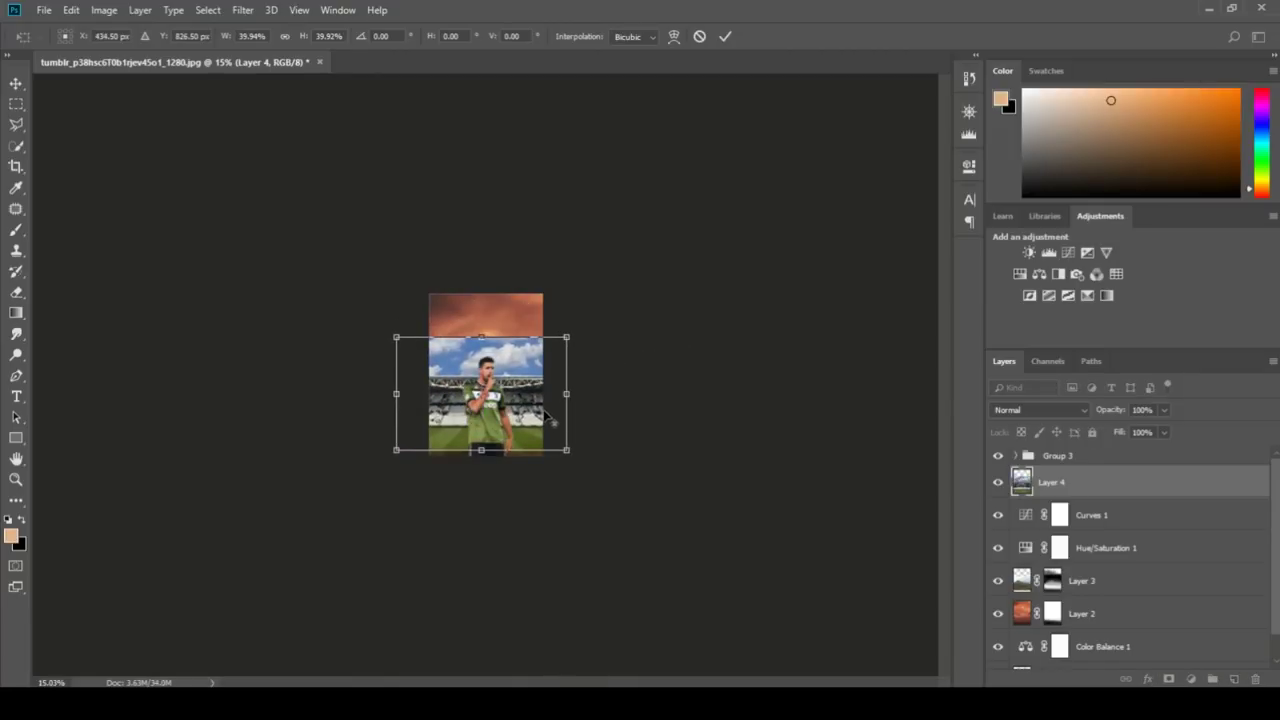
- Refine the stadium's size and position to span the canvas width, then commit the transform
key("ctrl+plus")
key("ctrl+plus")
left_click_drag(697, 570, 627, 523)
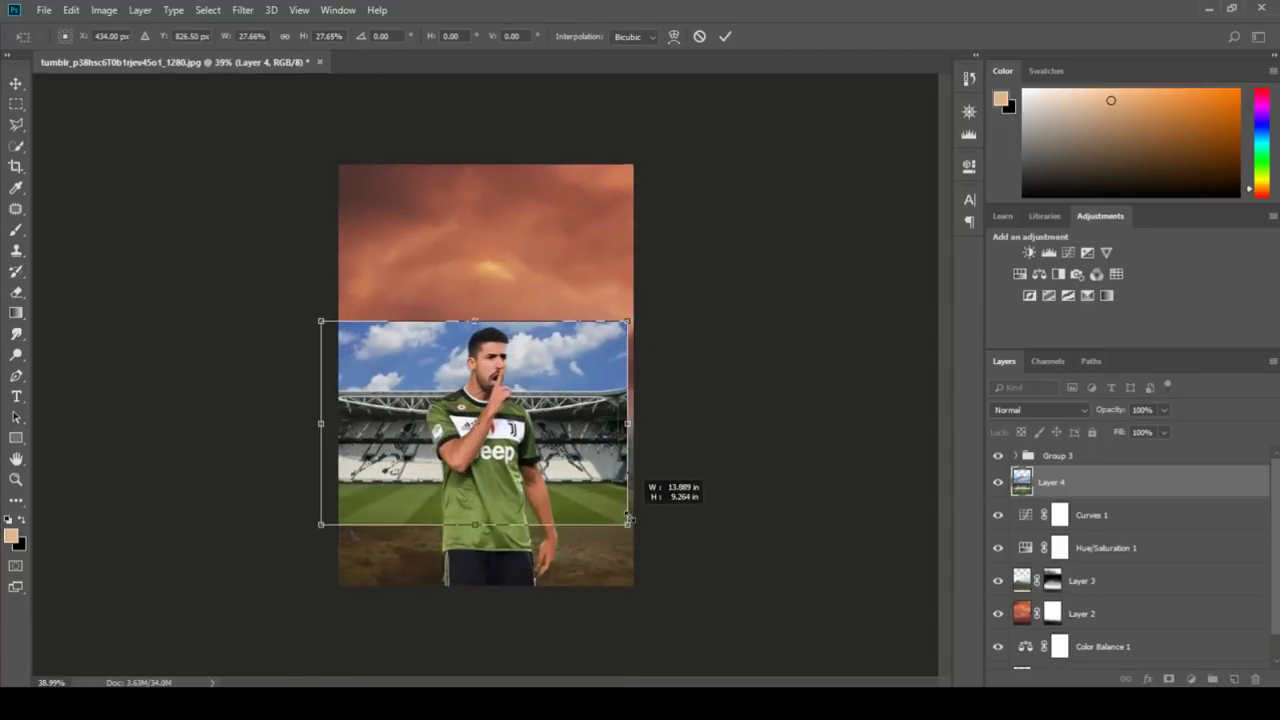
left_click_drag(586, 465, 596, 492)
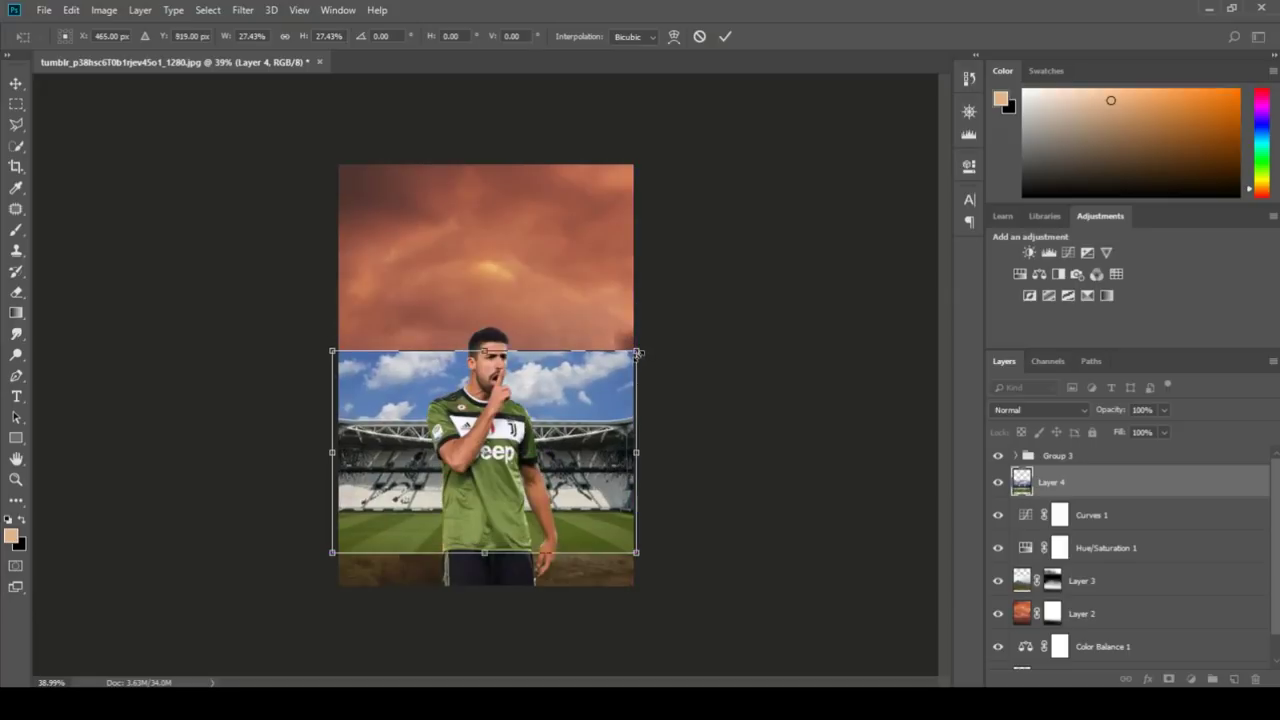
left_click_drag(638, 353, 637, 357)
scroll(637, 357, "up", 1)
scroll(639, 358, "up", 1)
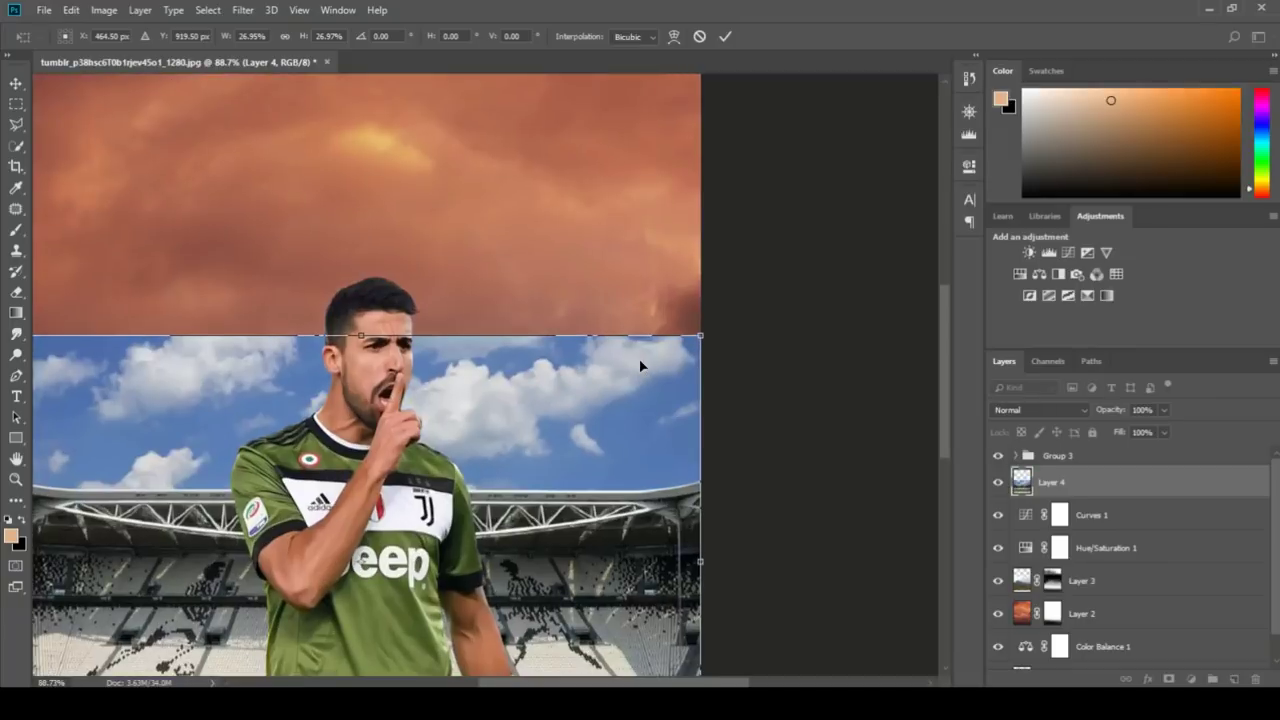
scroll(637, 399, "down", 1)
key("b")
key("Return")
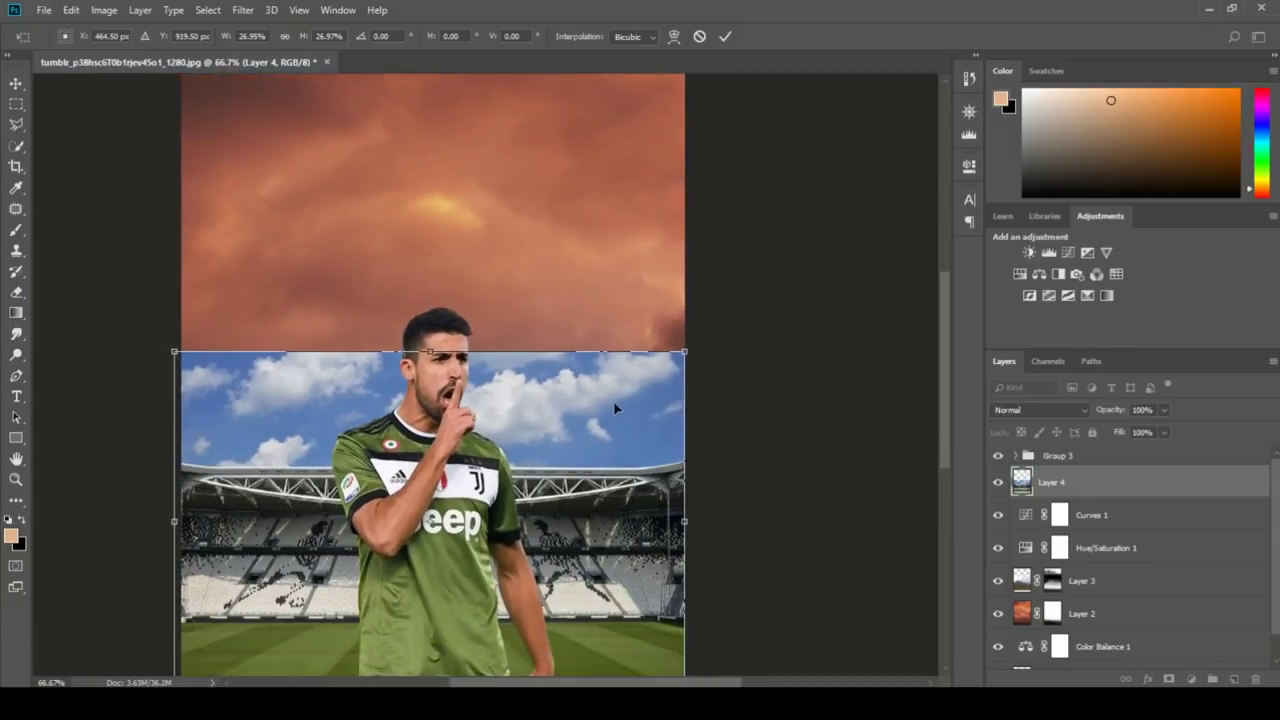
- Mask Layer 4 and brush out the stadium's blue sky and hard bottom grass edge
scroll(608, 400, "down", 2)
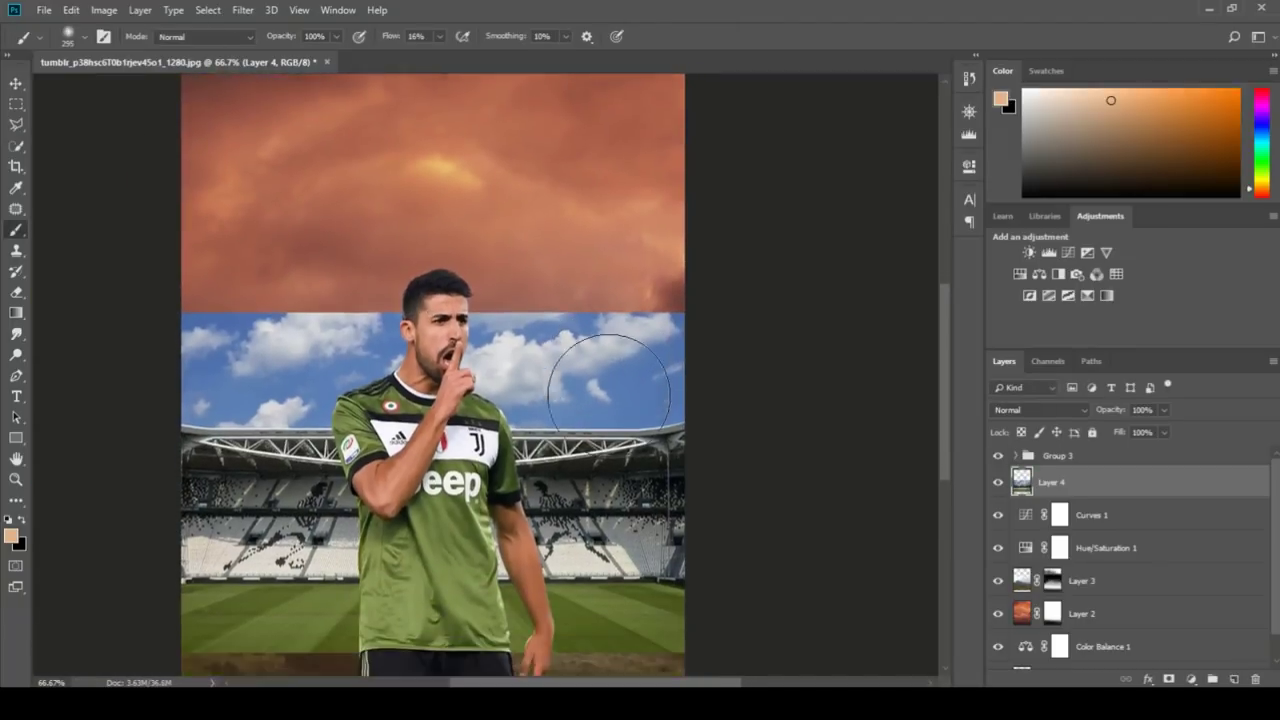
scroll(590, 375, "down", 1)
left_click(1168, 679)
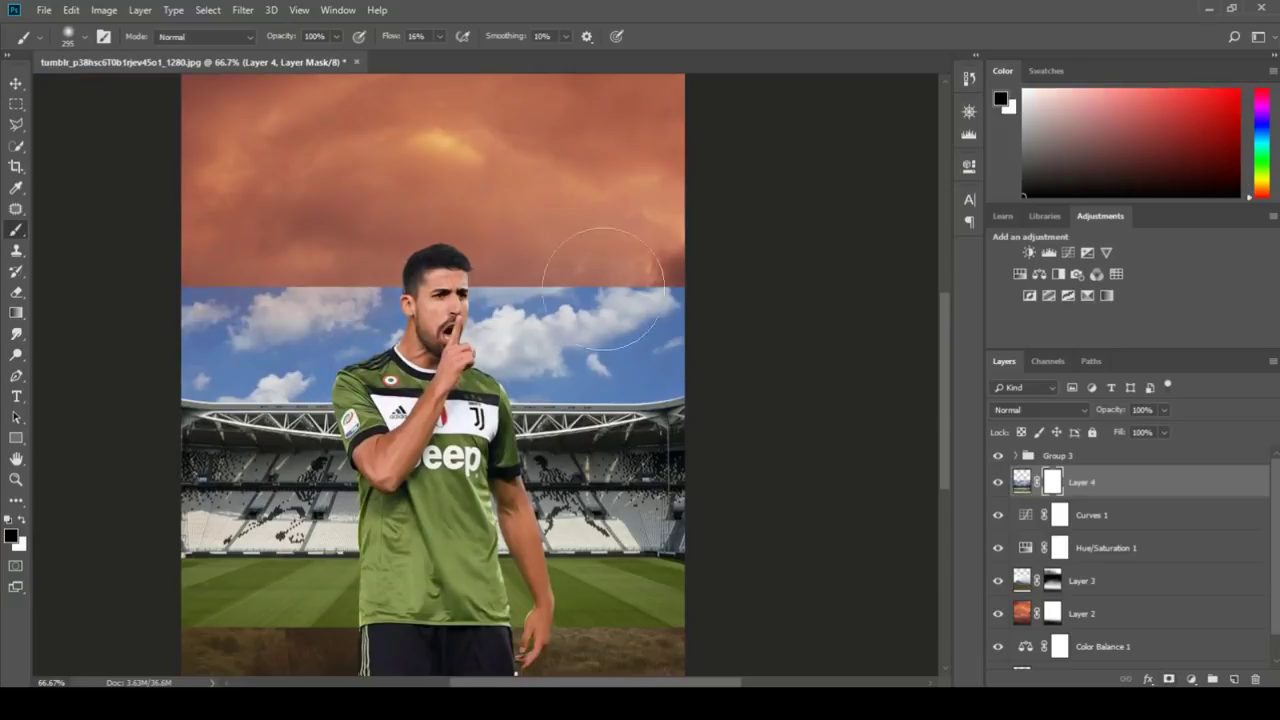
mouse_move(250, 300)
left_mouse_down()
mouse_move(620, 310)
mouse_move(238, 318)
mouse_move(674, 334)
mouse_move(229, 363)
mouse_move(737, 377)
mouse_move(122, 323)
mouse_move(586, 320)
mouse_move(543, 271)
mouse_move(337, 286)
mouse_move(114, 357)
mouse_move(686, 371)
mouse_move(285, 395)
mouse_move(330, 418)
mouse_move(709, 393)
mouse_move(80, 343)
mouse_move(137, 391)
left_mouse_up()
scroll(227, 390, "down", 1)
mouse_move(256, 588)
left_mouse_down()
mouse_move(441, 621)
mouse_move(571, 600)
mouse_move(311, 605)
mouse_move(660, 605)
mouse_move(280, 617)
mouse_move(691, 651)
mouse_move(643, 614)
mouse_move(336, 622)
left_mouse_up()
- Check brush size and hardness, then restore part of the stadium near the right edge in white
scroll(340, 600, "down", 1)
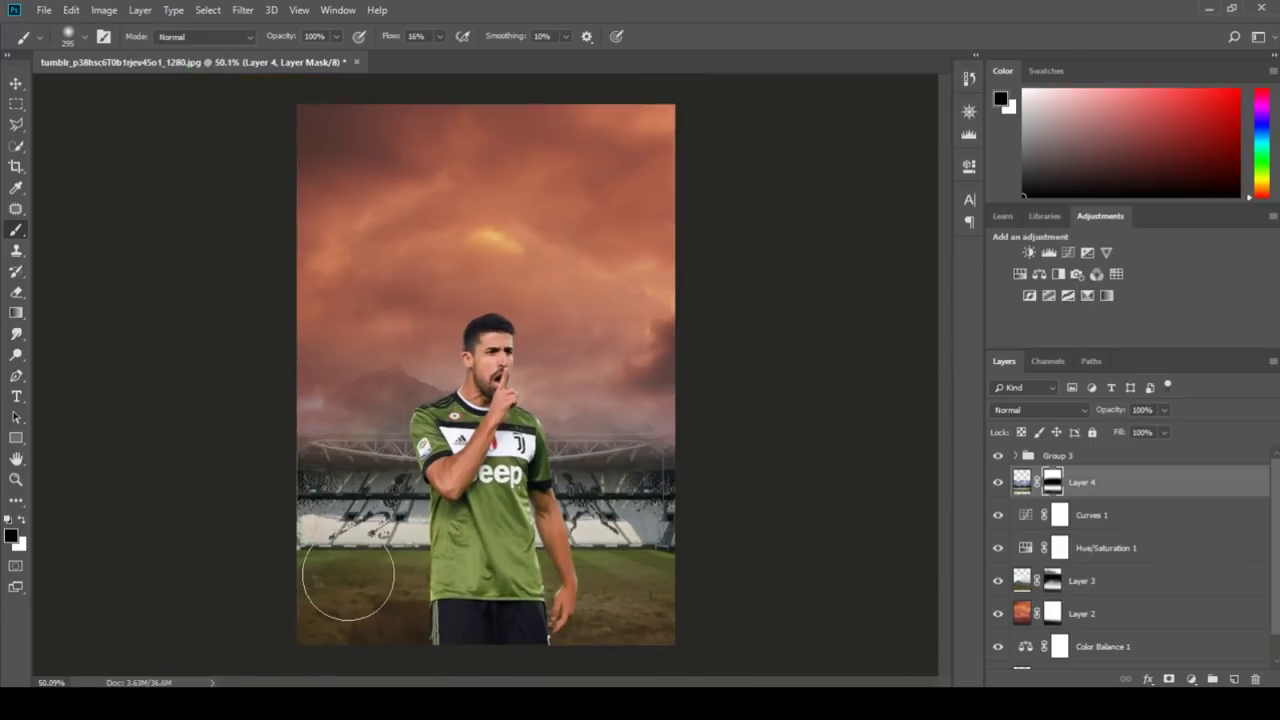
scroll(343, 571, "up", 1)
right_click(400, 594, "alt")
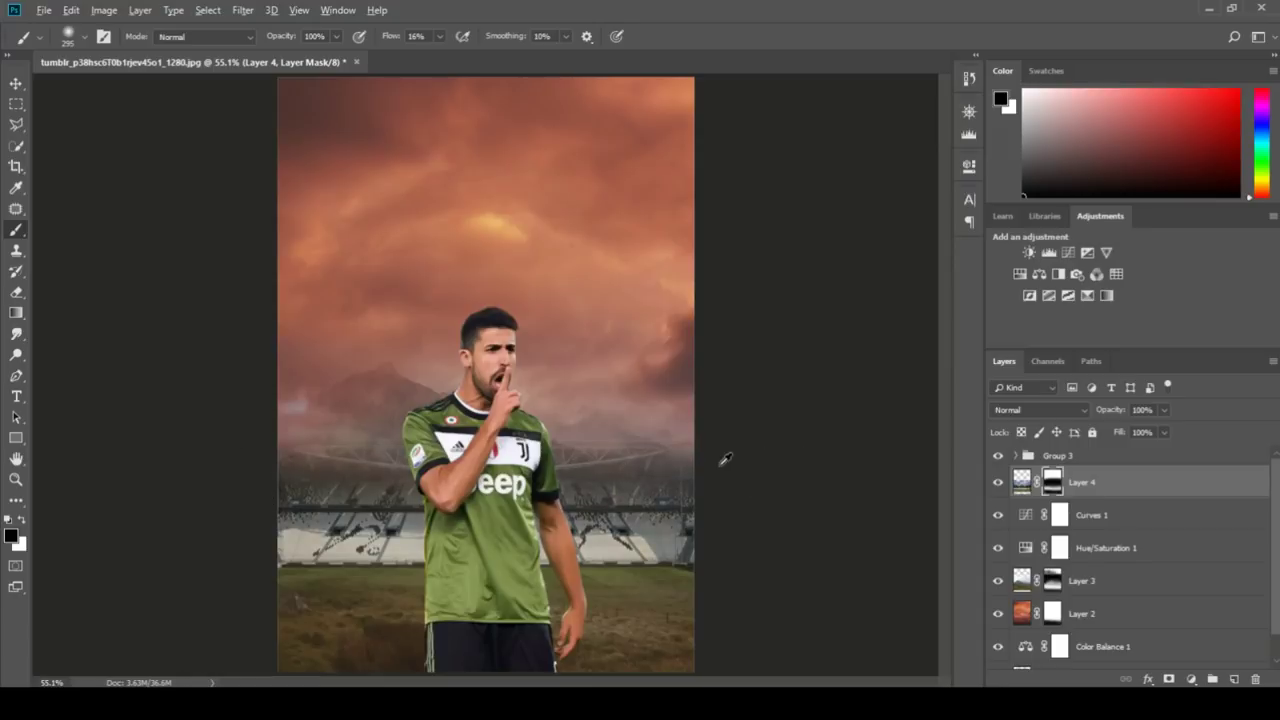
scroll(719, 466, "down", 1)
key("x")
left_click_drag(700, 429, 651, 423)
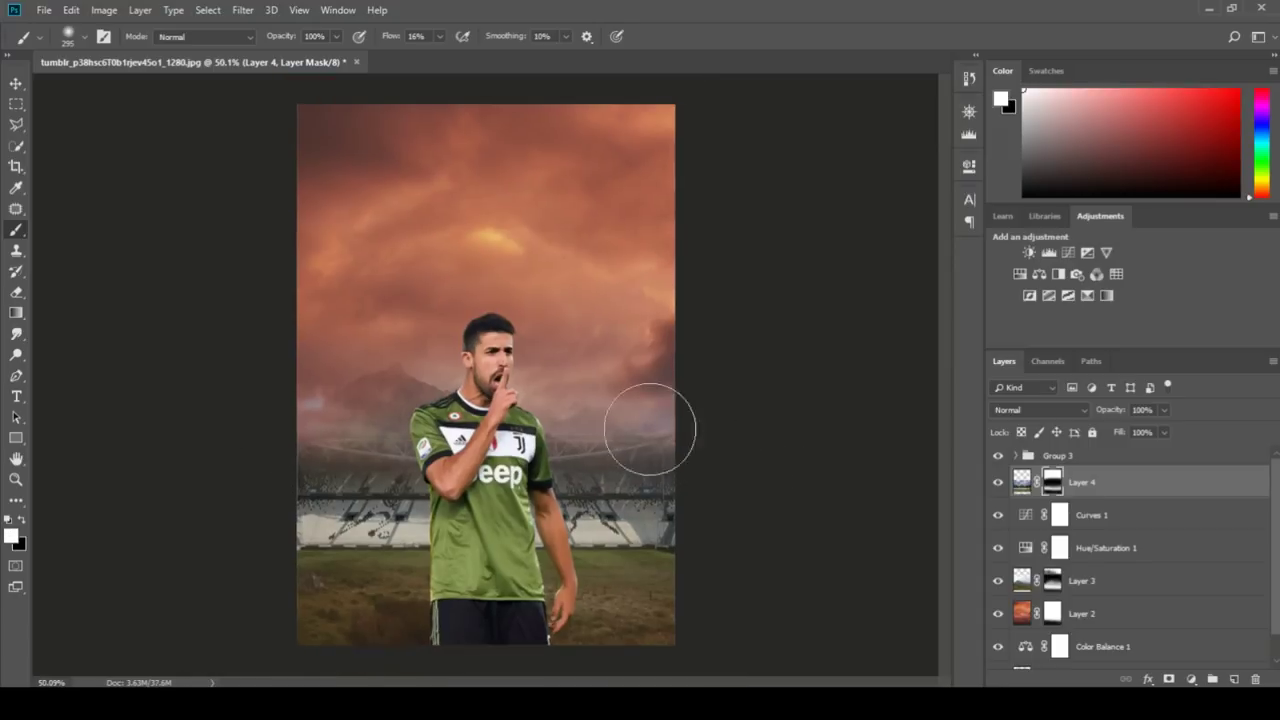
key("x")
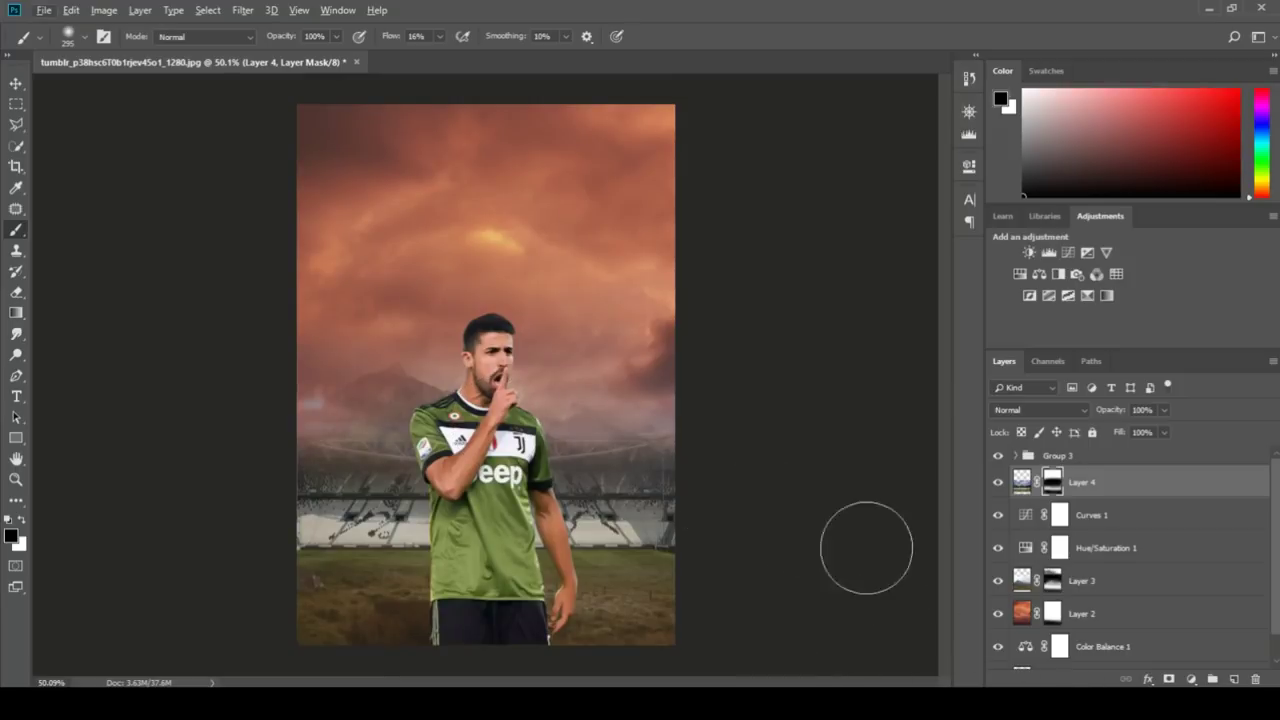
left_click(1190, 680)
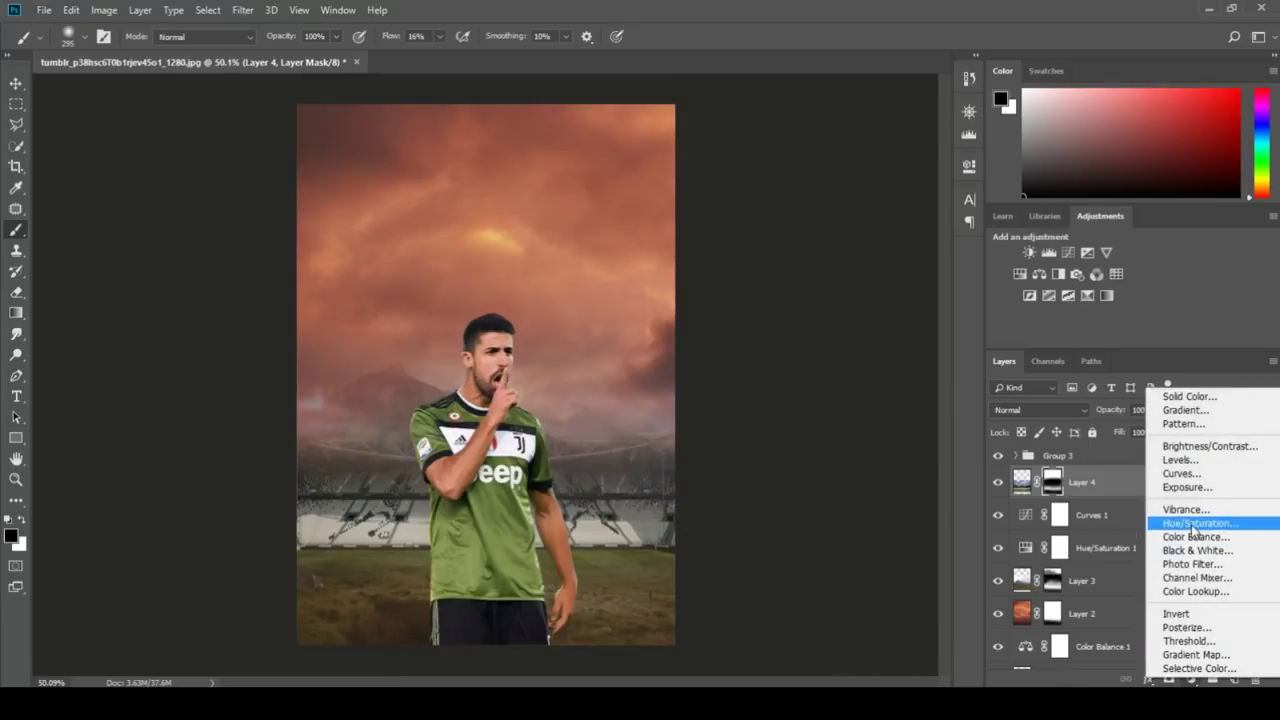
- Clip a Hue/Saturation and a blue-shifted Color Balance adjustment to the stadium Layer 4
left_click(1193, 524)
left_click(831, 432)
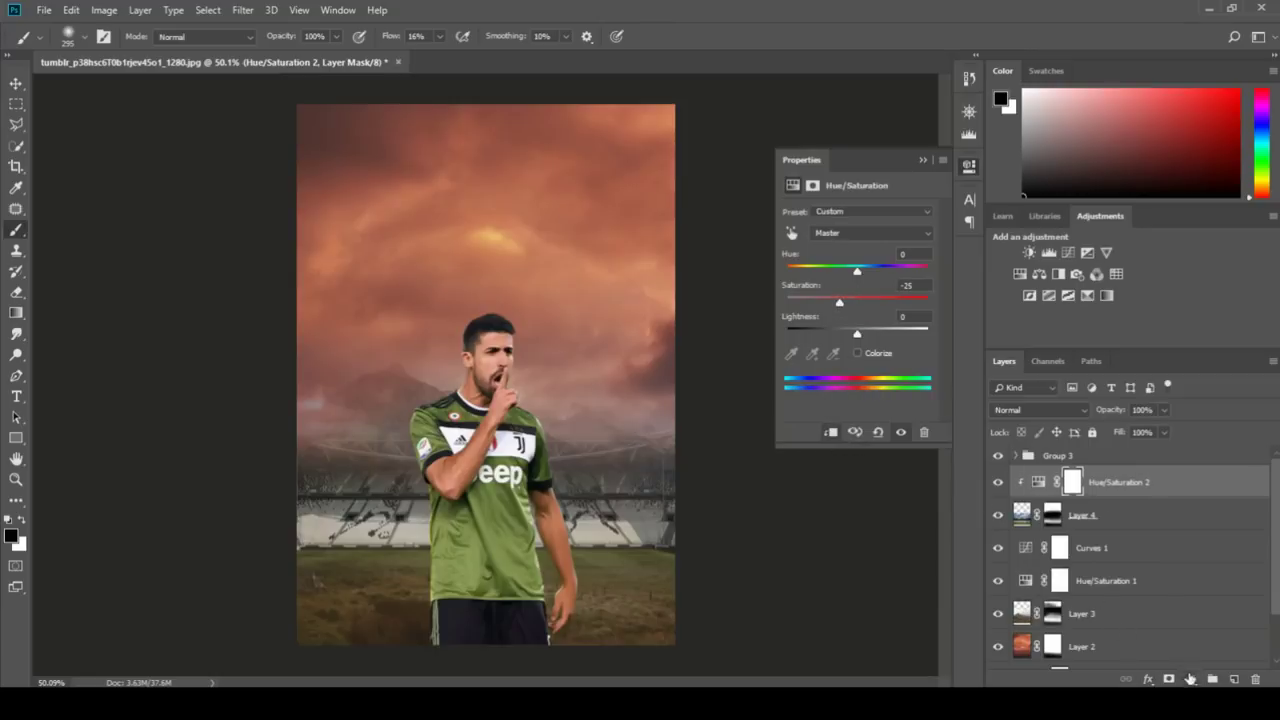
left_click(1190, 680)
left_click(1165, 537)
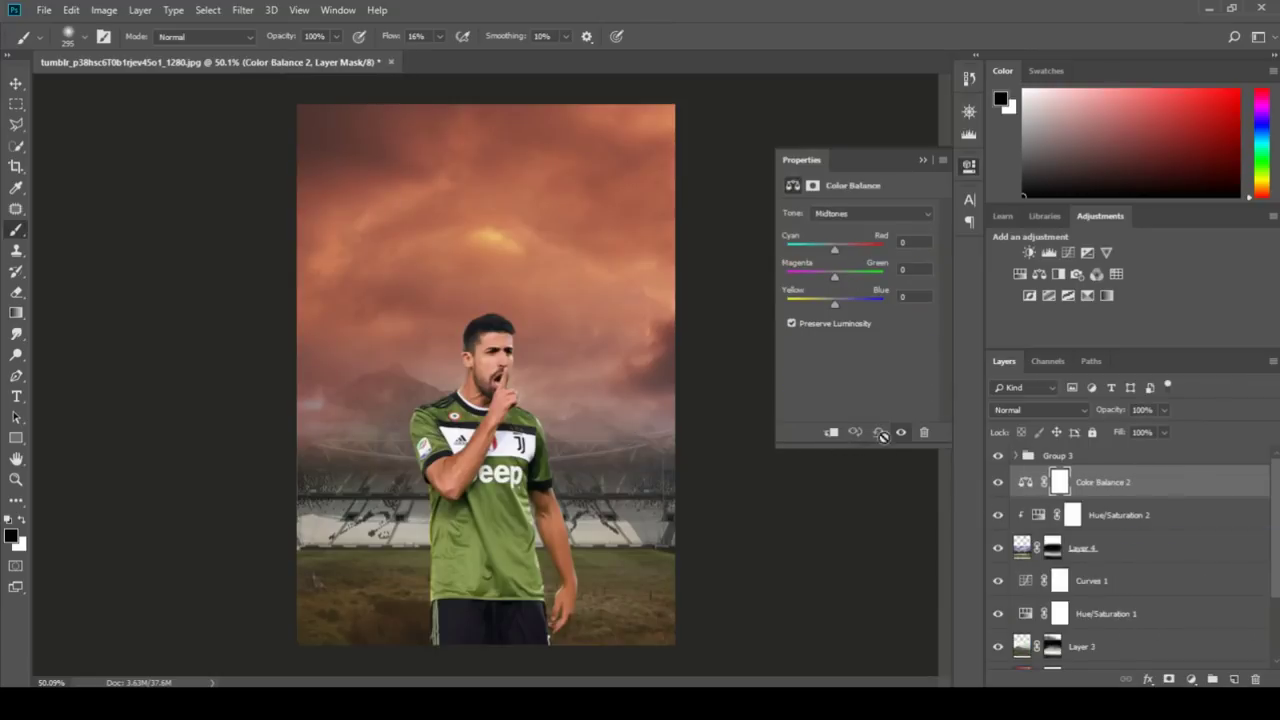
left_click(831, 432)
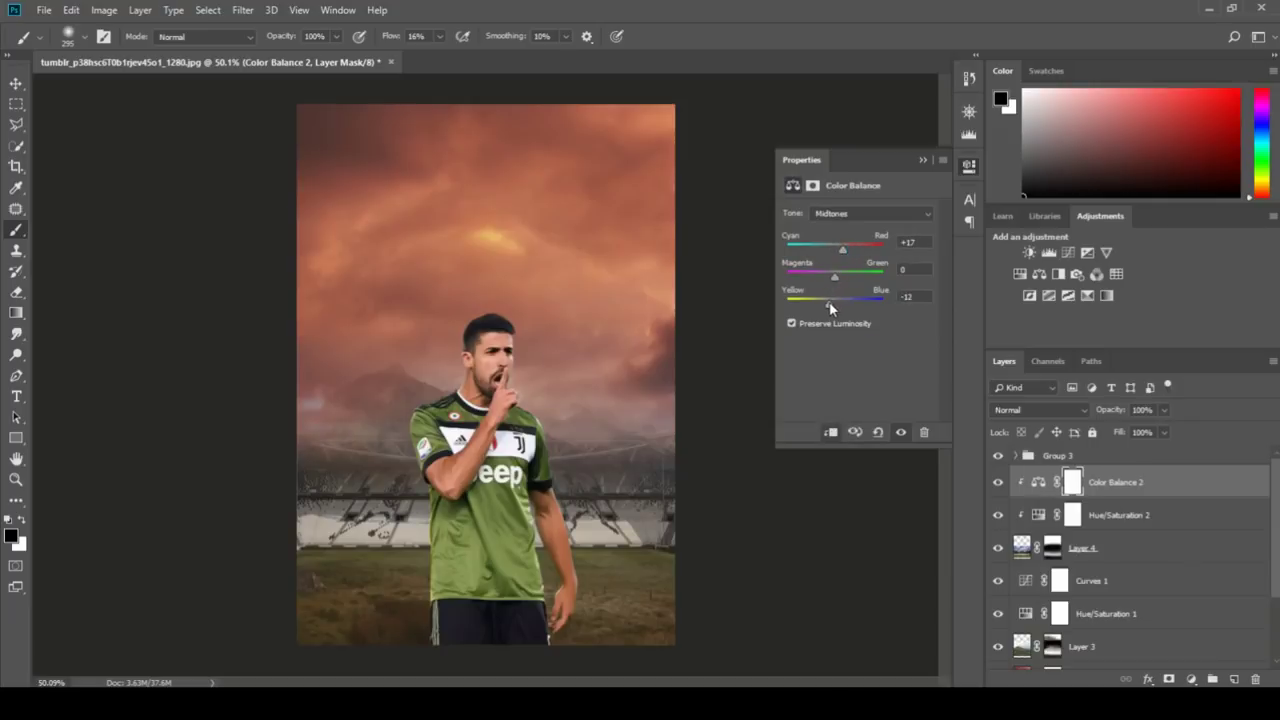
left_click_drag(830, 304, 837, 308)
- Clip a Curves adjustment to Layer 4, bending the RGB curve to darken the stadium
left_click(1192, 679)
left_click(1176, 469)
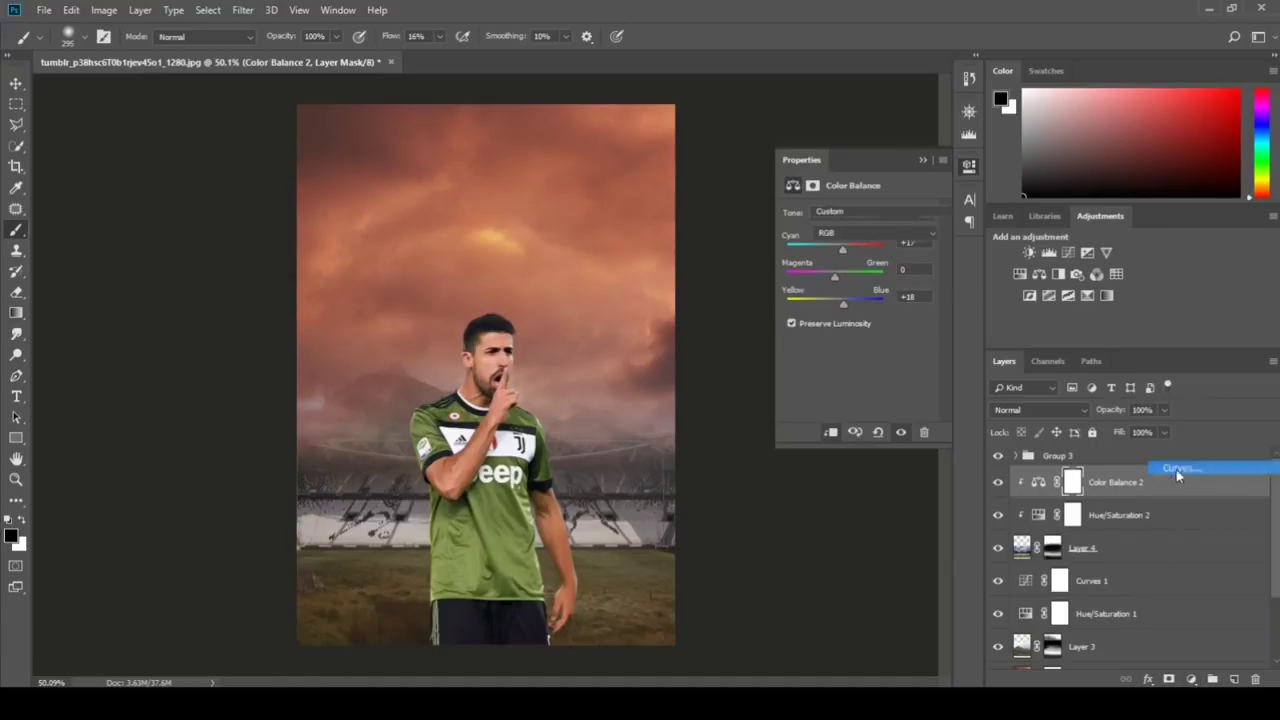
left_click(831, 431)
left_click_drag(870, 303, 879, 306)
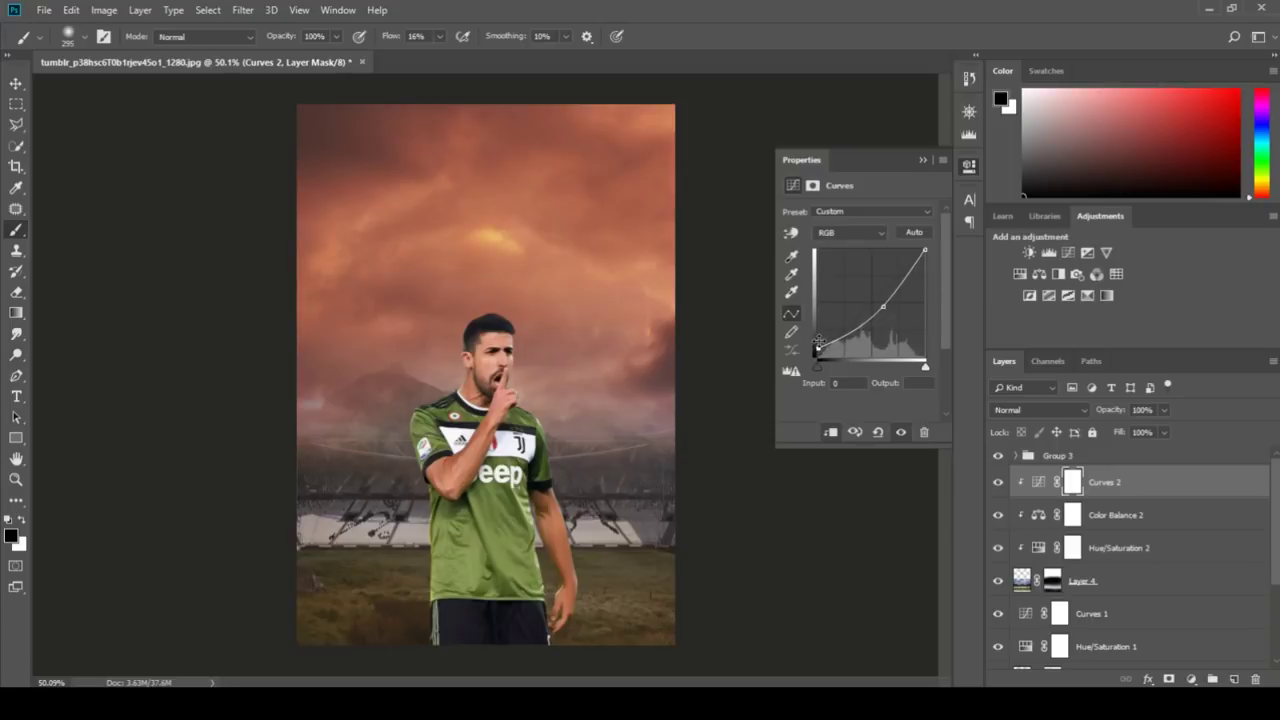
left_click(918, 160)
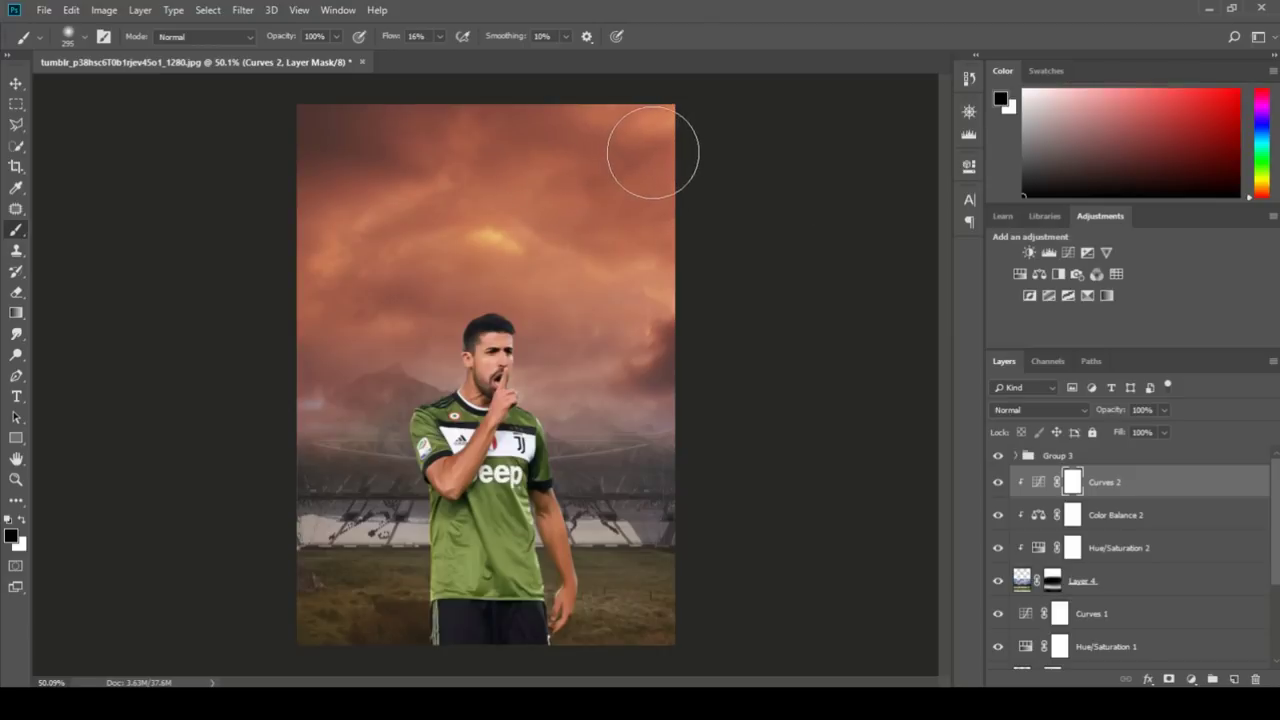
key("ctrl+plus")
- Select Group 3 and clip a Hue/Saturation adjustment at saturation −25 to it
left_click(1077, 456)
left_click(580, 357, "alt")
key("ctrl+minus")
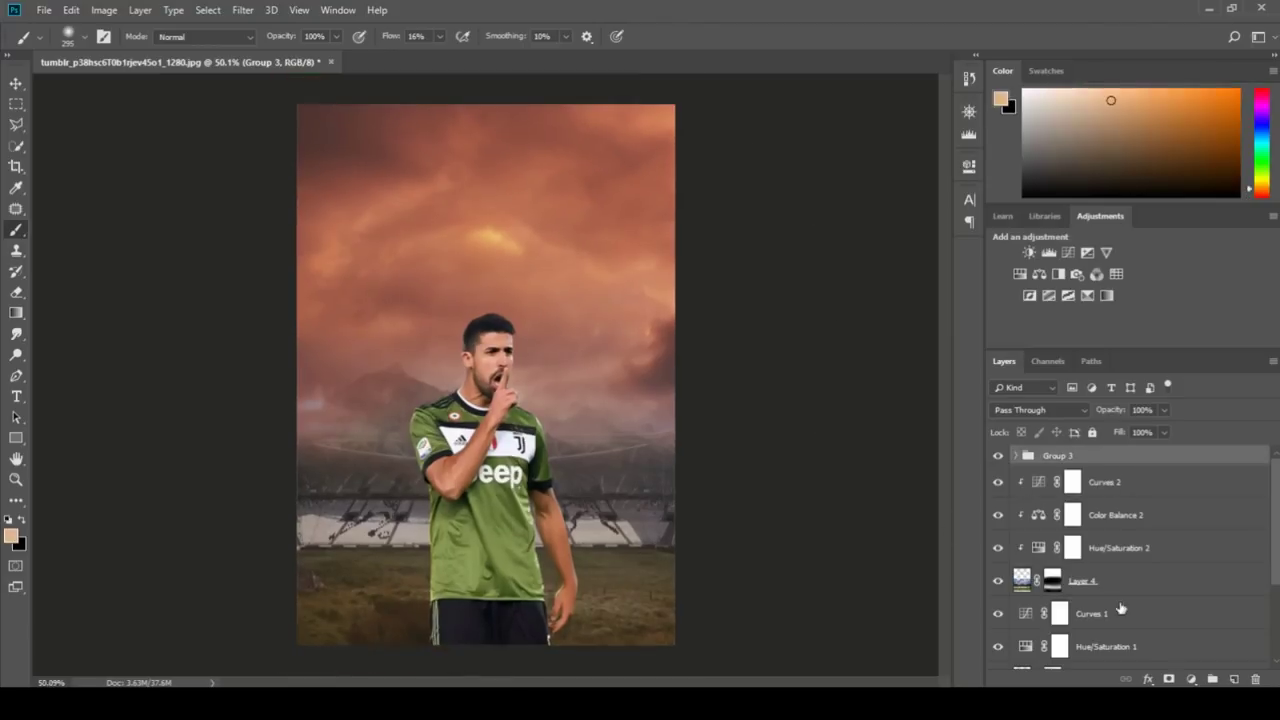
left_click(1190, 678)
left_click(1182, 530)
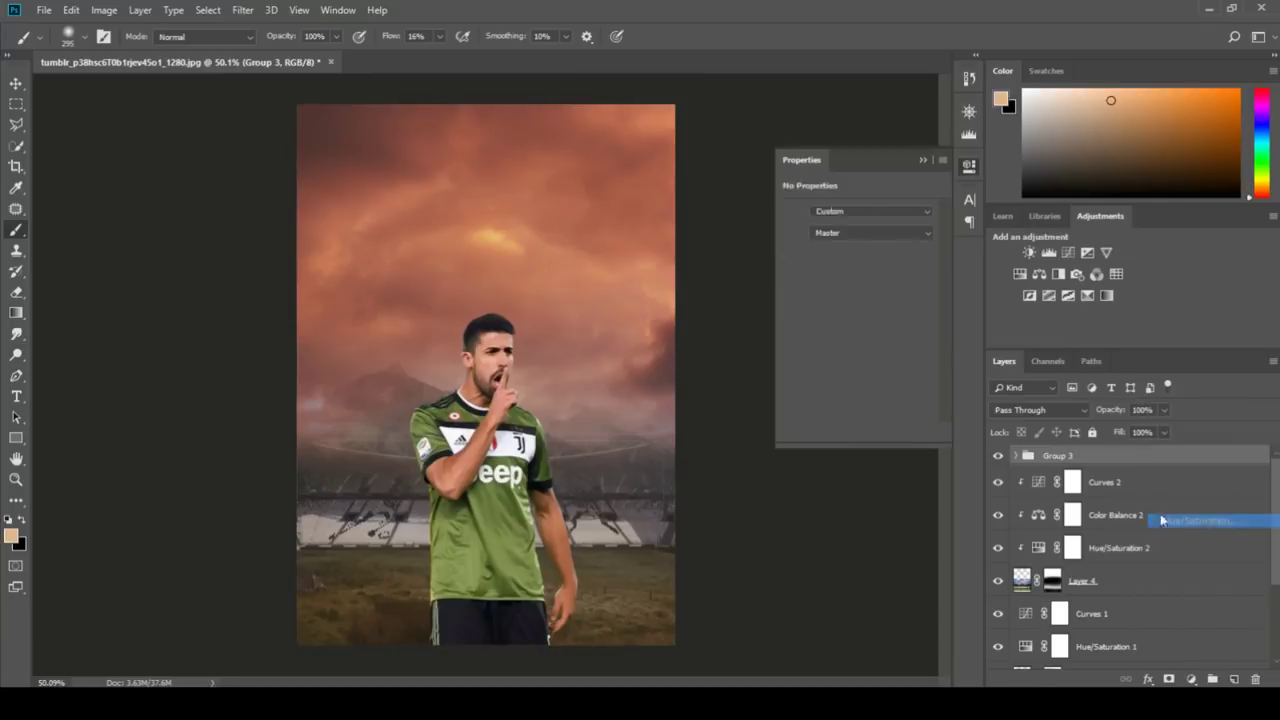
left_click(836, 432)
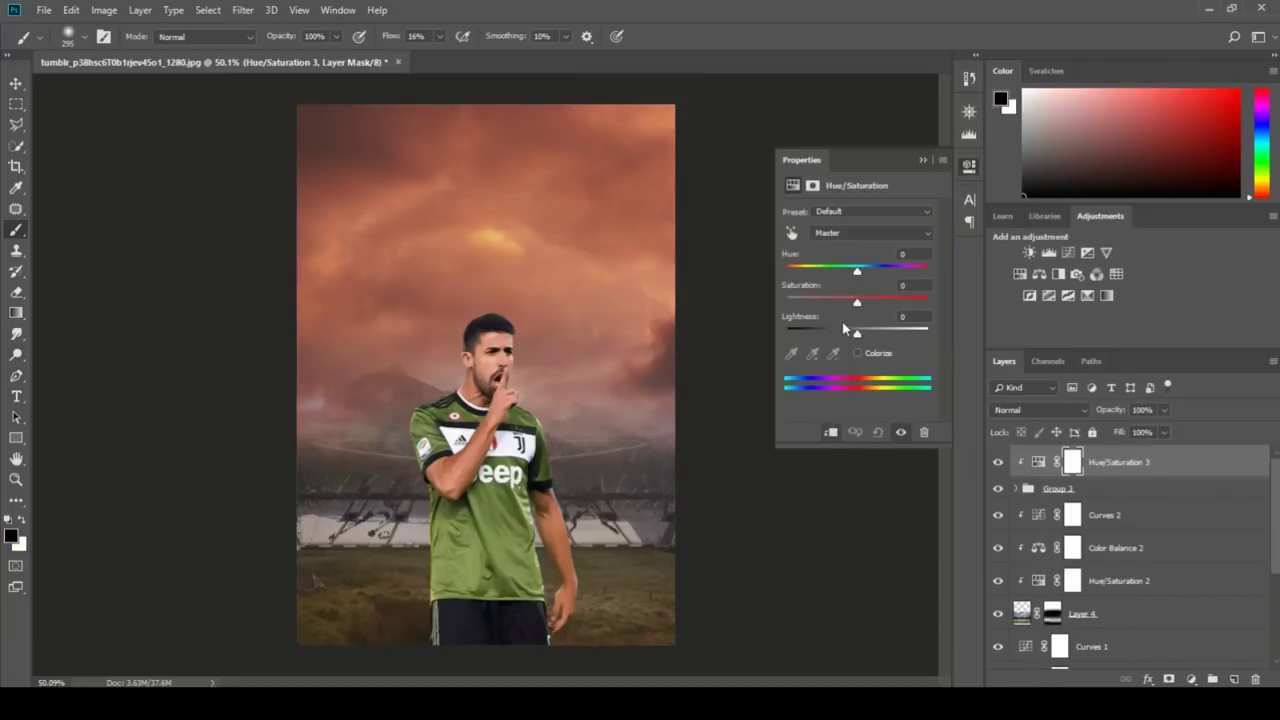
- Clip a Color Balance adjustment to Group 3 with Cyan-Red +12 and Yellow-Blue +2
left_click(1191, 679)
left_click(1175, 540)
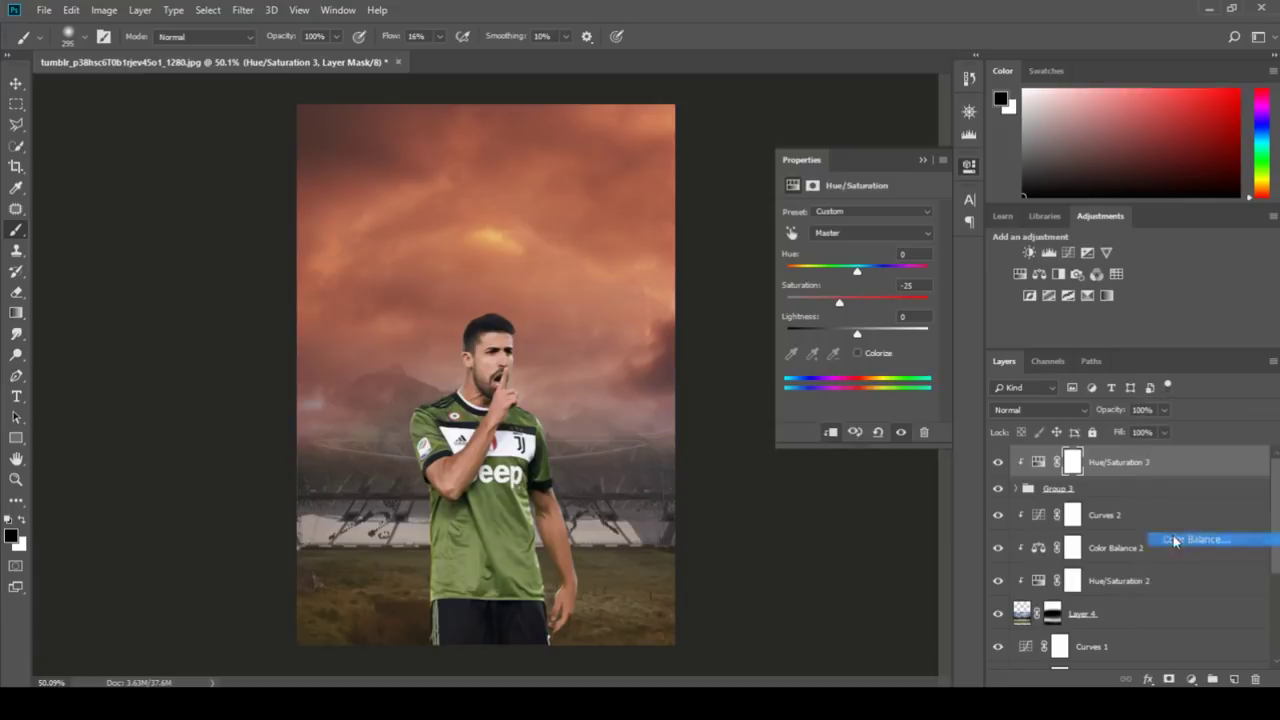
left_click(832, 432)
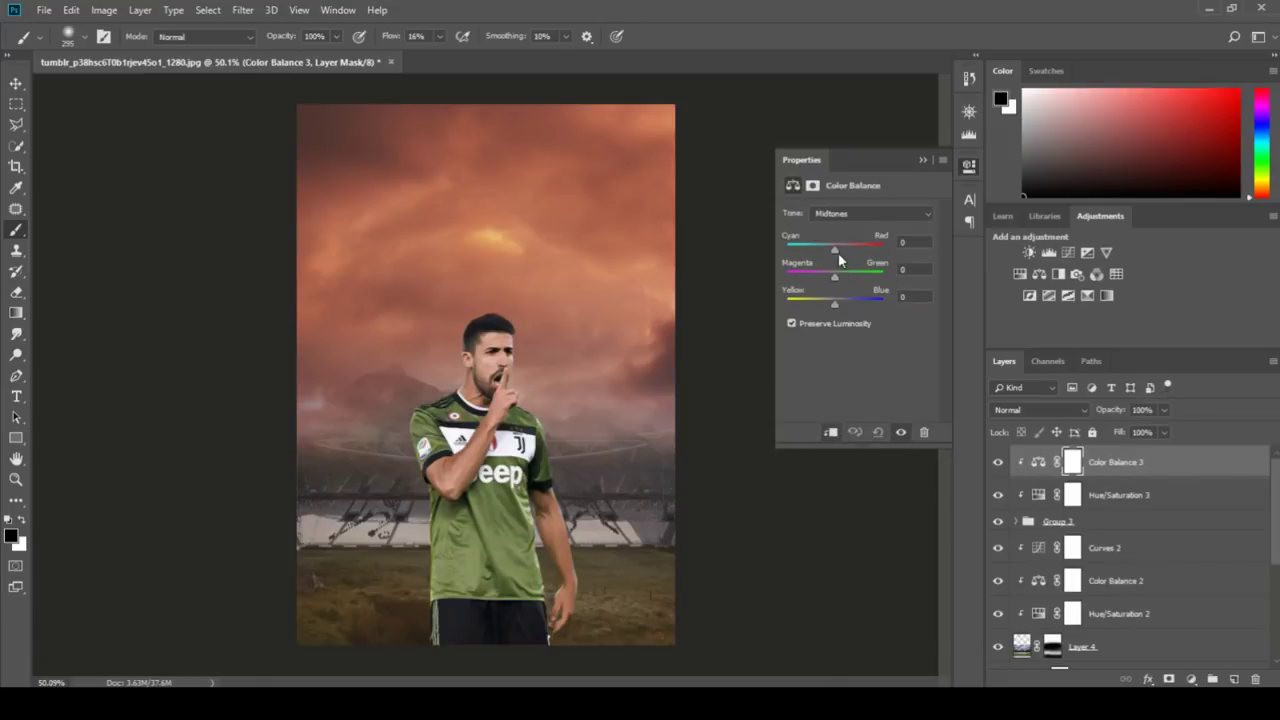
left_click_drag(840, 250, 842, 250)
left_click_drag(835, 304, 828, 306)
- Open the purple nebula image and drag it into the composite below Group 3
left_click(44, 10)
left_click(60, 34)
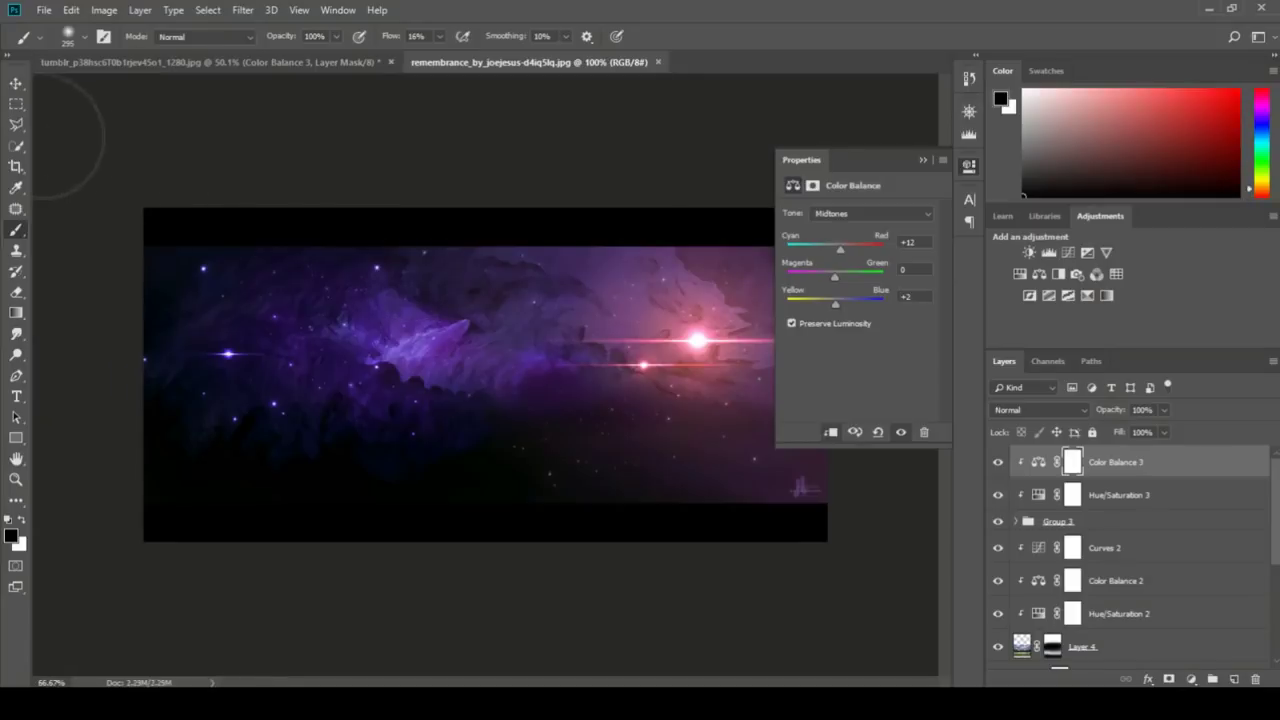
key("v")
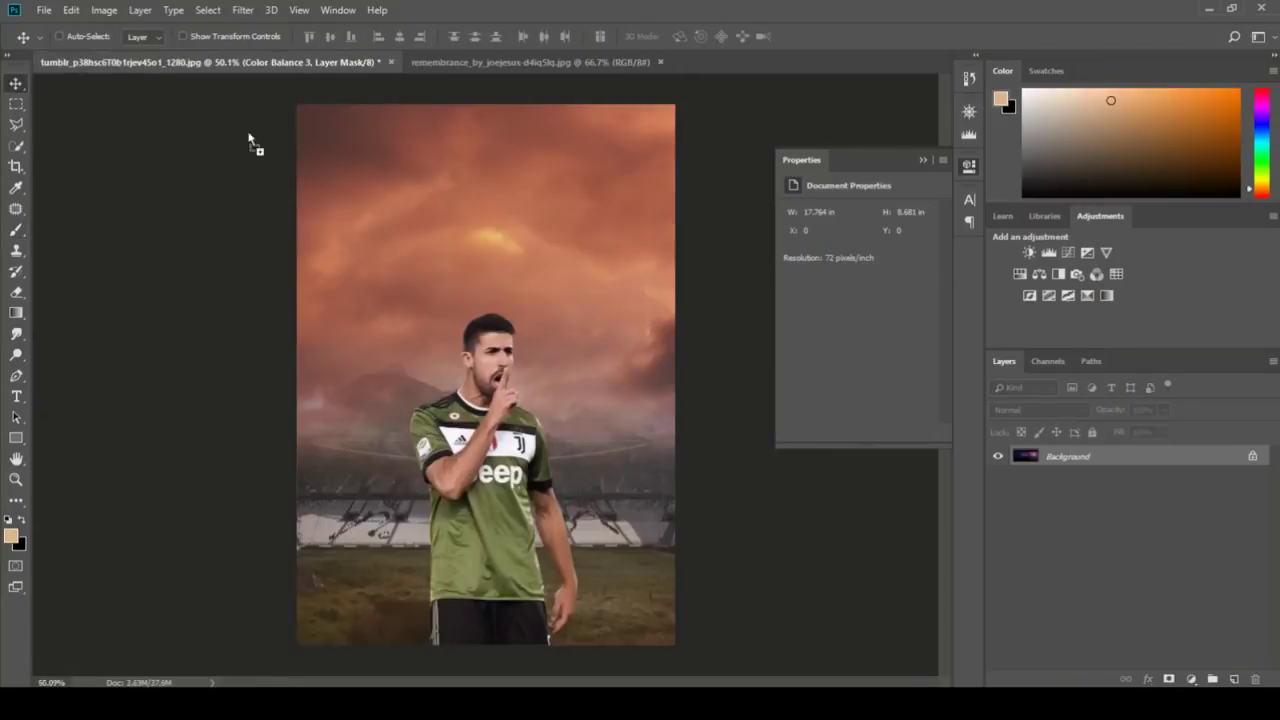
mouse_move(200, 240)
left_mouse_down()
mouse_move(555, 296)
mouse_move(623, 375)
left_mouse_up()
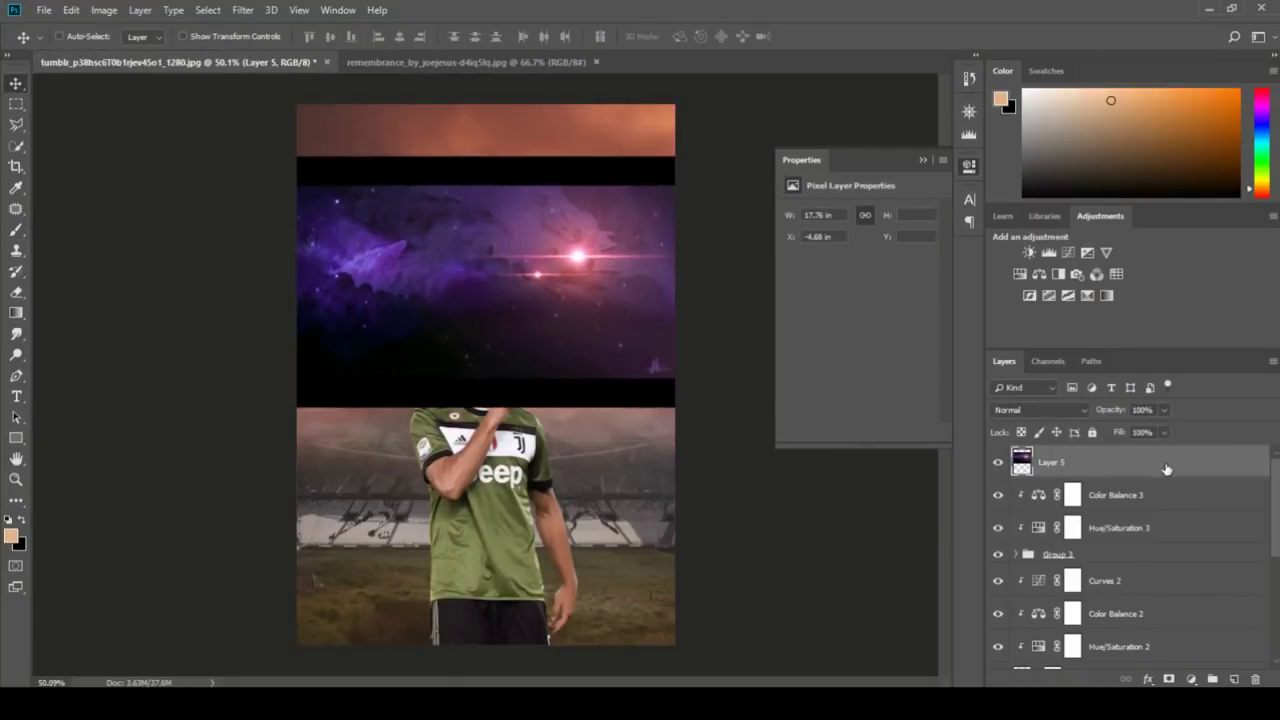
left_click_drag(1166, 469, 1157, 565)
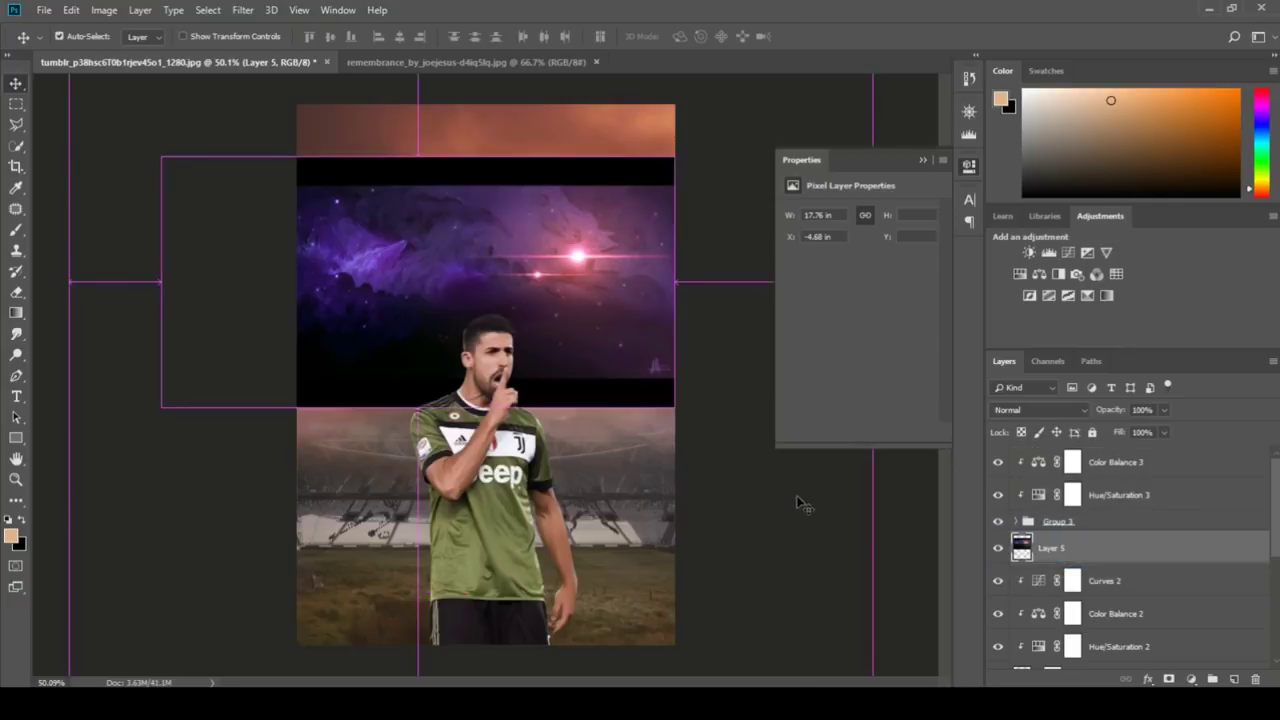
- Enlarge the nebula layer to about double size and set it to Color Dodge
key("ctrl+t")
left_click_drag(677, 407, 724, 403)
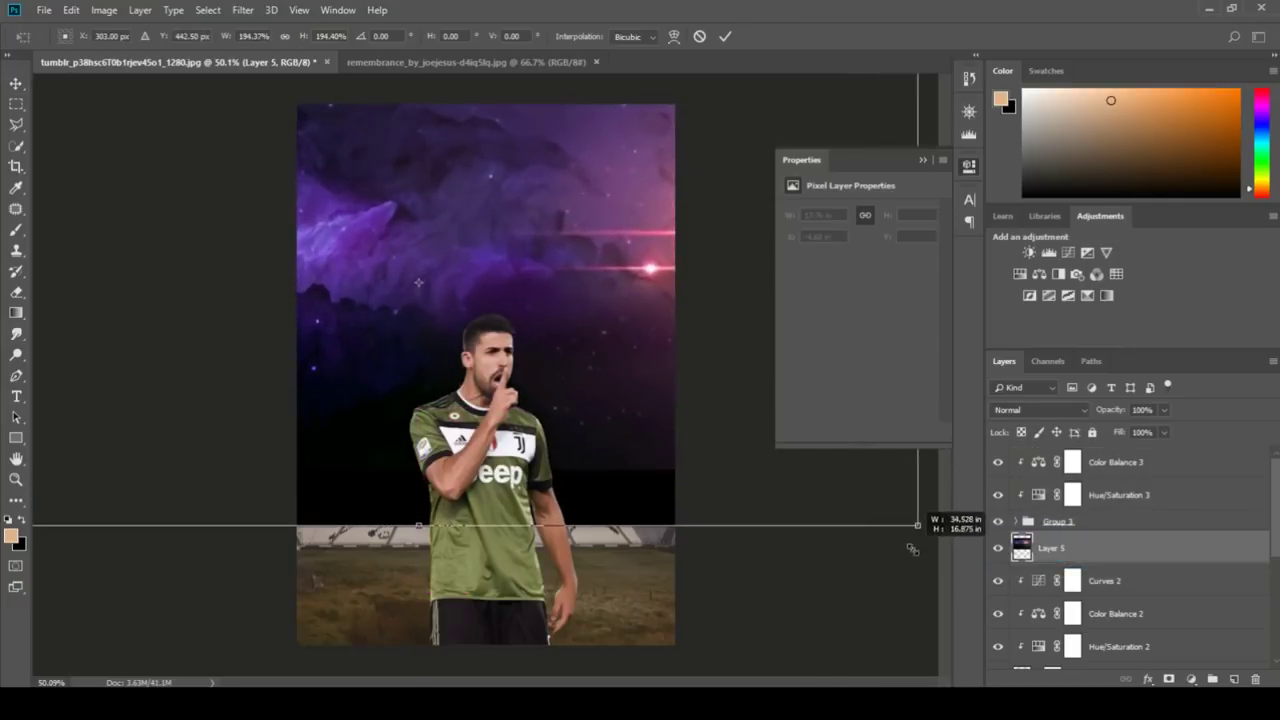
key("Return")
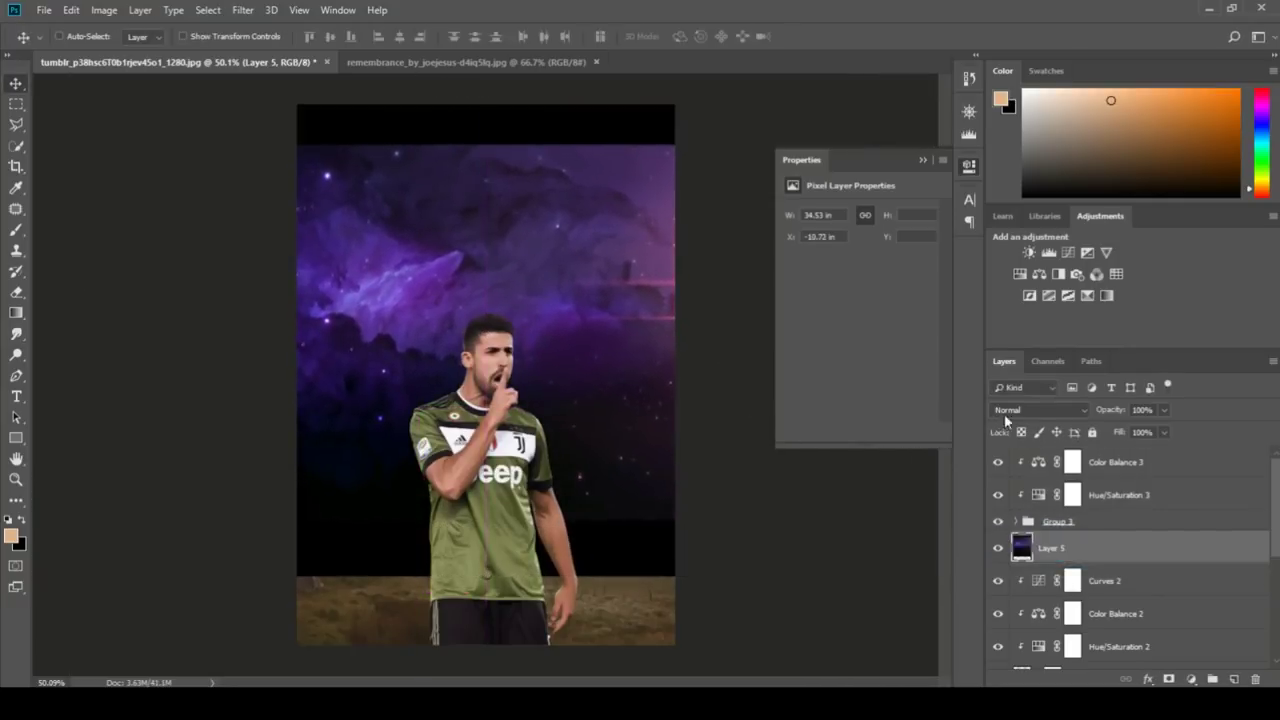
left_click(1040, 410)
left_click(1025, 151)
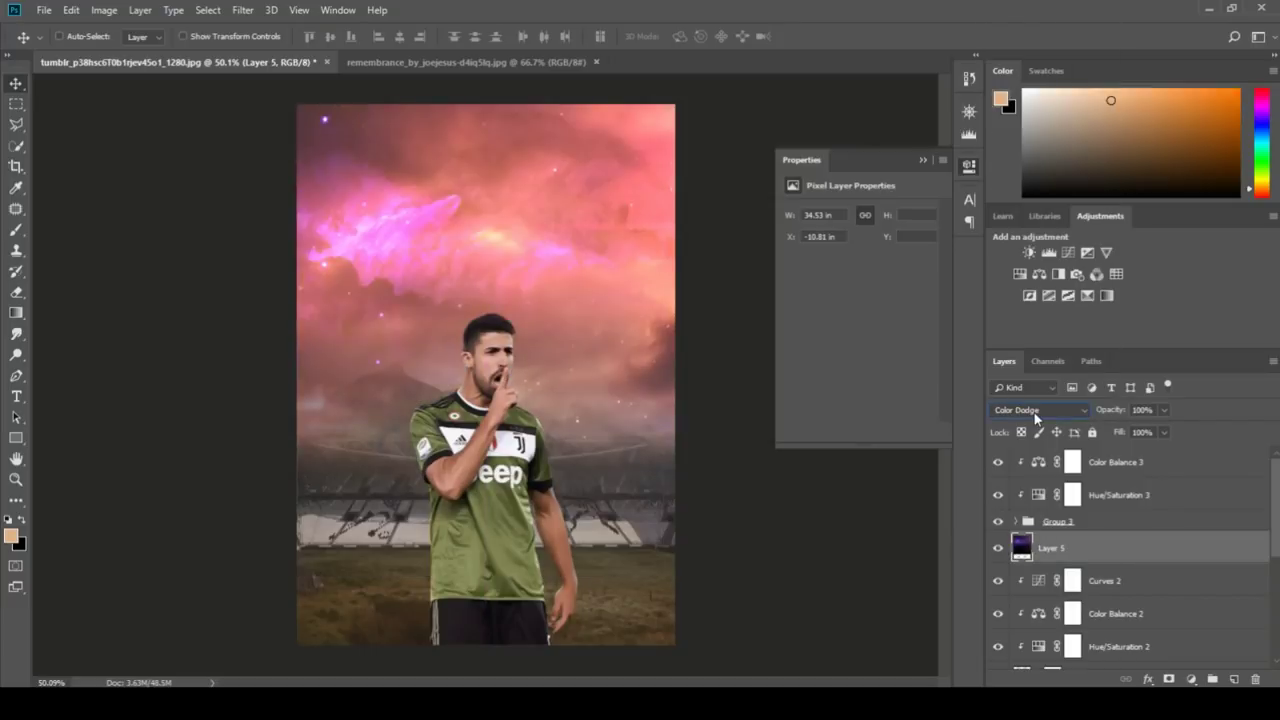
mouse_move(595, 272)
left_mouse_down()
mouse_move(558, 261)
mouse_move(570, 433)
mouse_move(560, 207)
left_mouse_up()
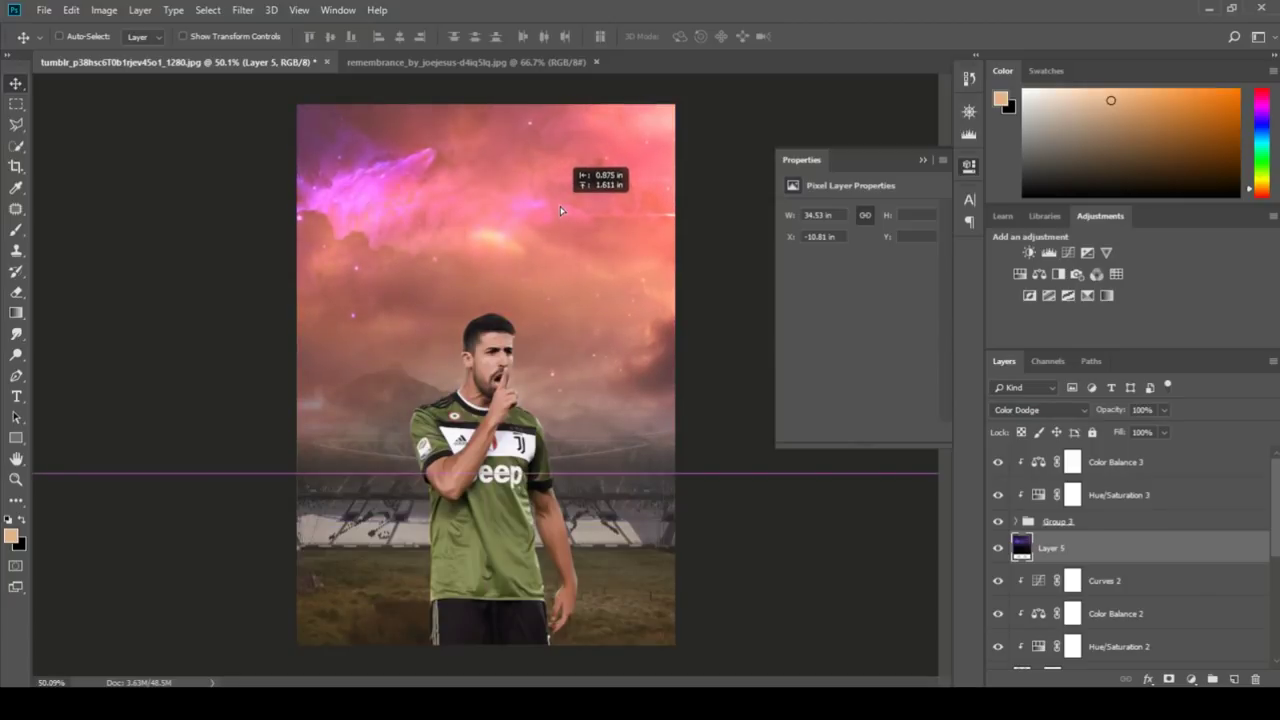
- Re-transform the nebula to about 174%, shifting it up and left across the sky
scroll(559, 204, "down", 1)
key("ctrl+t")
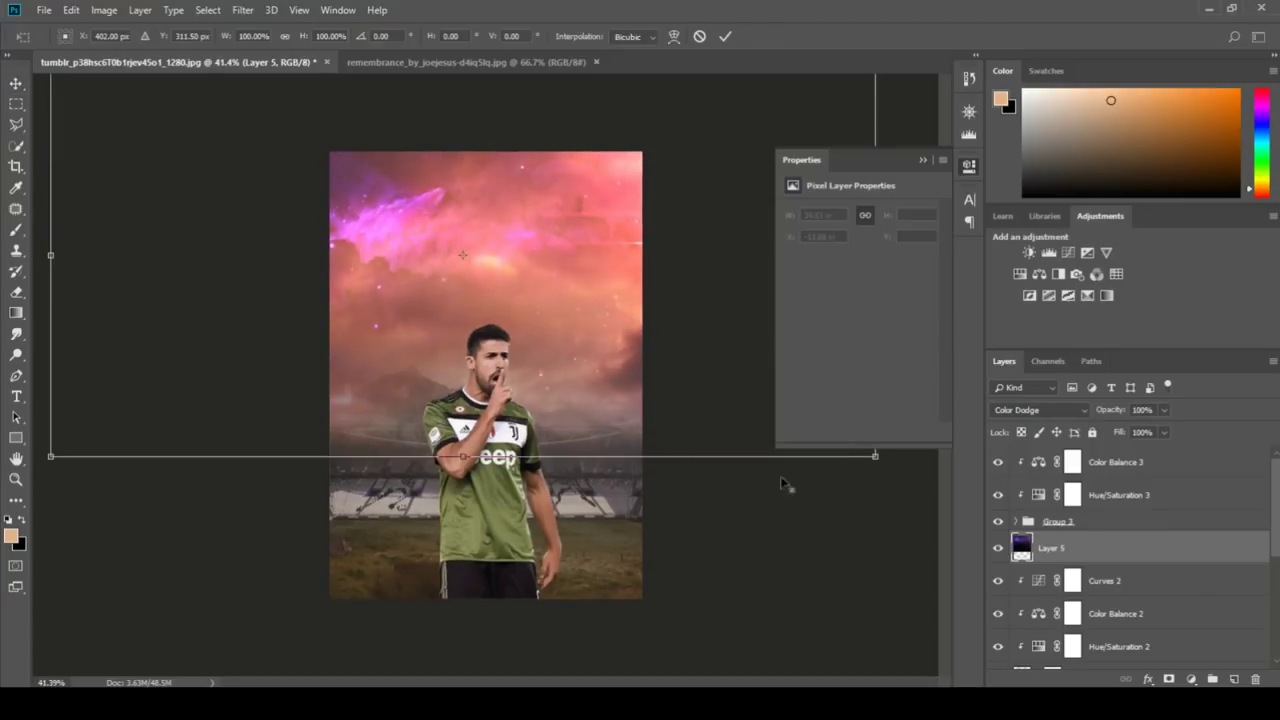
left_click_drag(874, 457, 1053, 545)
mouse_move(690, 405)
left_mouse_down()
mouse_move(540, 330)
mouse_move(282, 328)
mouse_move(282, 228)
left_mouse_up()
left_click_drag(645, 458, 768, 523)
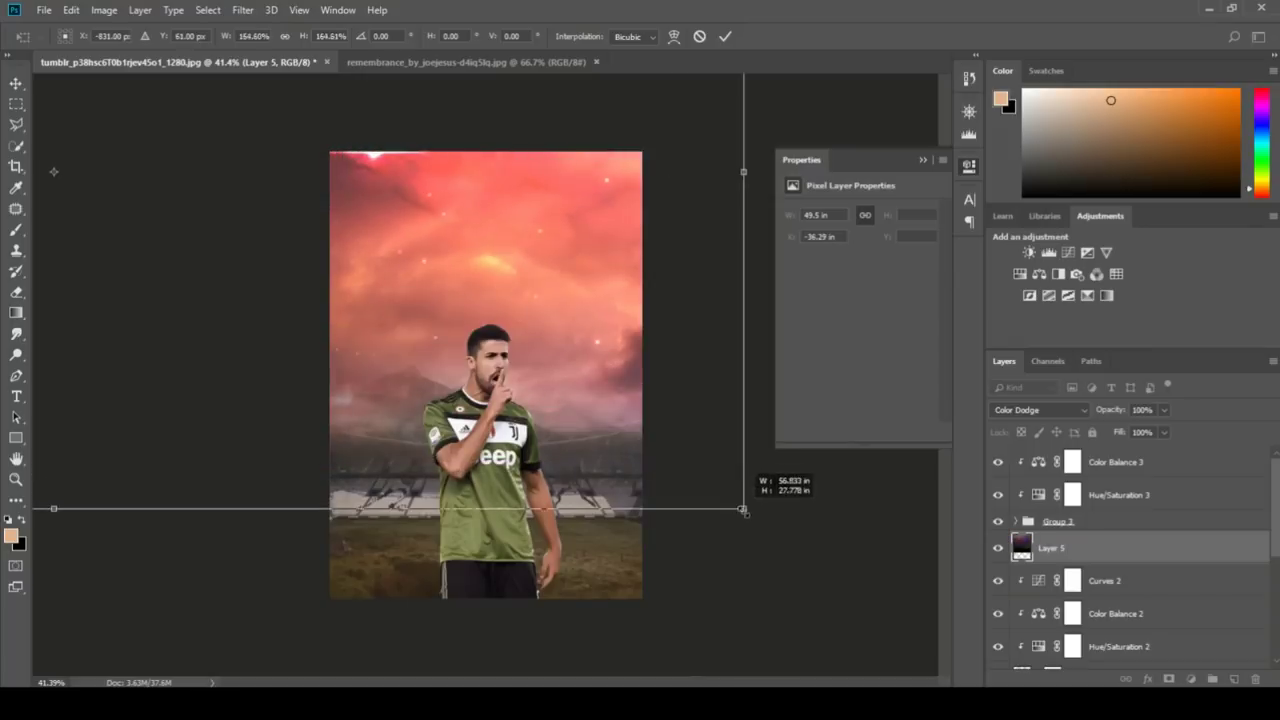
mouse_move(630, 426)
left_mouse_down()
mouse_move(632, 406)
mouse_move(656, 408)
left_mouse_up()
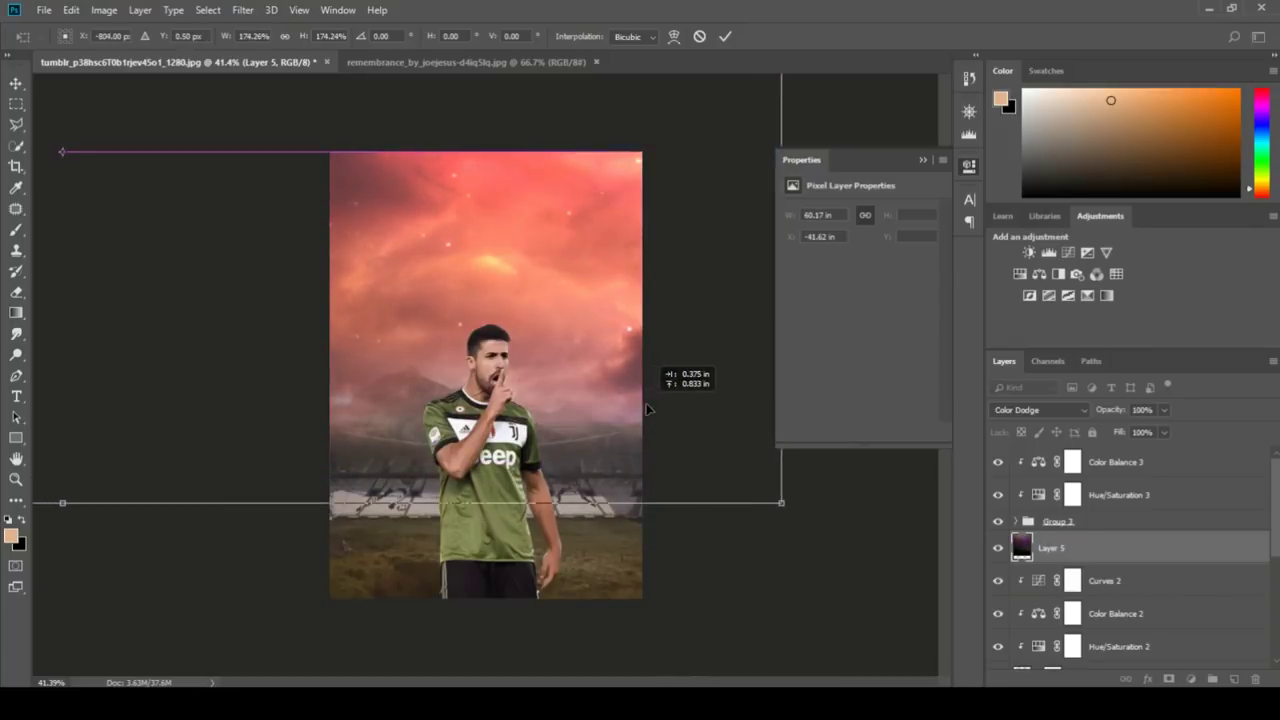
scroll(576, 268, "up", 1)
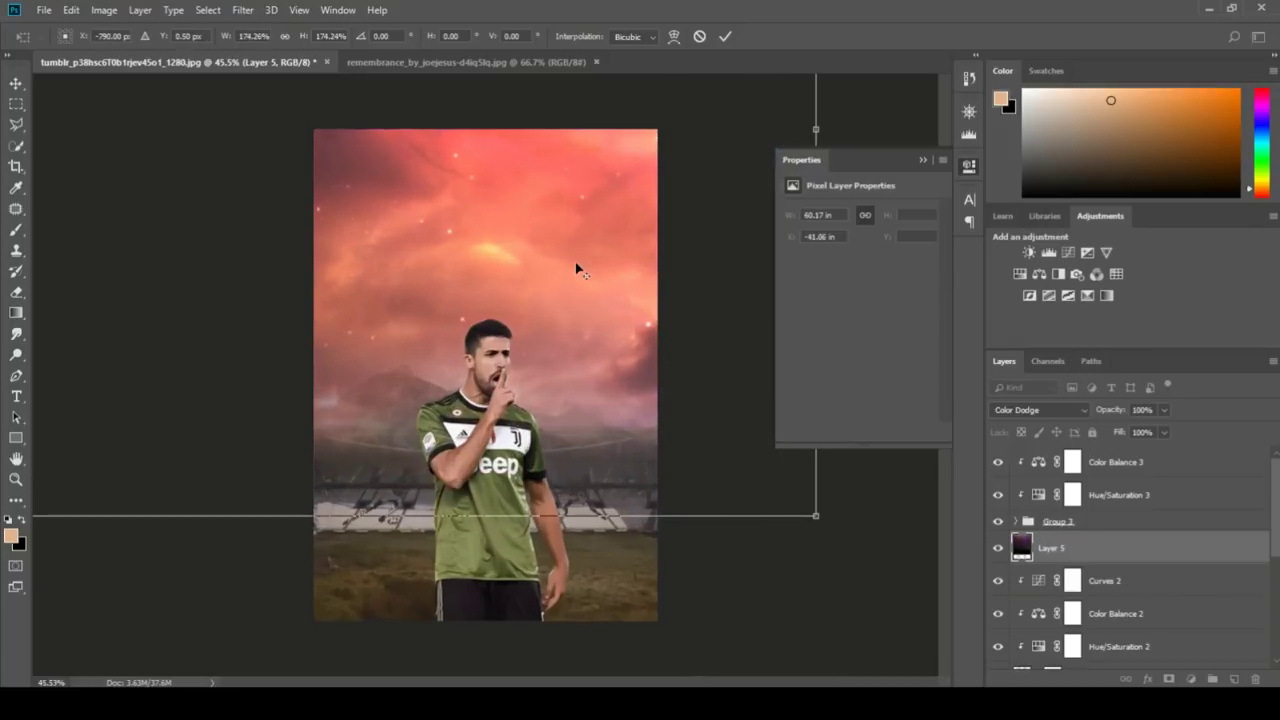
left_click(724, 37)
scroll(628, 228, "up", 1)
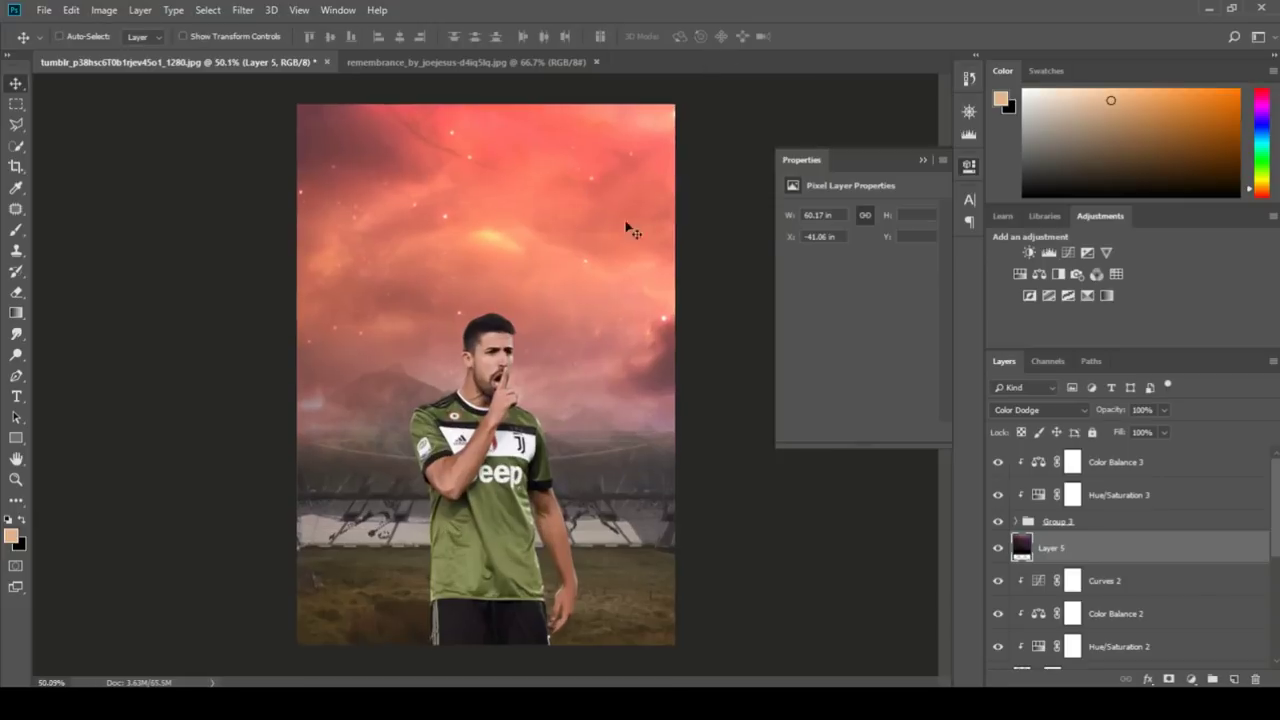
- Apply a Gaussian Blur of about 2.1 pixels to the nebula on Layer 5
left_click(922, 161)
scroll(500, 275, "up", 1)
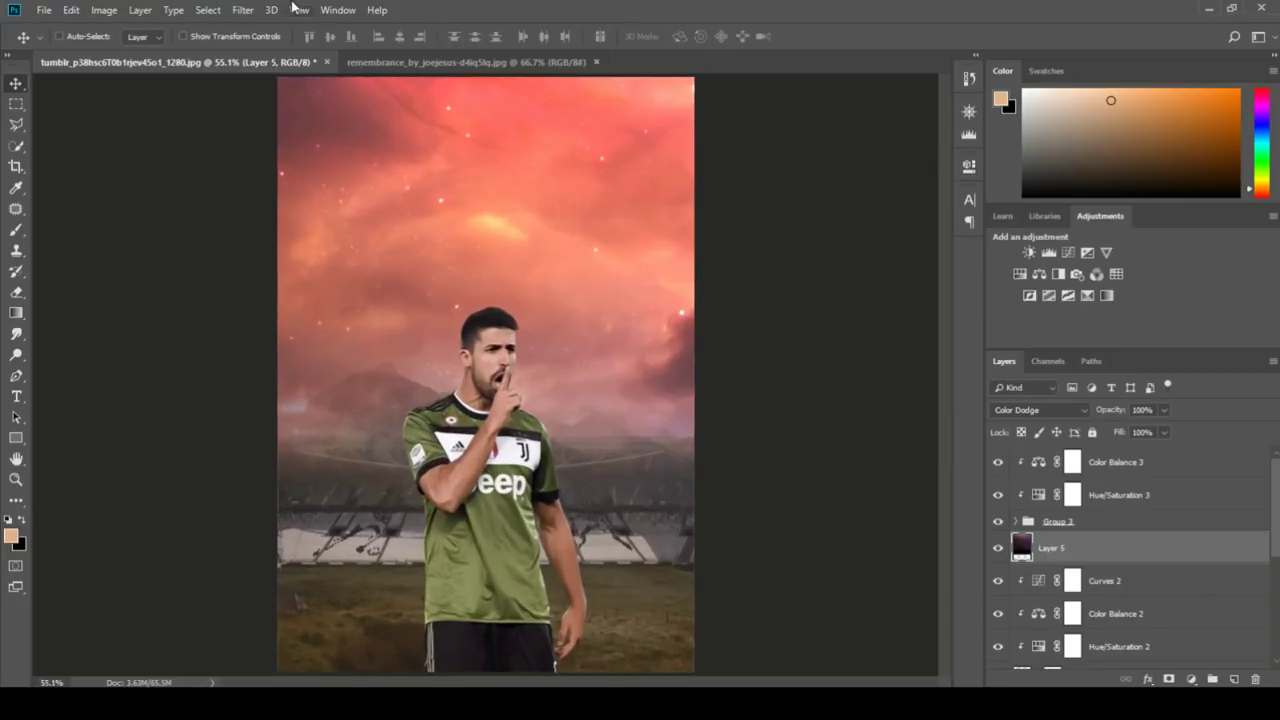
left_click(243, 10)
mouse_move(251, 191)
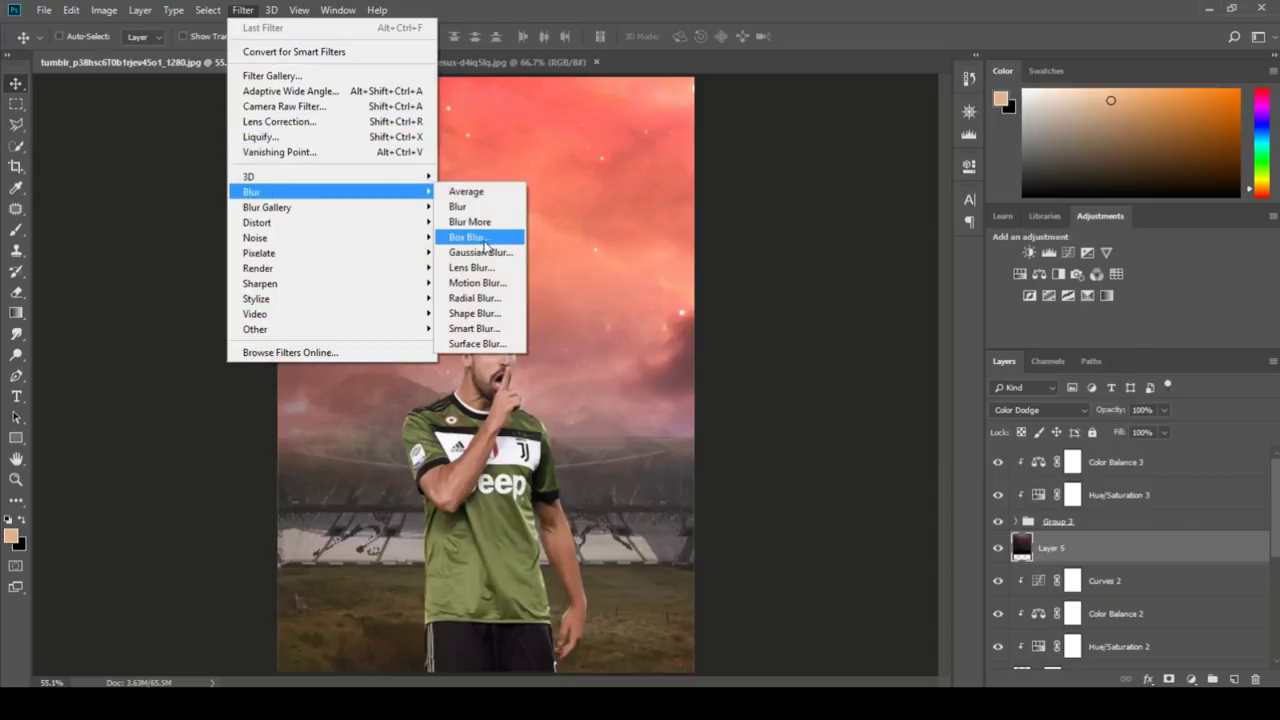
left_click(480, 252)
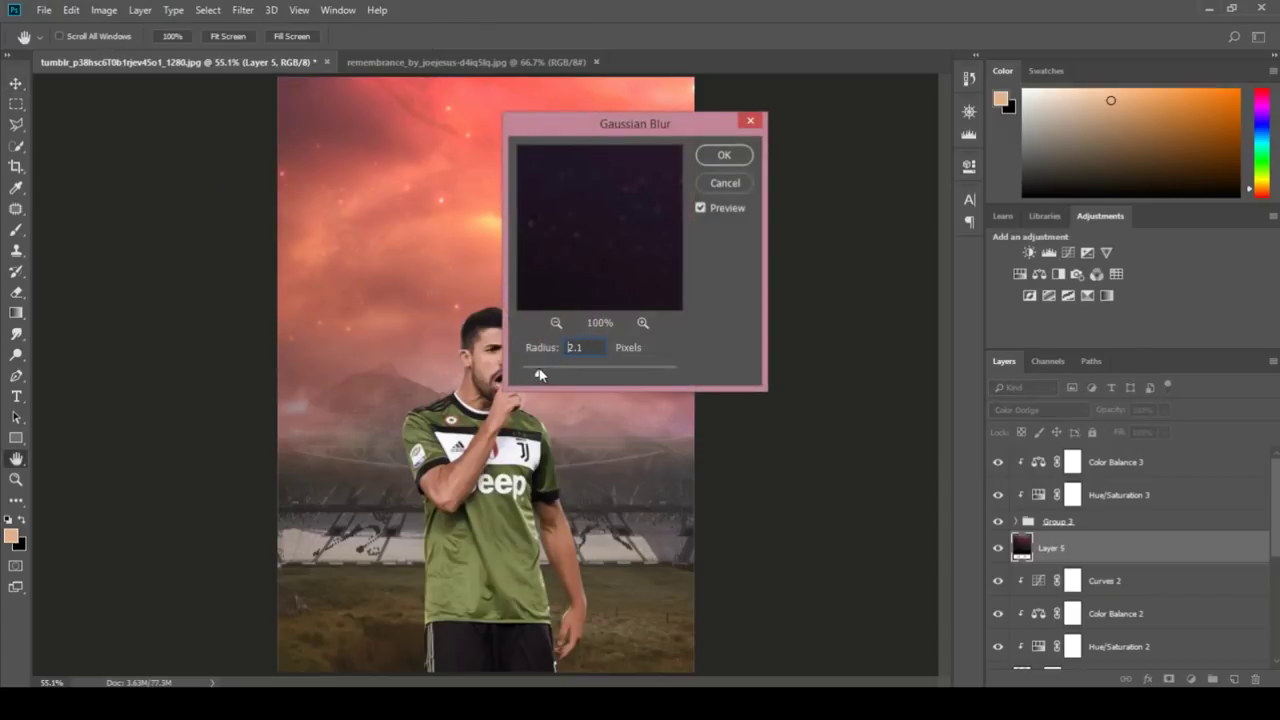
left_click(724, 155)
scroll(368, 240, "up", 6)
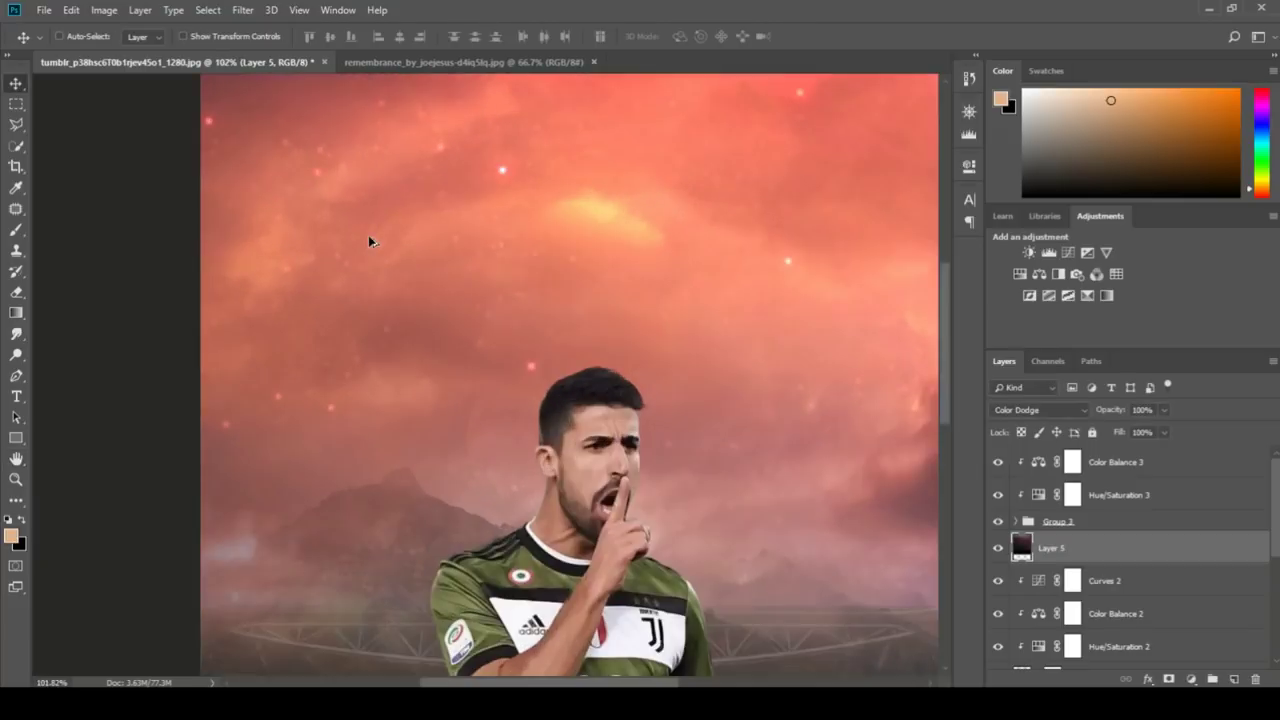
scroll(368, 240, "down", 3)
scroll(368, 240, "down", 2)
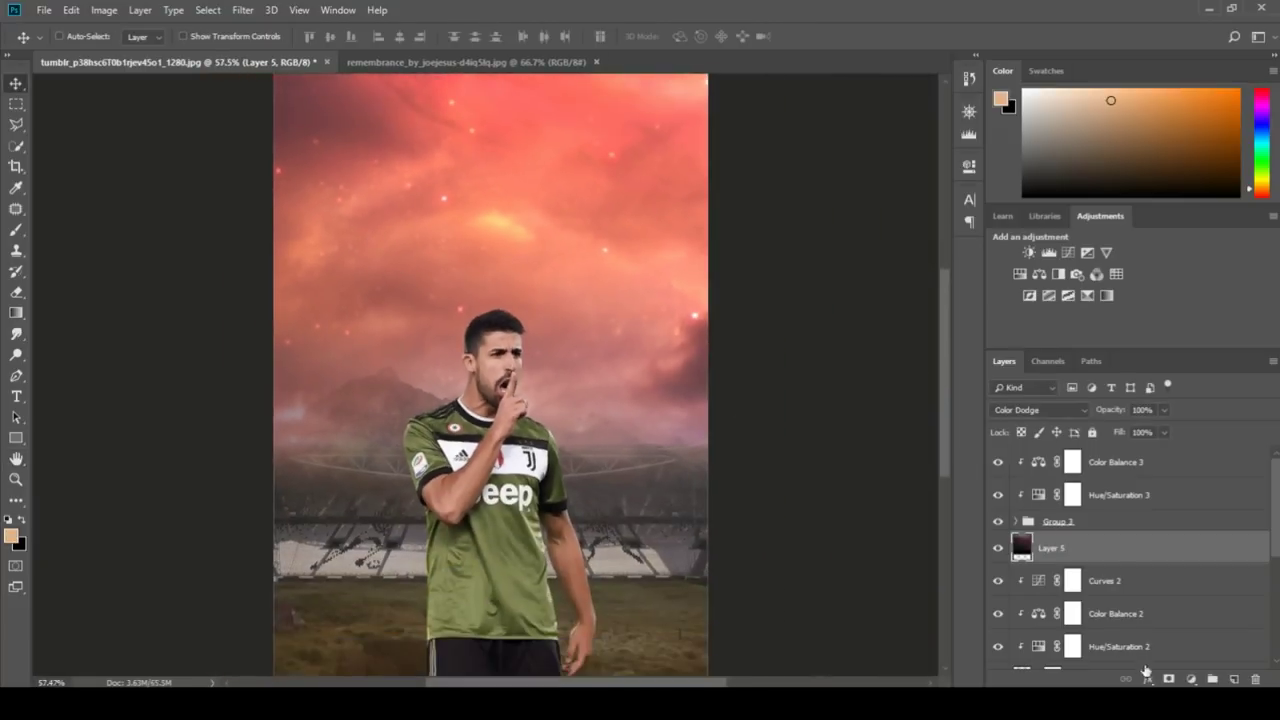
- Add a layer mask to Layer 5 and brush black over the top and upper-left sky
key("d")
left_click(1168, 679)
key("b")
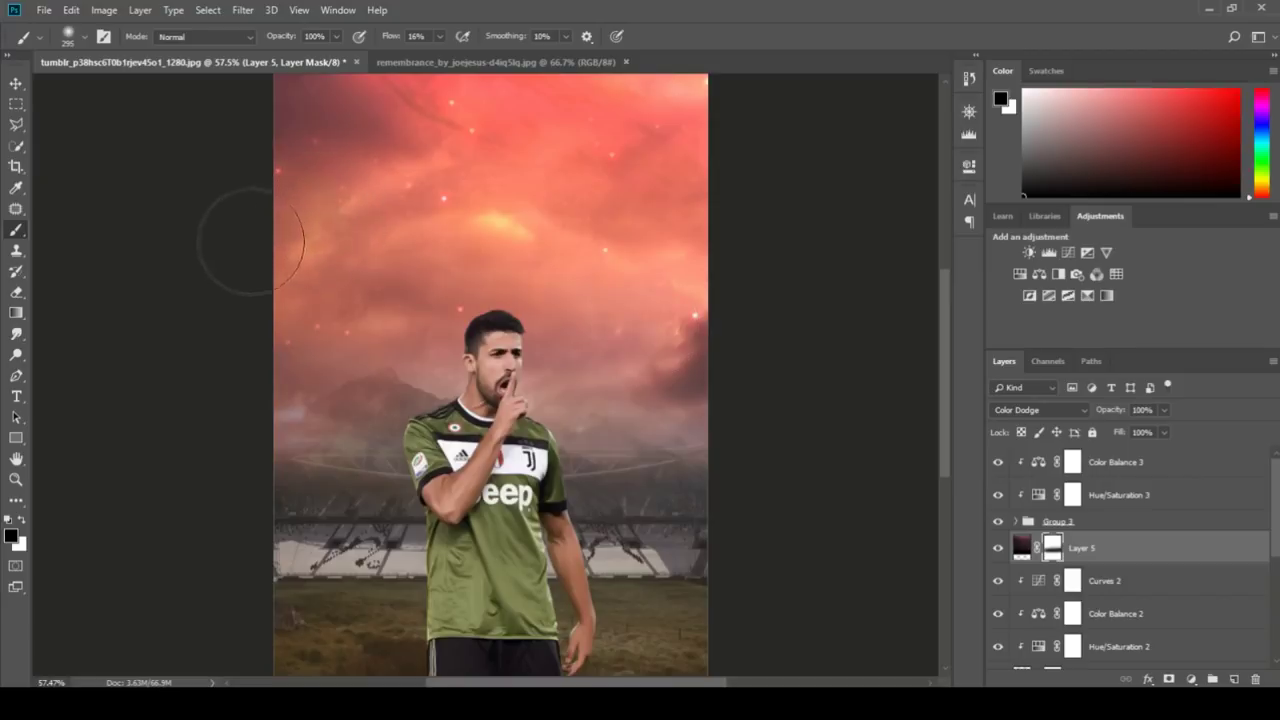
left_click_drag(297, 243, 308, 329)
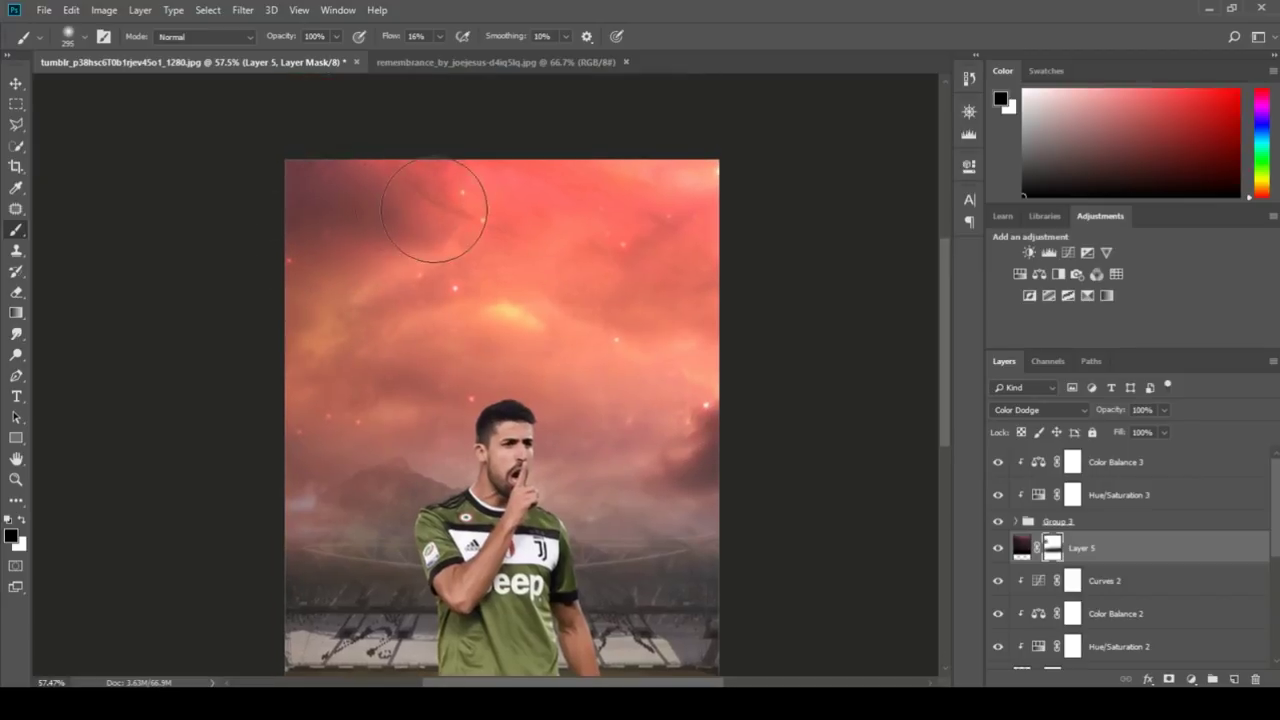
mouse_move(415, 143)
left_mouse_down()
mouse_move(500, 206)
mouse_move(418, 188)
left_mouse_up()
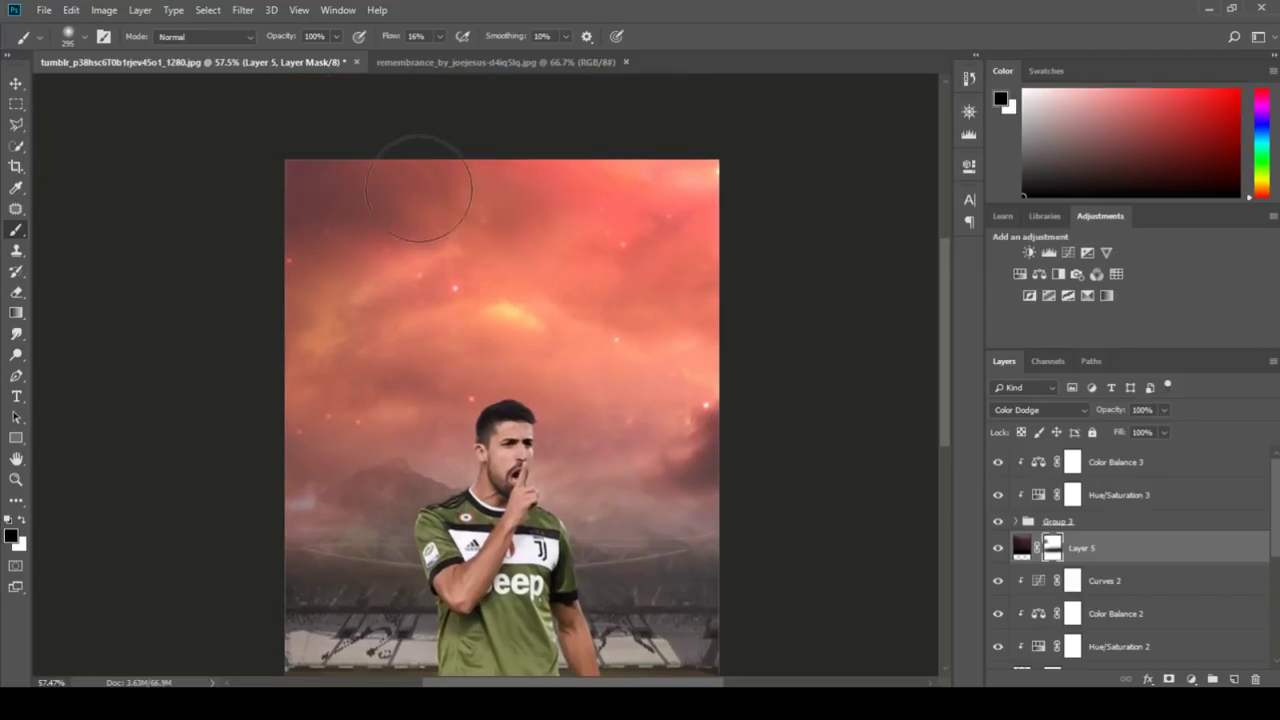
mouse_move(371, 143)
left_mouse_down()
mouse_move(614, 143)
mouse_move(700, 194)
left_mouse_up()
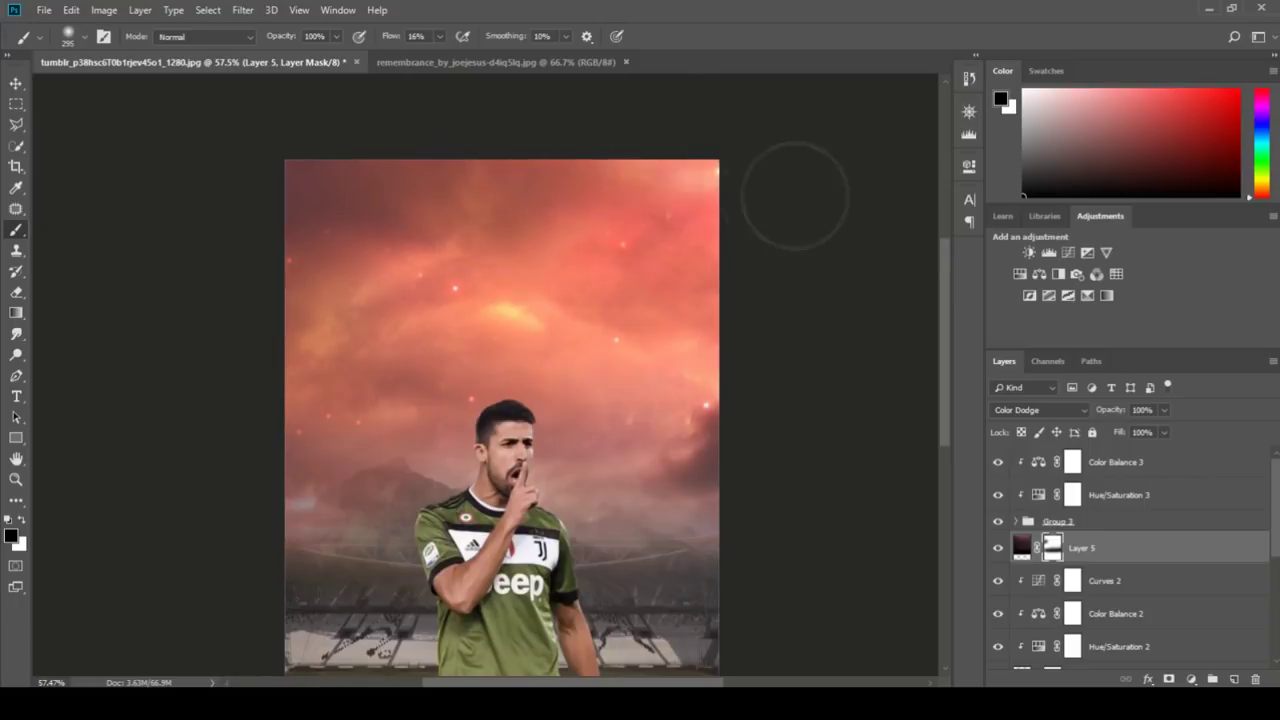
key("bracketright")
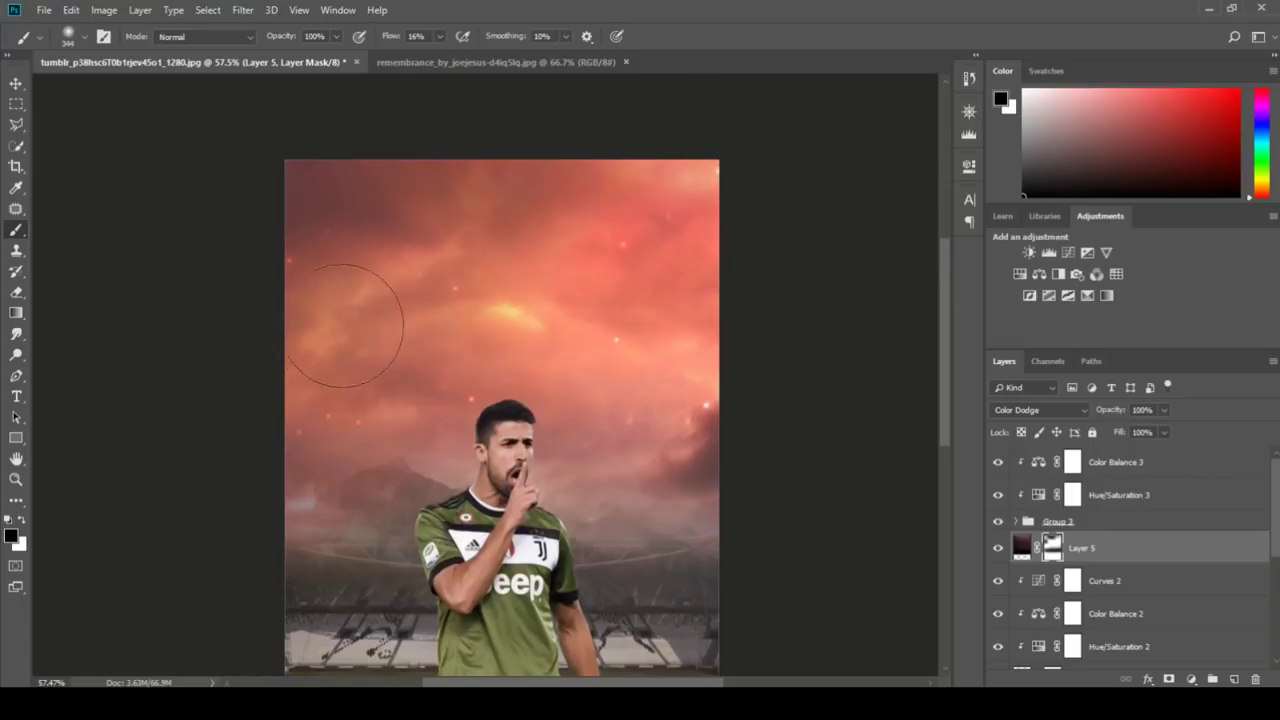
mouse_move(316, 325)
left_mouse_down()
mouse_move(406, 271)
mouse_move(358, 283)
left_mouse_up()
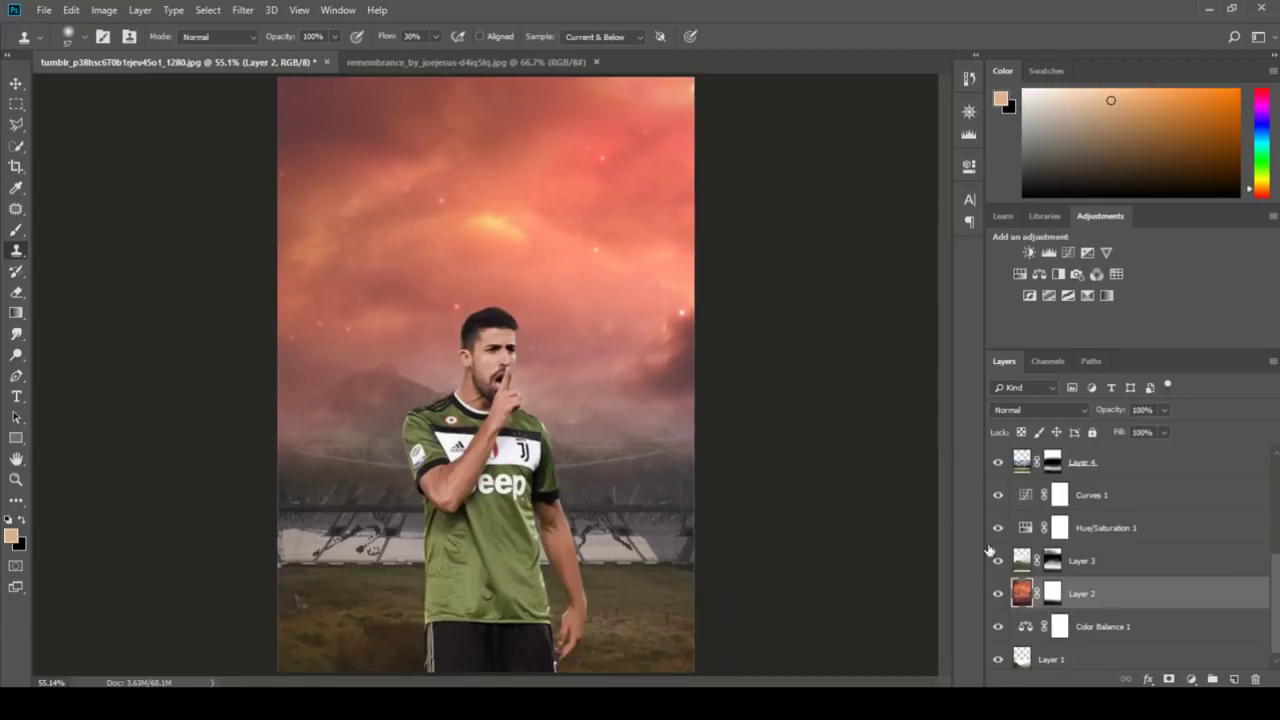
- Group Layer 4 down through Layer 1 into a group named 'bg'
scroll(1146, 538, "up", 1)
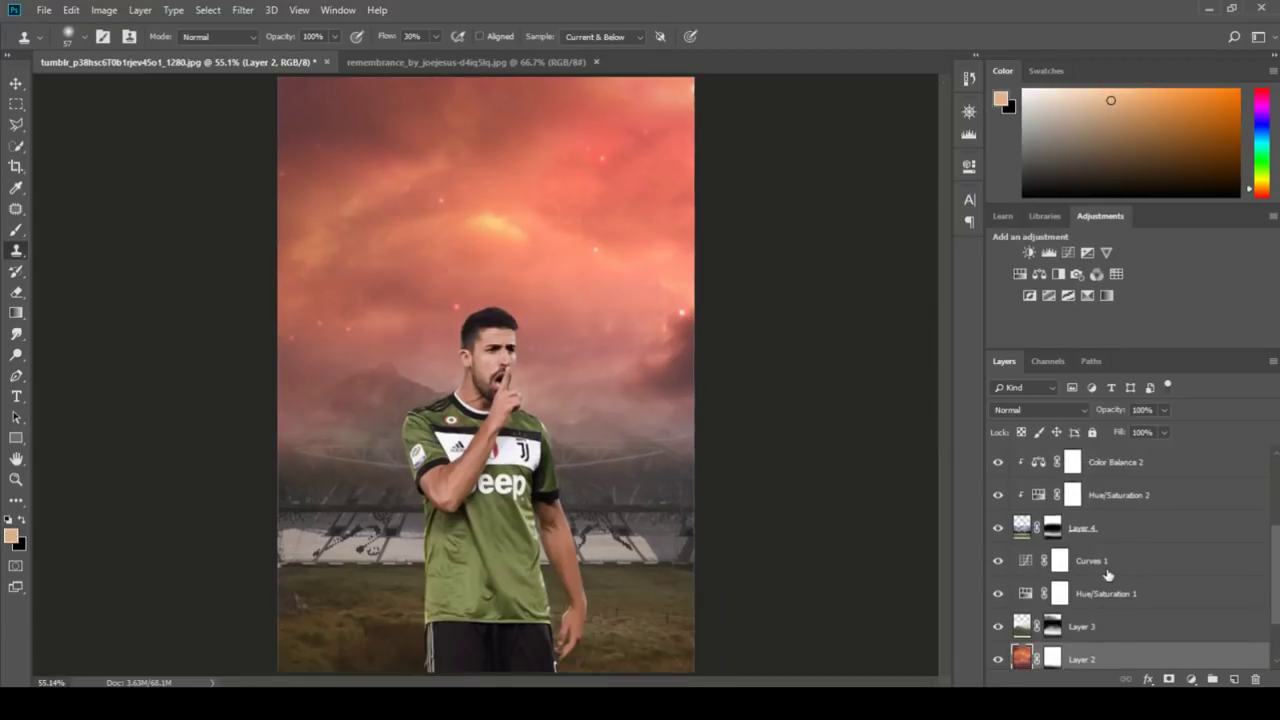
scroll(1146, 538, "up", 1)
scroll(1146, 538, "up", 1)
scroll(1150, 533, "up", 1)
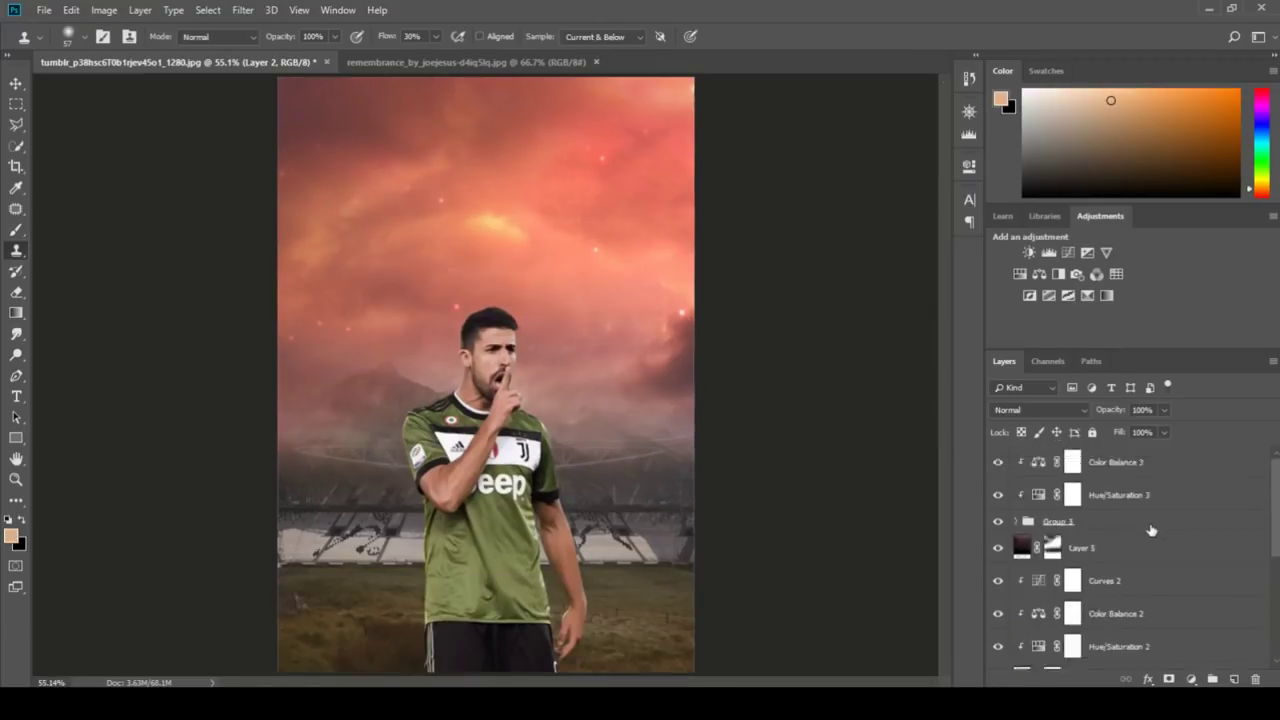
left_click(1148, 548)
scroll(1150, 560, "down", 2)
scroll(1155, 585, "down", 3)
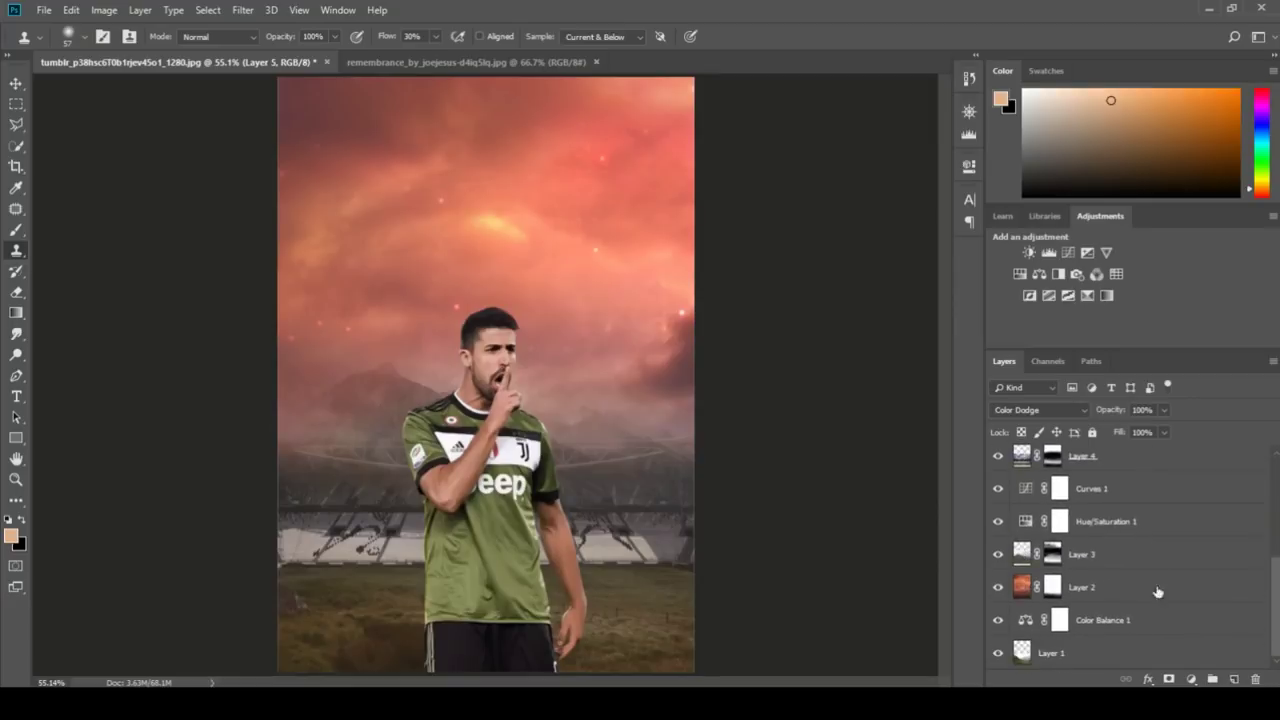
left_click(1168, 638, "shift")
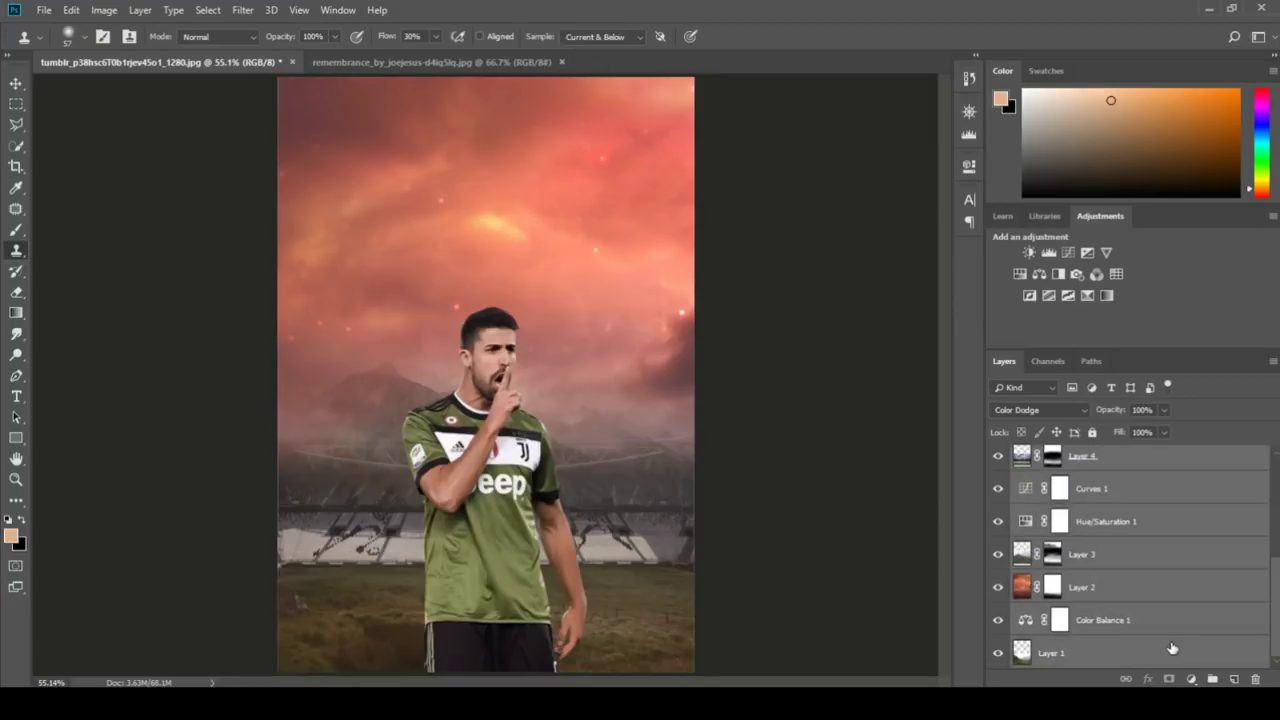
key("ctrl+g")
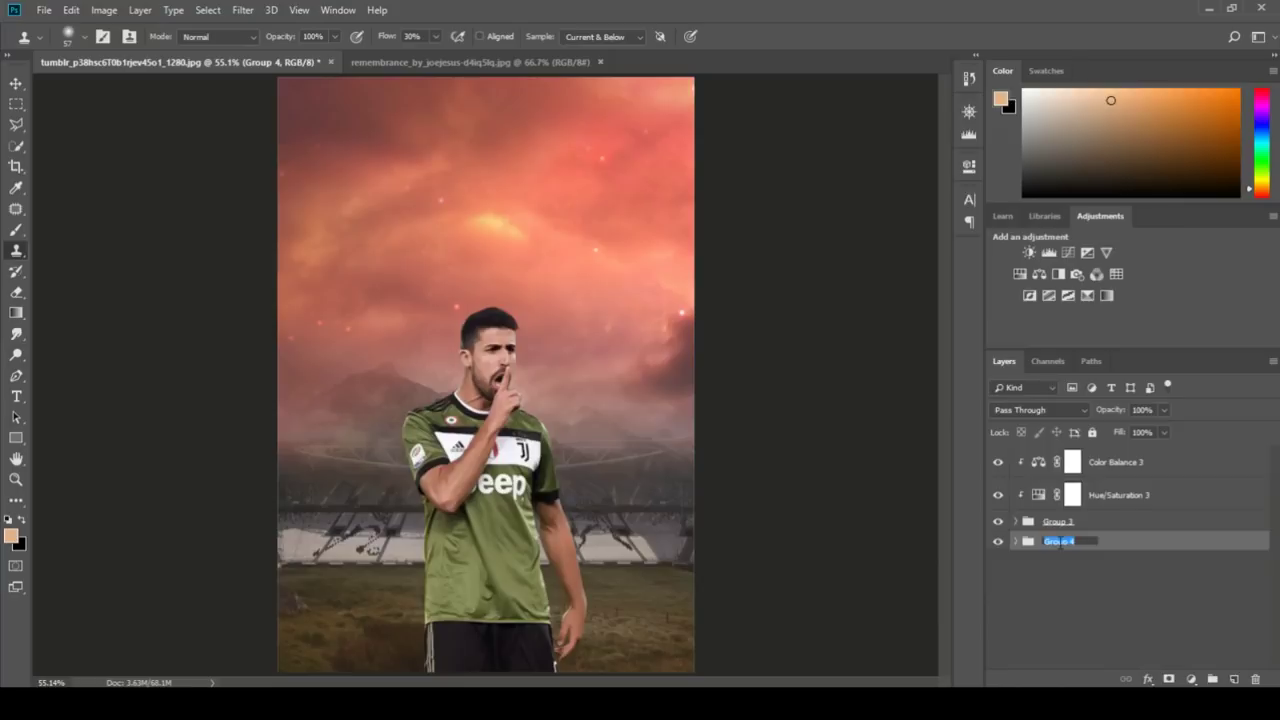
type("bg")
key("Return")
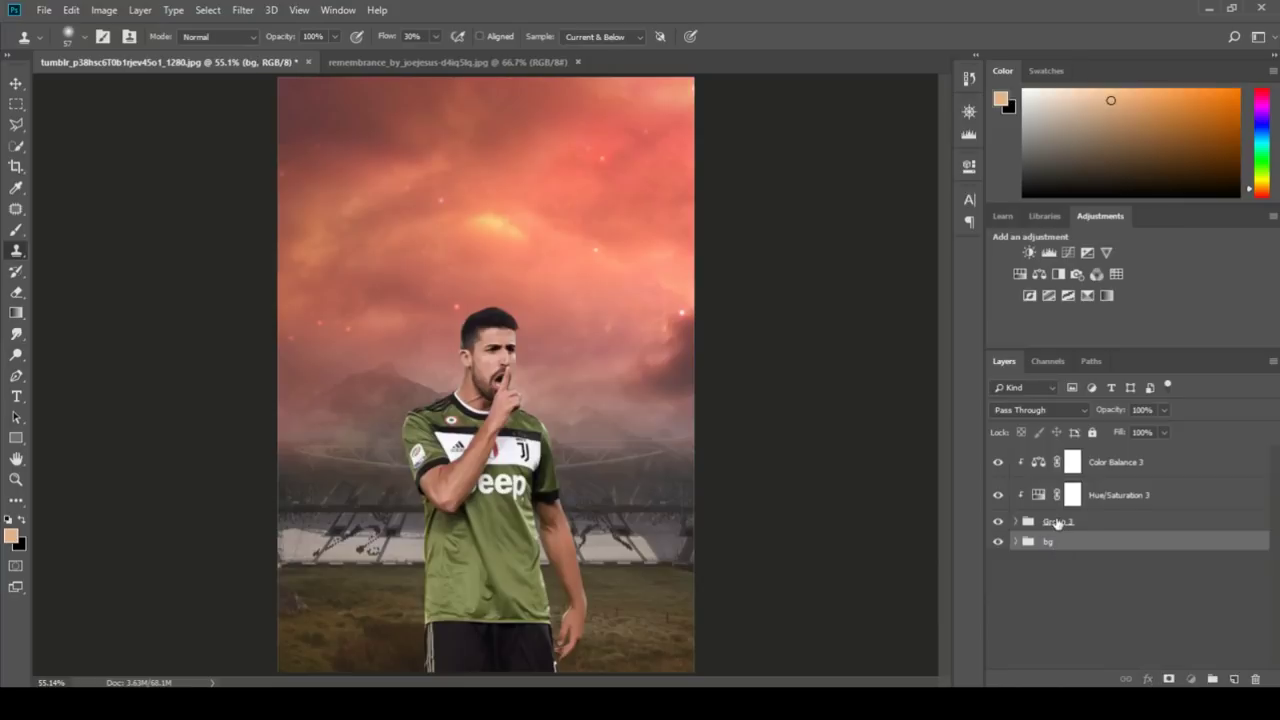
- Group the player's layers, Group 3 through Color Balance 3, into a group named 'sub'
left_click(1057, 522)
left_click(1090, 464, "shift")
key("ctrl+g")
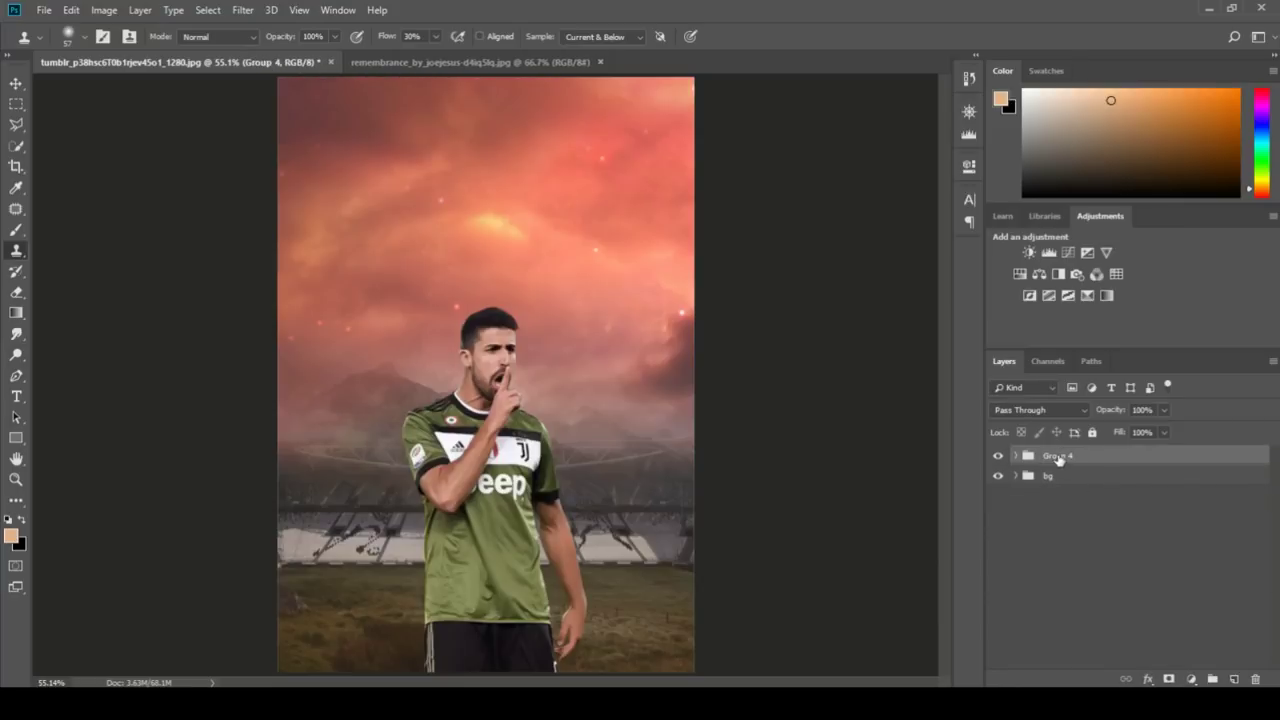
type("sub")
key("Return")
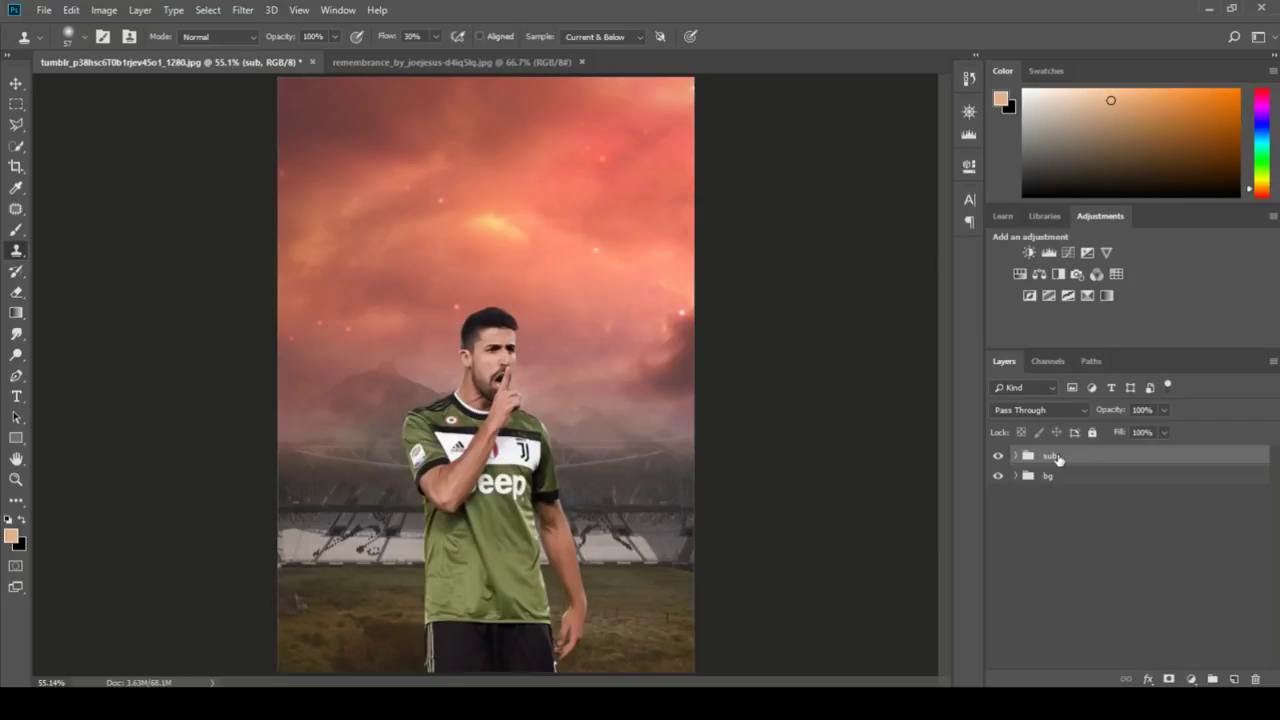
scroll(497, 383, "down", 2)
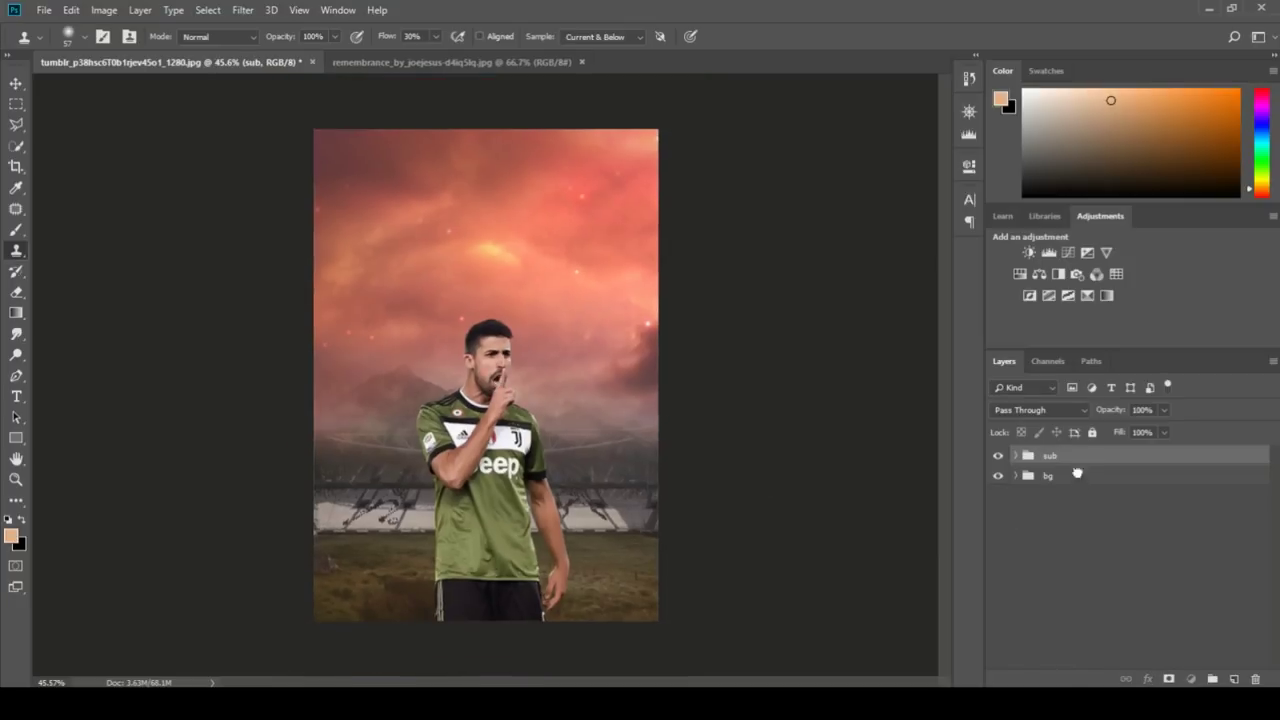
left_click(1077, 474)
- Add empty Layer 6 above bg and sample a light yellow-orange from the sky with a soft brush
left_click(1230, 679)
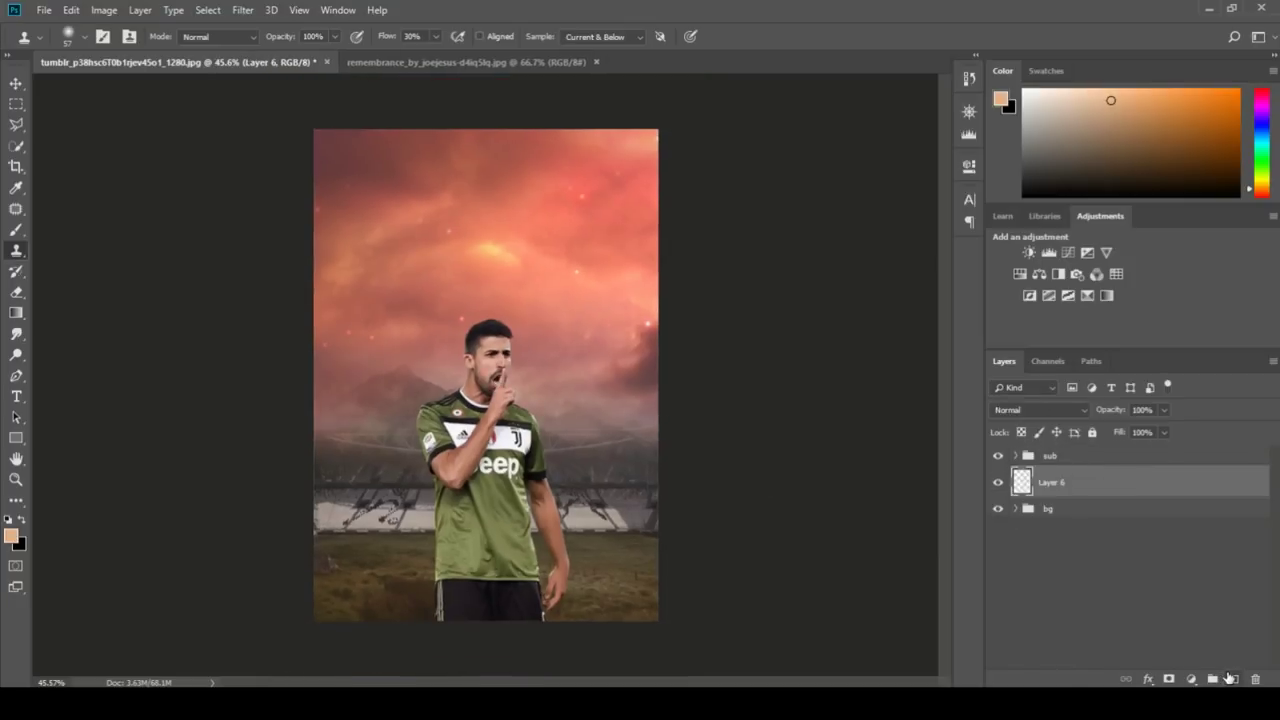
scroll(479, 450, "up", 1)
left_click_drag(321, 296, 513, 266)
left_click(16, 229)
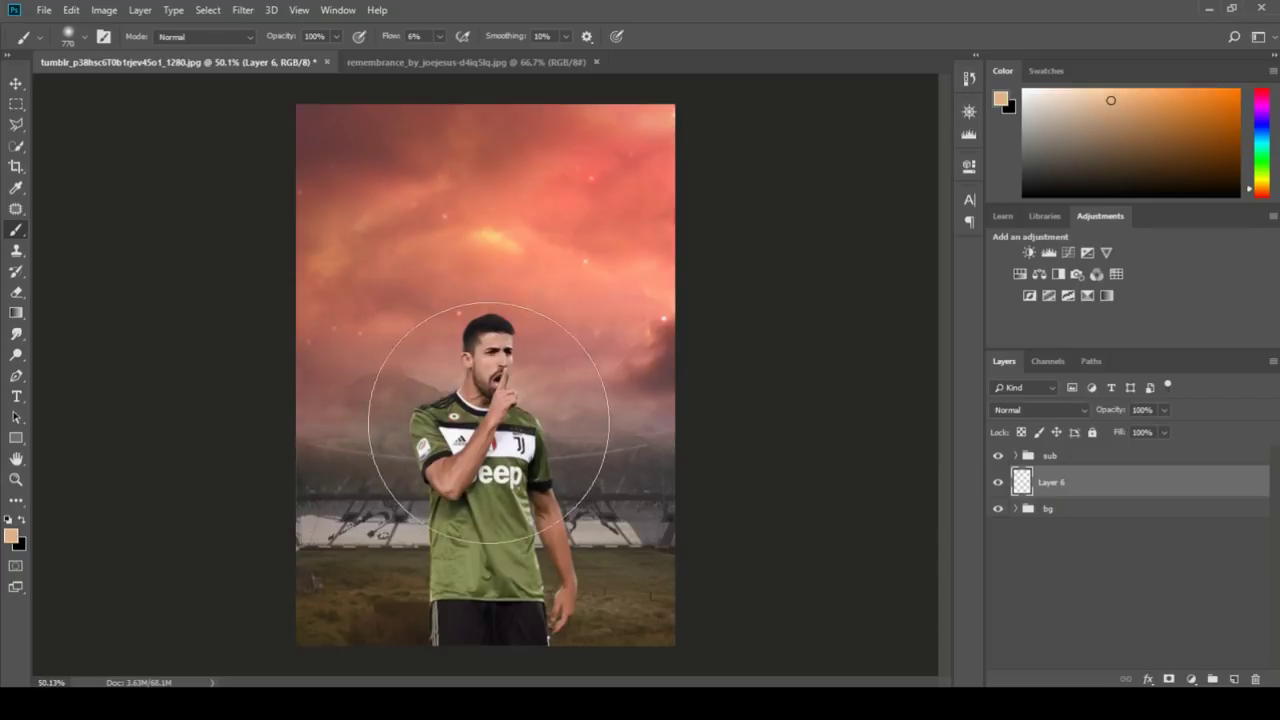
left_click(502, 234, "alt")
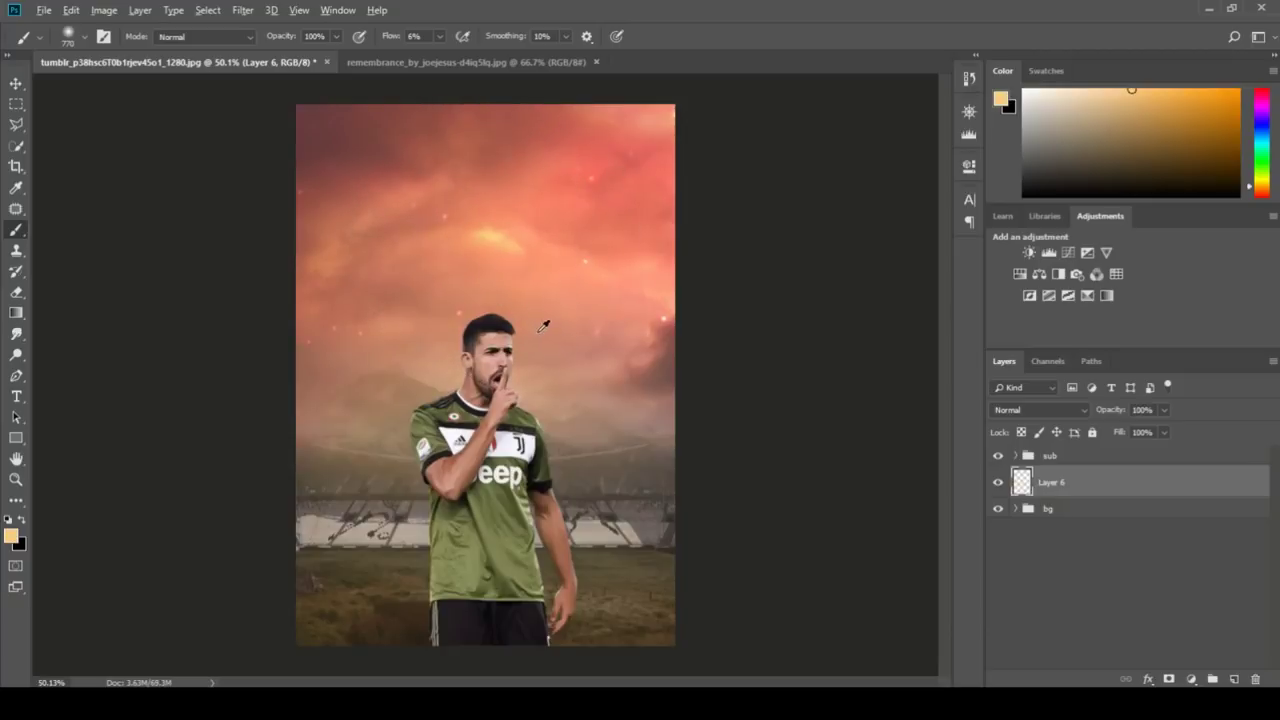
- Paint soft peach light behind the player on Layer 6 with a roughly 186–215 px brush
left_click_drag(546, 320, 451, 298)
scroll(470, 367, "up", 5)
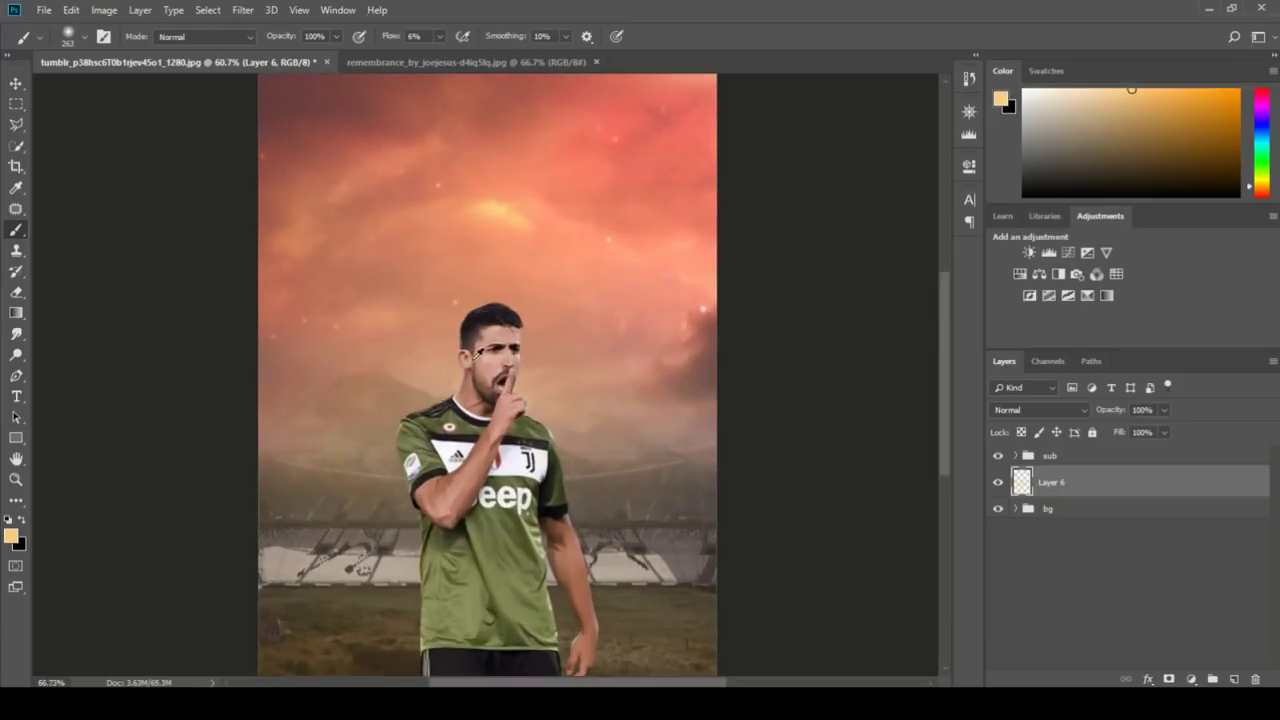
left_click_drag(447, 368, 420, 368)
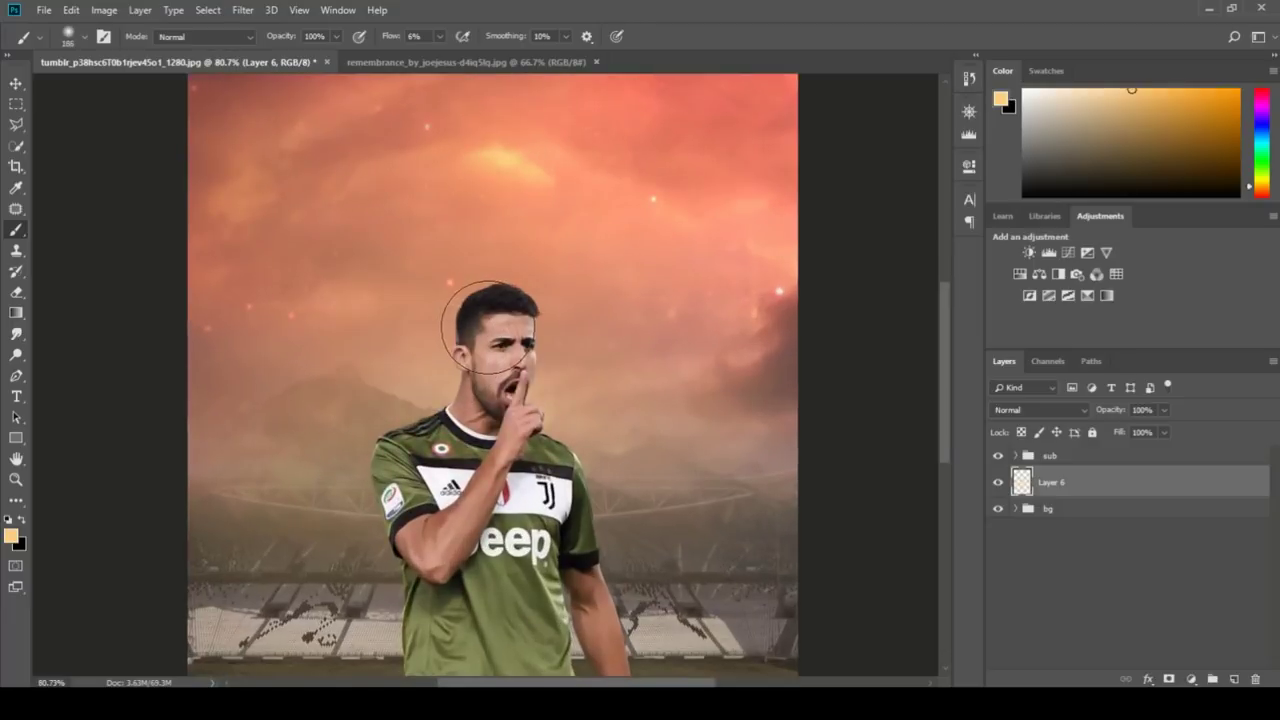
scroll(395, 418, "down", 2)
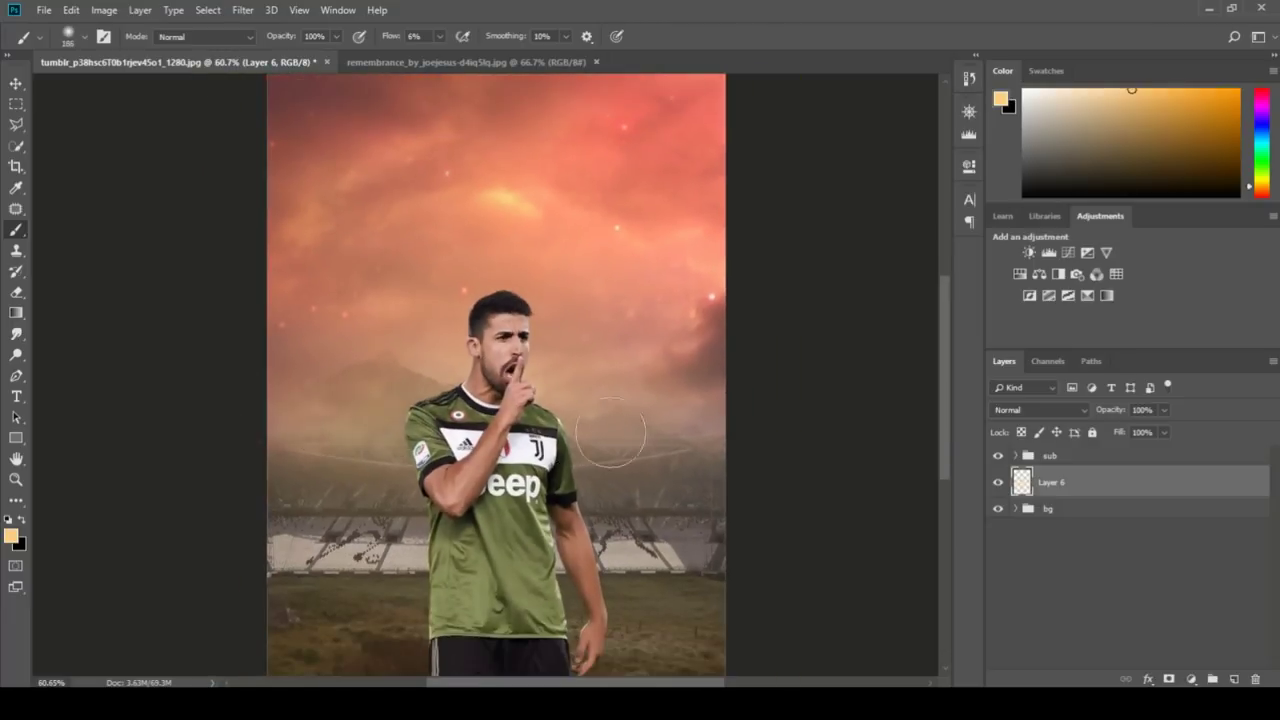
scroll(721, 405, "down", 1)
left_click_drag(643, 423, 658, 423)
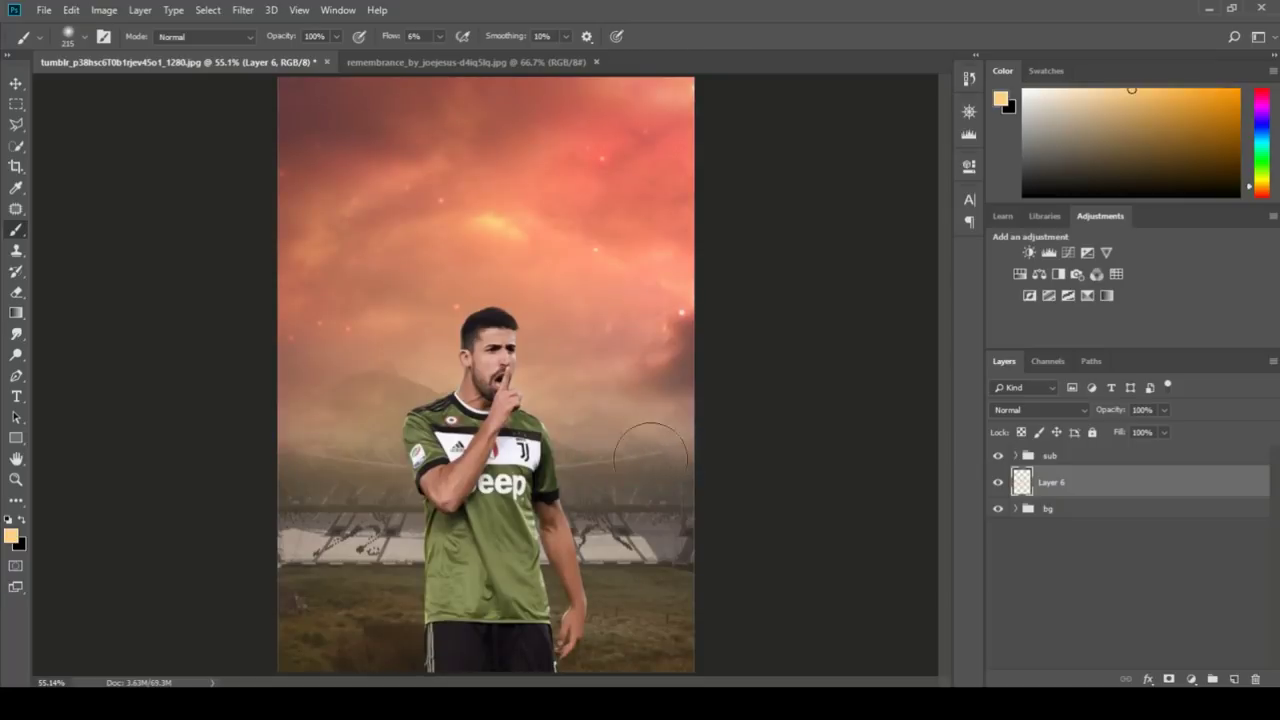
scroll(645, 368, "down", 1)
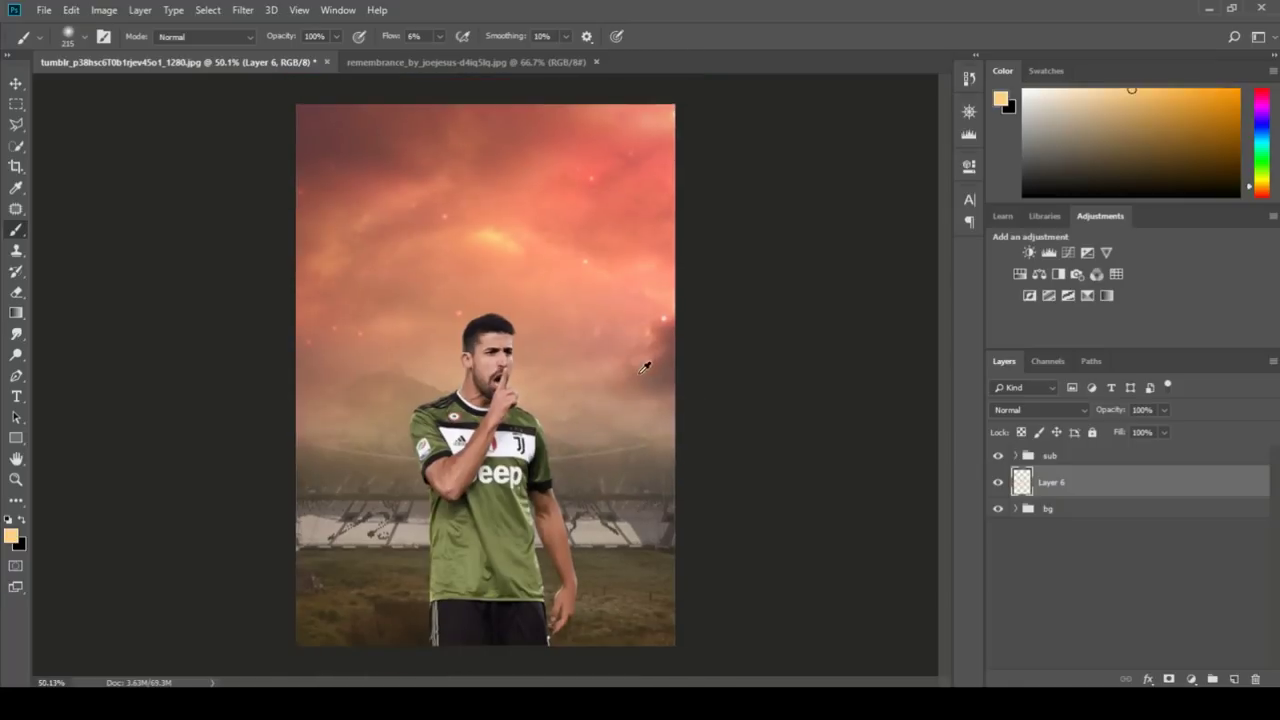
scroll(456, 314, "up", 5)
scroll(457, 300, "up", 5)
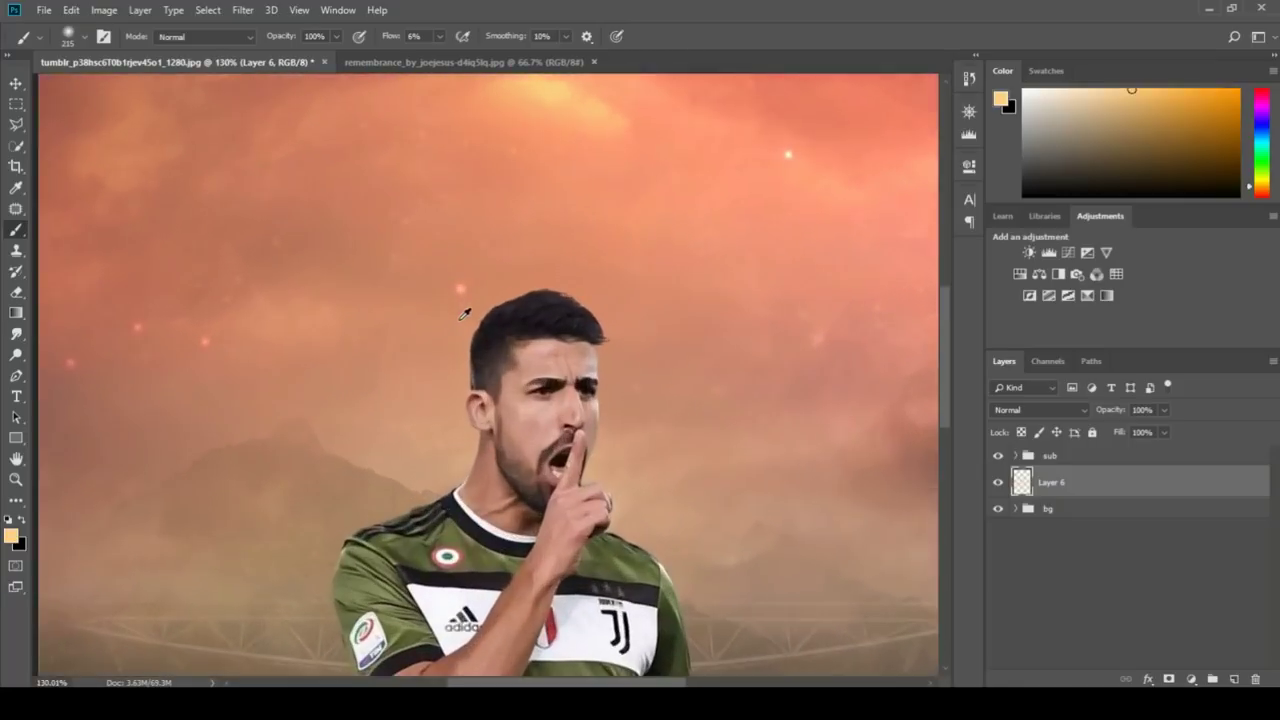
scroll(466, 294, "up", 3)
scroll(563, 357, "up", 2)
left_click_drag(567, 370, 430, 379)
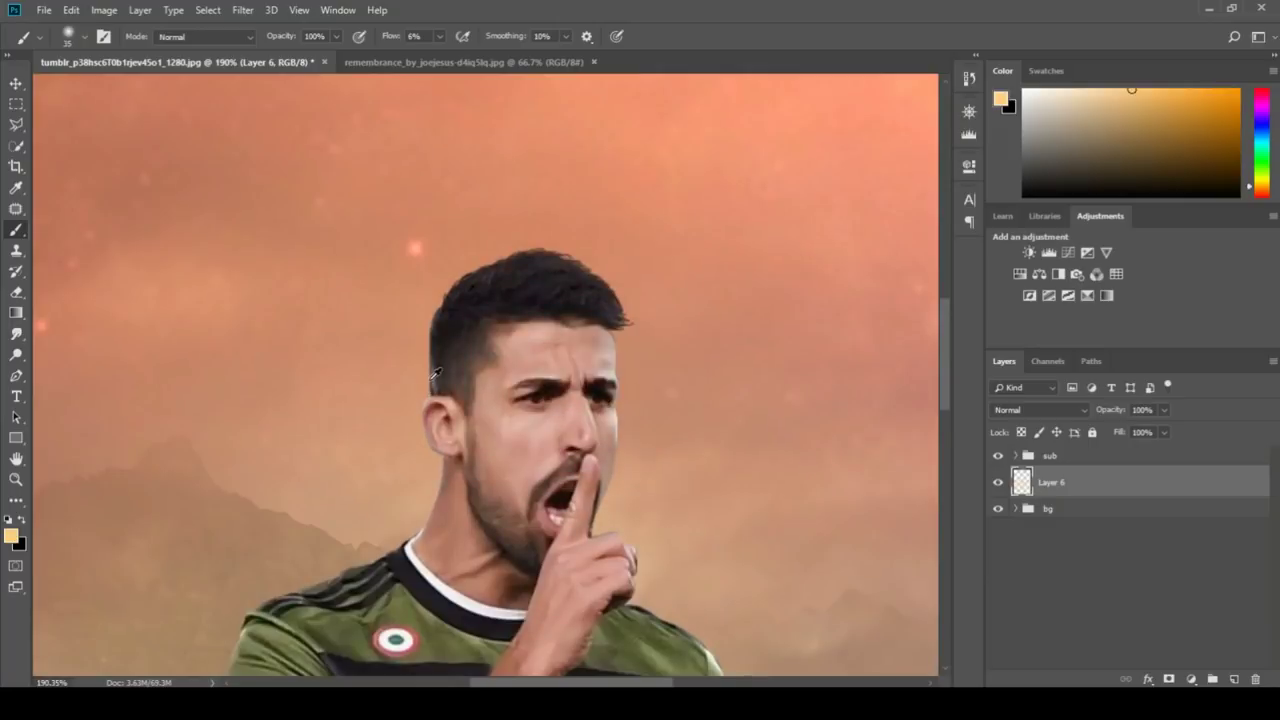
scroll(440, 365, "down", 8)
scroll(440, 365, "down", 3)
scroll(531, 346, "down", 1)
scroll(500, 340, "up", 5)
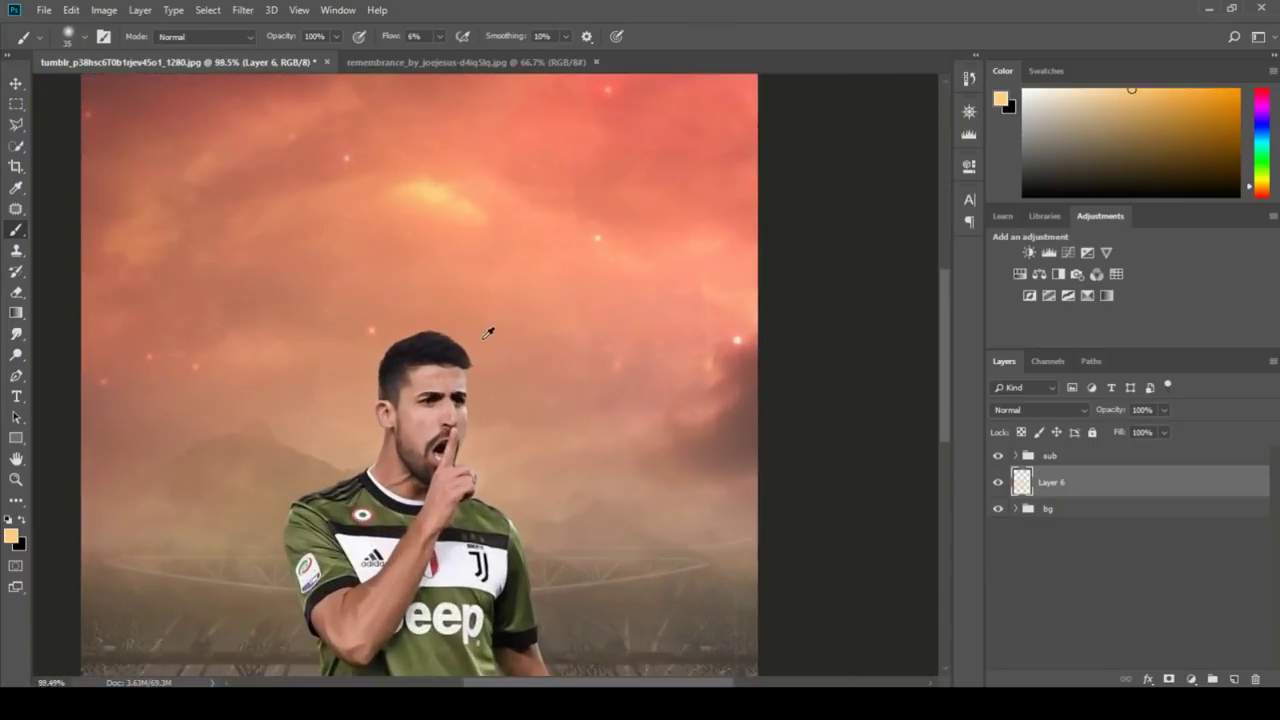
scroll(491, 334, "up", 5)
left_click(1083, 457)
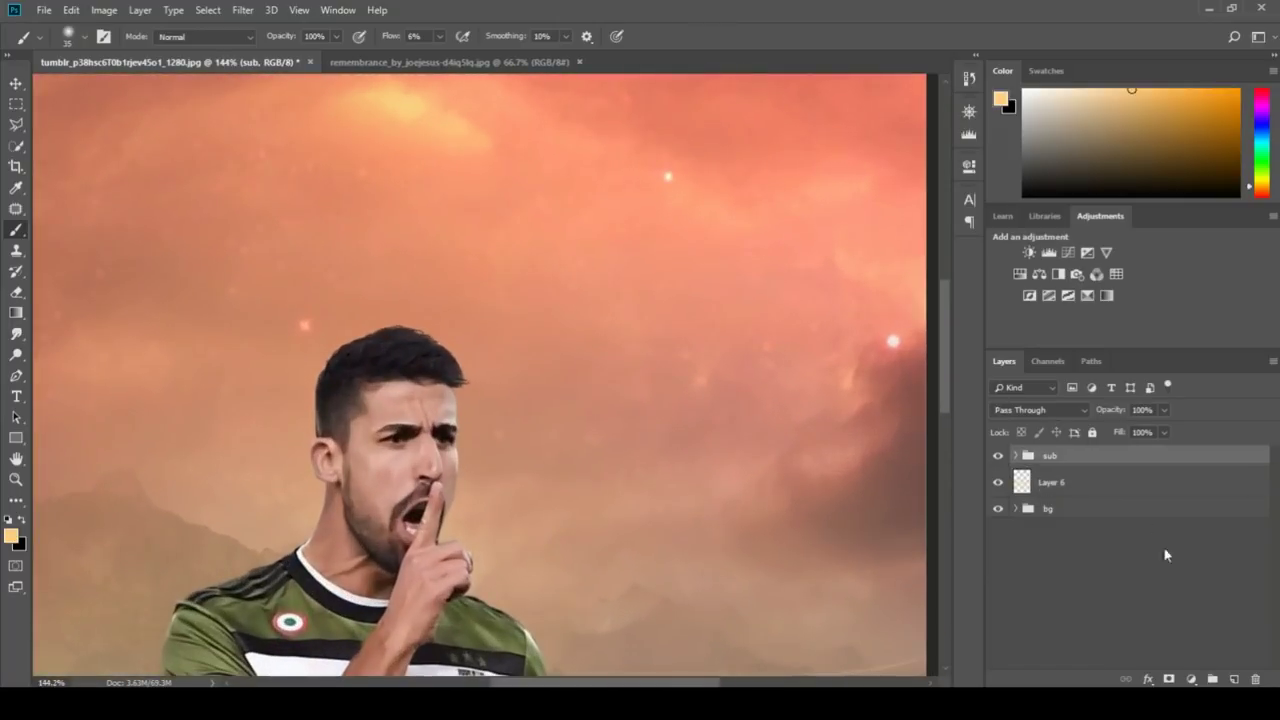
- Add Layer 7 clipped to the sub group and set an 11 px brush at 11% flow
left_click(1233, 679)
left_click(1077, 477, "alt")
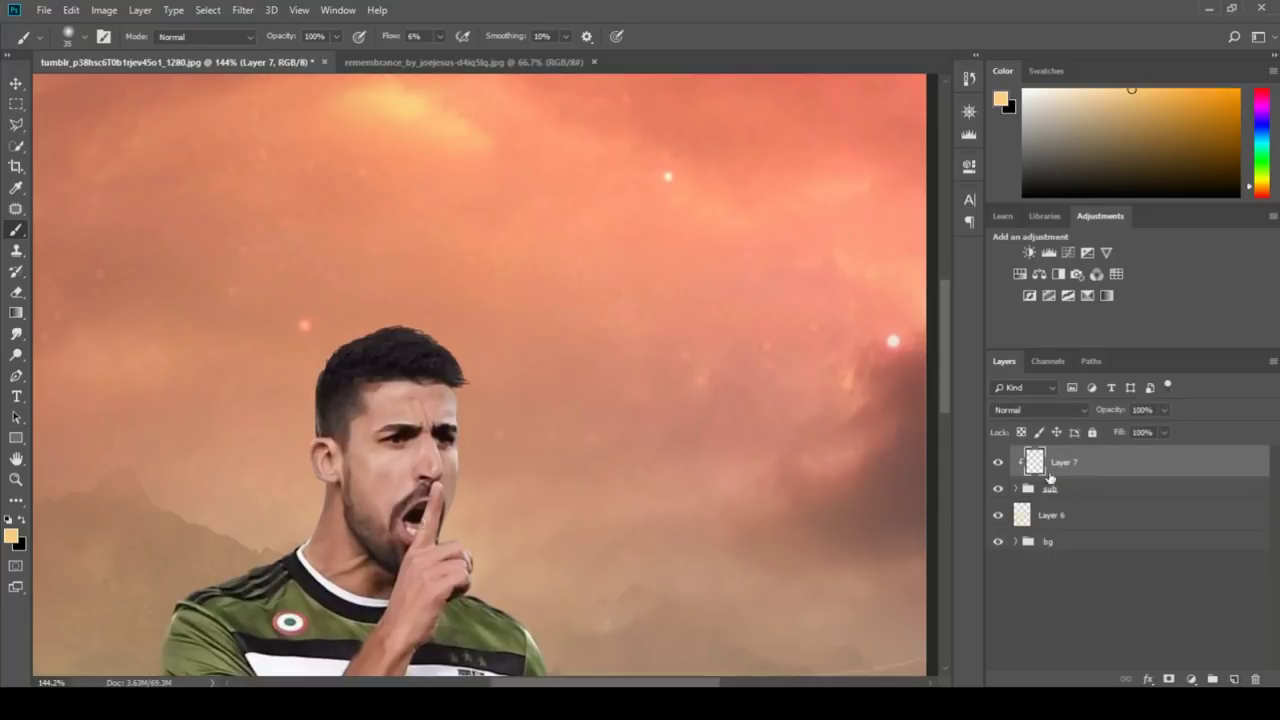
scroll(420, 236, "up", 1)
left_click_drag(386, 40, 366, 40)
scroll(400, 271, "up", 2)
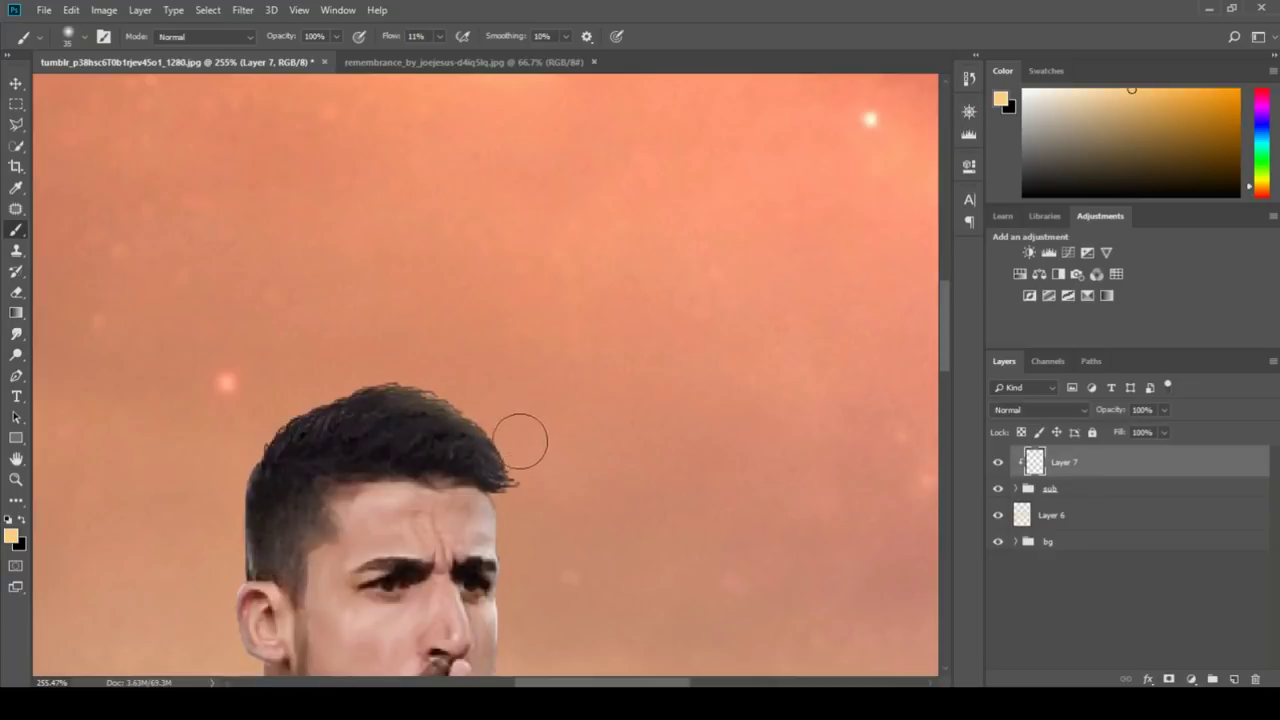
right_click(400, 378, "alt")
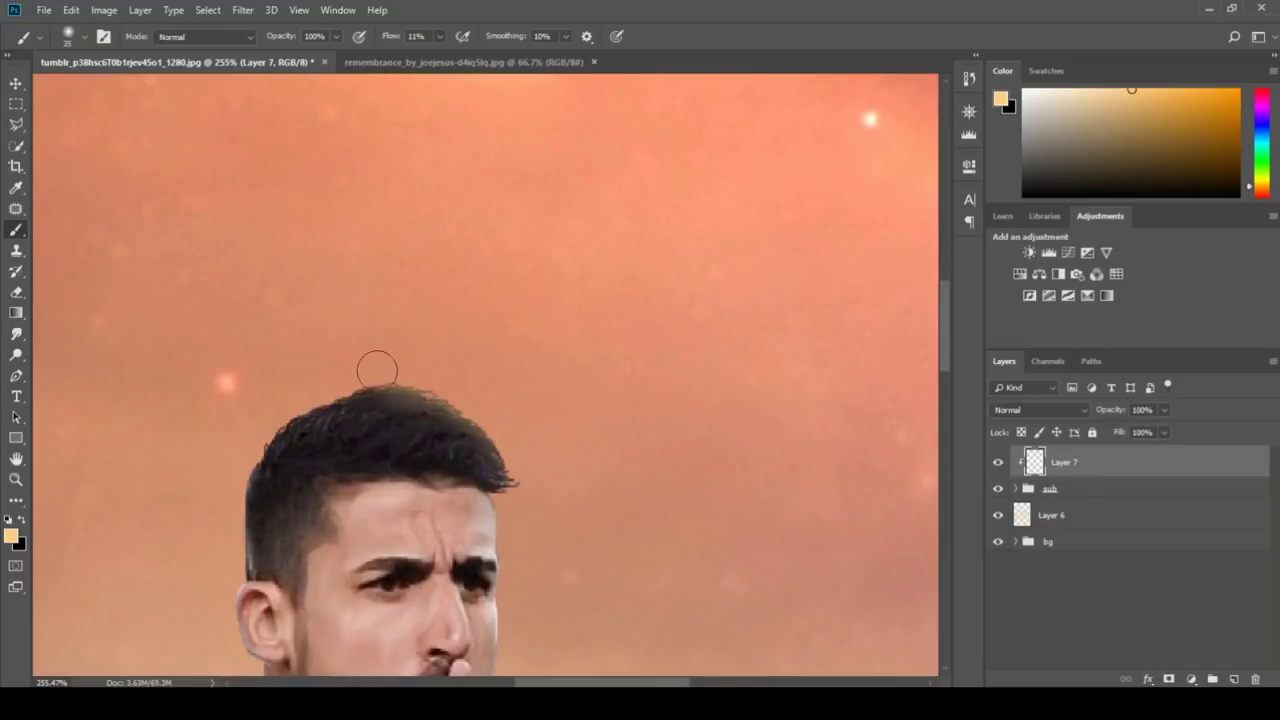
scroll(381, 352, "down", 3)
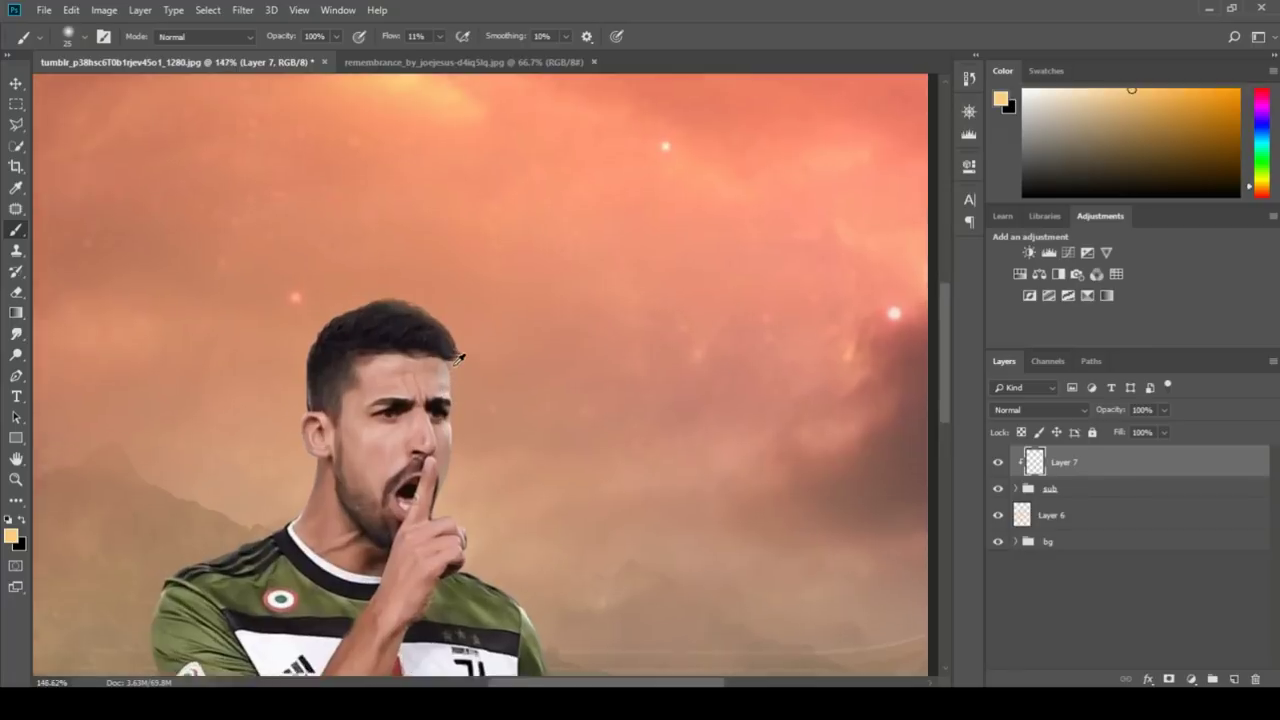
scroll(464, 378, "up", 3)
right_click(464, 378, "alt")
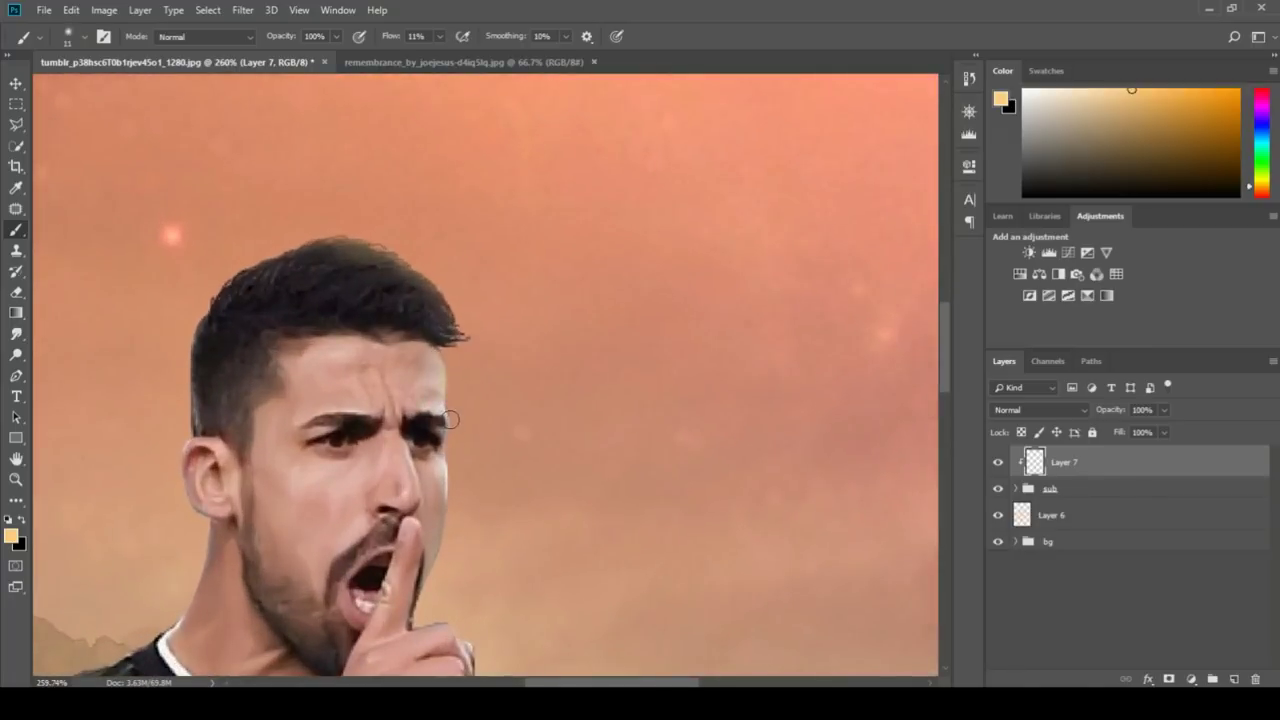
- Brush soft rim light along the shirt's right edge and down the arm, brush enlarged to 25
left_click_drag(449, 570, 436, 420)
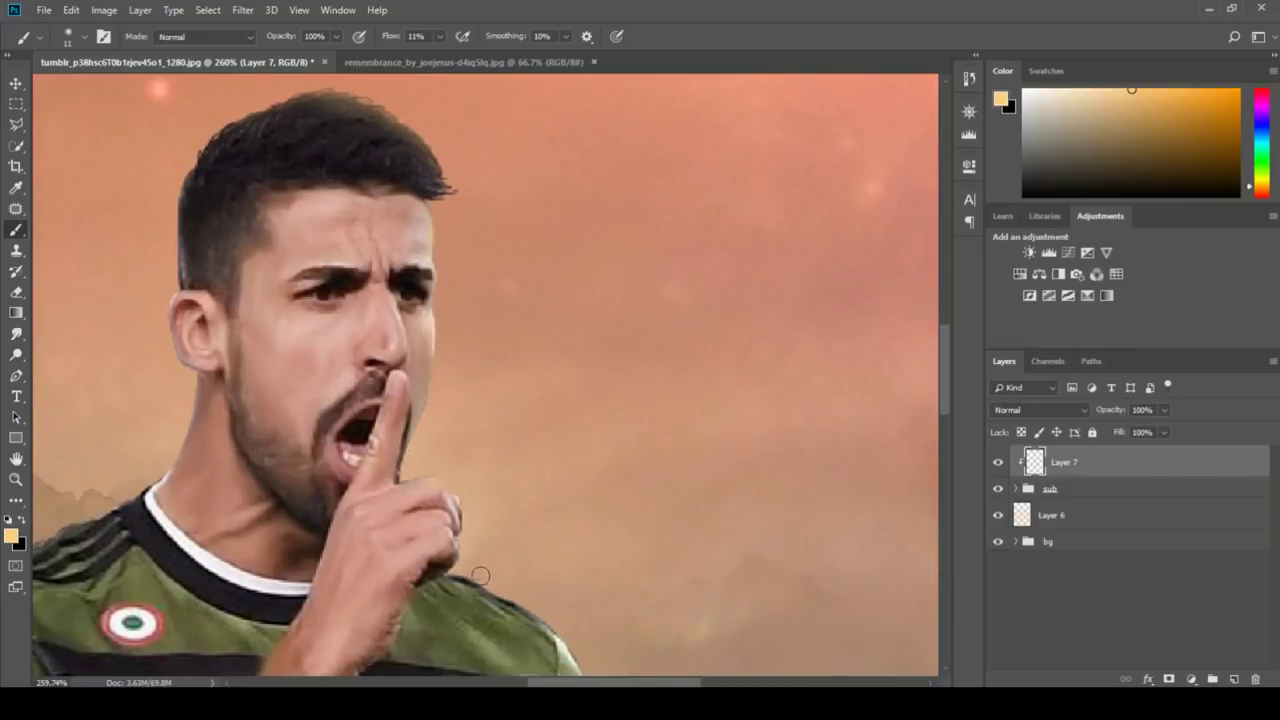
left_click_drag(555, 631, 400, 451)
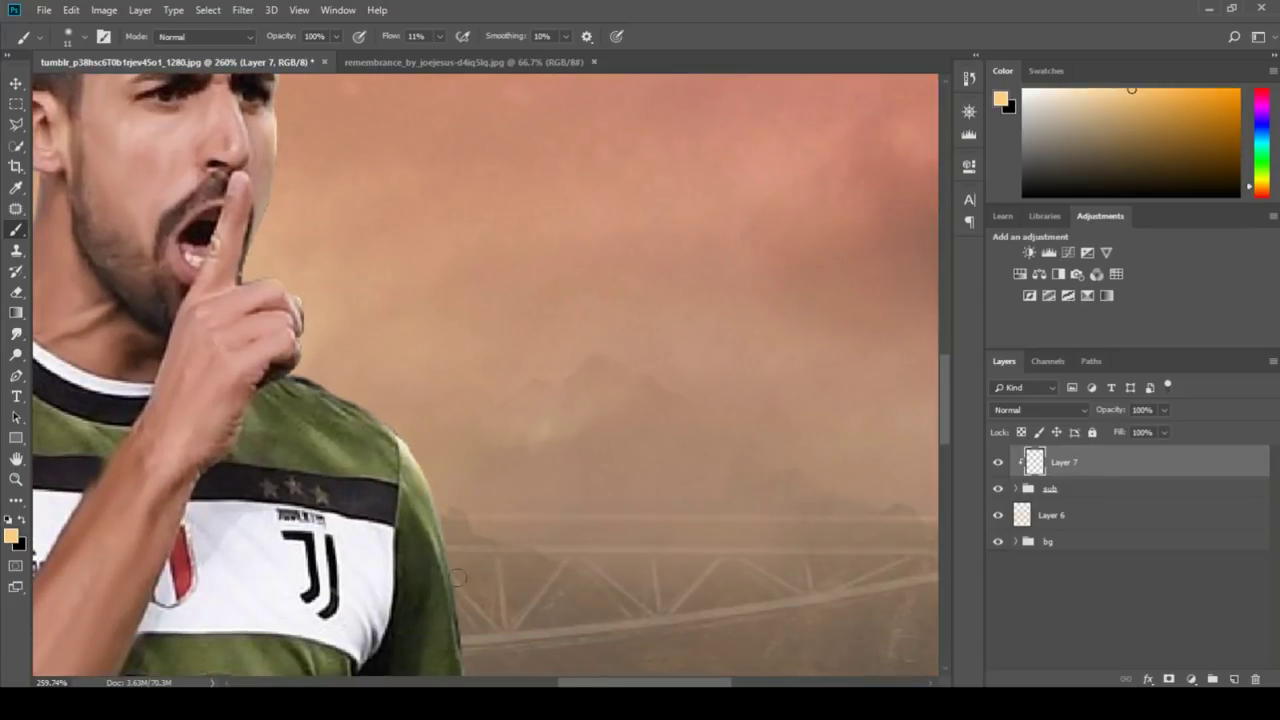
left_click_drag(450, 553, 414, 438)
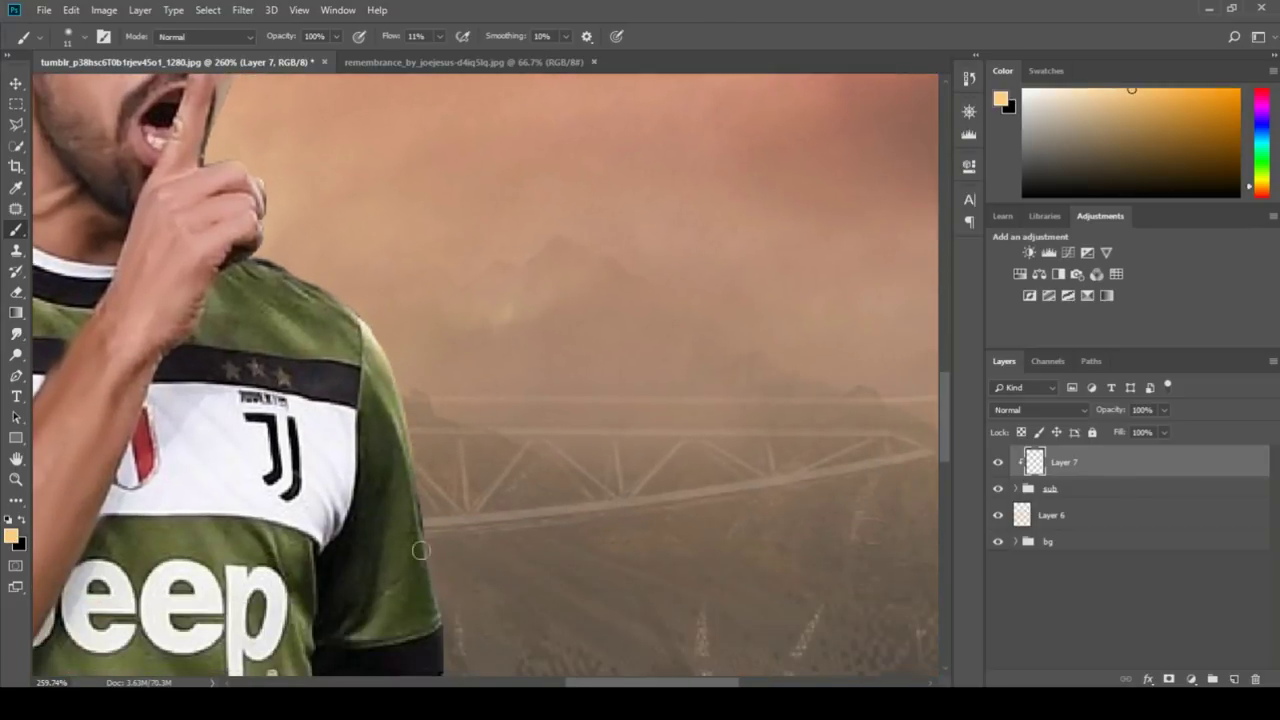
left_click_drag(420, 551, 446, 627)
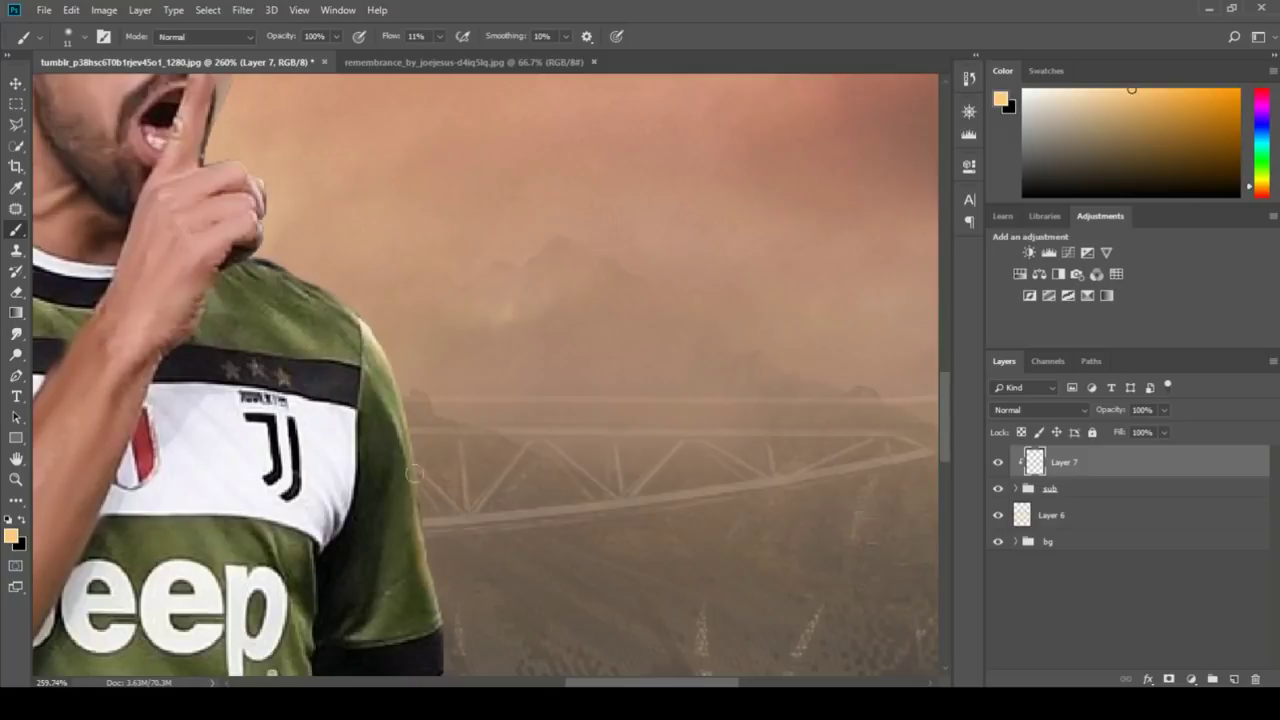
left_click_drag(477, 602, 442, 375)
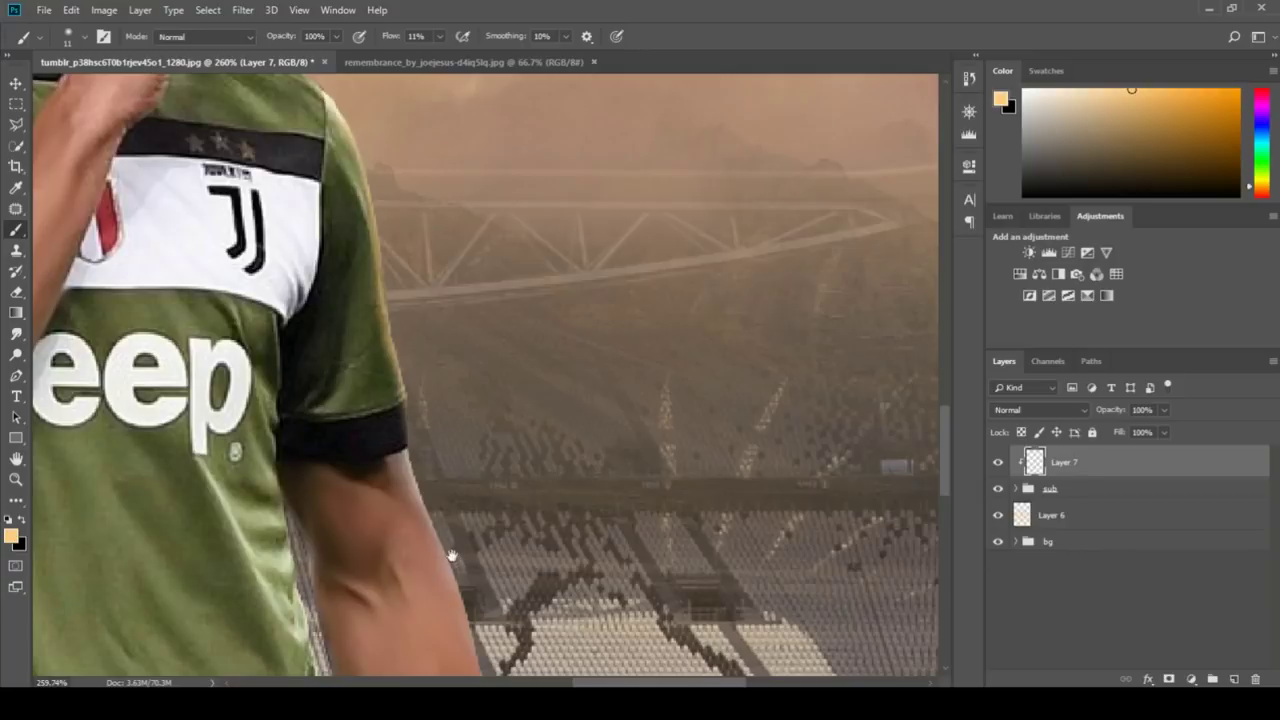
left_click_drag(451, 555, 386, 379)
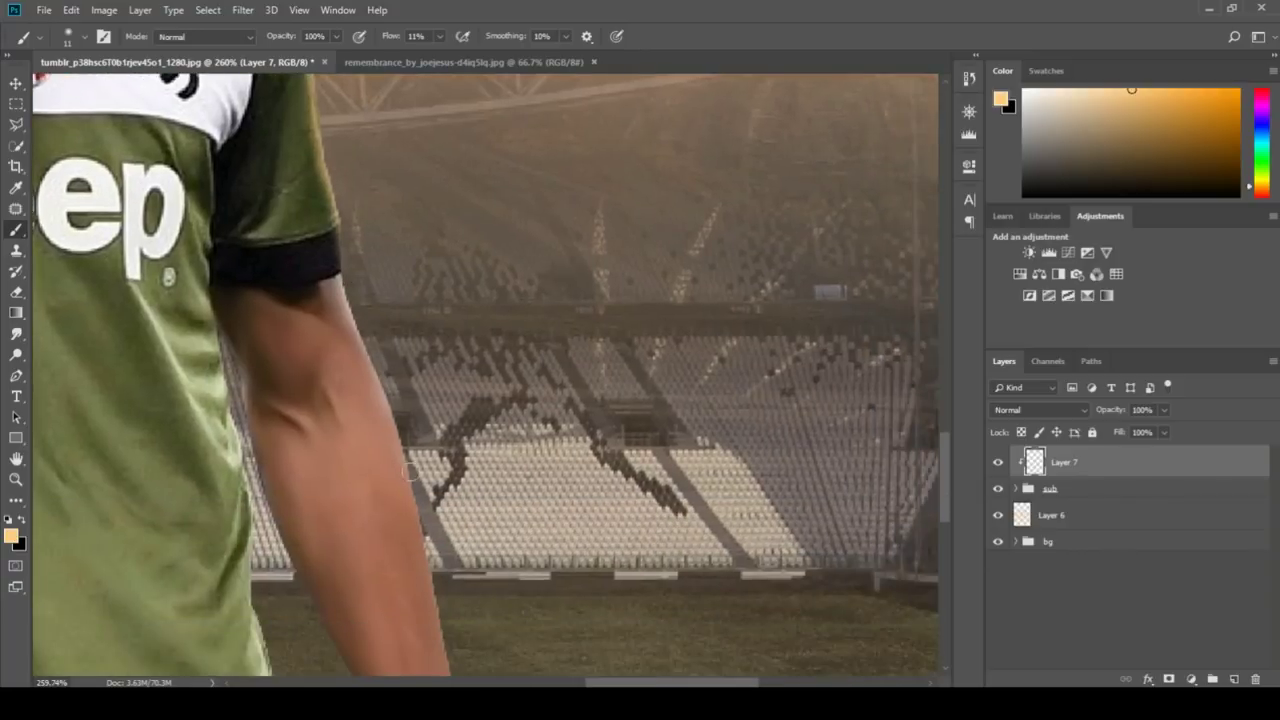
left_click_drag(423, 527, 393, 360)
key("bracketright")
key("bracketright")
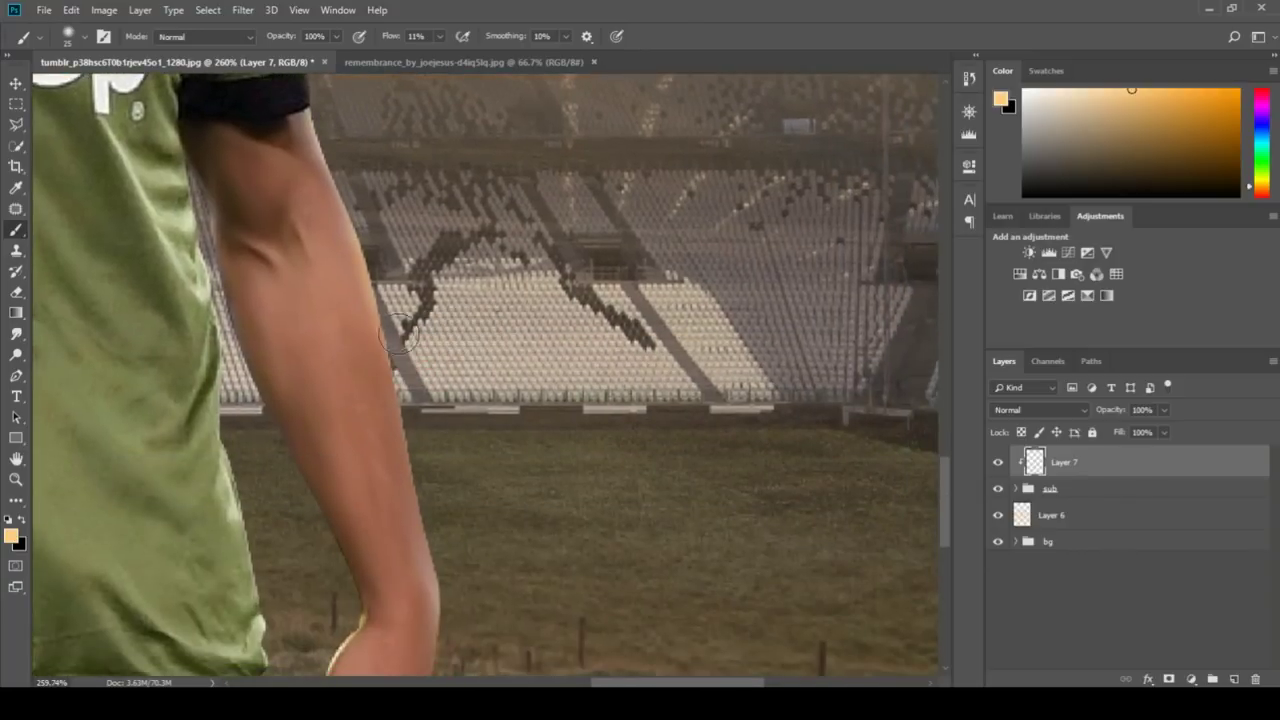
left_click_drag(432, 492, 438, 385)
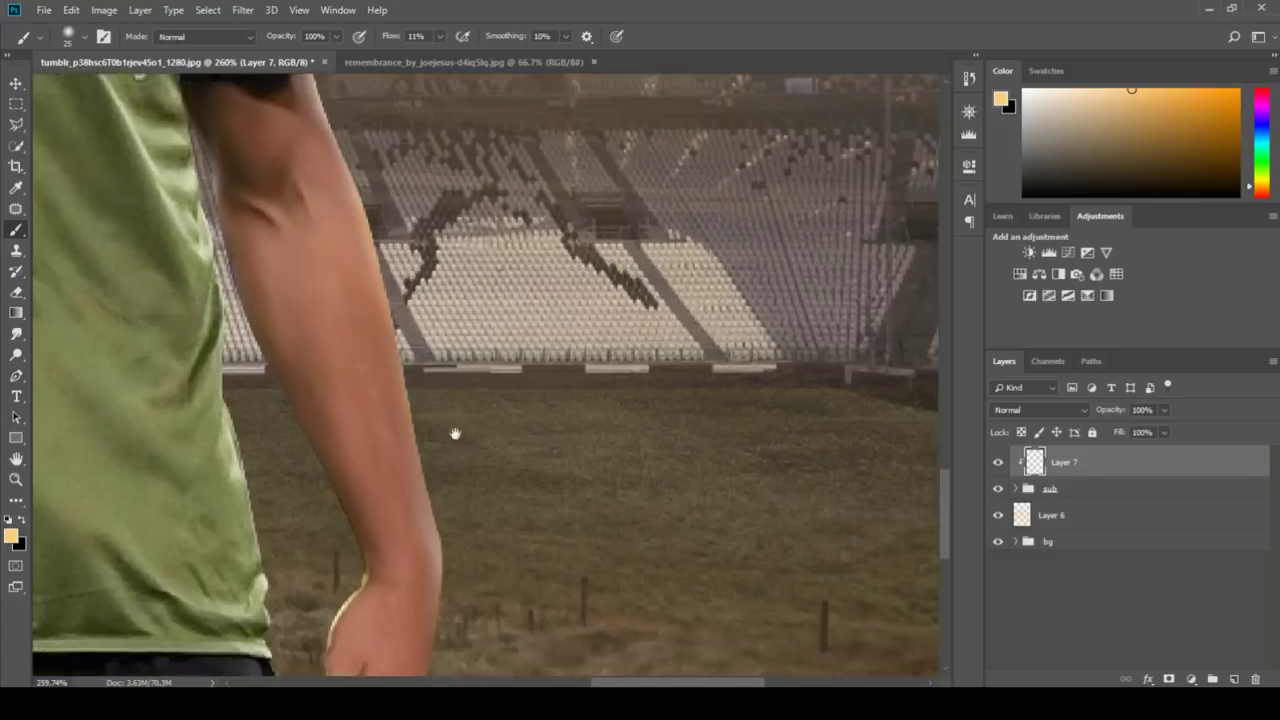
left_click_drag(450, 568, 491, 420)
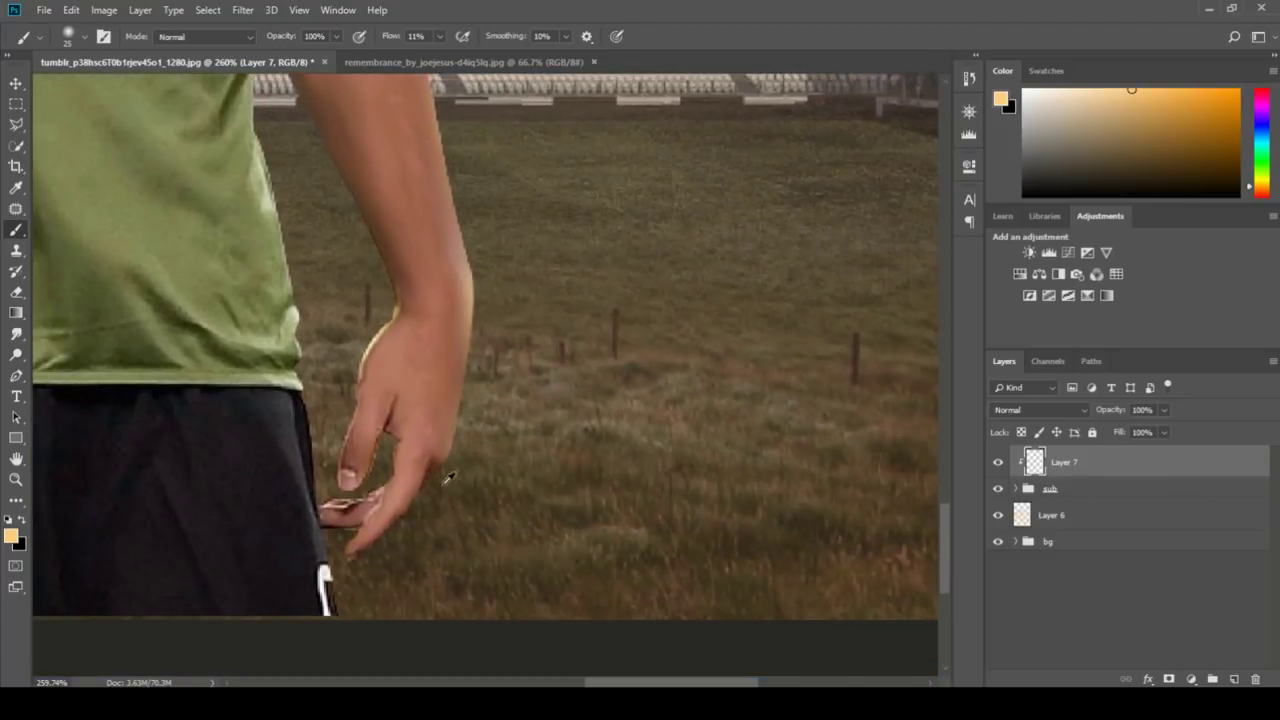
- Trace peach rim light along the forearm and hand edges down to the fingertips
scroll(446, 488, "down", 3)
scroll(448, 461, "down", 3)
scroll(395, 400, "up", 3)
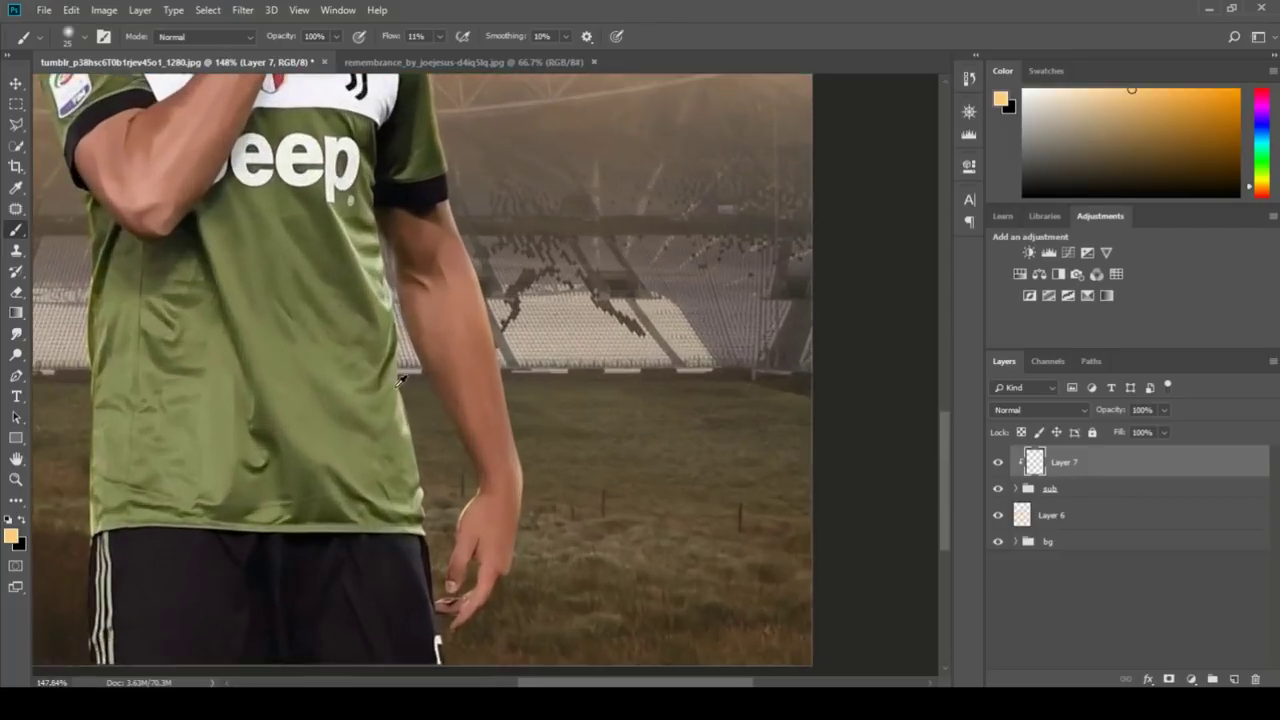
scroll(395, 398, "up", 3)
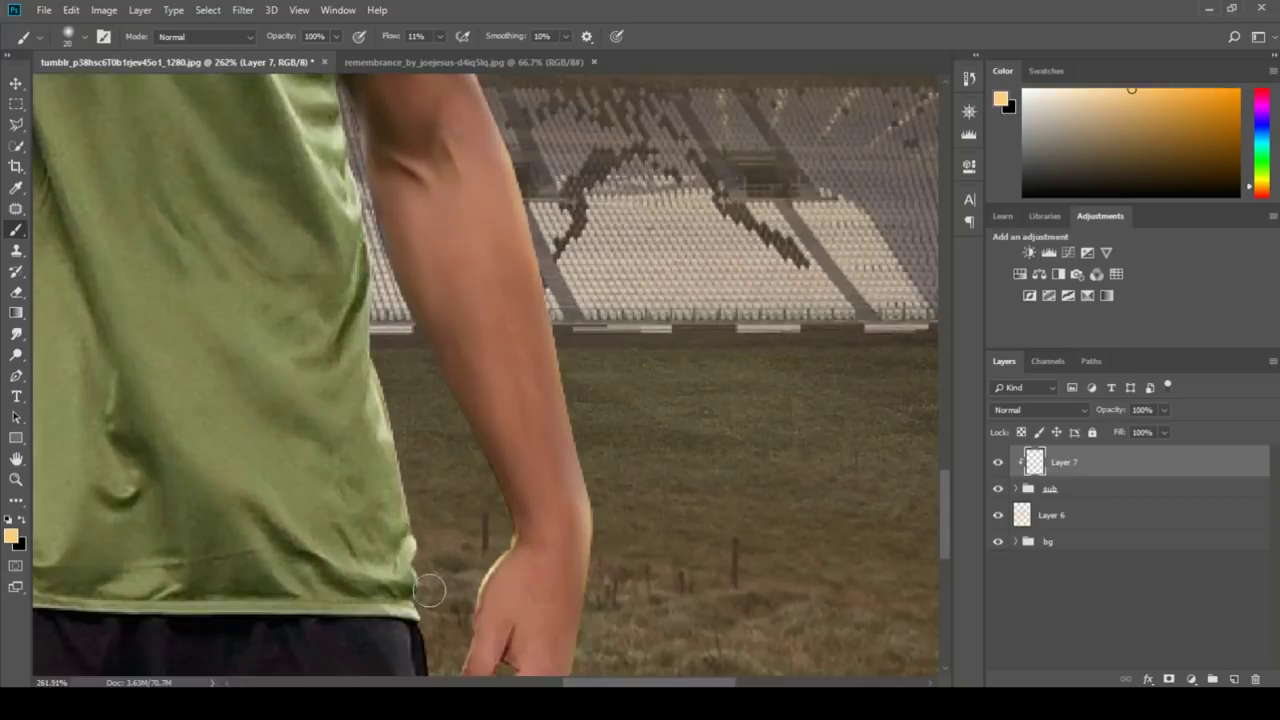
left_click_drag(429, 591, 428, 480)
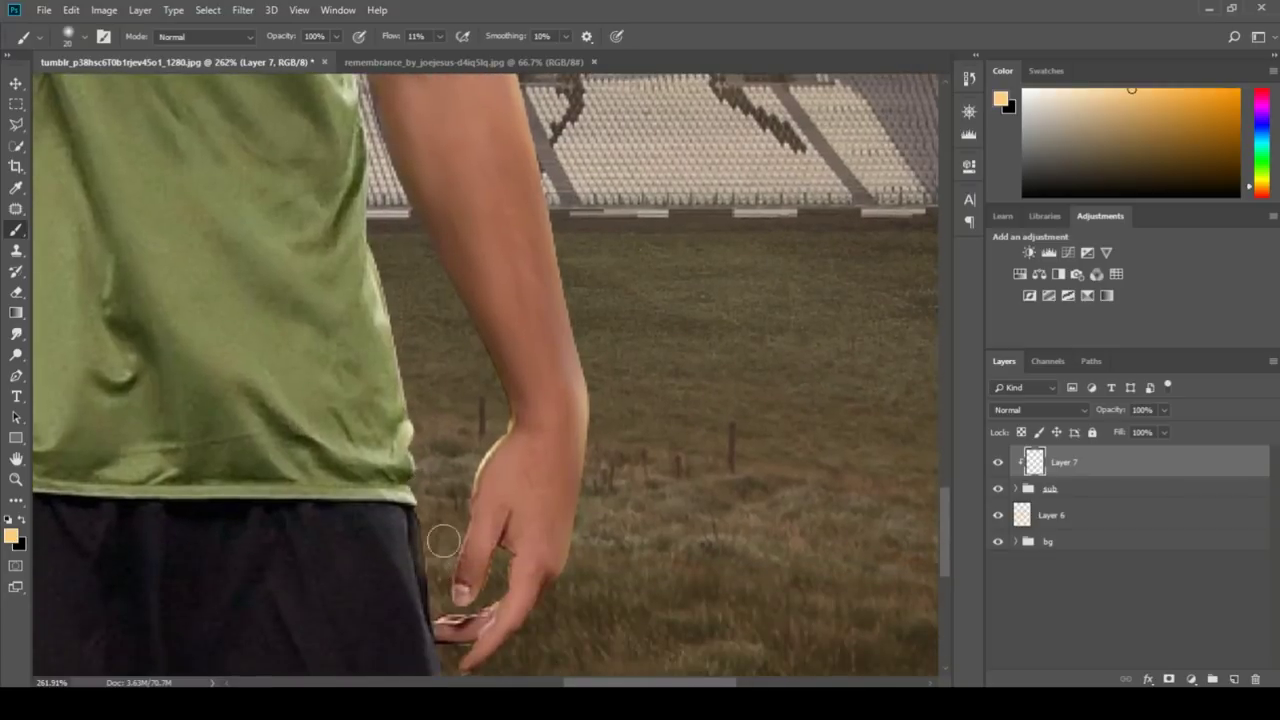
left_click_drag(443, 300, 496, 509)
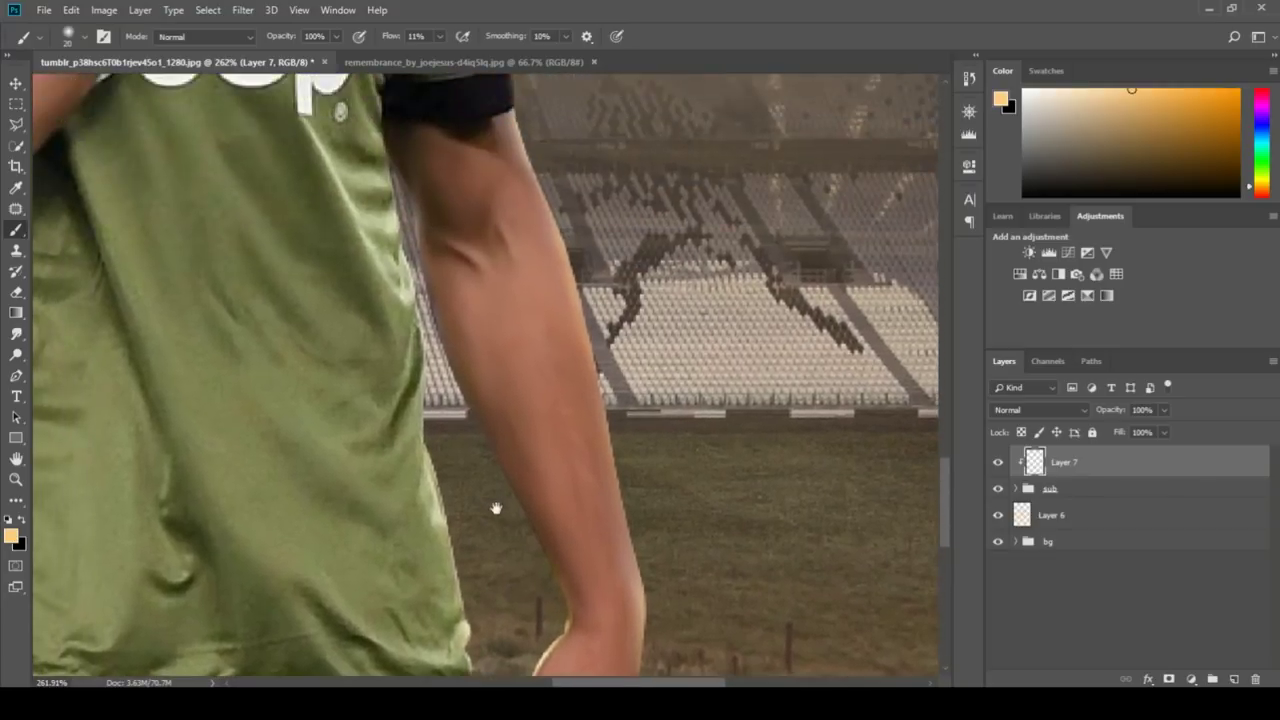
right_click(537, 540, "alt")
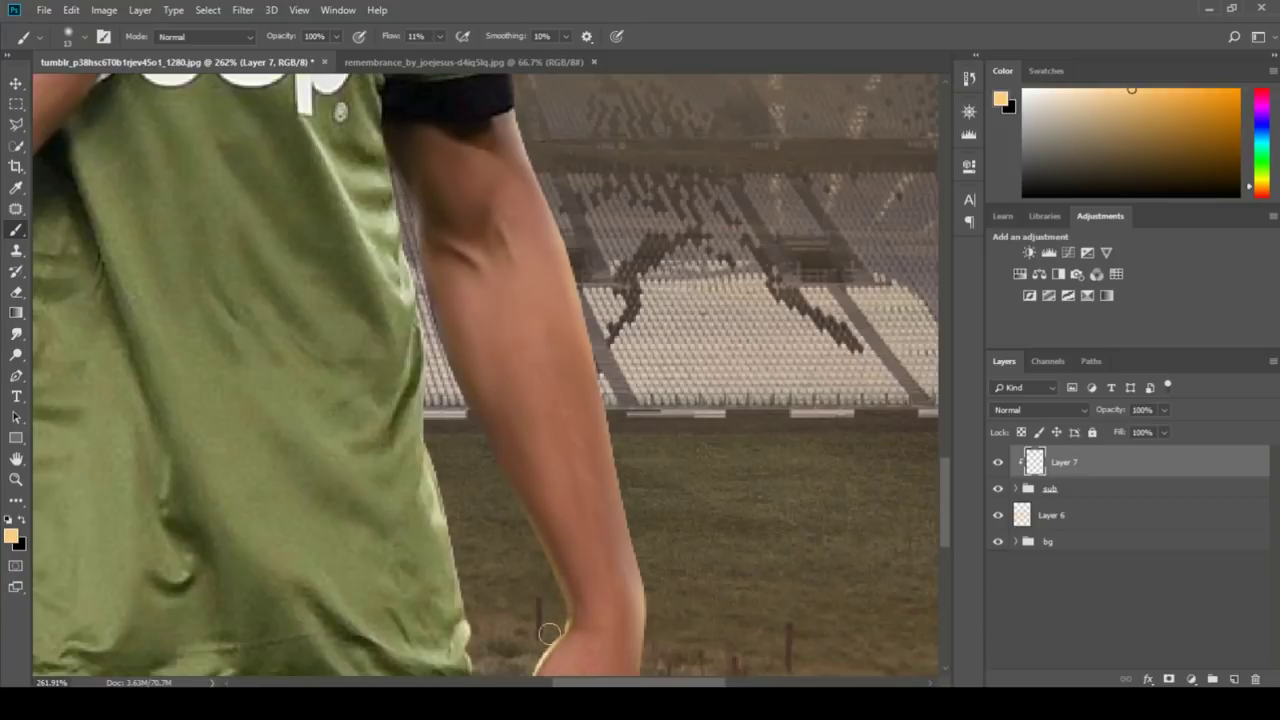
mouse_move(555, 623)
left_mouse_down()
mouse_move(537, 443)
mouse_move(550, 413)
left_mouse_up()
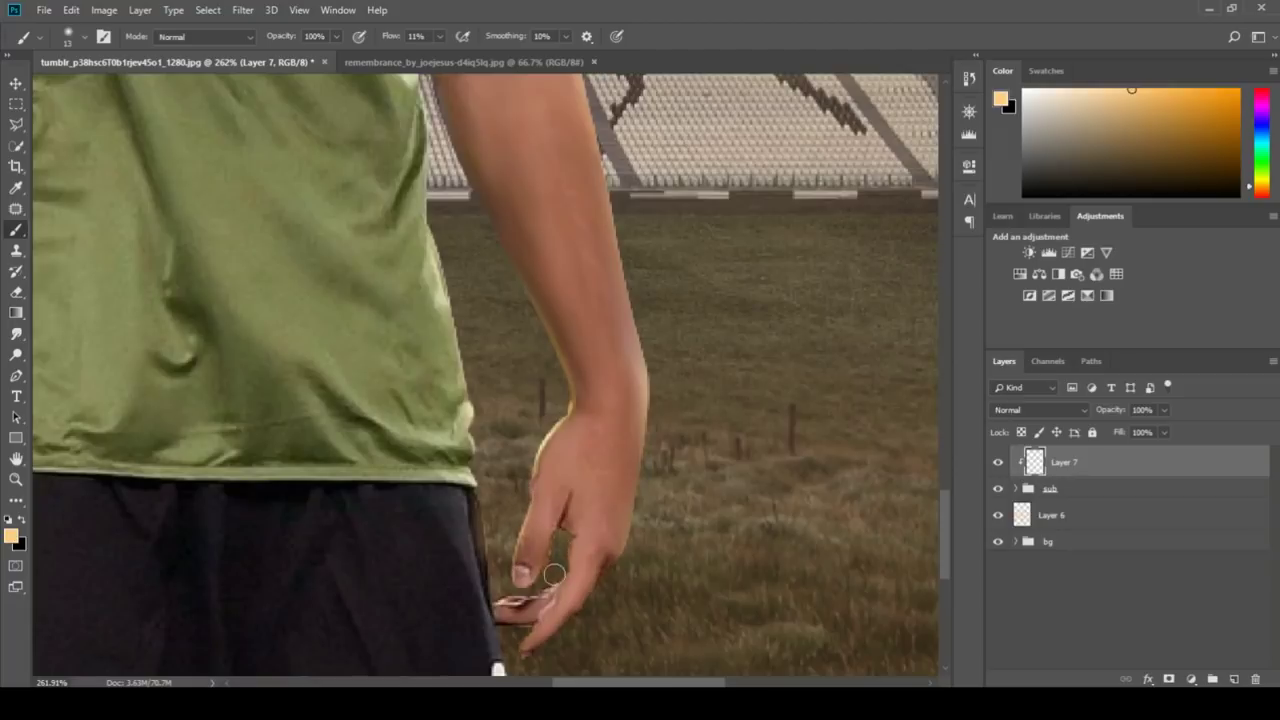
left_click_drag(600, 580, 640, 457)
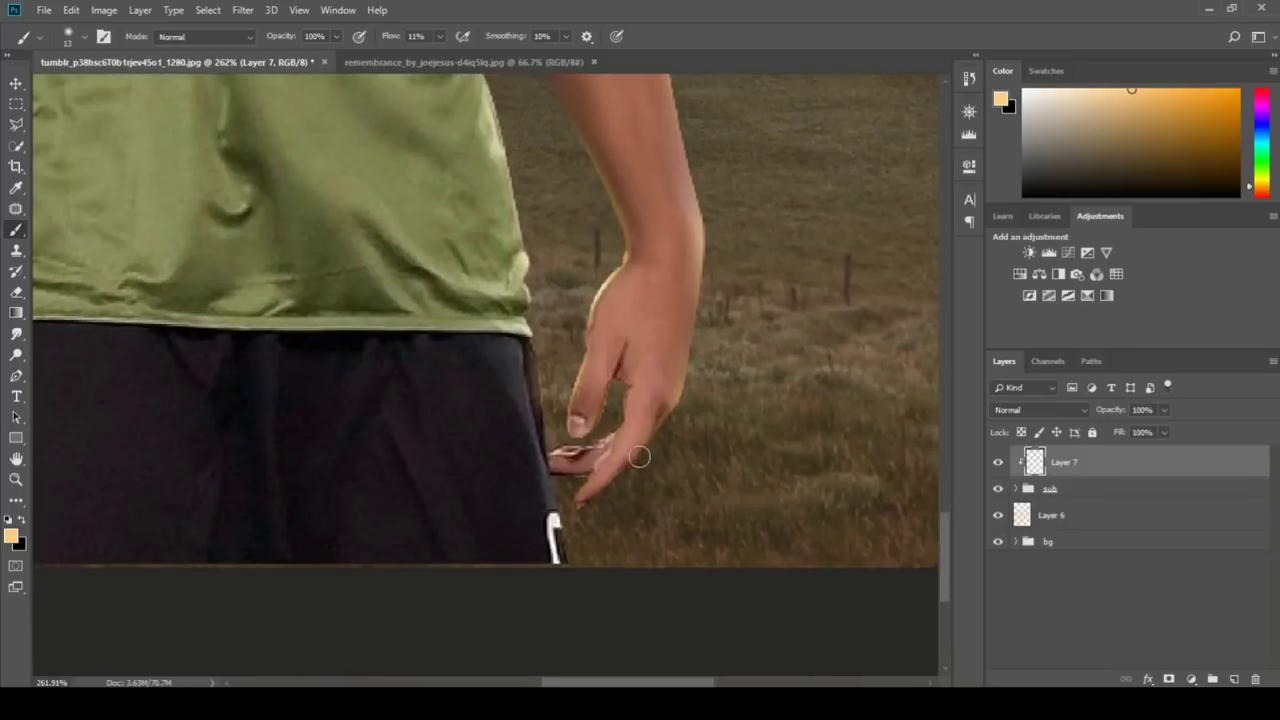
- Paint warm rim light up the shirt's left edge, sleeve and shoulder on Layer 7
scroll(545, 495, "down", 3)
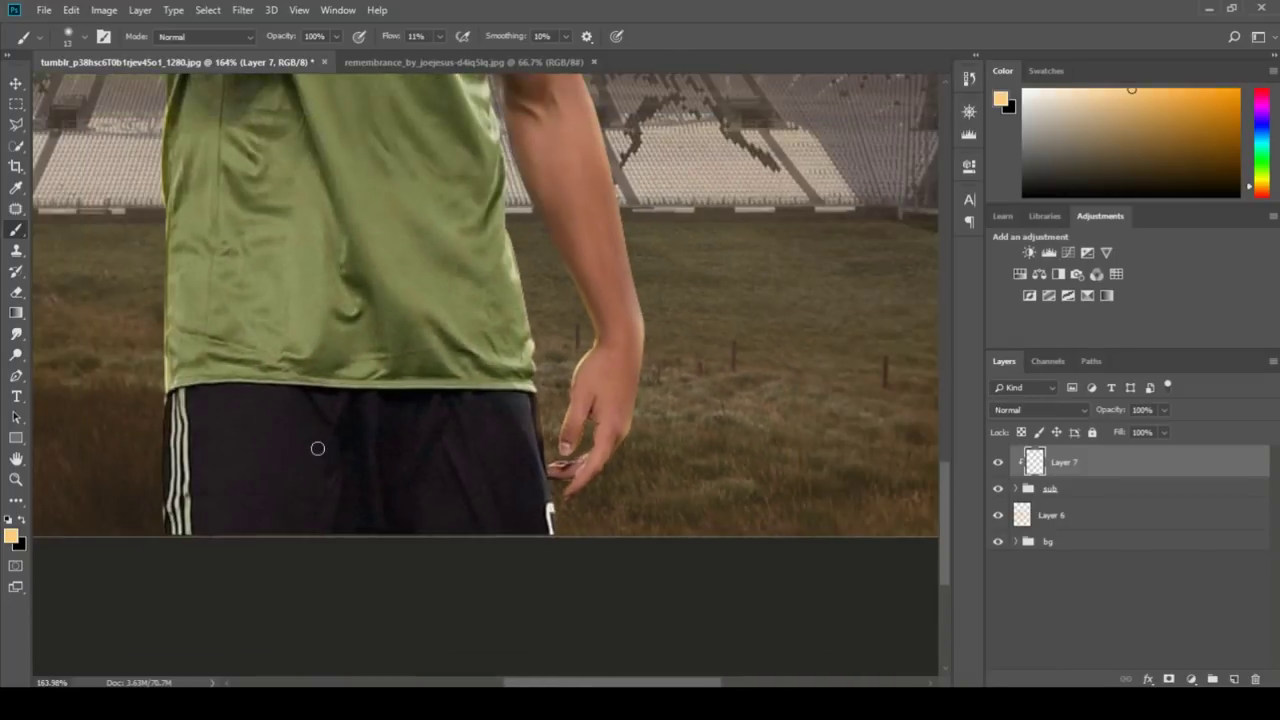
left_click_drag(314, 446, 576, 490)
scroll(334, 577, "up", 2)
scroll(422, 590, "up", 1)
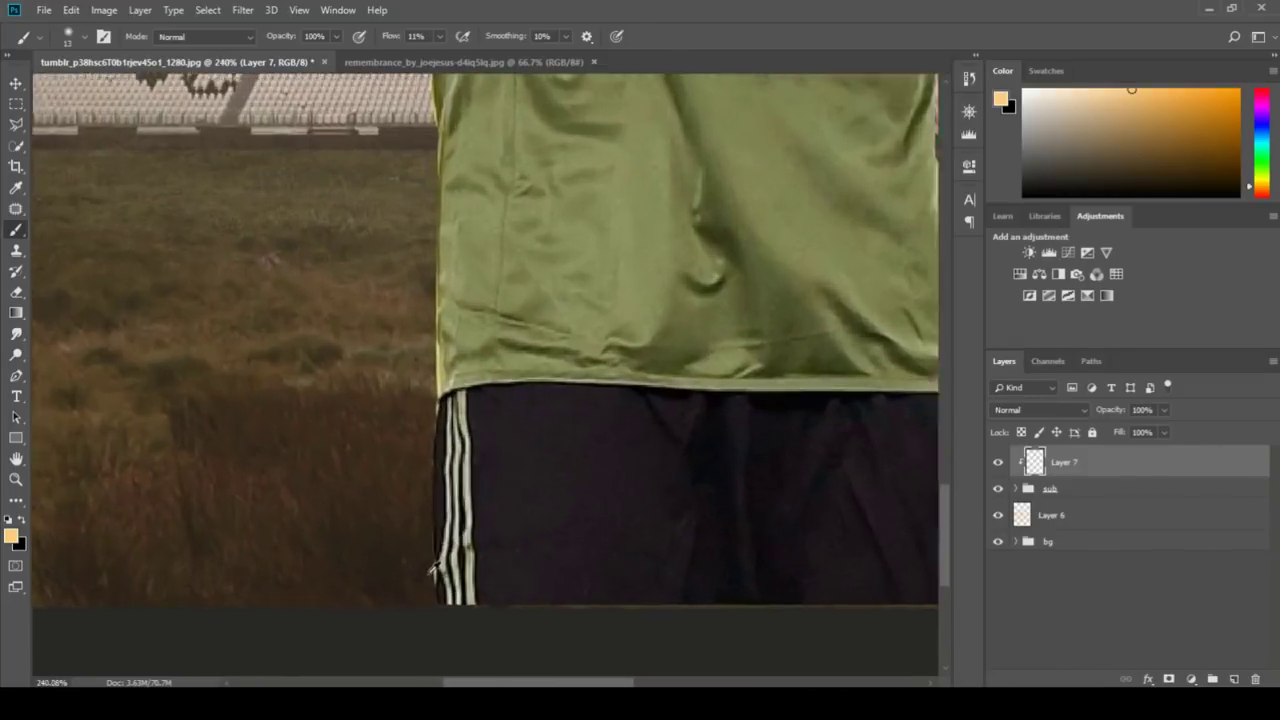
left_click_drag(414, 356, 474, 576)
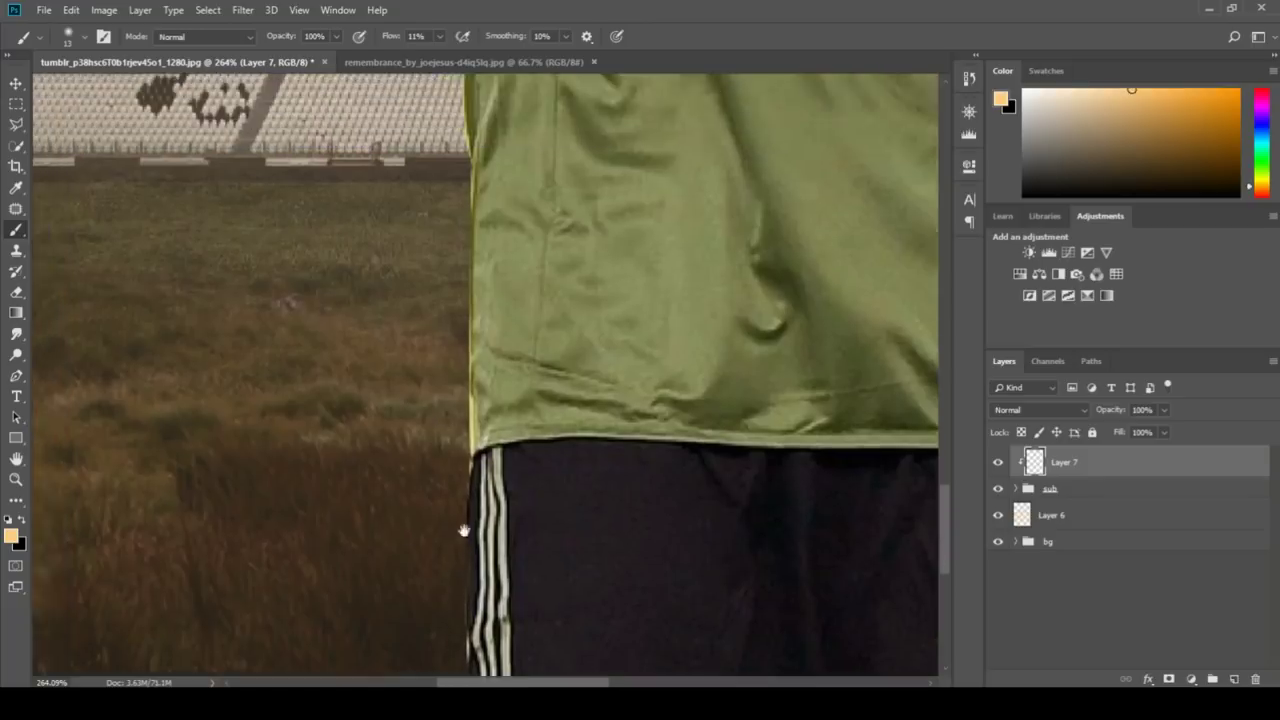
left_click_drag(481, 399, 493, 620)
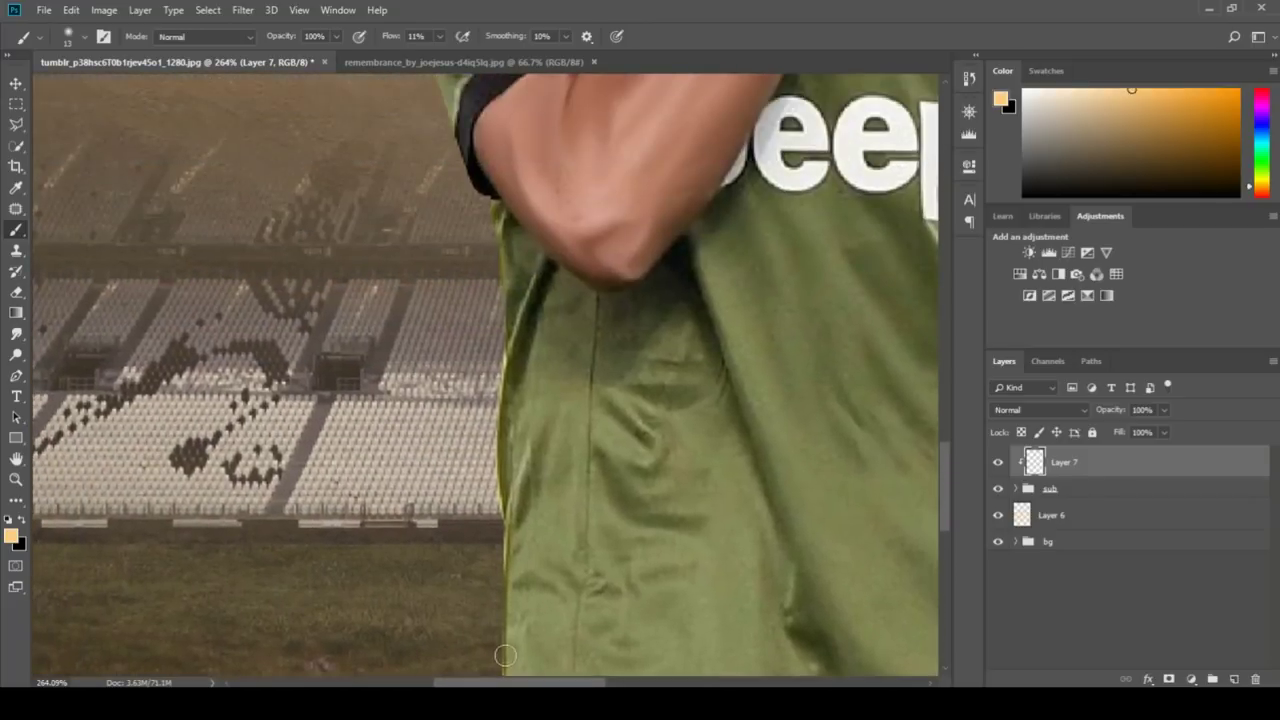
left_click_drag(490, 383, 507, 581)
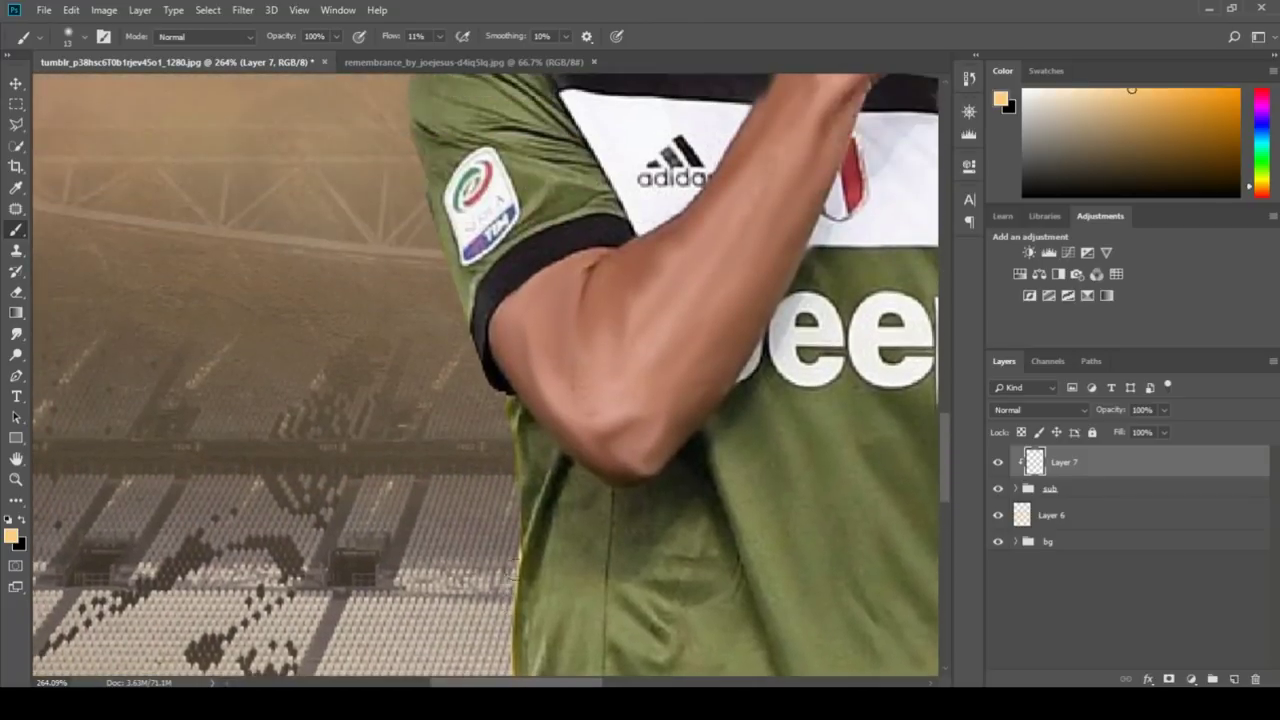
left_click_drag(438, 375, 486, 590)
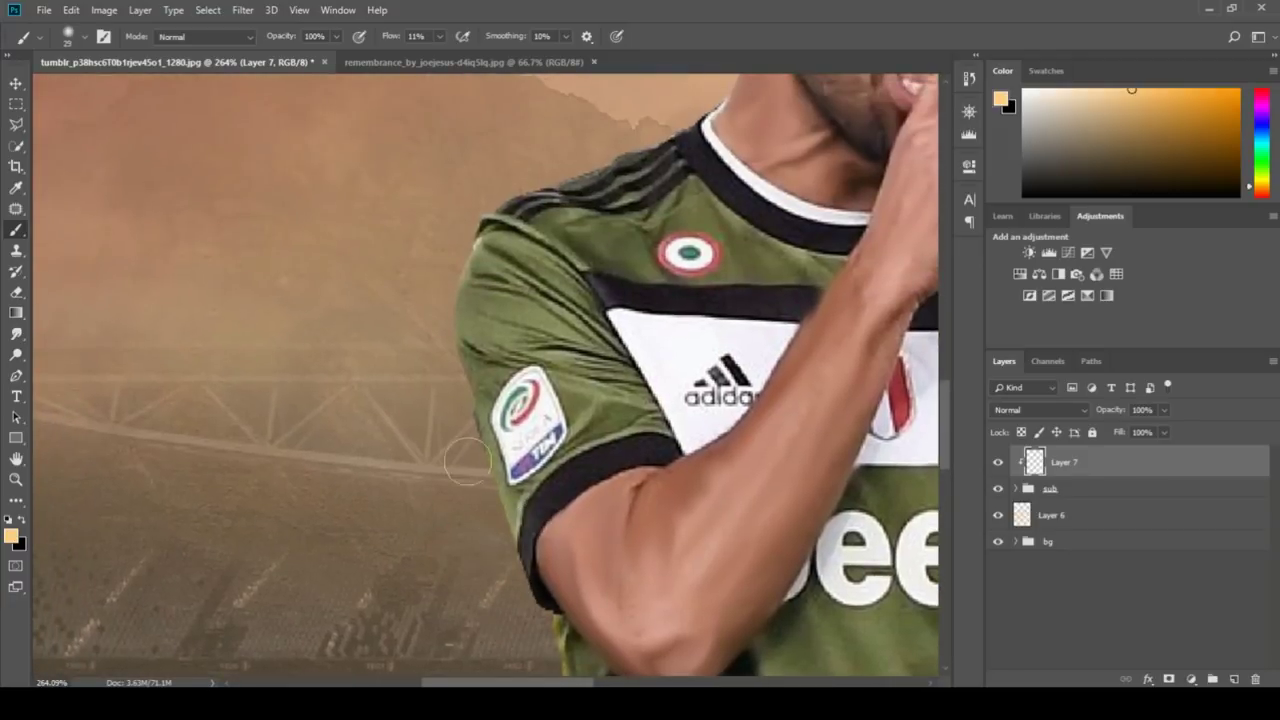
- Carry the peach rim light along the neck, ear and hair outline
left_click_drag(444, 373, 459, 523)
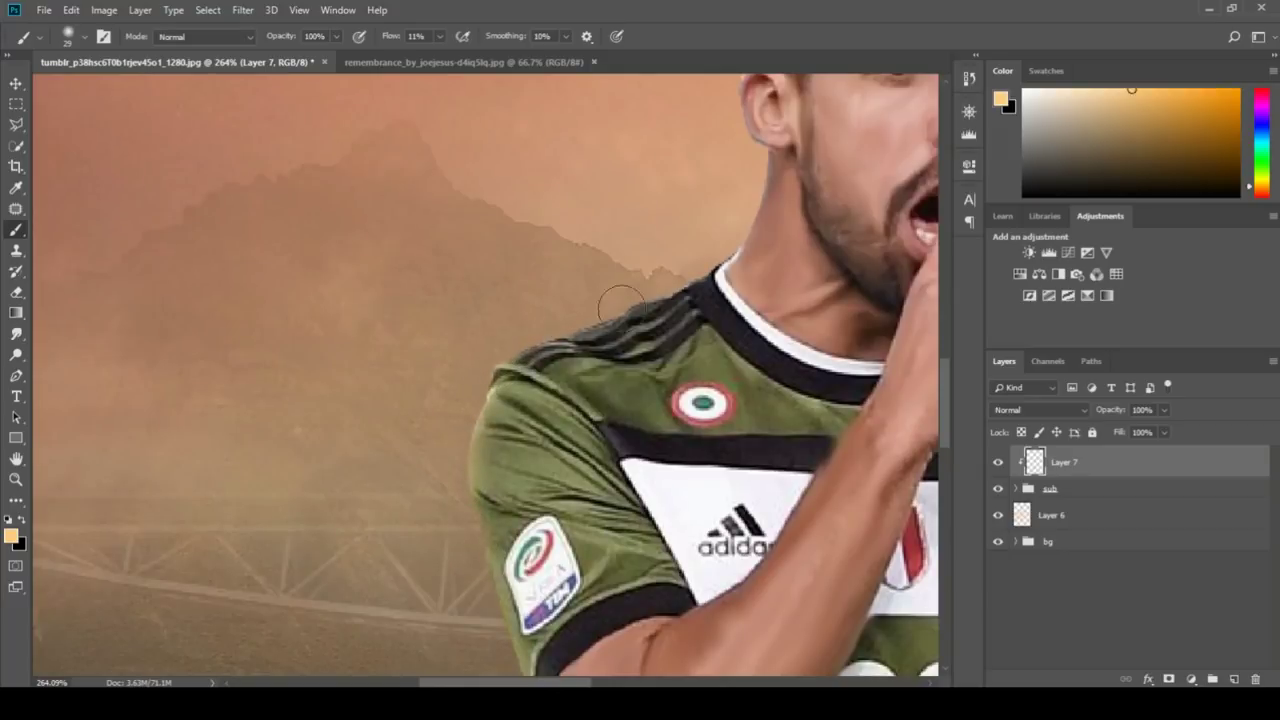
left_click_drag(617, 329, 460, 468)
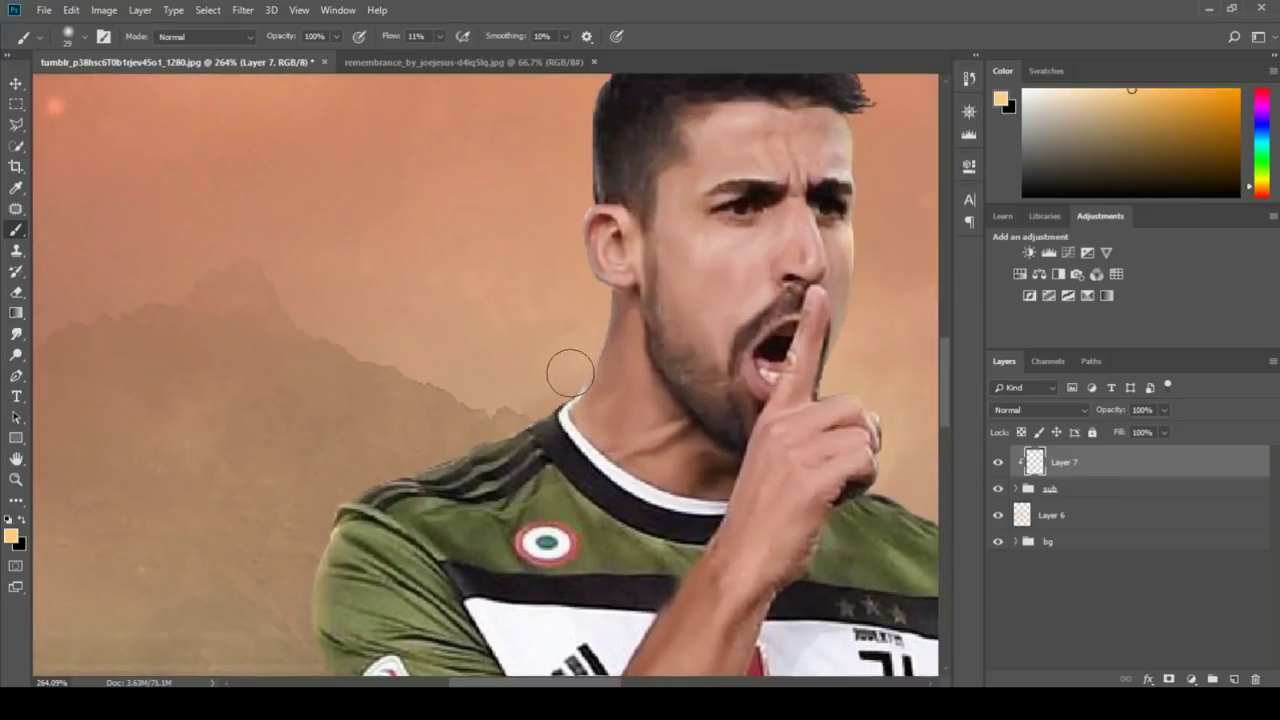
mouse_move(566, 366)
left_mouse_down()
mouse_move(494, 491)
mouse_move(509, 492)
left_mouse_up()
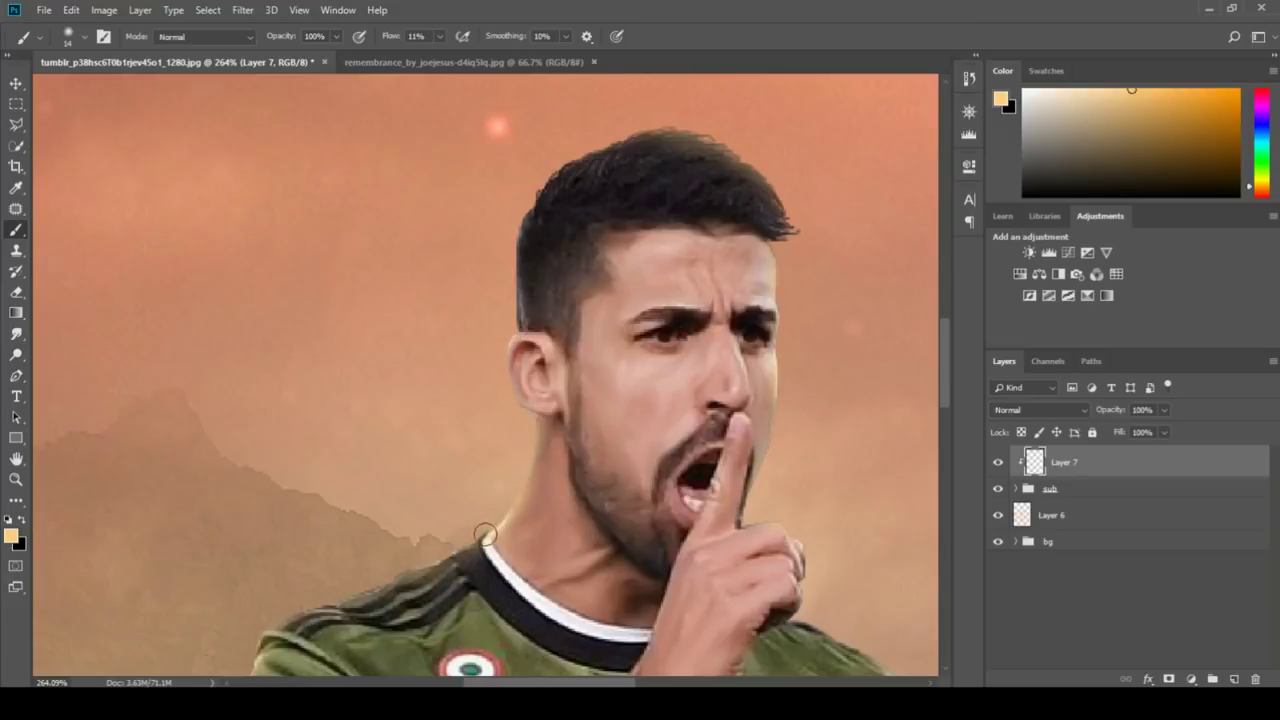
mouse_move(426, 531)
left_mouse_down()
mouse_move(397, 583)
mouse_move(429, 596)
left_mouse_up()
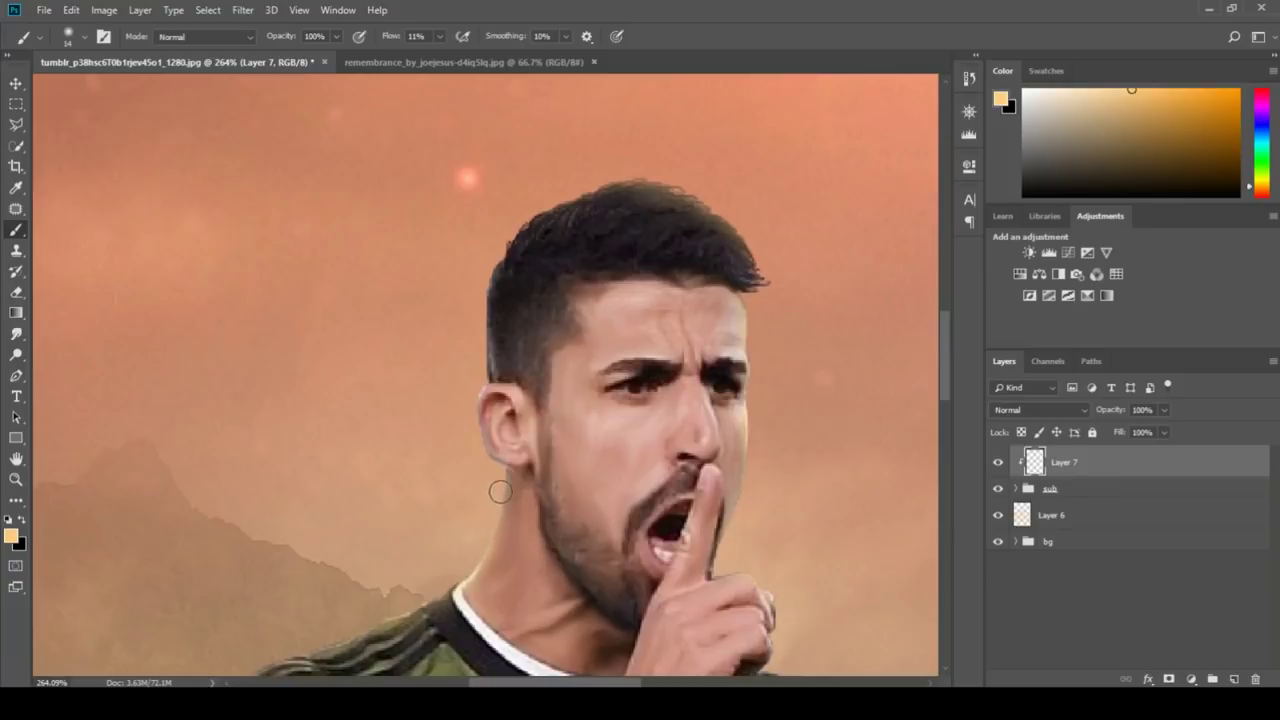
scroll(480, 430, "up", 3)
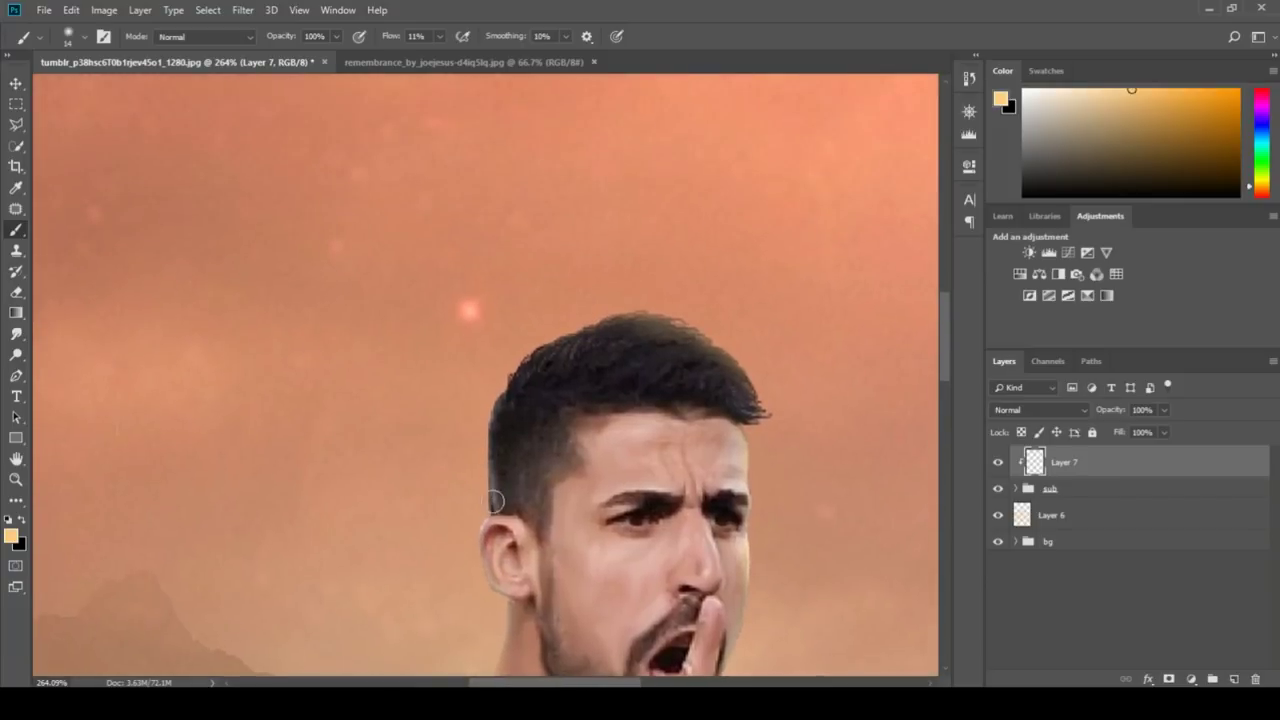
mouse_move(483, 433)
left_mouse_down()
mouse_move(520, 345)
mouse_move(580, 313)
left_mouse_up()
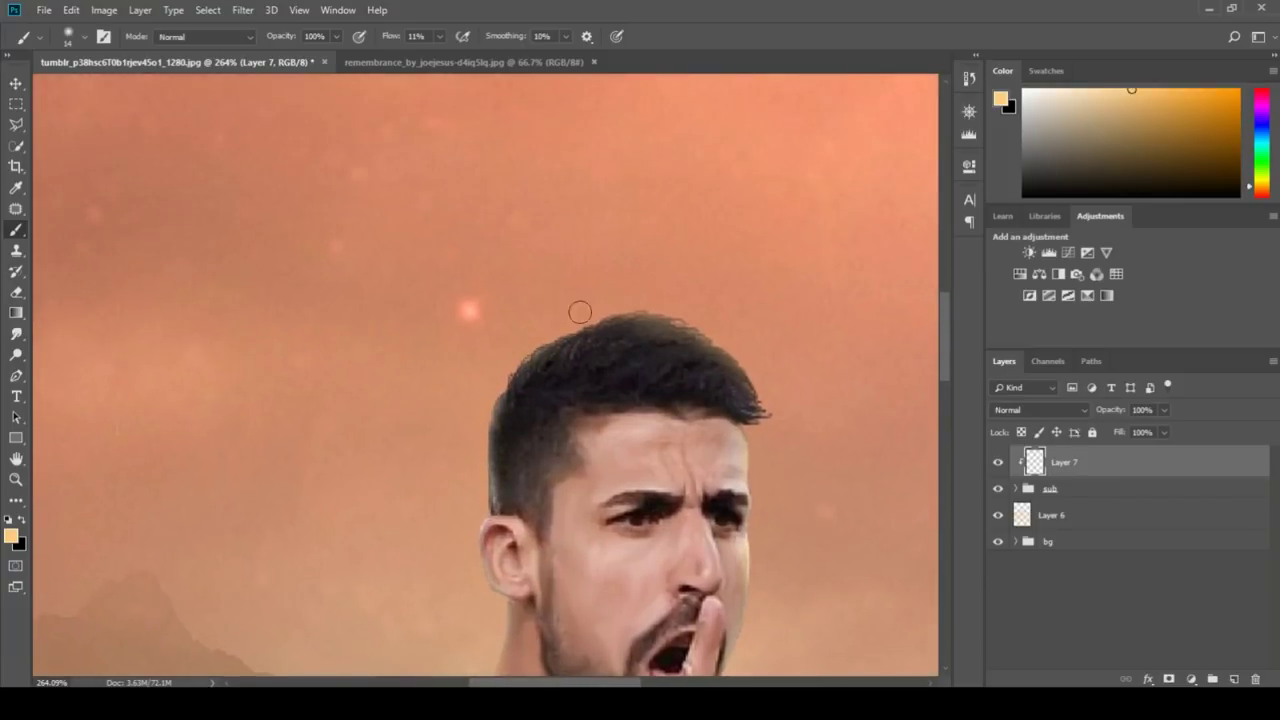
scroll(700, 272, "down", 2)
scroll(691, 280, "down", 2)
- Add a Brightness/Contrast adjustment layer above Layer 7
scroll(514, 563, "up", 3)
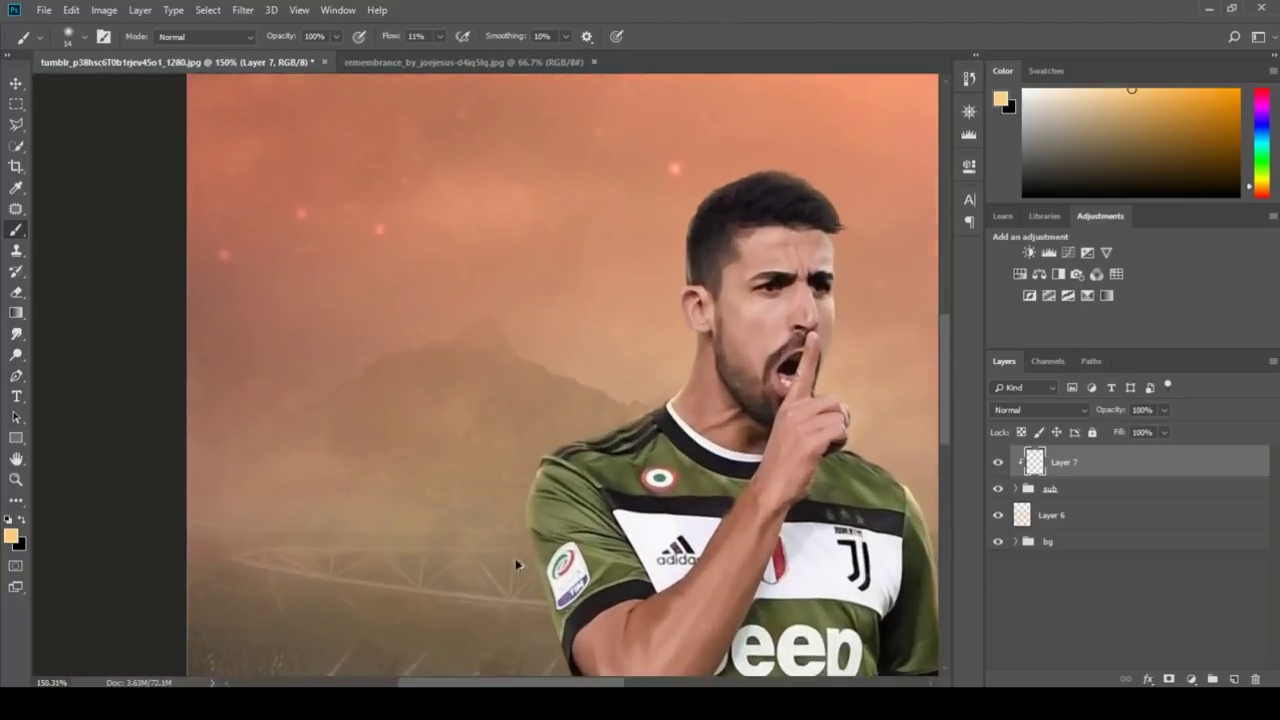
scroll(512, 467, "down", 2)
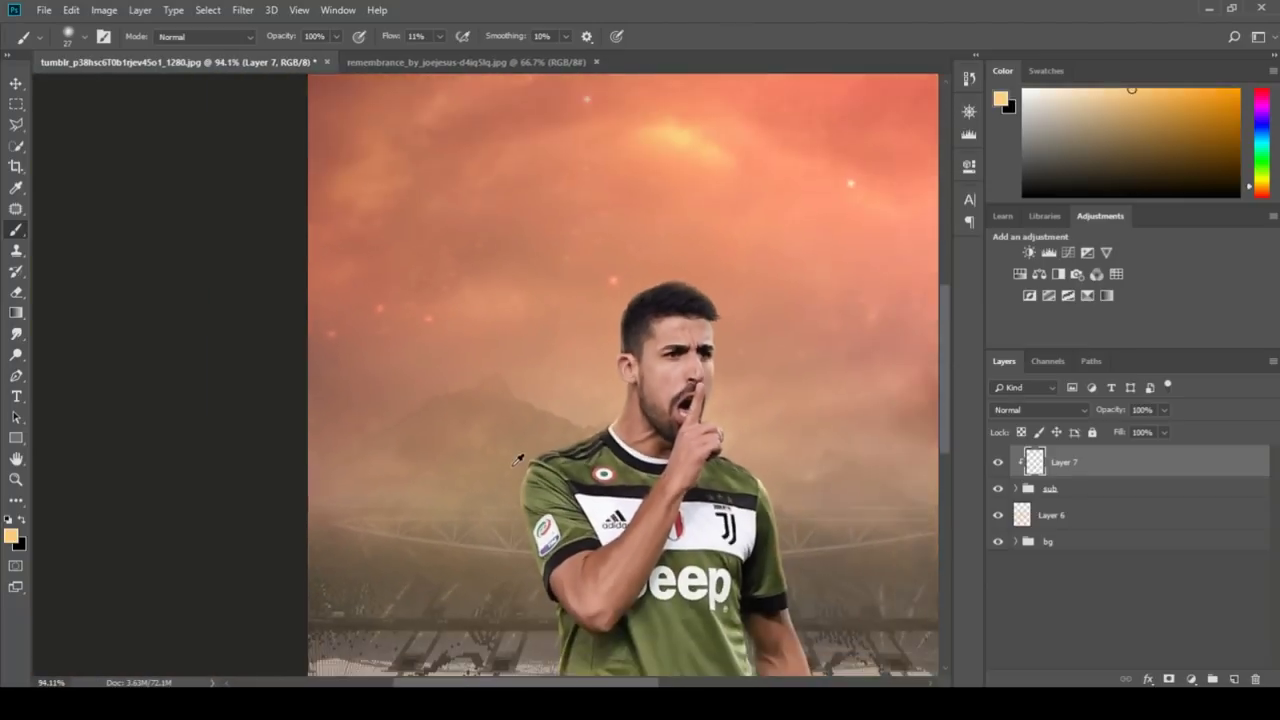
scroll(512, 467, "down", 2)
scroll(512, 467, "down", 2)
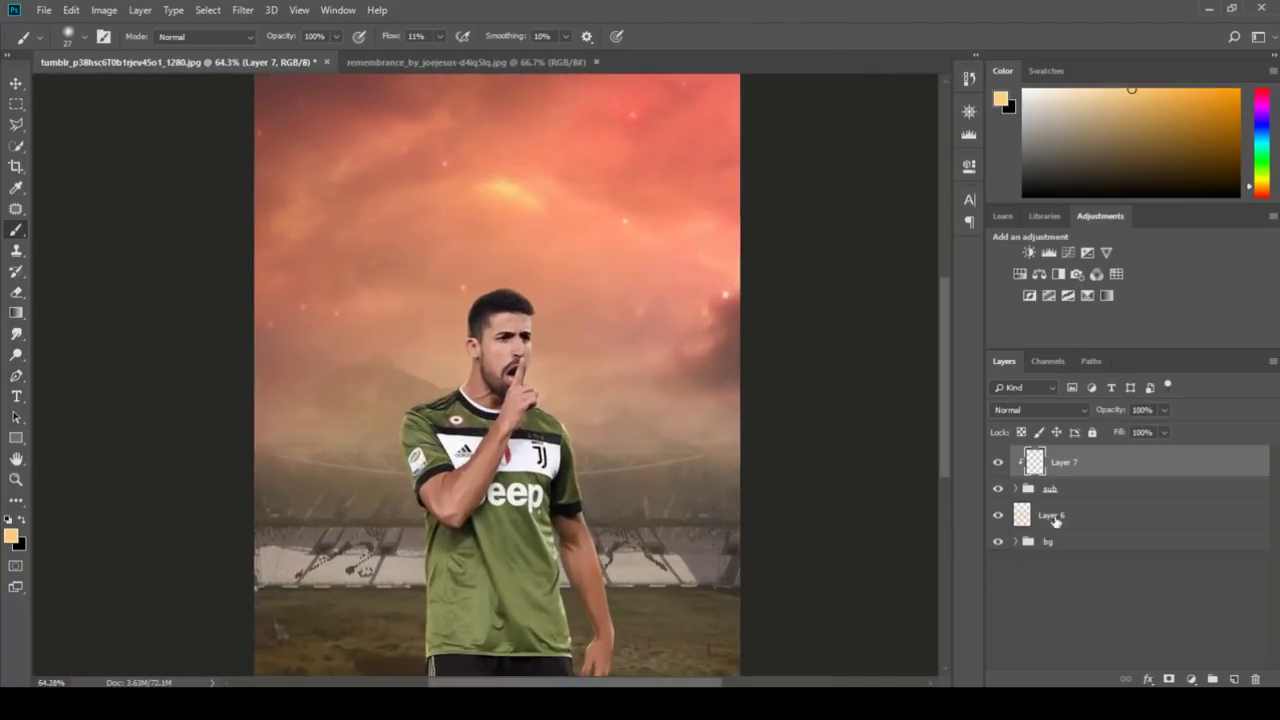
left_click(1191, 680)
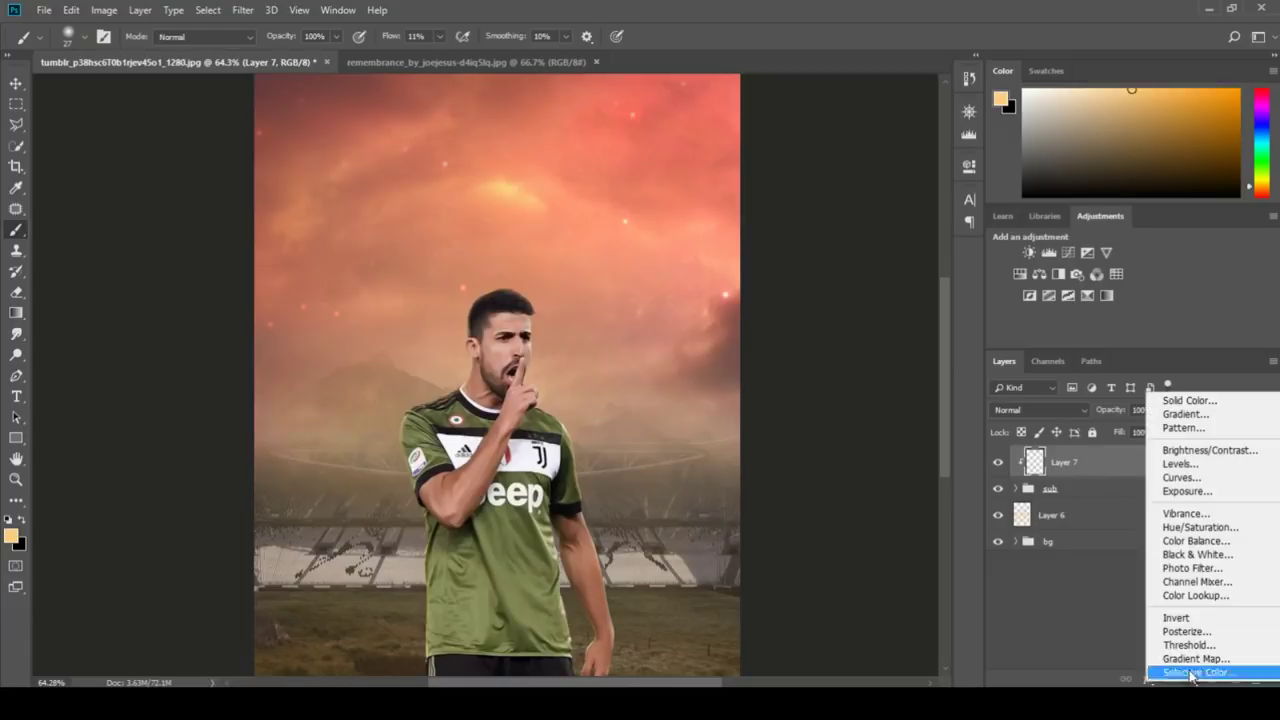
left_click(1205, 450)
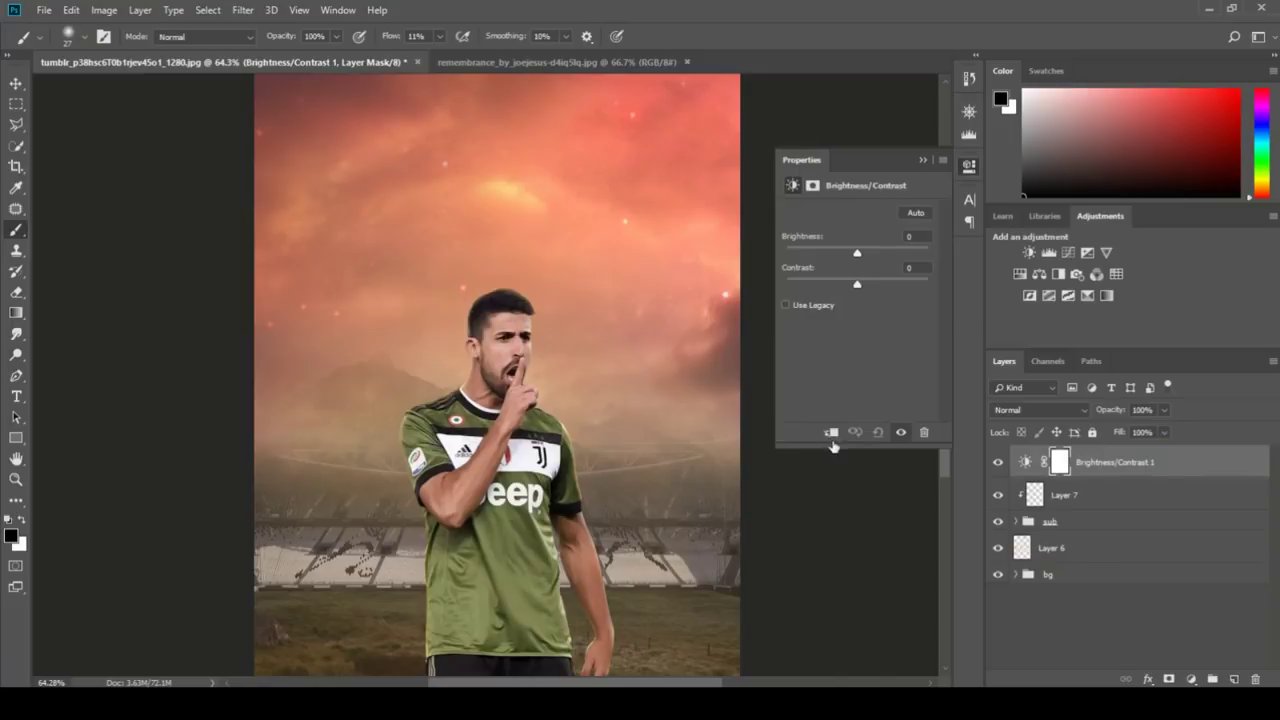
- Clip the adjustment to the player layer and lower Brightness to -32
left_click(831, 435)
left_click_drag(852, 256, 847, 256)
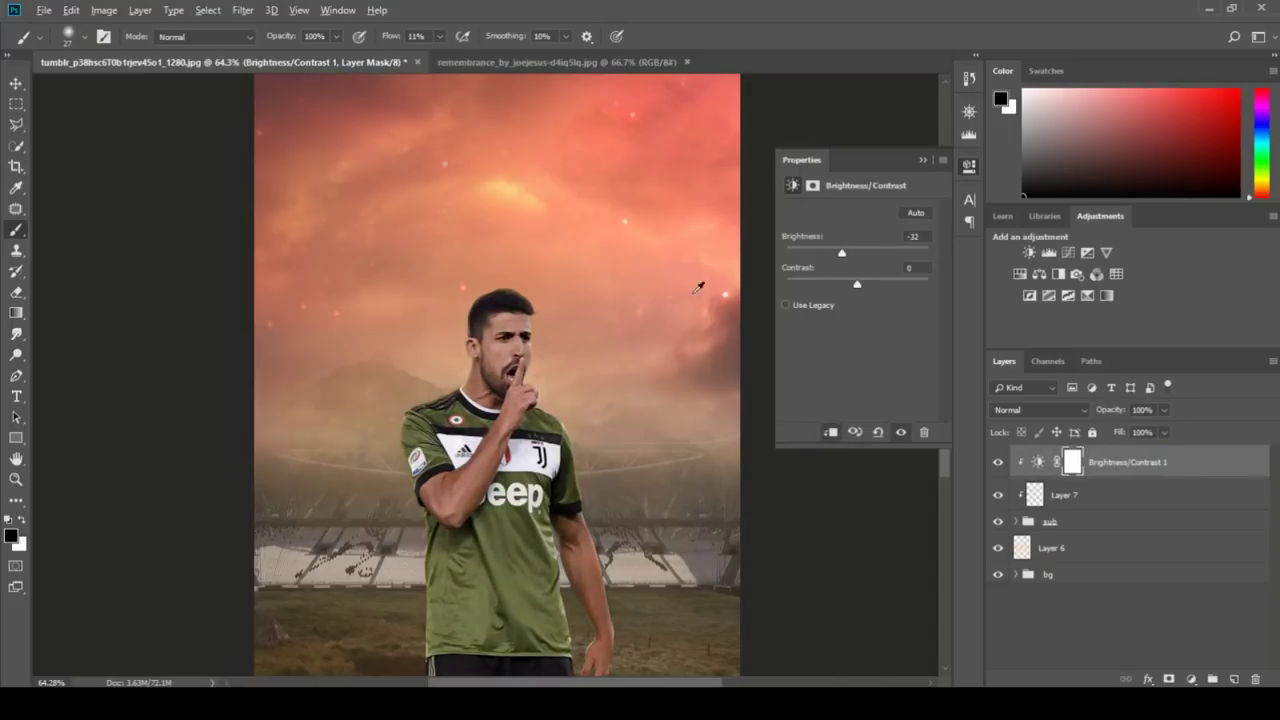
scroll(545, 317, "down", 2, "alt")
scroll(520, 323, "up", 3, "alt")
scroll(470, 335, "up", 1, "alt")
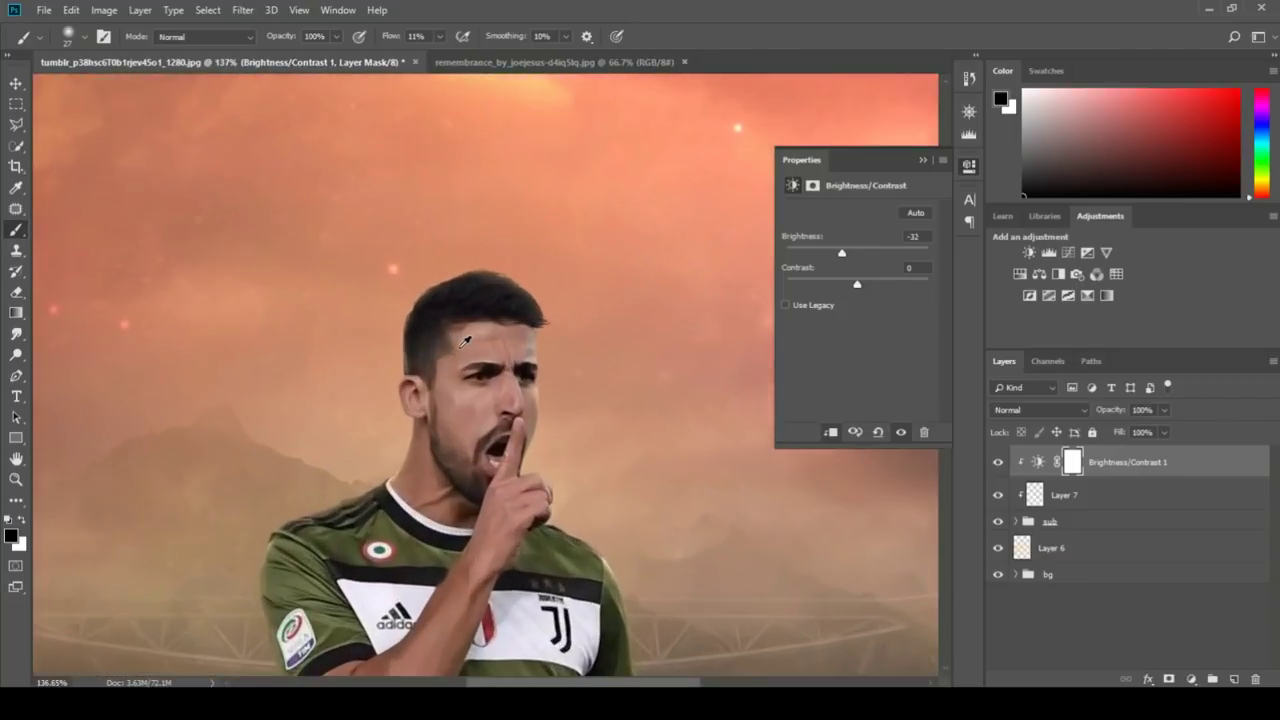
scroll(465, 340, "down", 2, "alt")
scroll(465, 340, "down", 1, "alt")
scroll(465, 341, "down", 2, "alt")
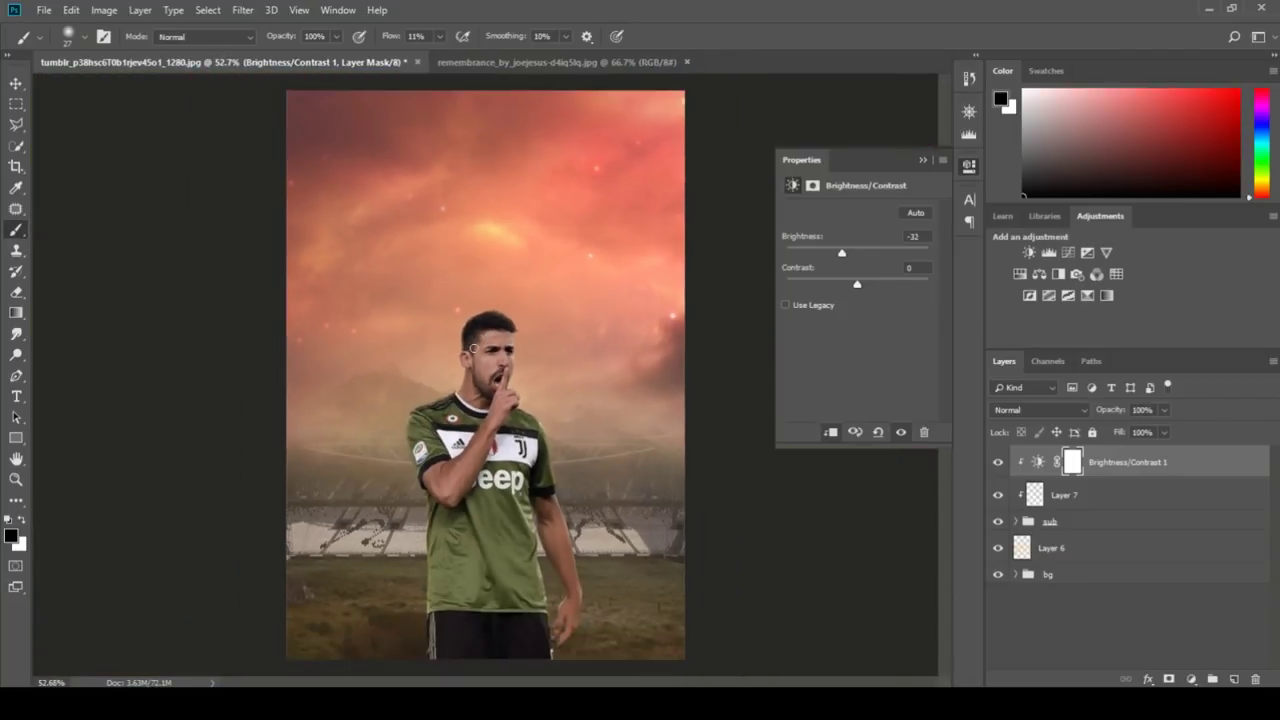
scroll(474, 348, "up", 2, "alt")
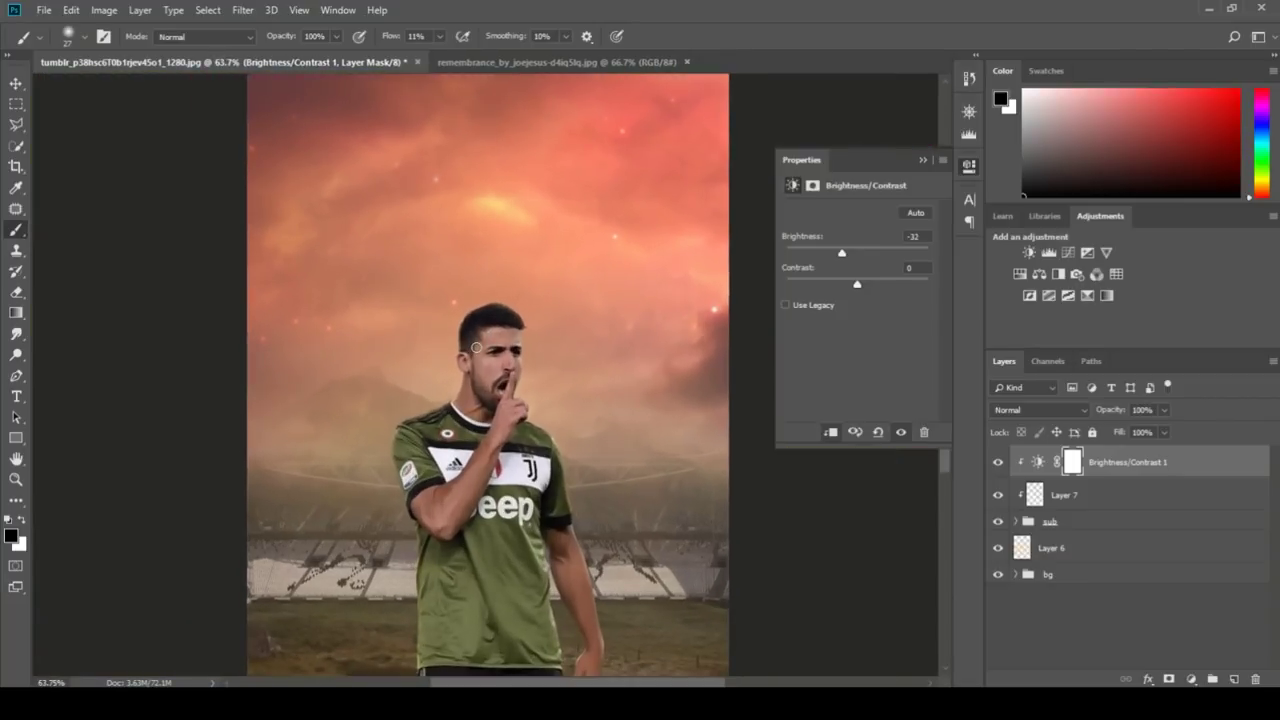
scroll(476, 349, "up", 5, "alt")
scroll(498, 334, "up", 4, "alt")
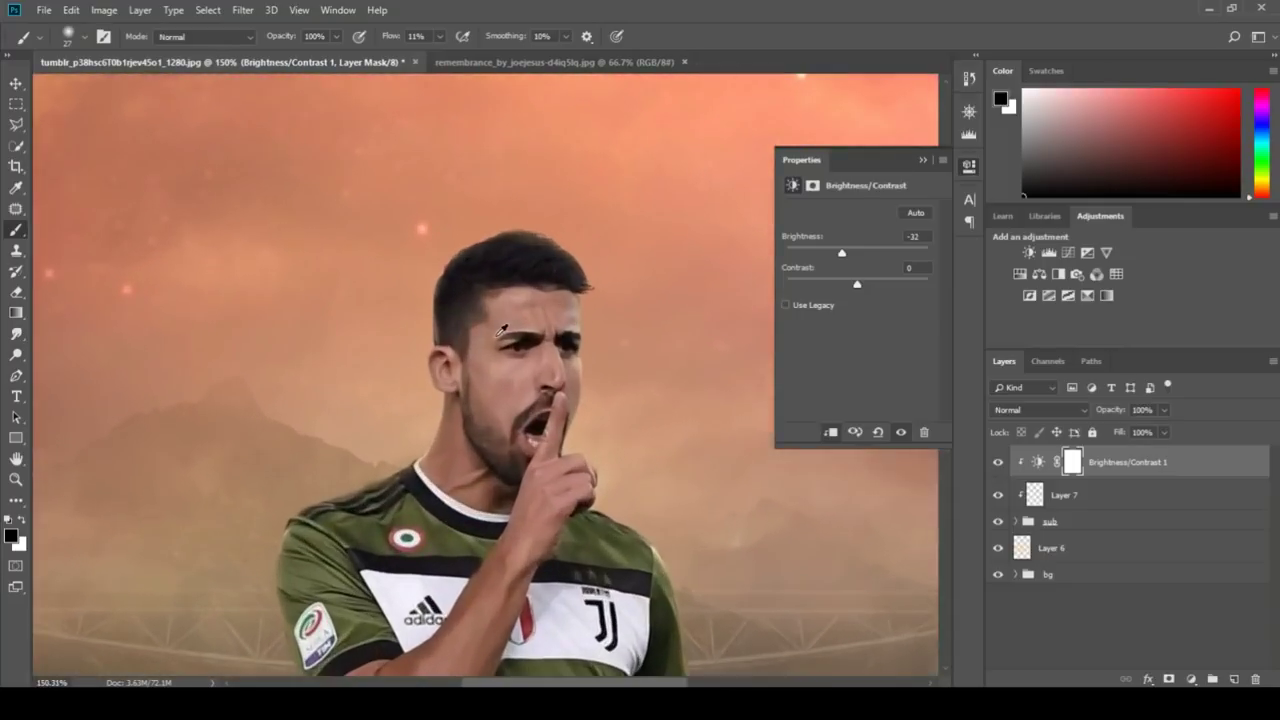
- Add a Color Balance adjustment with midtones Cyan/Red -2 and Yellow/Blue +3
left_click(1180, 679)
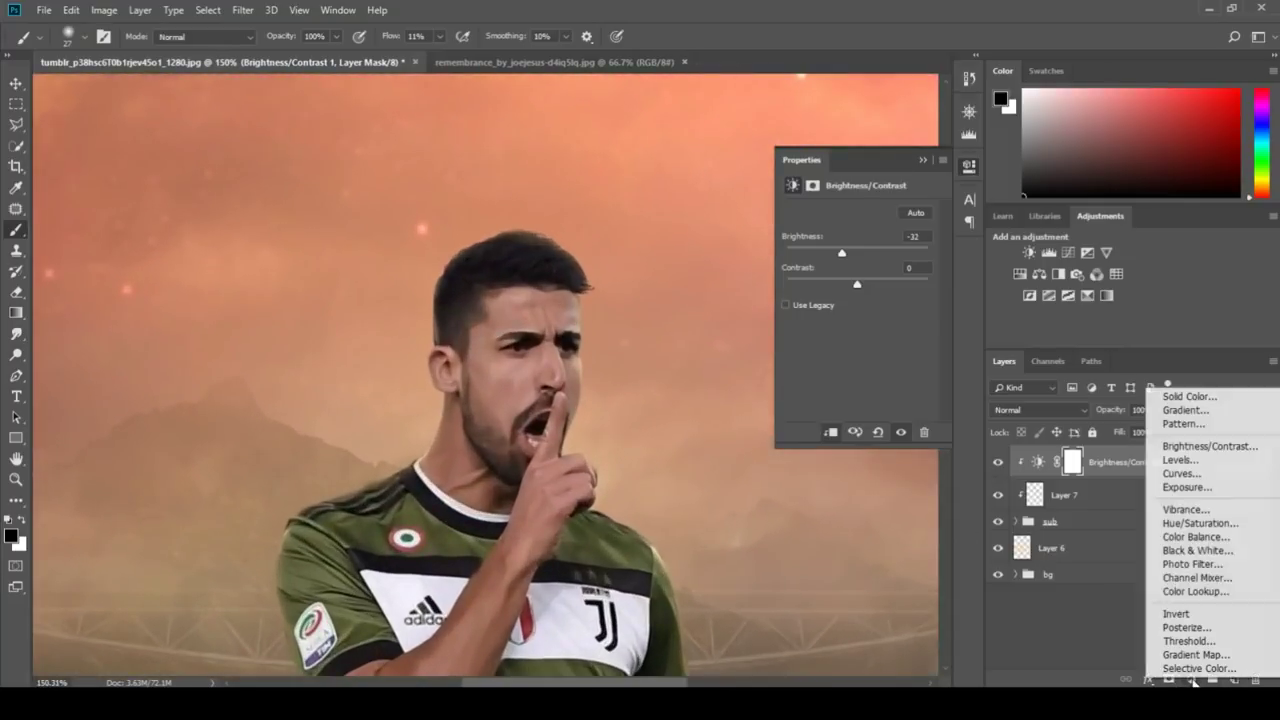
left_click(1184, 539)
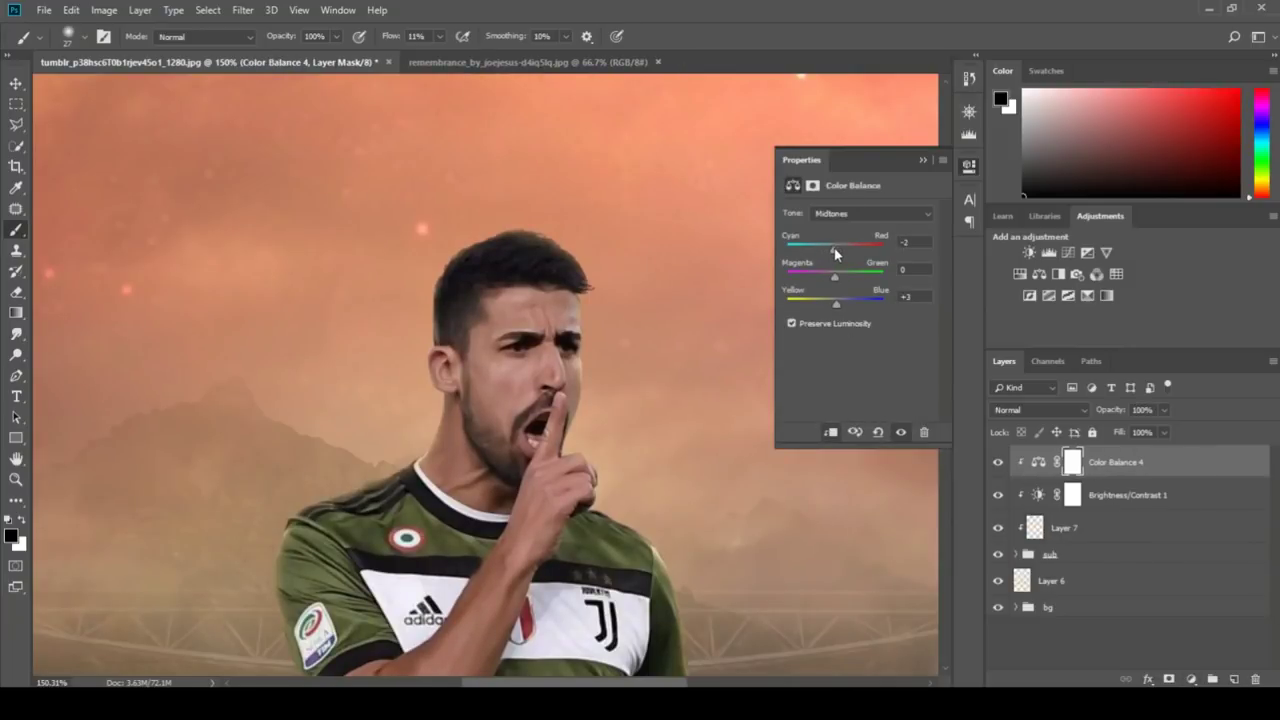
left_click(923, 160)
scroll(771, 300, "down", 5)
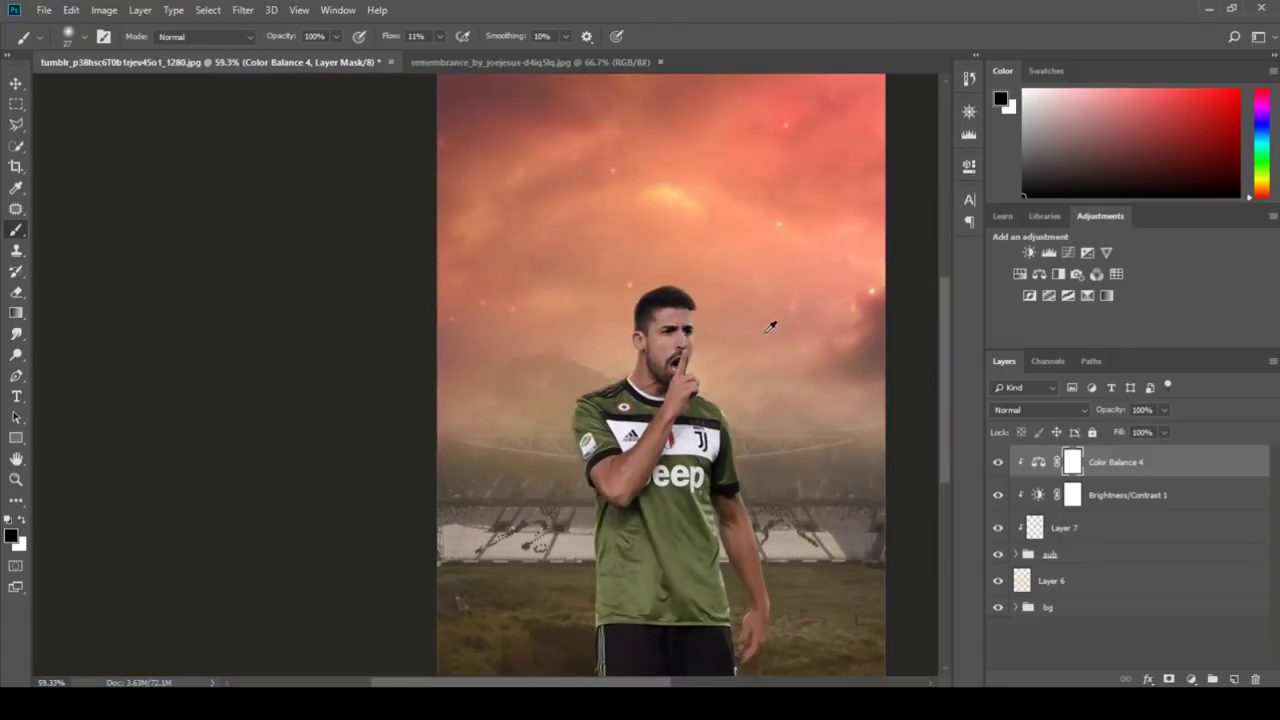
- Create Layer 8 clipped above Color Balance 4 with Soft Light blend mode
scroll(500, 345, "up", 2)
scroll(500, 345, "up", 3)
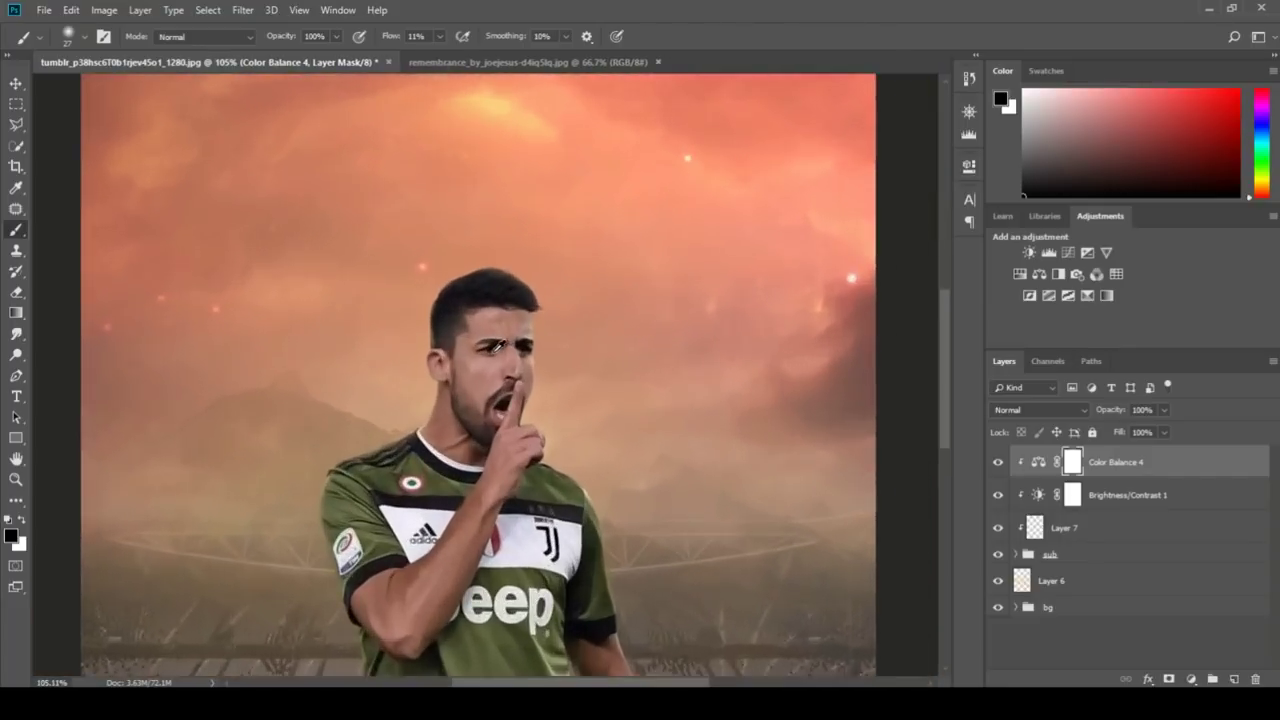
scroll(500, 345, "up", 3)
scroll(500, 345, "up", 3)
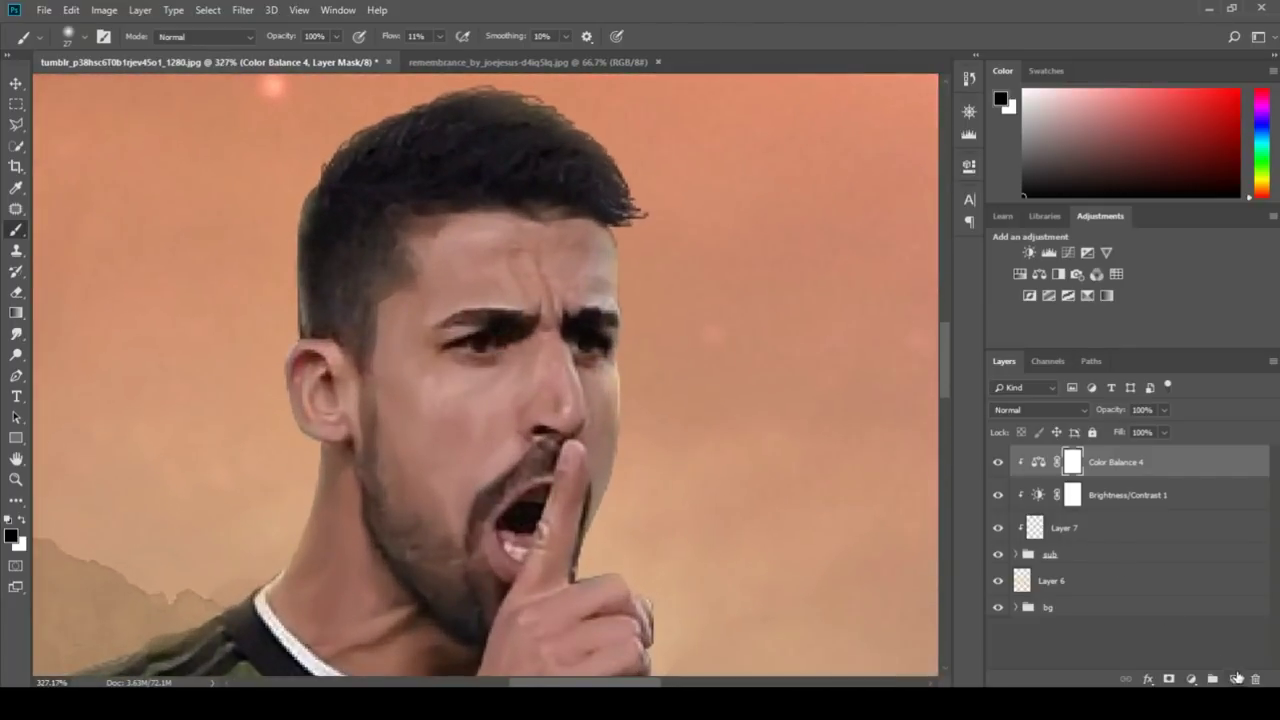
left_click(1237, 678)
left_click(1092, 472, "alt")
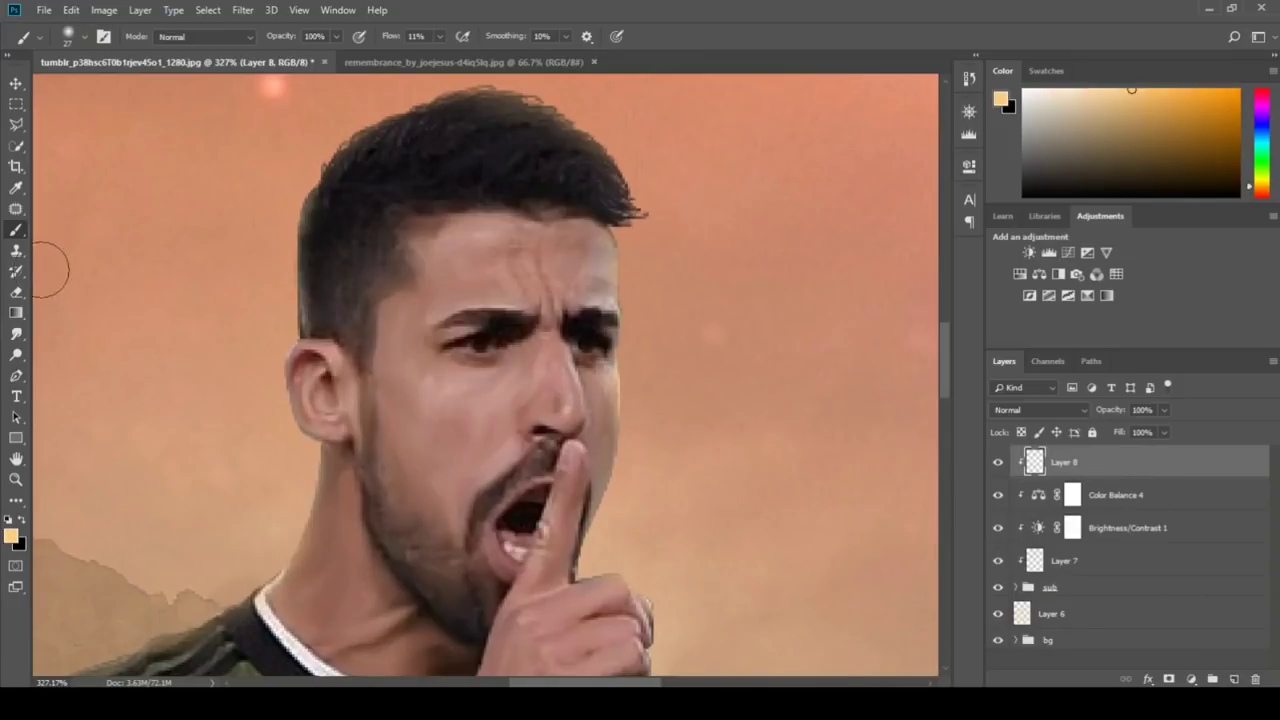
left_click(1012, 410)
left_click(1004, 213)
- Paint black beside the nose, then shrink the brush to 6 px
left_click_drag(345, 358, 353, 396)
scroll(523, 420, "up", 1)
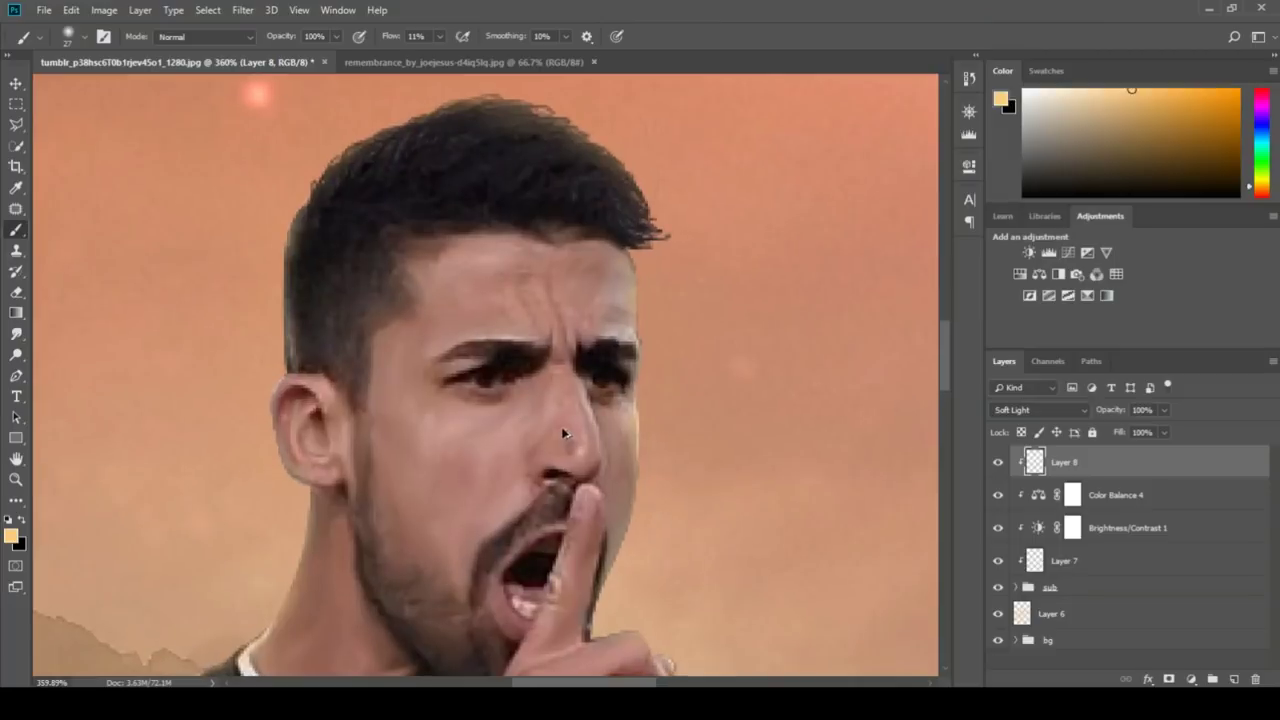
key("x")
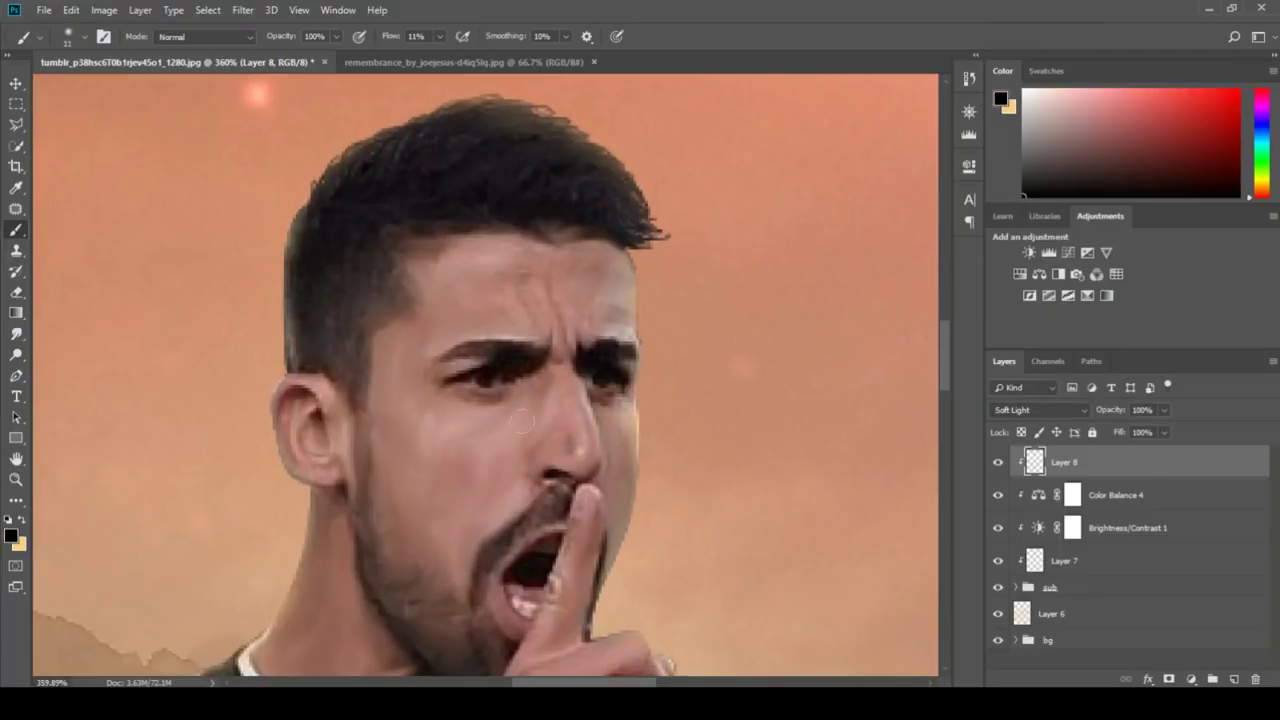
mouse_move(539, 395)
left_mouse_down()
mouse_move(522, 481)
mouse_move(548, 478)
left_mouse_up()
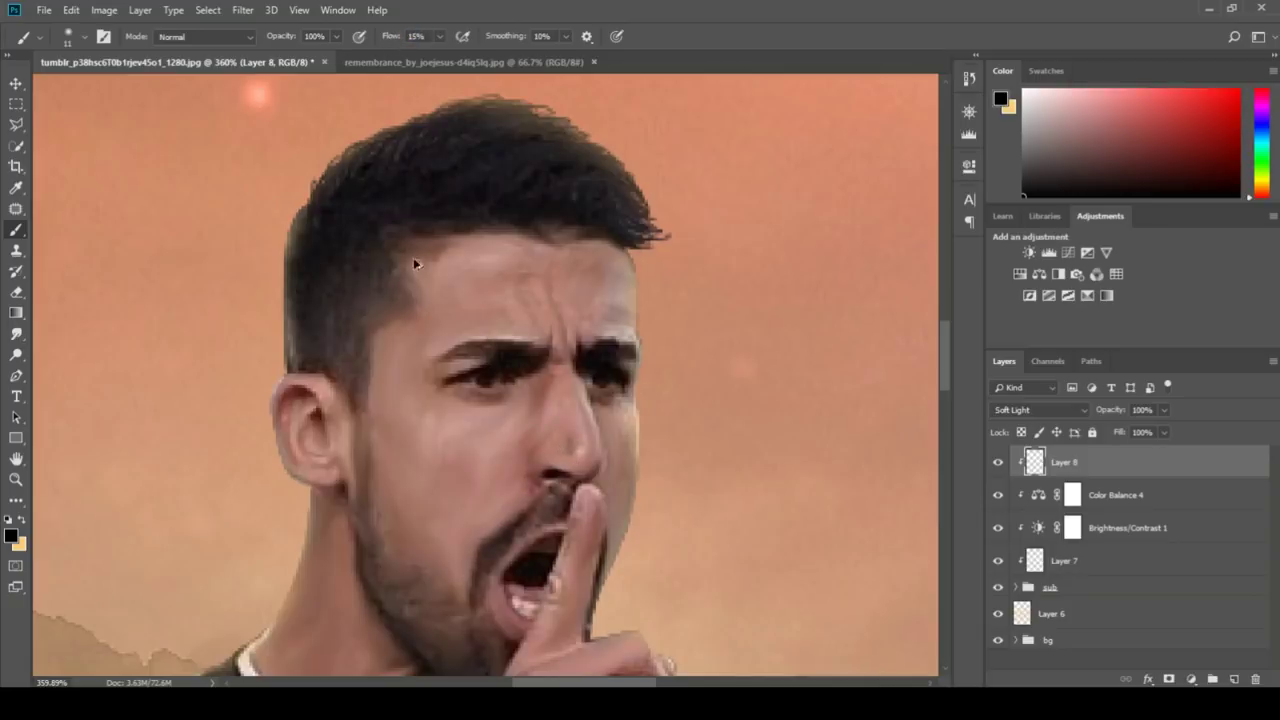
mouse_move(331, 383)
left_mouse_down()
mouse_move(310, 398)
mouse_move(298, 460)
left_mouse_up()
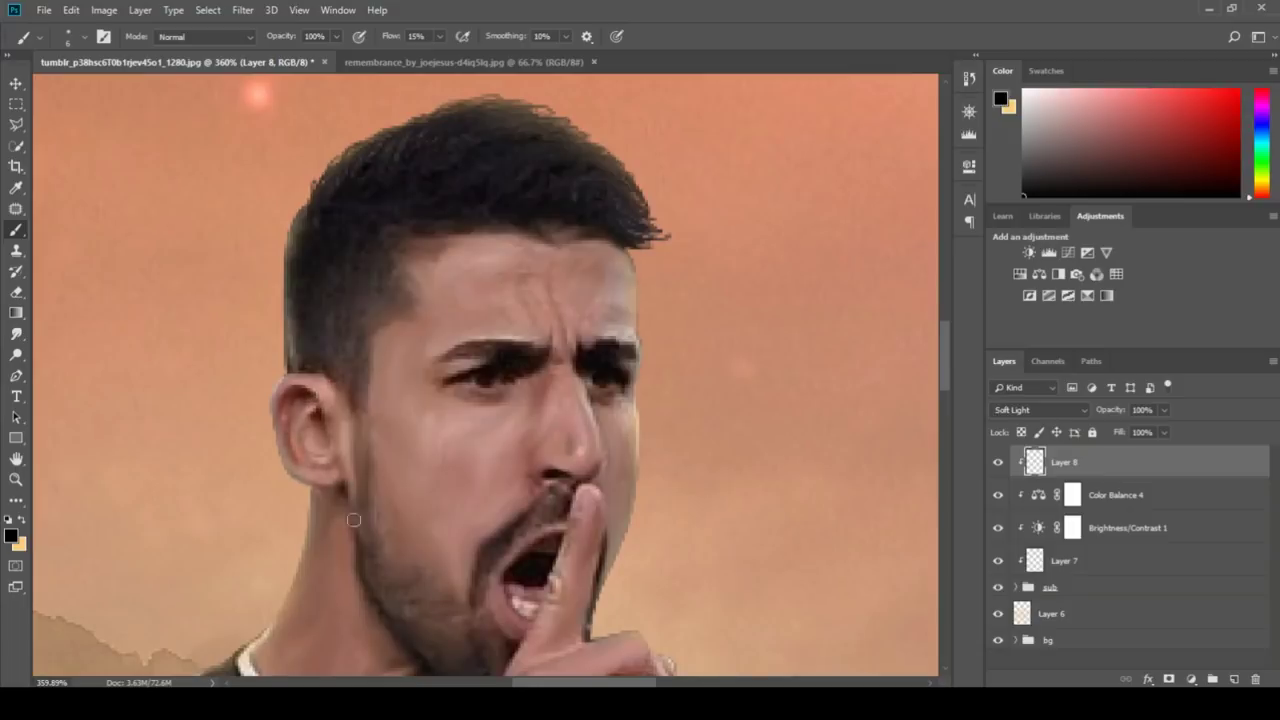
scroll(365, 465, "down", 3)
scroll(363, 474, "down", 1)
- Darken the neck below the jaw down toward the collar with soft black strokes
key("bracketright")
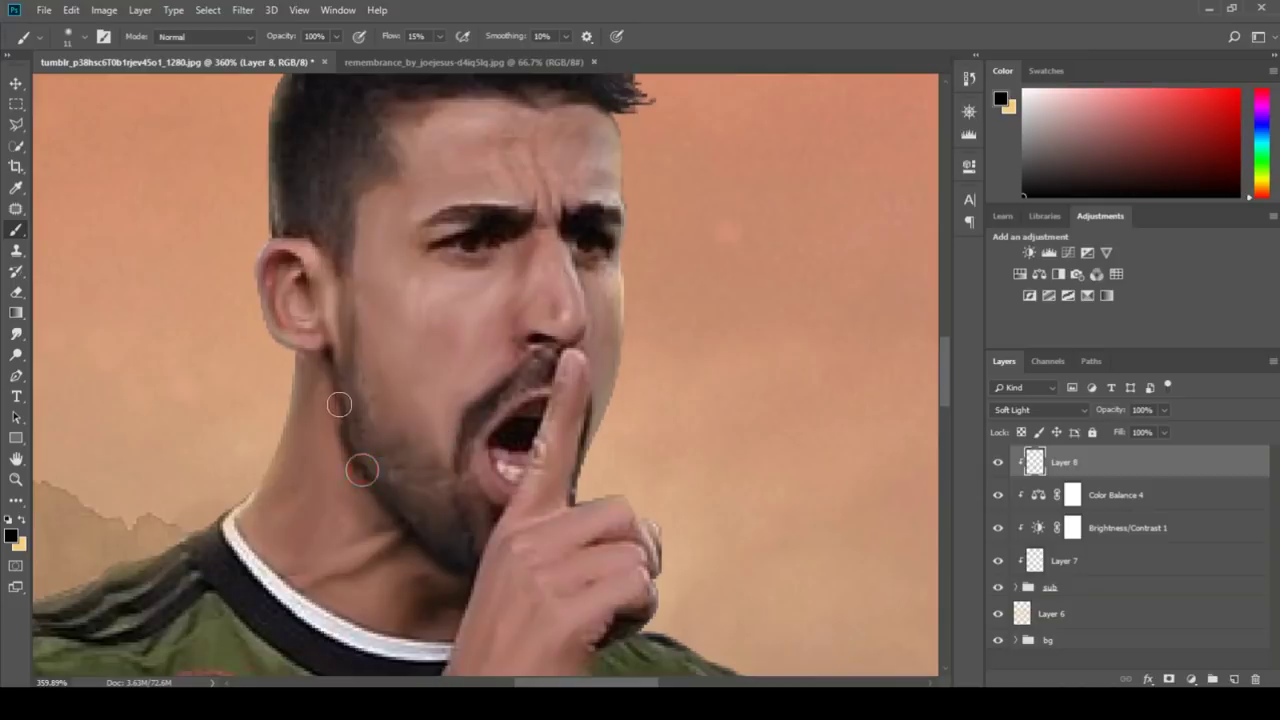
mouse_move(374, 516)
left_mouse_down()
mouse_move(394, 509)
mouse_move(301, 551)
left_mouse_up()
mouse_move(379, 569)
left_mouse_down()
mouse_move(409, 543)
mouse_move(457, 586)
mouse_move(449, 609)
mouse_move(436, 622)
mouse_move(372, 614)
mouse_move(285, 556)
left_mouse_up()
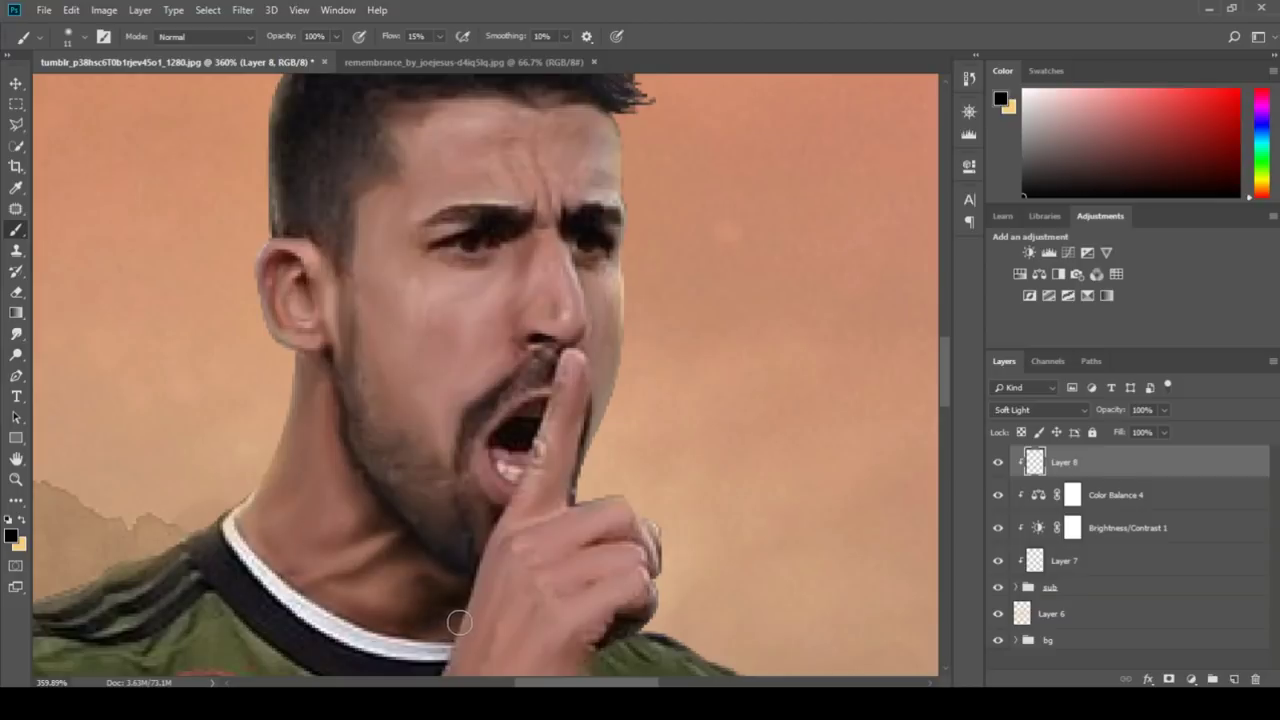
mouse_move(367, 407)
left_mouse_down()
mouse_move(380, 390)
mouse_move(489, 515)
left_mouse_up()
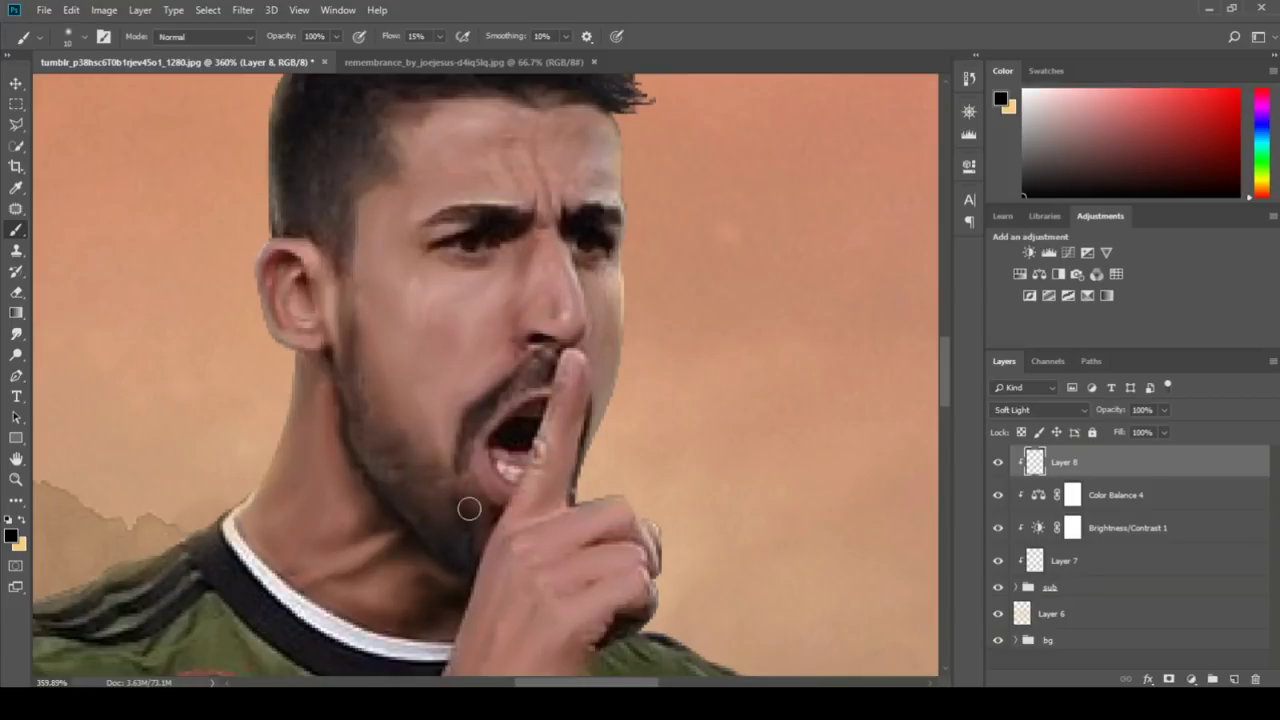
scroll(551, 352, "down", 2)
scroll(551, 352, "down", 1)
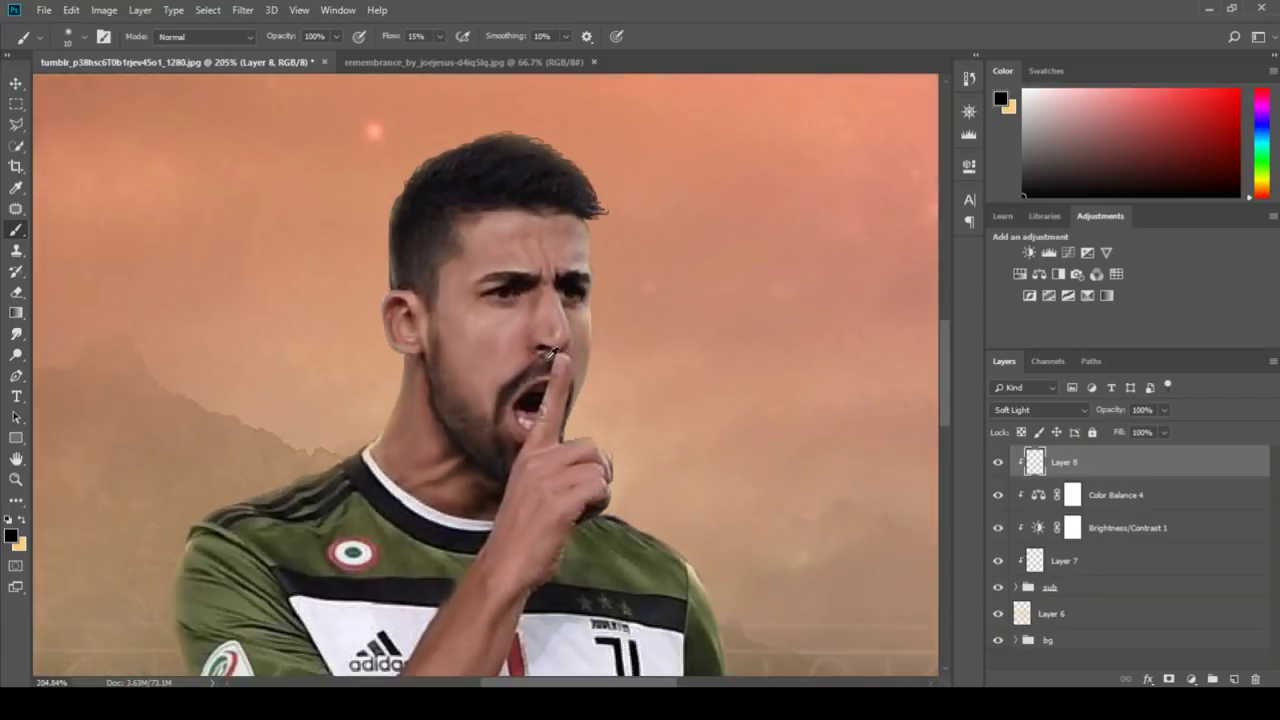
scroll(551, 352, "up", 3)
- Shade the beard, nose sides and under-eye areas at a soft 17 px brush
left_click_drag(513, 400, 495, 515)
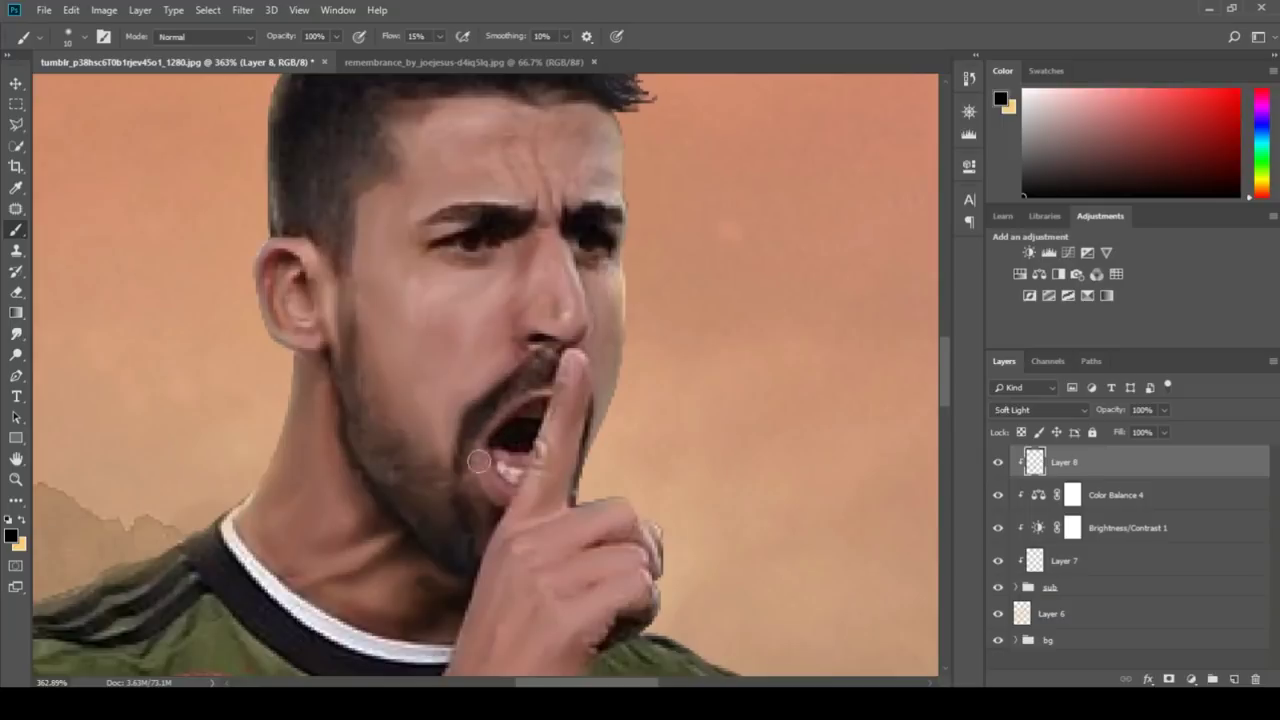
scroll(537, 409, "up", 3)
left_click_drag(540, 472, 536, 409)
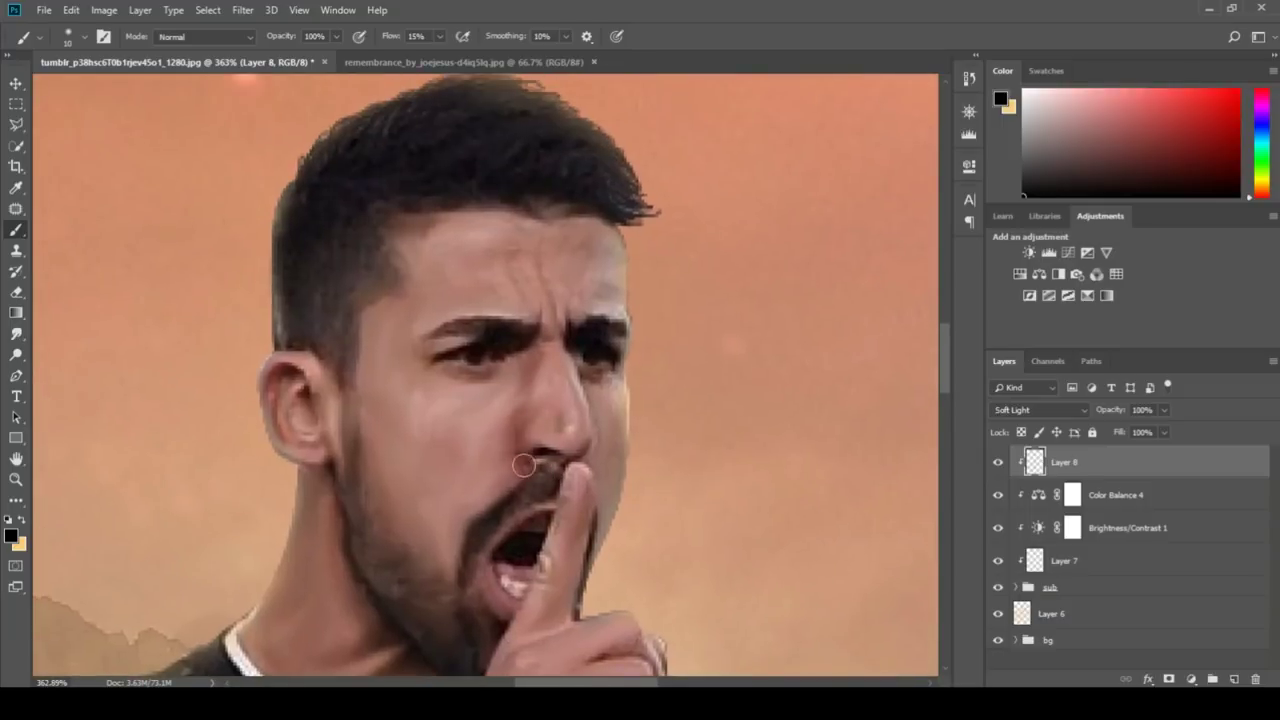
left_click_drag(524, 465, 486, 490)
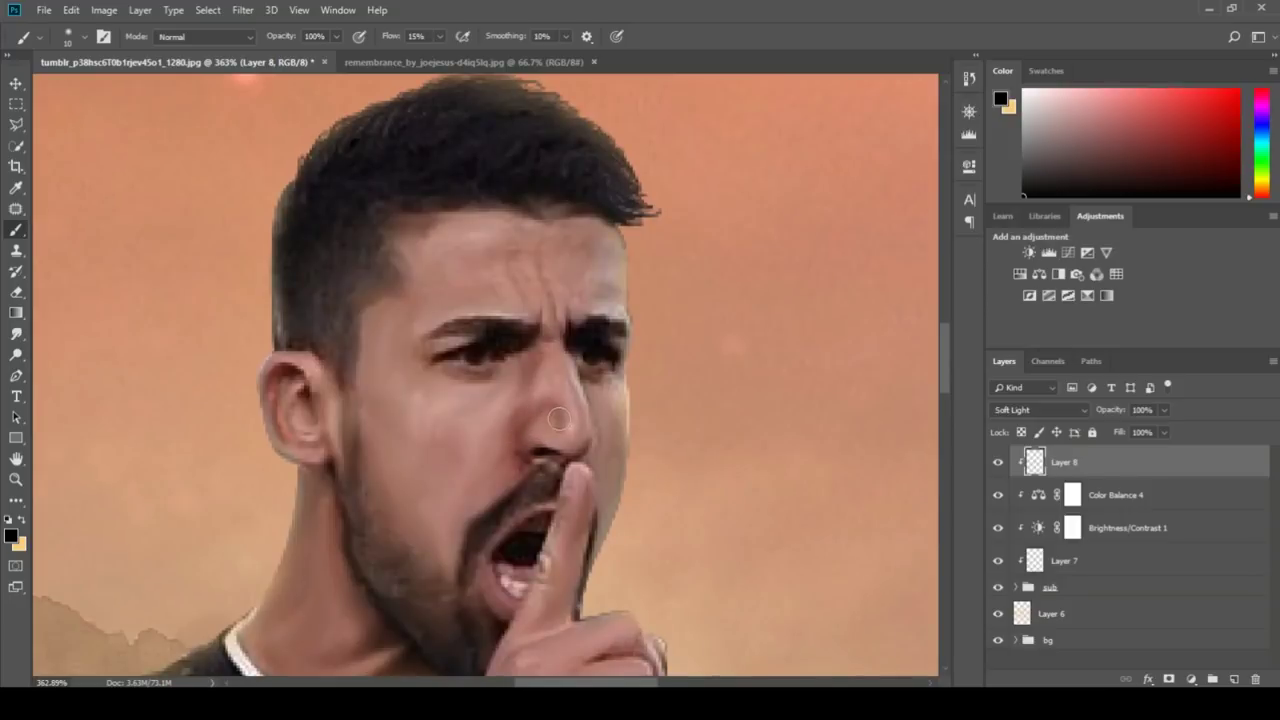
mouse_move(549, 395)
left_mouse_down()
mouse_move(503, 375)
mouse_move(416, 380)
left_mouse_up()
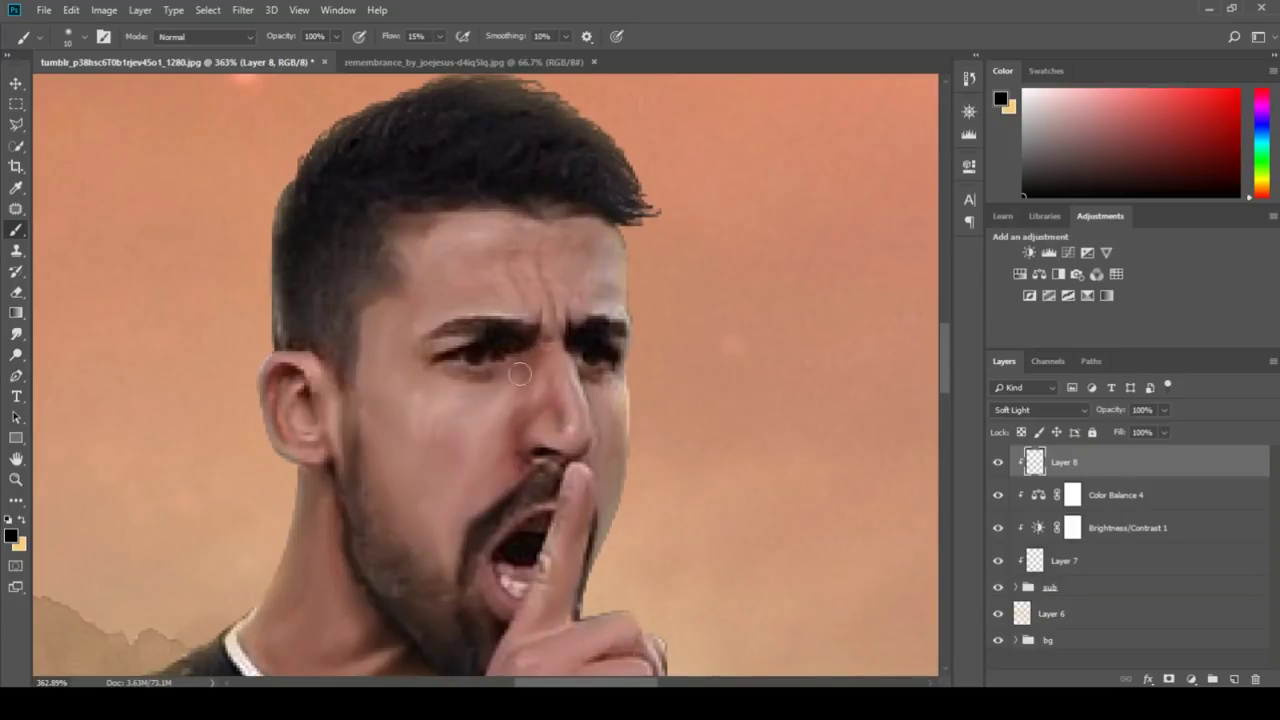
left_click_drag(519, 373, 418, 410)
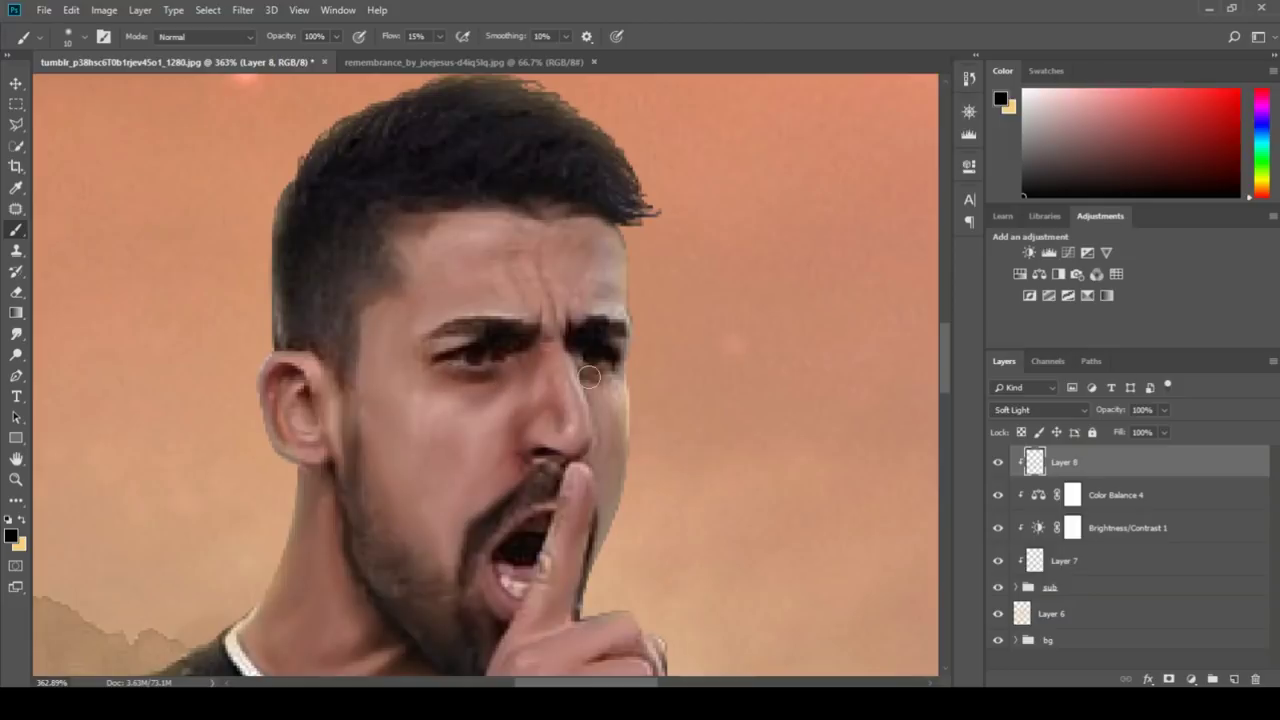
left_click_drag(607, 378, 600, 412)
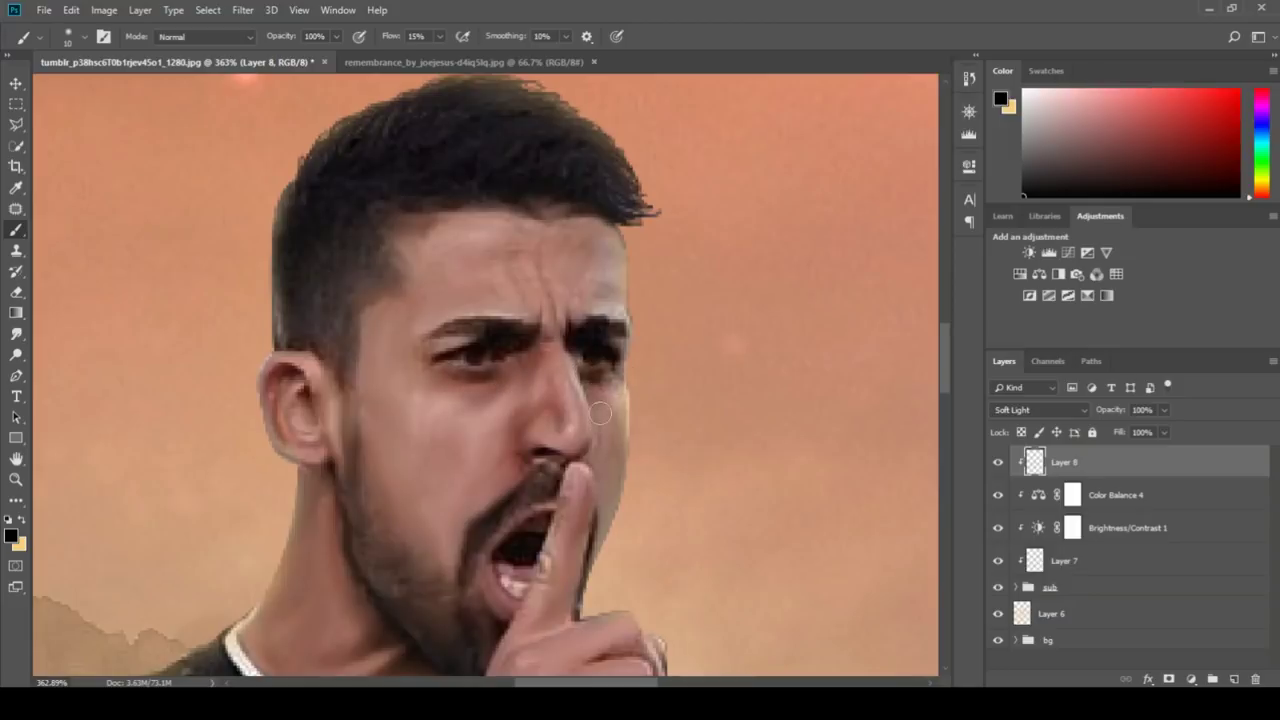
- Deepen the frown crease, eyebrow and beard below the lip with a 10 px brush
right_click(571, 332, "alt")
left_click_drag(567, 320, 566, 282)
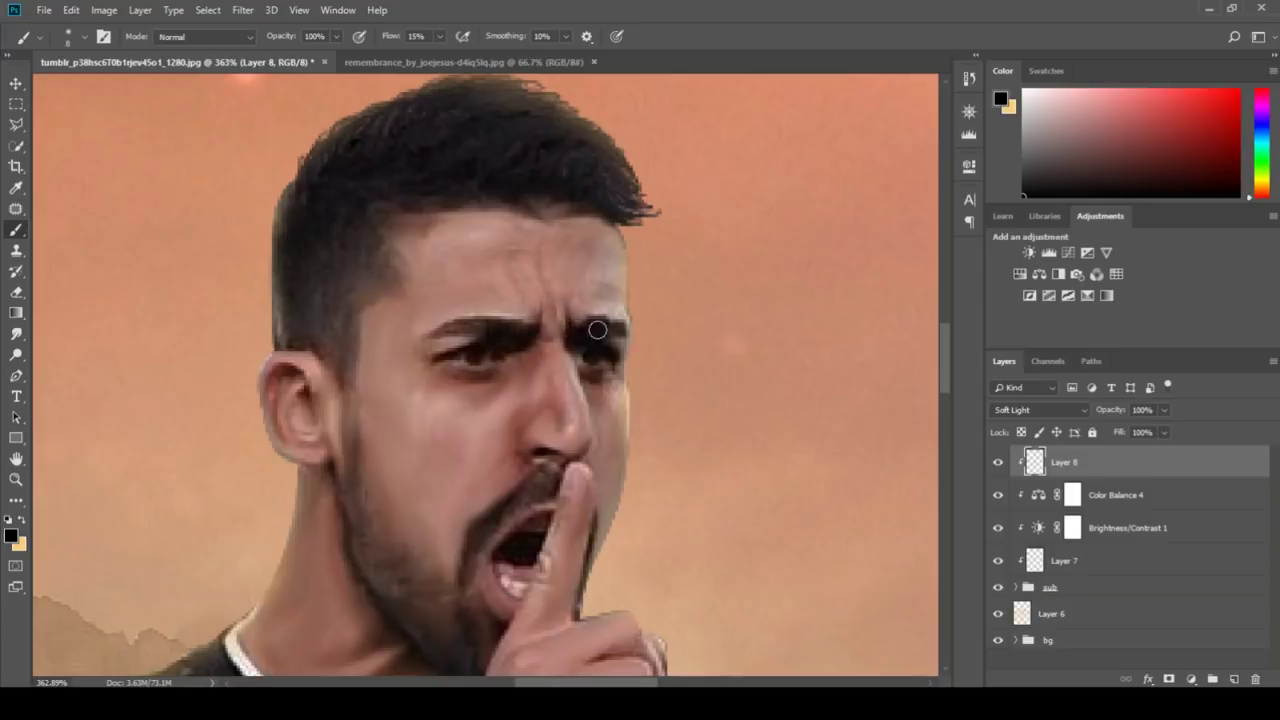
left_click_drag(457, 329, 474, 327)
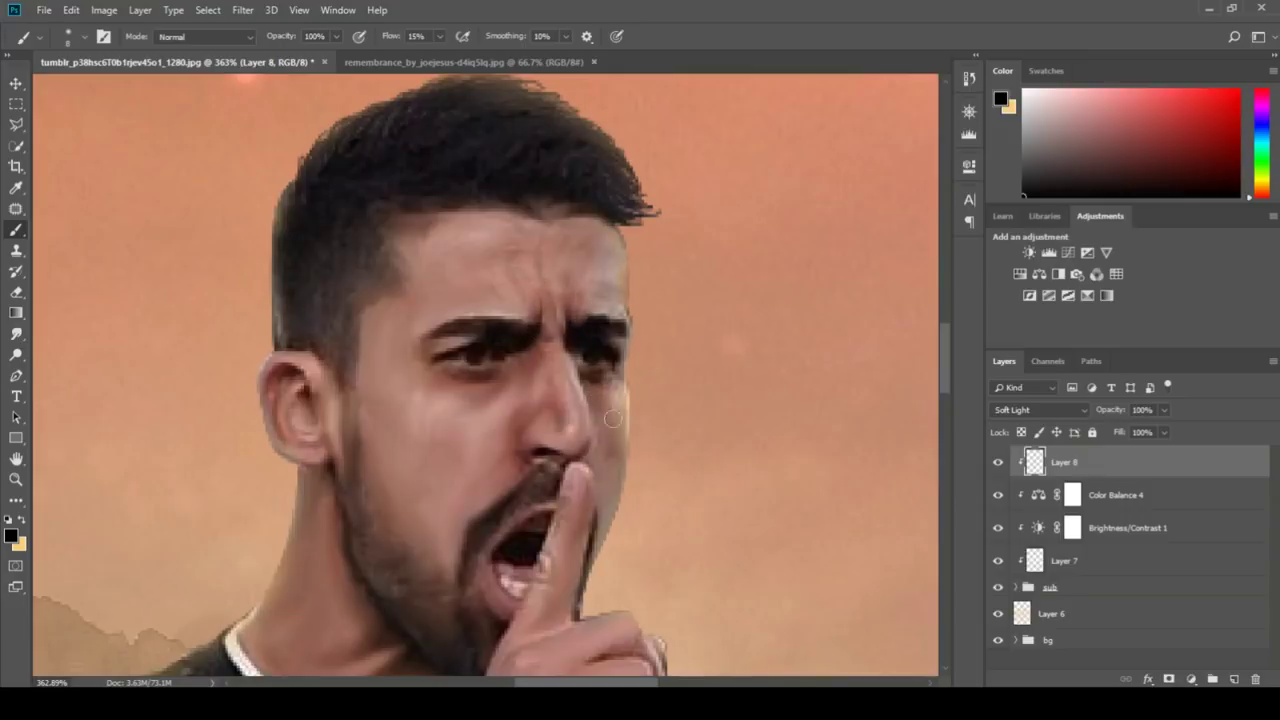
left_click_drag(605, 395, 566, 362)
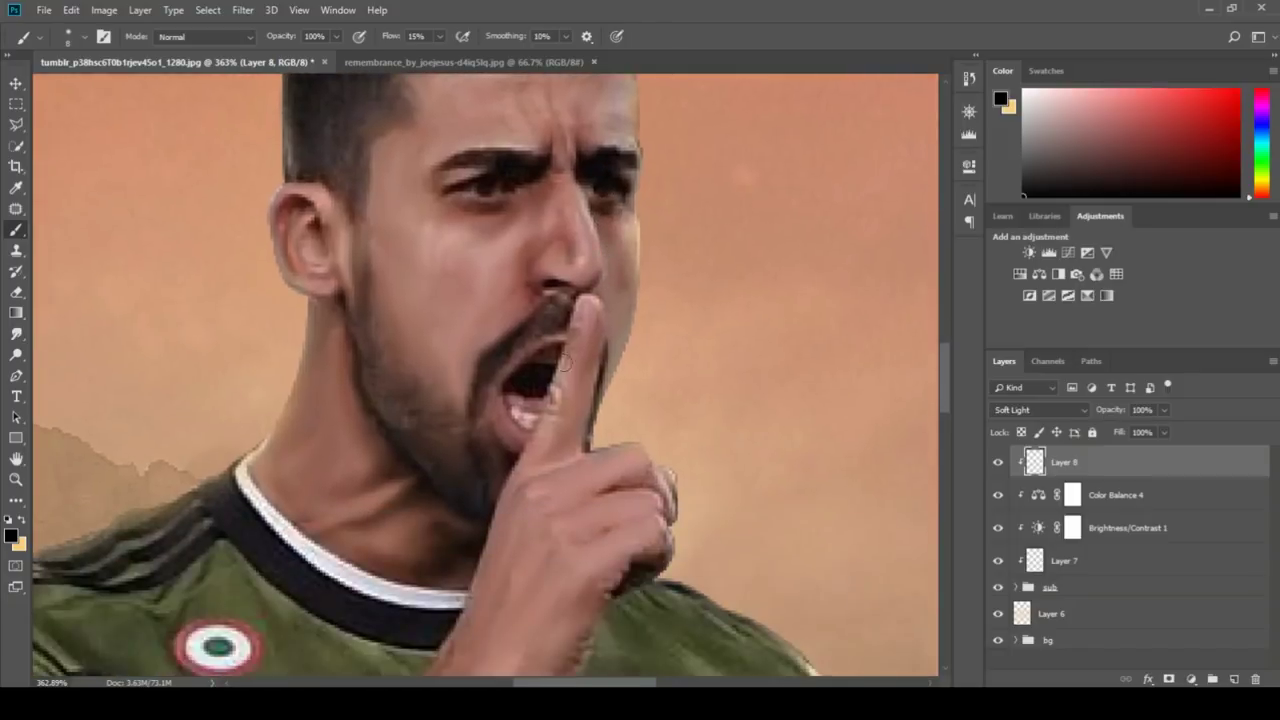
left_click_drag(493, 422, 516, 461)
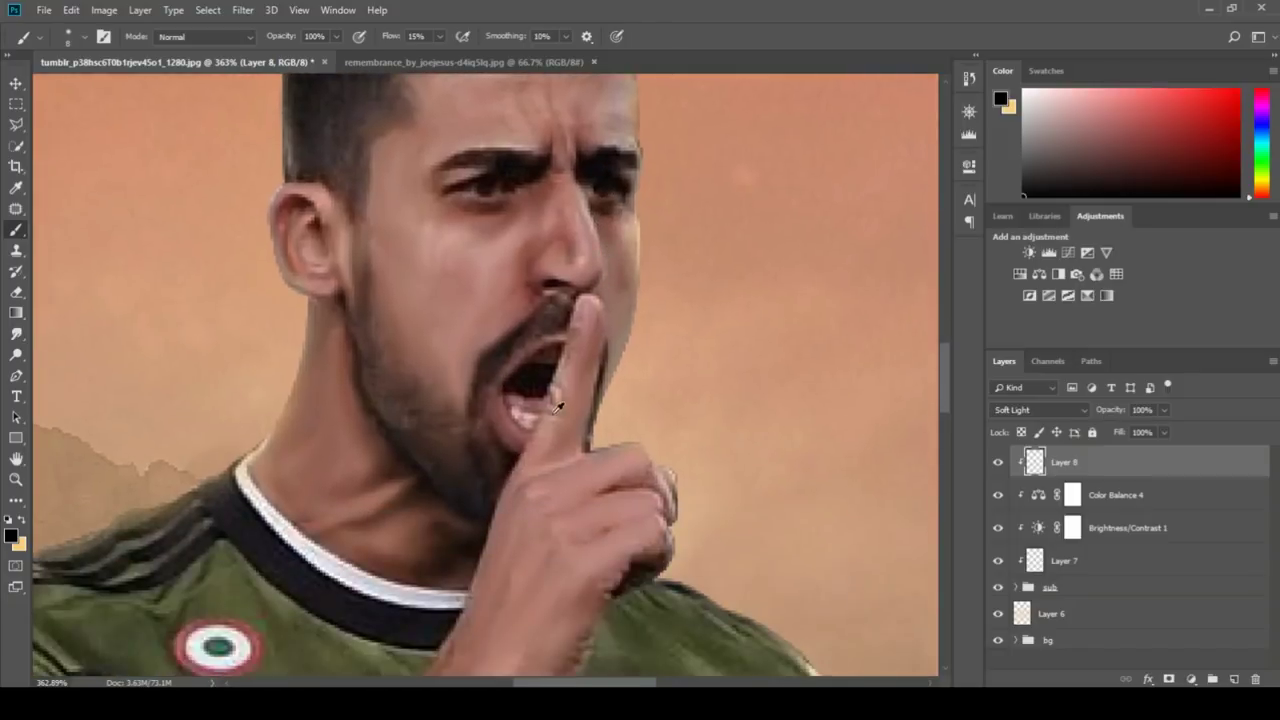
scroll(556, 405, "down", 3)
scroll(654, 331, "down", 2)
scroll(655, 328, "down", 2)
- Shade the jersey shoulder with soft strokes, resizing the brush from 27 to 12 px
scroll(657, 325, "down", 2)
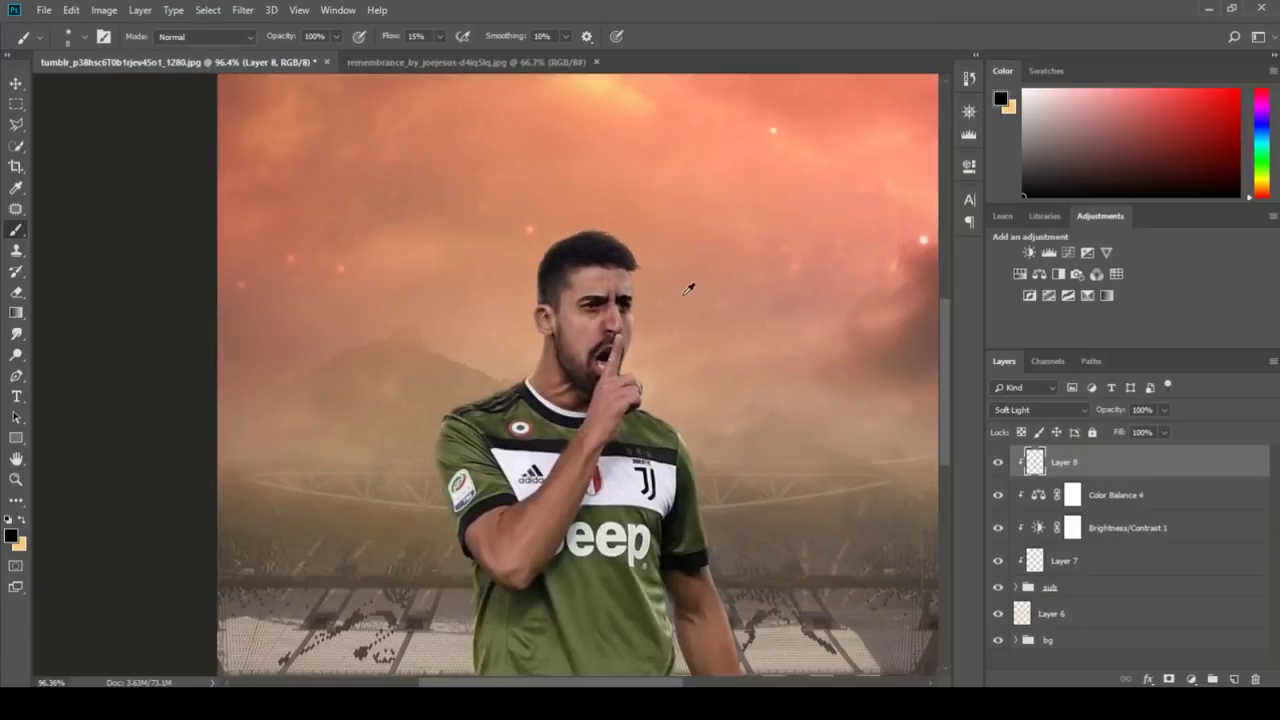
scroll(590, 260, "up", 3)
scroll(554, 362, "up", 1)
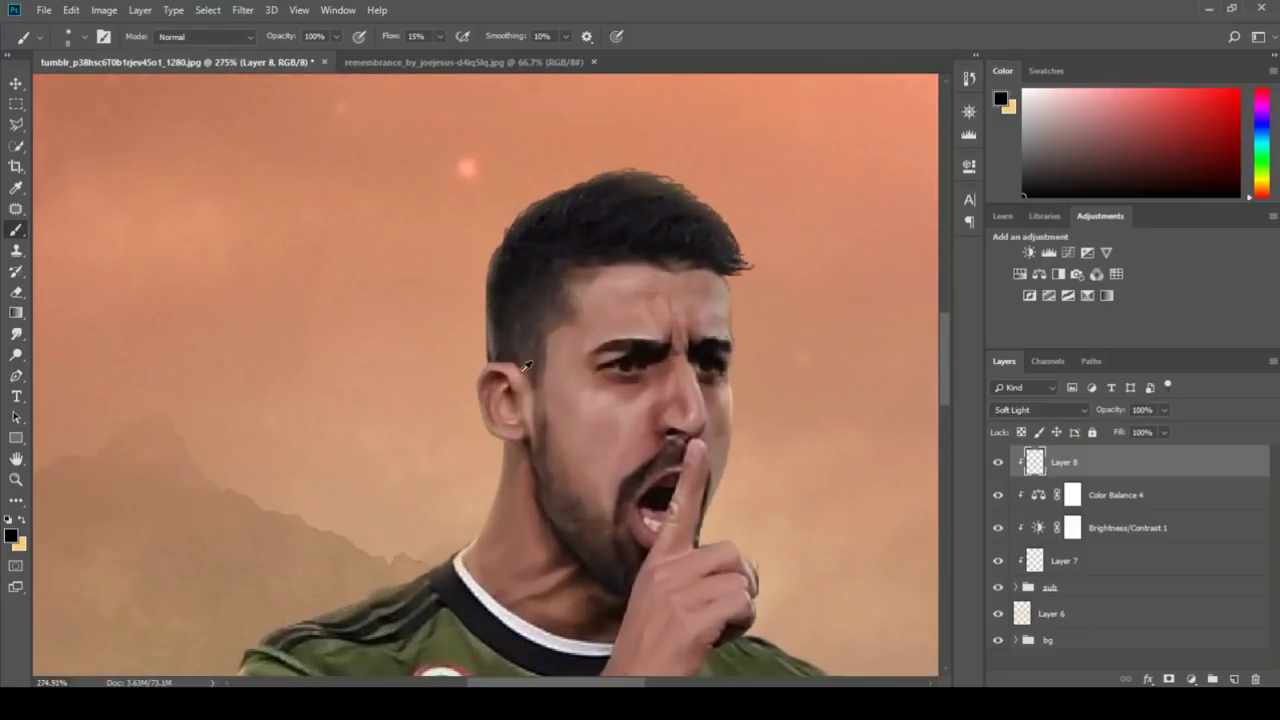
scroll(527, 366, "up", 1)
left_click_drag(543, 331, 560, 331)
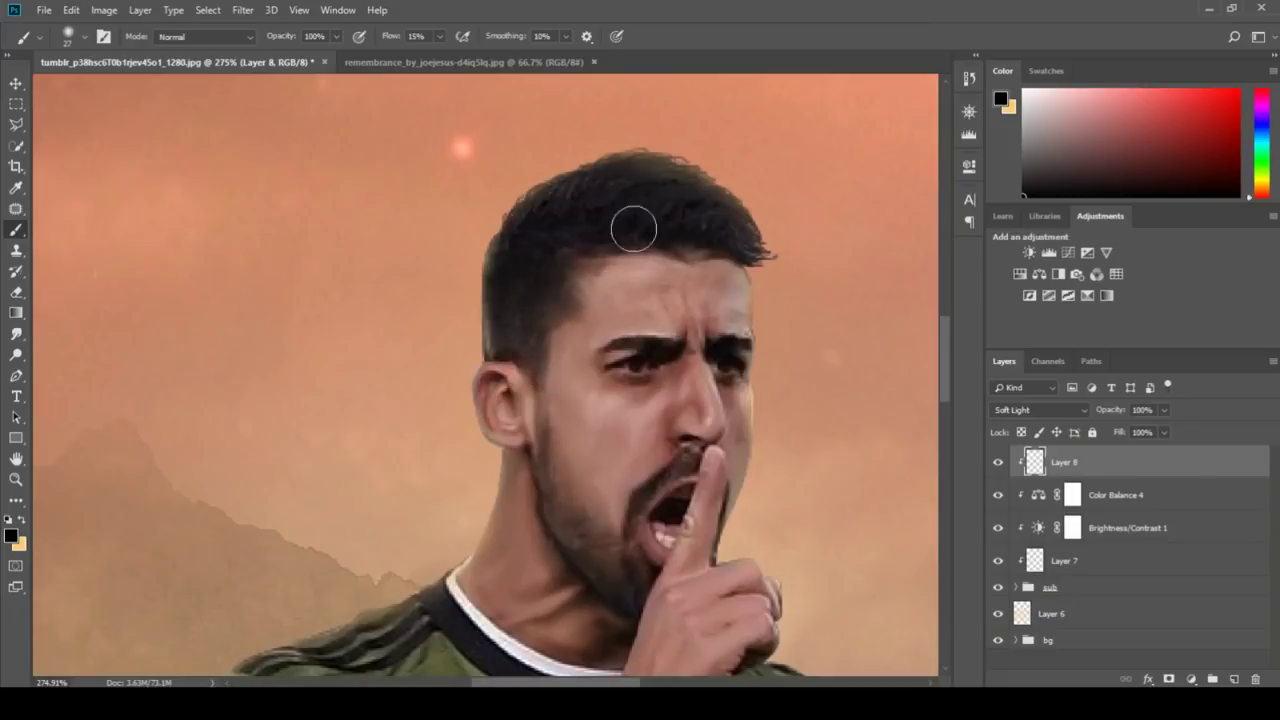
left_click_drag(535, 432, 585, 168)
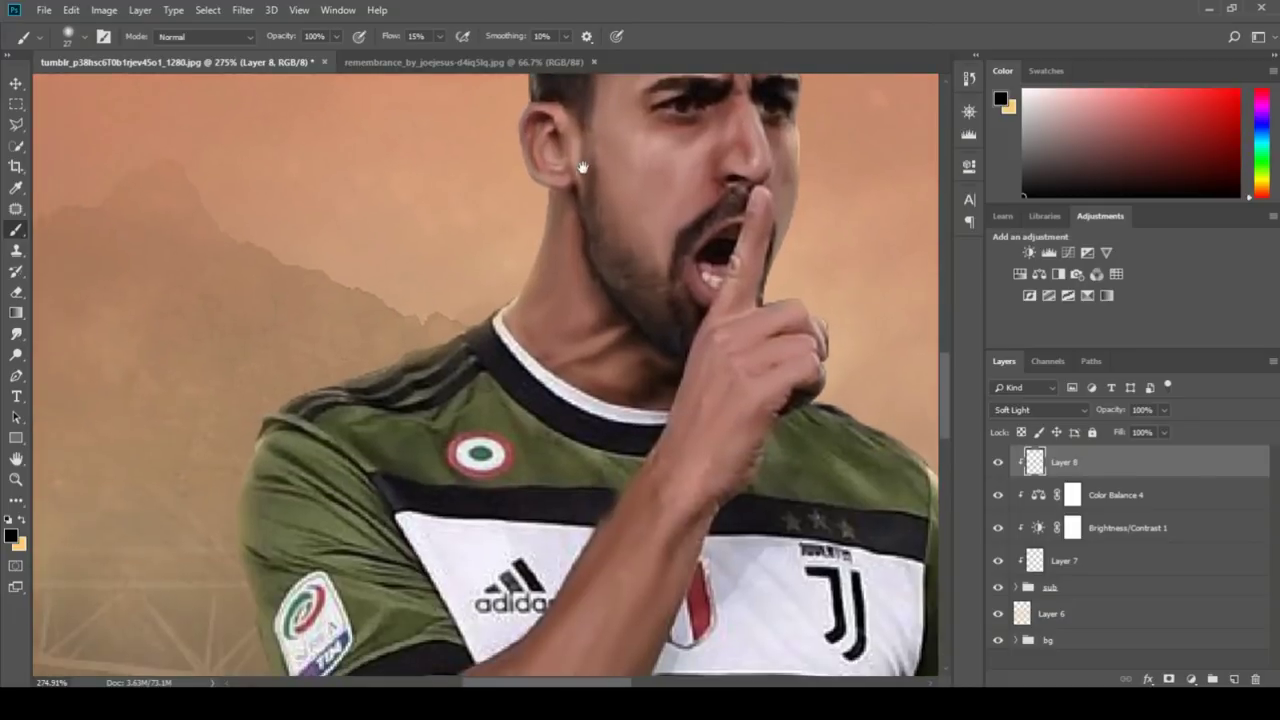
left_click_drag(545, 357, 520, 357)
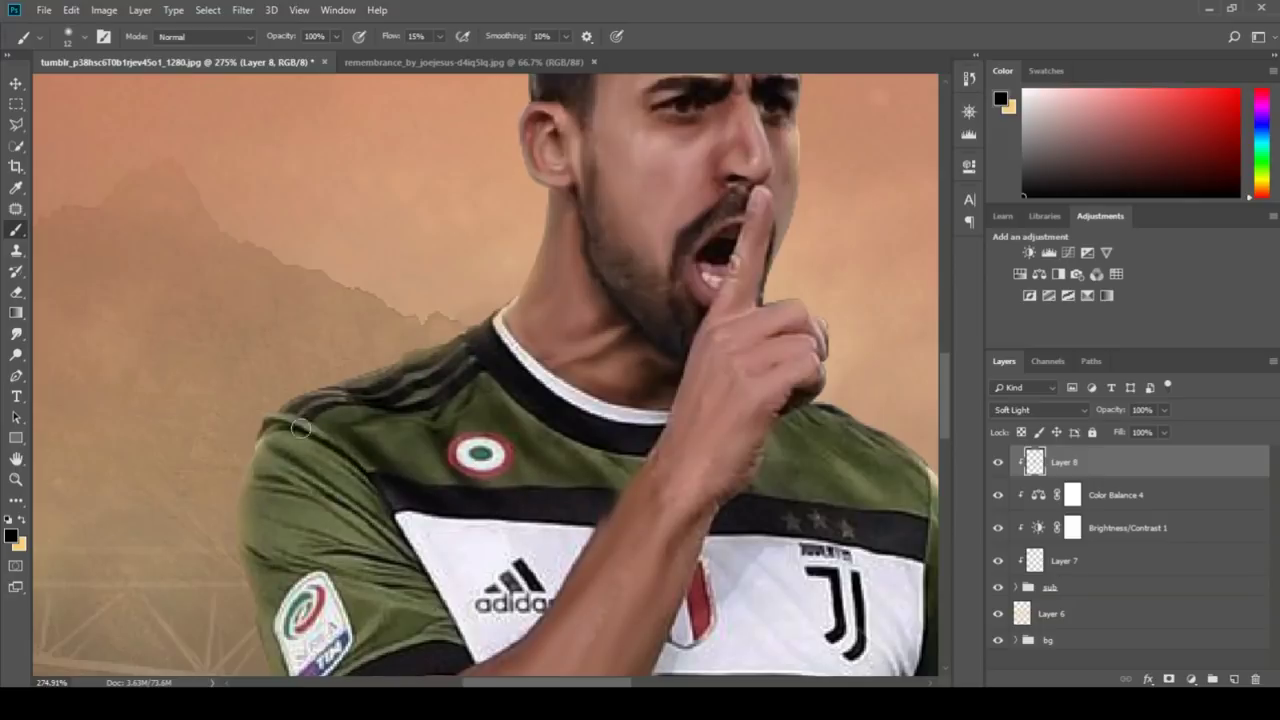
- Deepen the sleeve's fabric folds with fine and broader soft strokes
scroll(340, 400, "down", 3)
scroll(364, 371, "down", 1)
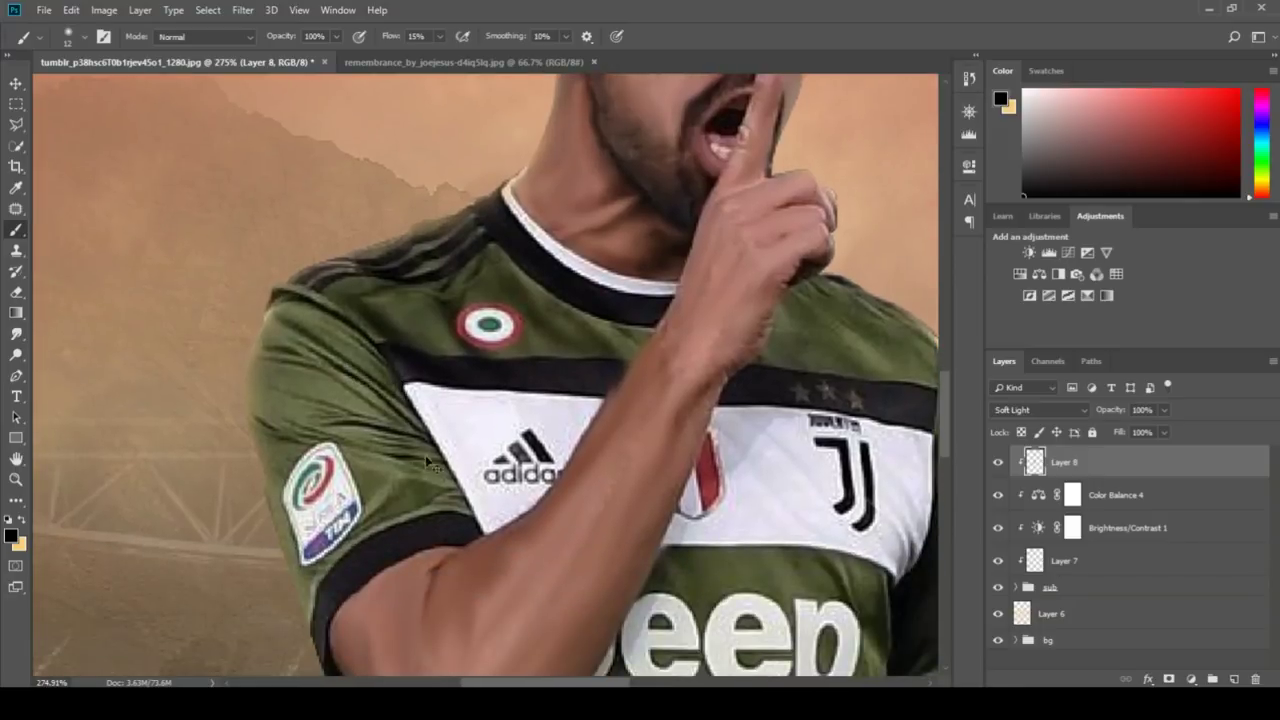
left_click_drag(425, 455, 418, 455)
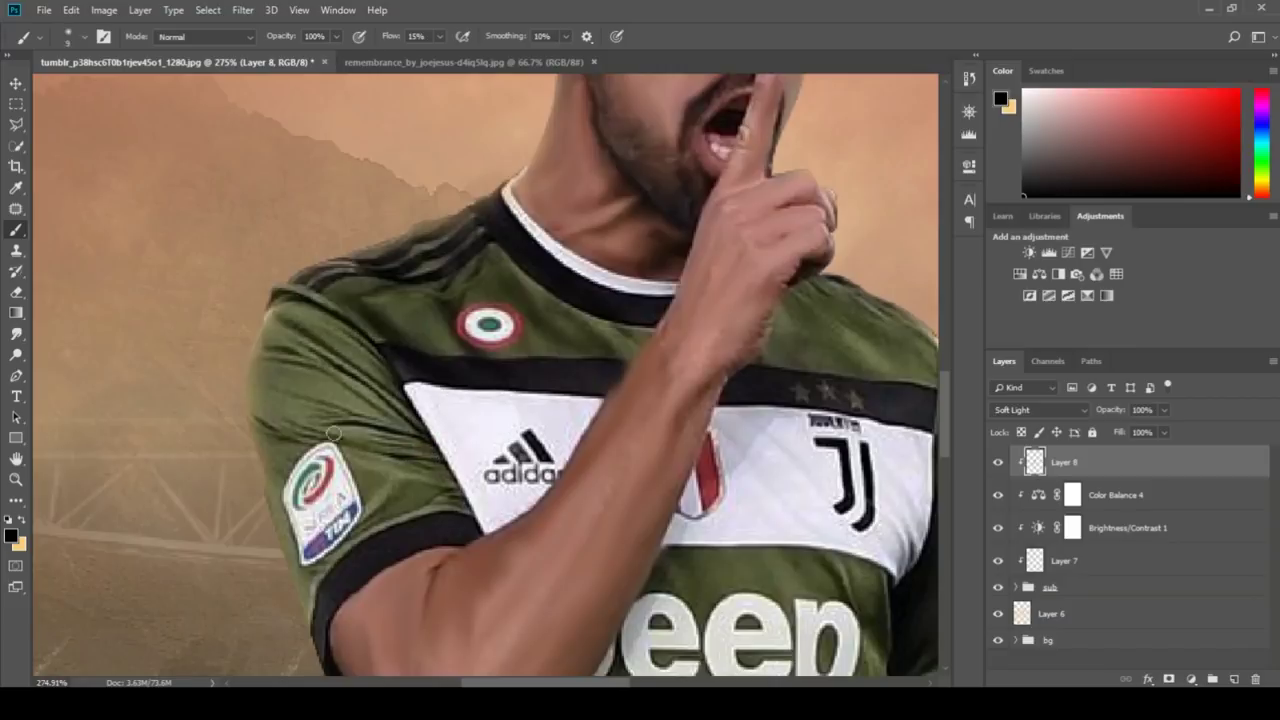
left_click_drag(318, 373, 315, 373)
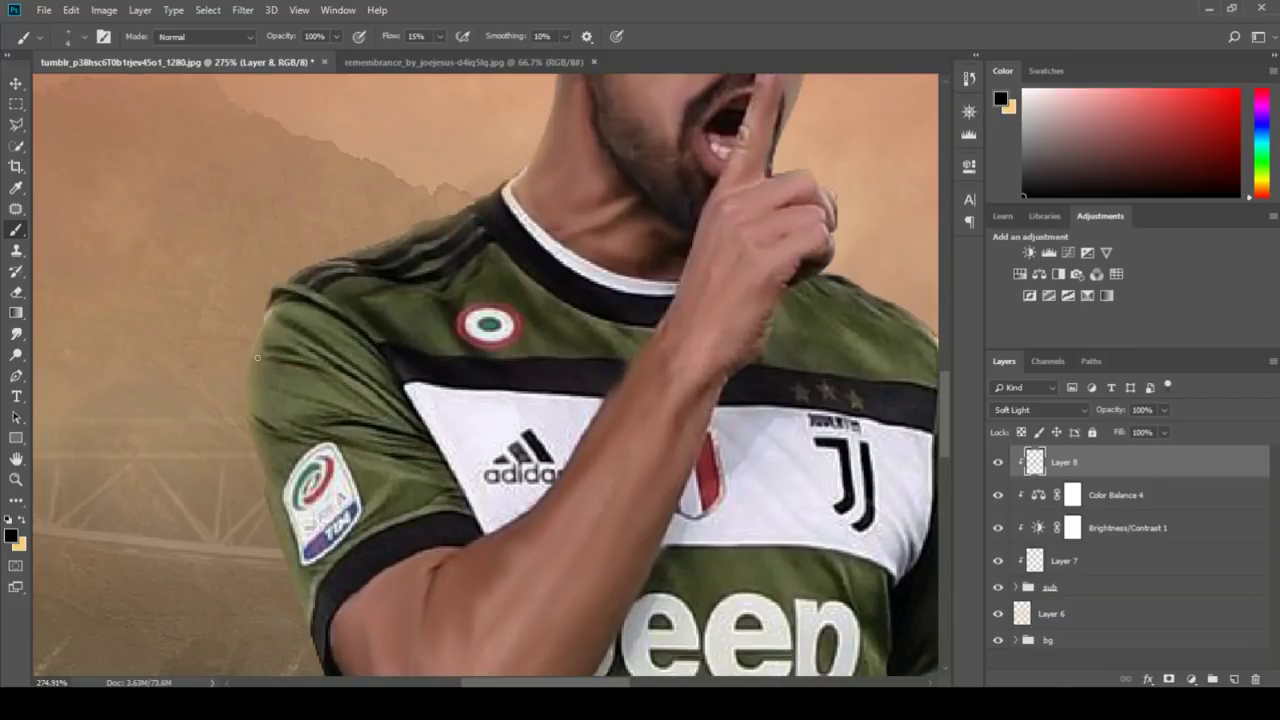
left_click_drag(404, 490, 420, 490)
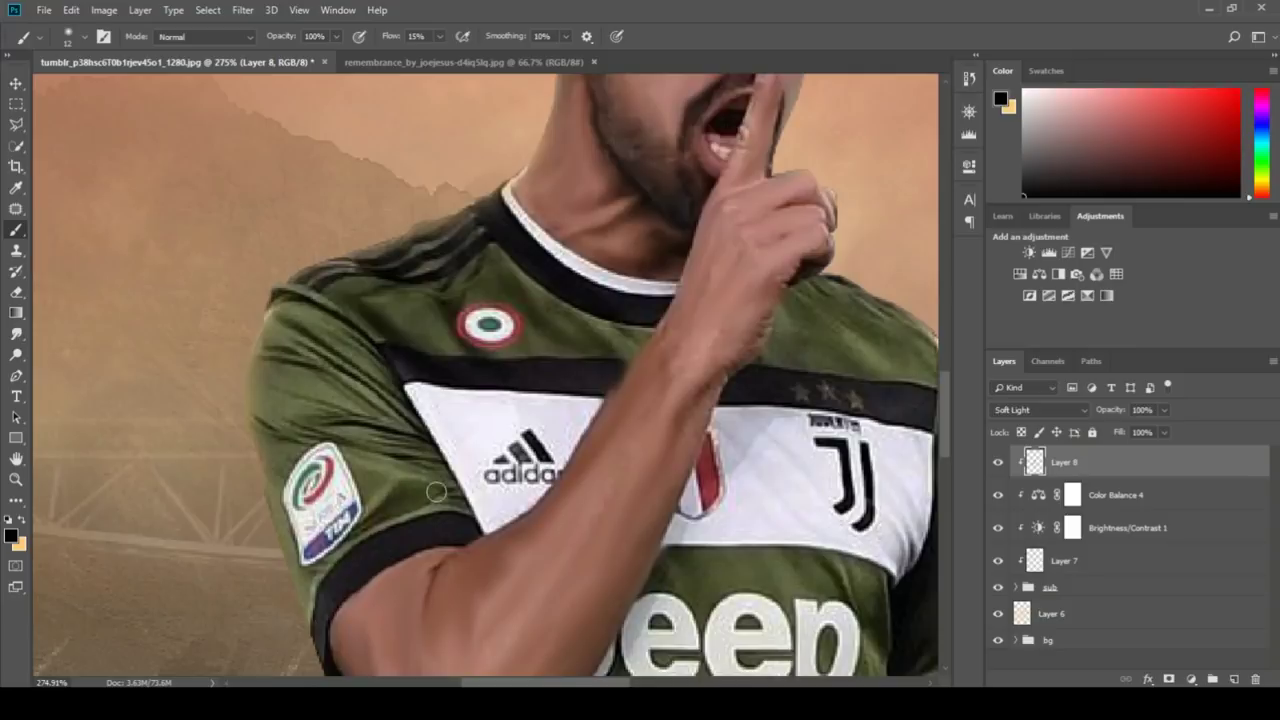
mouse_move(348, 590)
left_mouse_down()
mouse_move(396, 530)
mouse_move(423, 380)
mouse_move(280, 660)
left_mouse_up()
left_click_drag(584, 355, 554, 288)
- Shade the lower jersey hem and shirt folds, settling on brush size 15
scroll(554, 288, "down", 5)
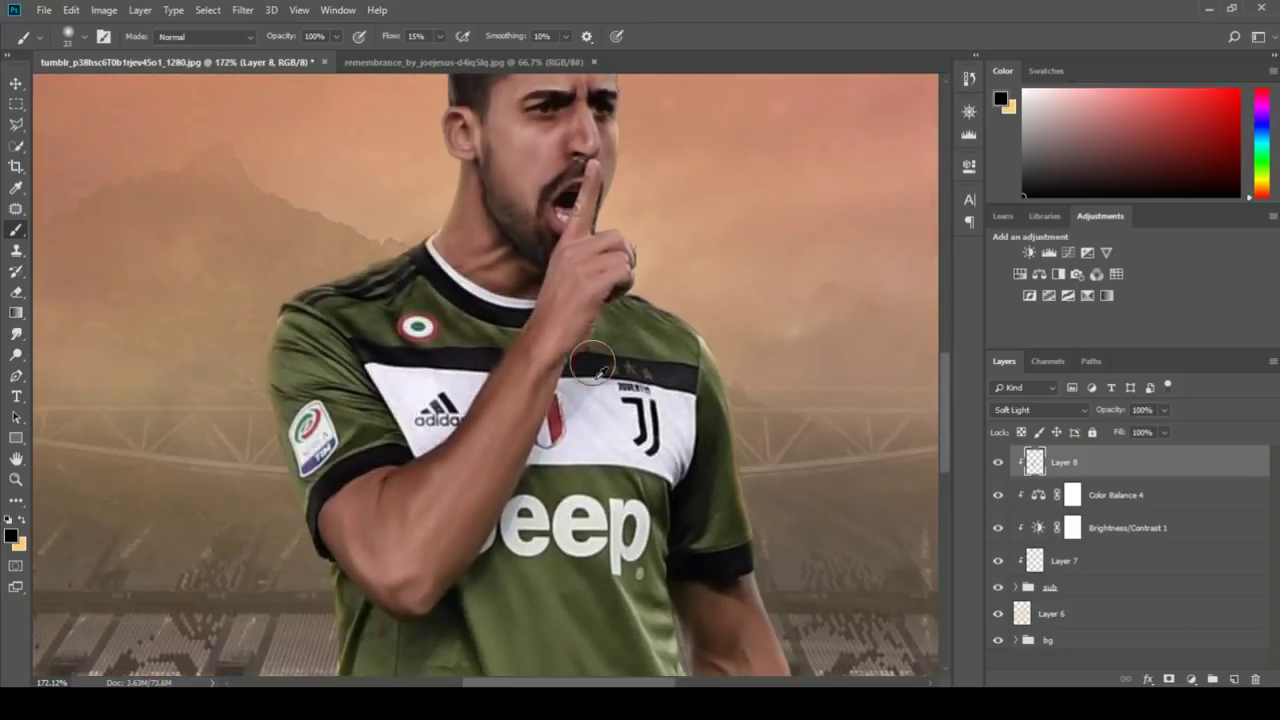
scroll(491, 434, "up", 4)
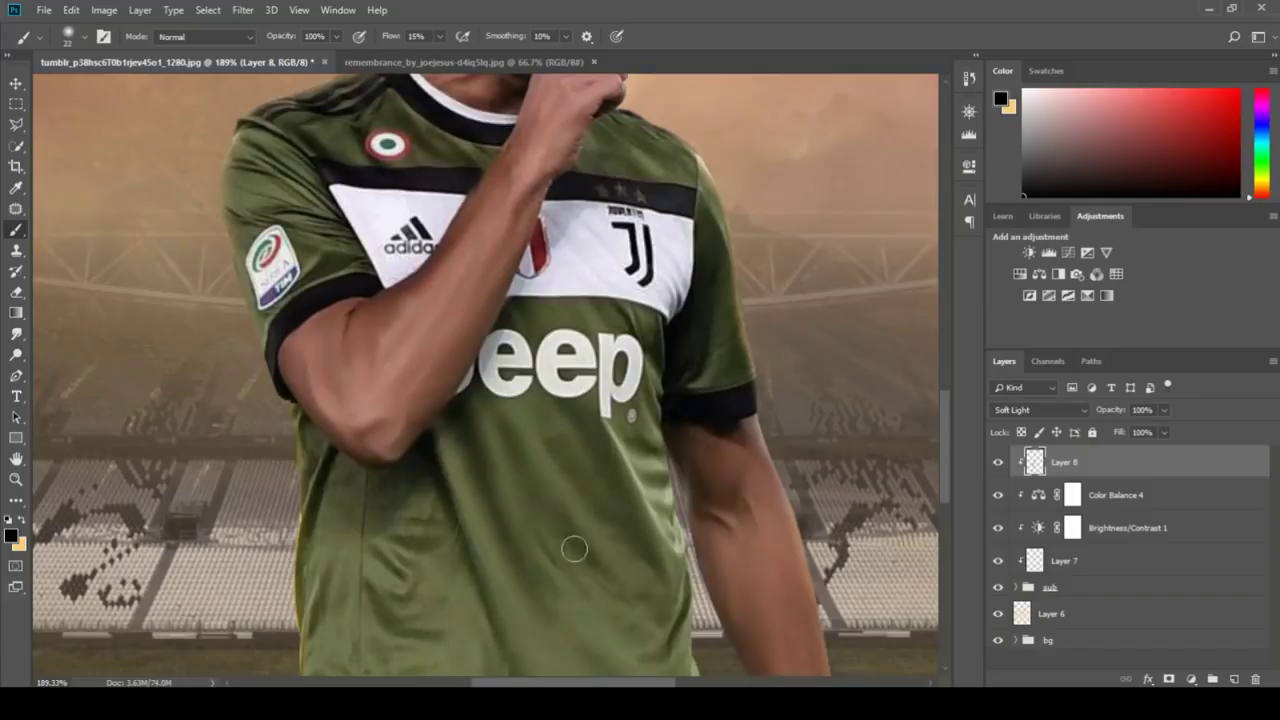
mouse_move(487, 506)
left_mouse_down()
mouse_move(500, 449)
mouse_move(437, 306)
left_mouse_up()
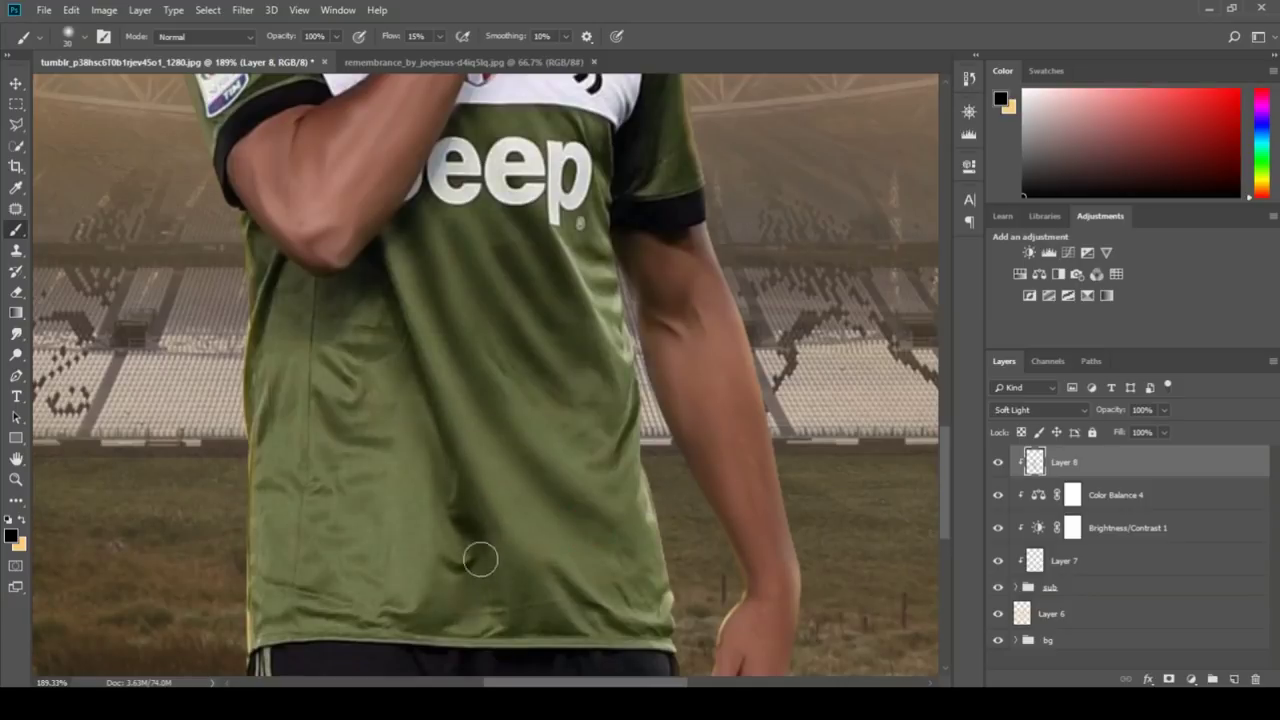
right_click(571, 614, "alt")
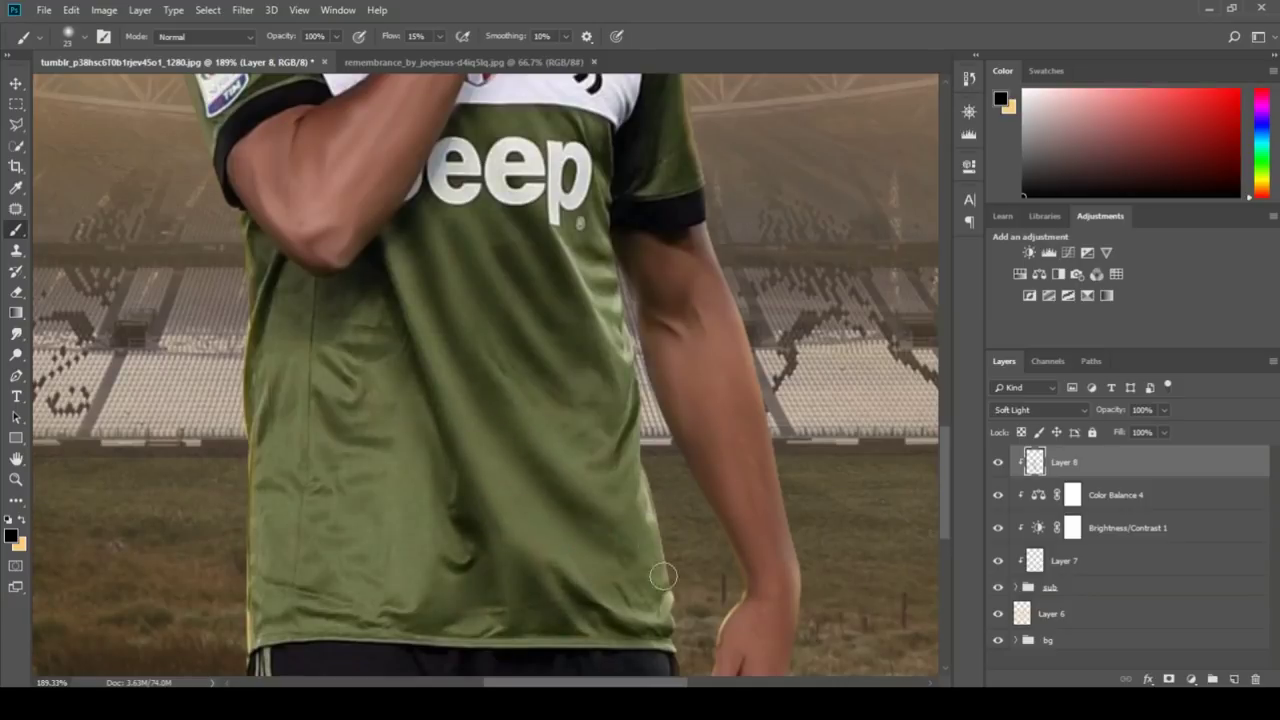
left_click_drag(360, 390, 480, 450)
right_click(480, 451, "alt")
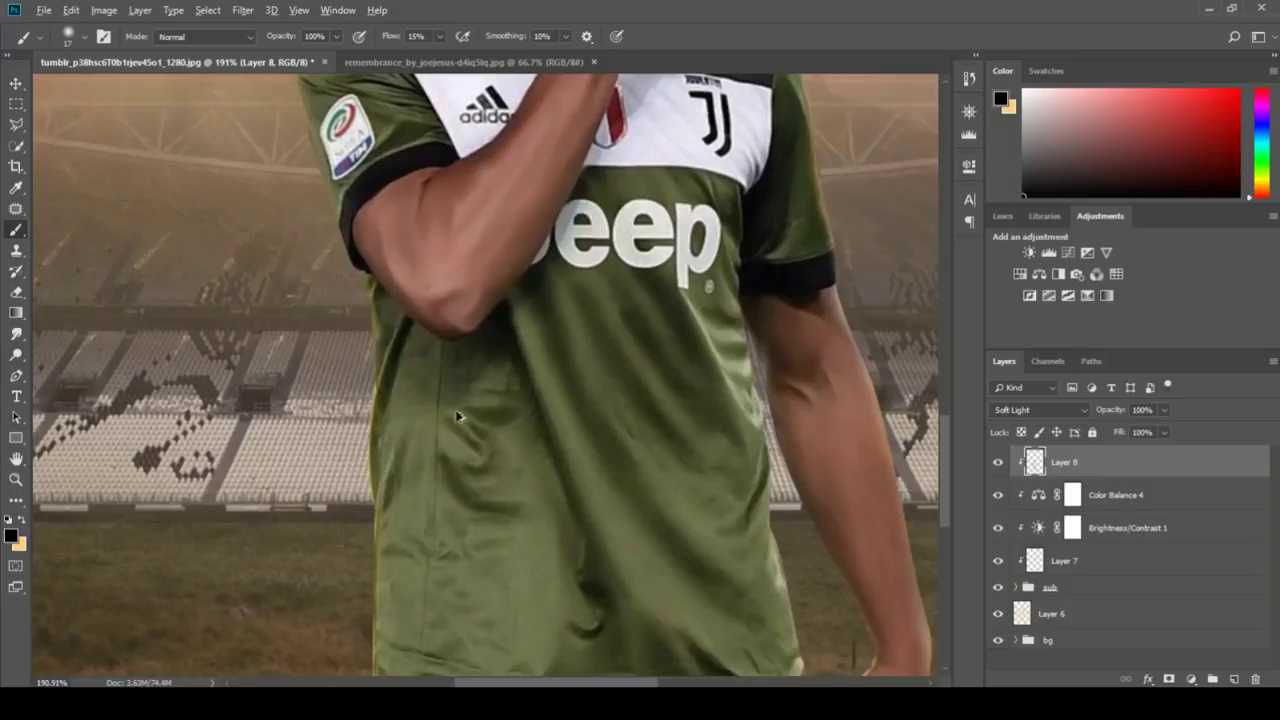
left_click_drag(560, 614, 570, 403)
right_click(556, 387, "alt")
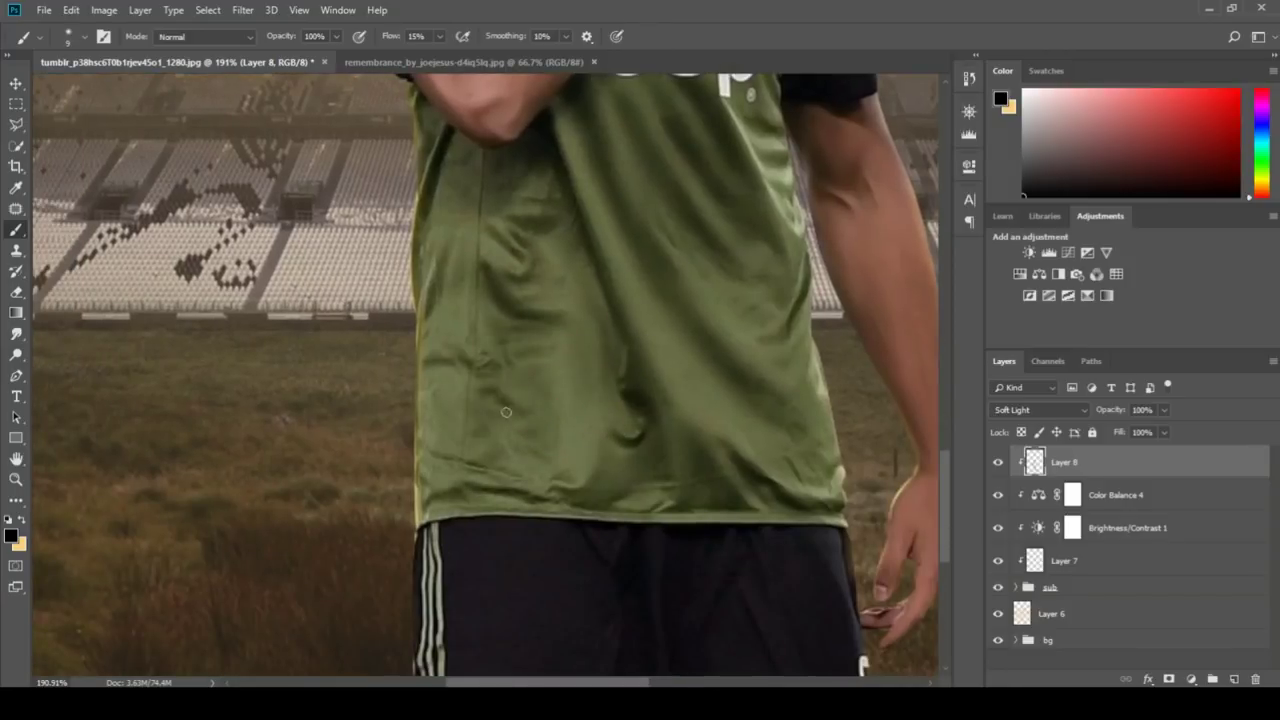
right_click(471, 251, "alt")
- Extend the dark shading along the lowered arm and hand
scroll(457, 329, "up", 3)
right_click(466, 335, "alt")
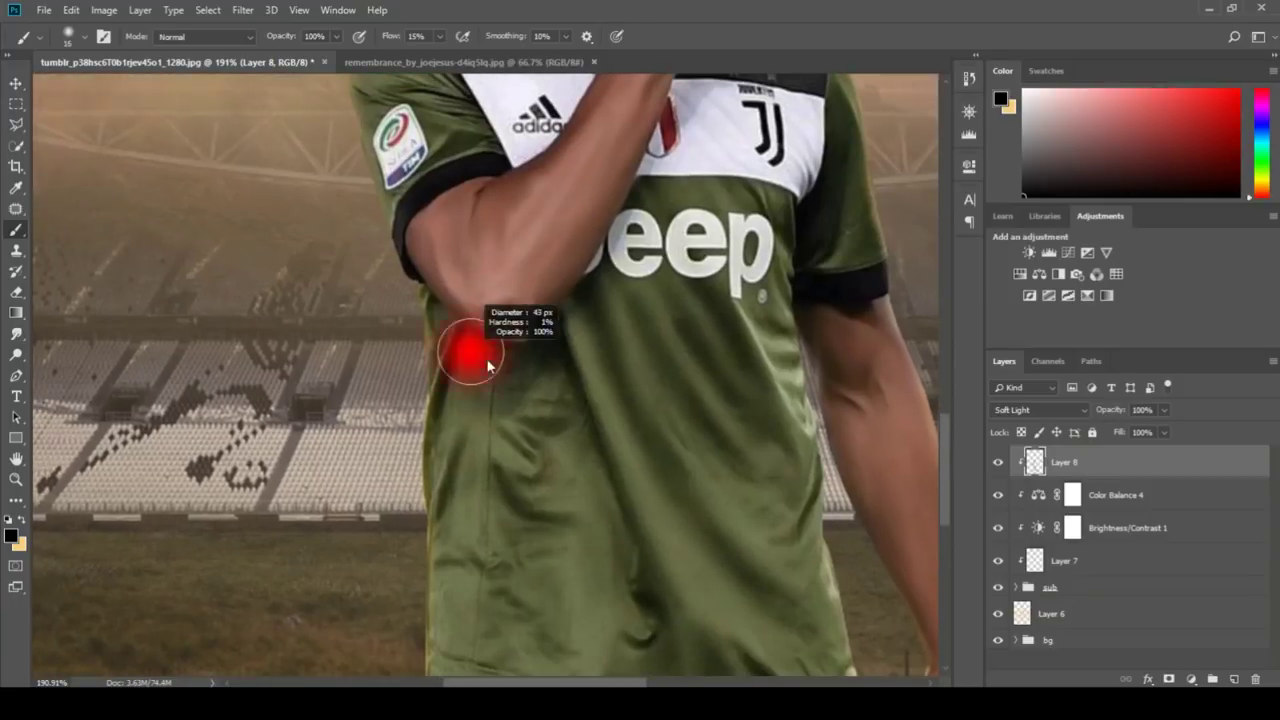
scroll(466, 335, "down", 5)
scroll(615, 343, "up", 5)
right_click(615, 343, "alt")
scroll(615, 343, "up", 1)
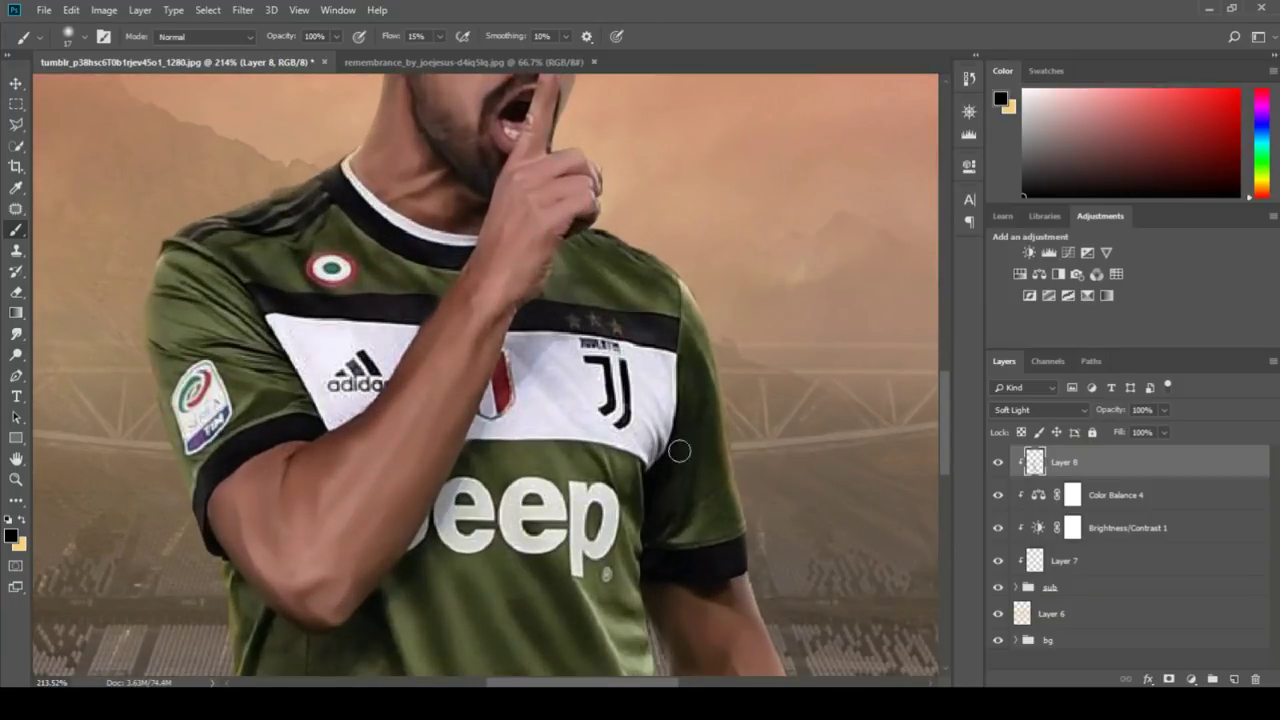
left_click_drag(686, 537, 597, 374)
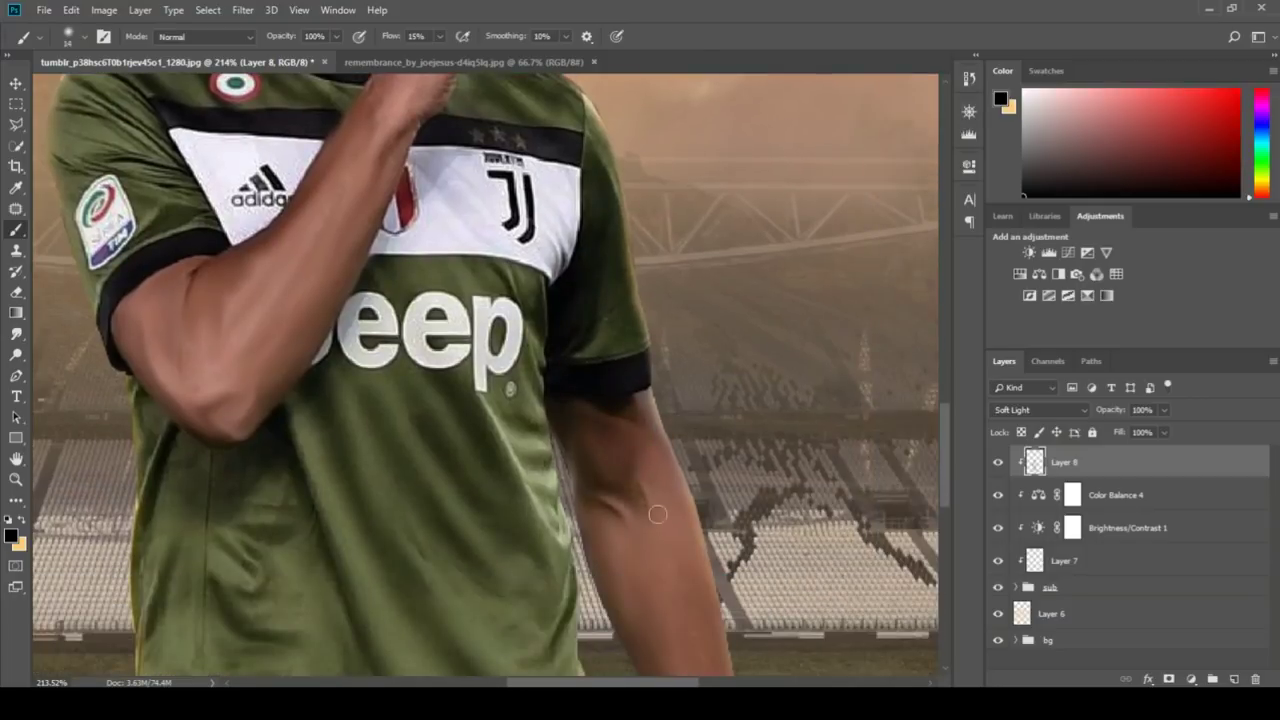
scroll(640, 470, "down", 3)
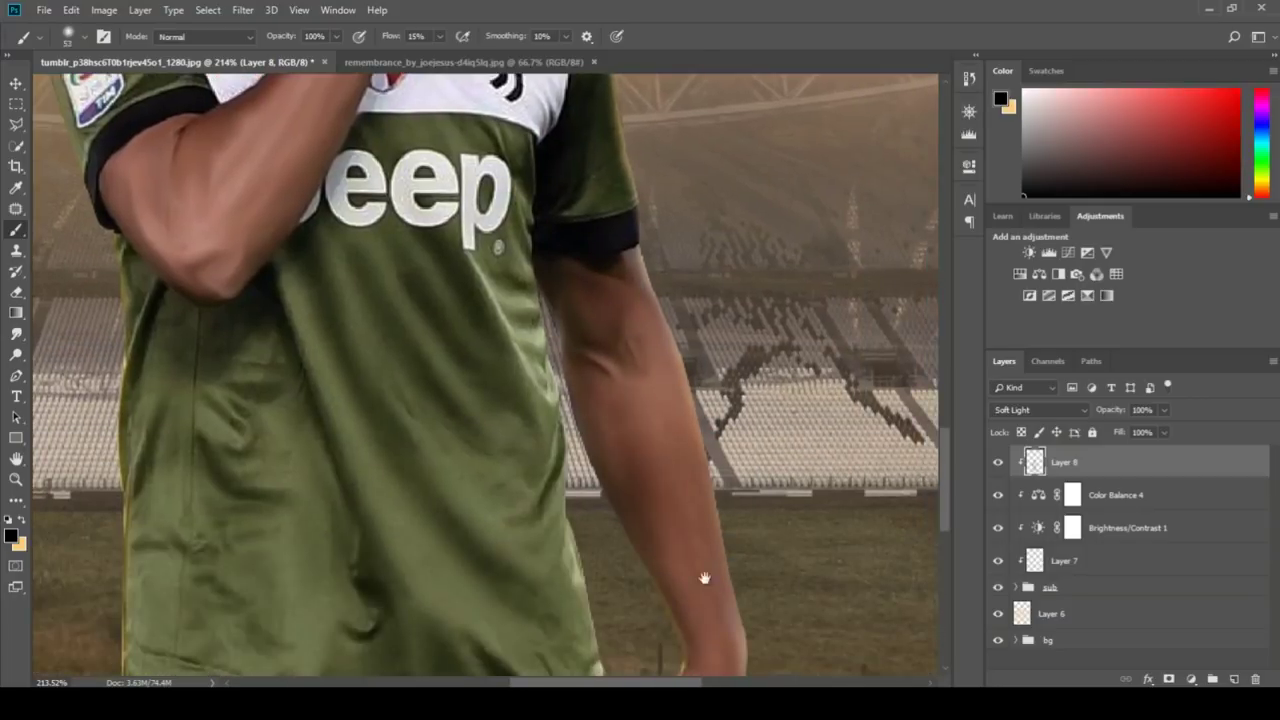
left_click_drag(703, 580, 663, 415)
left_click_drag(661, 535, 653, 416)
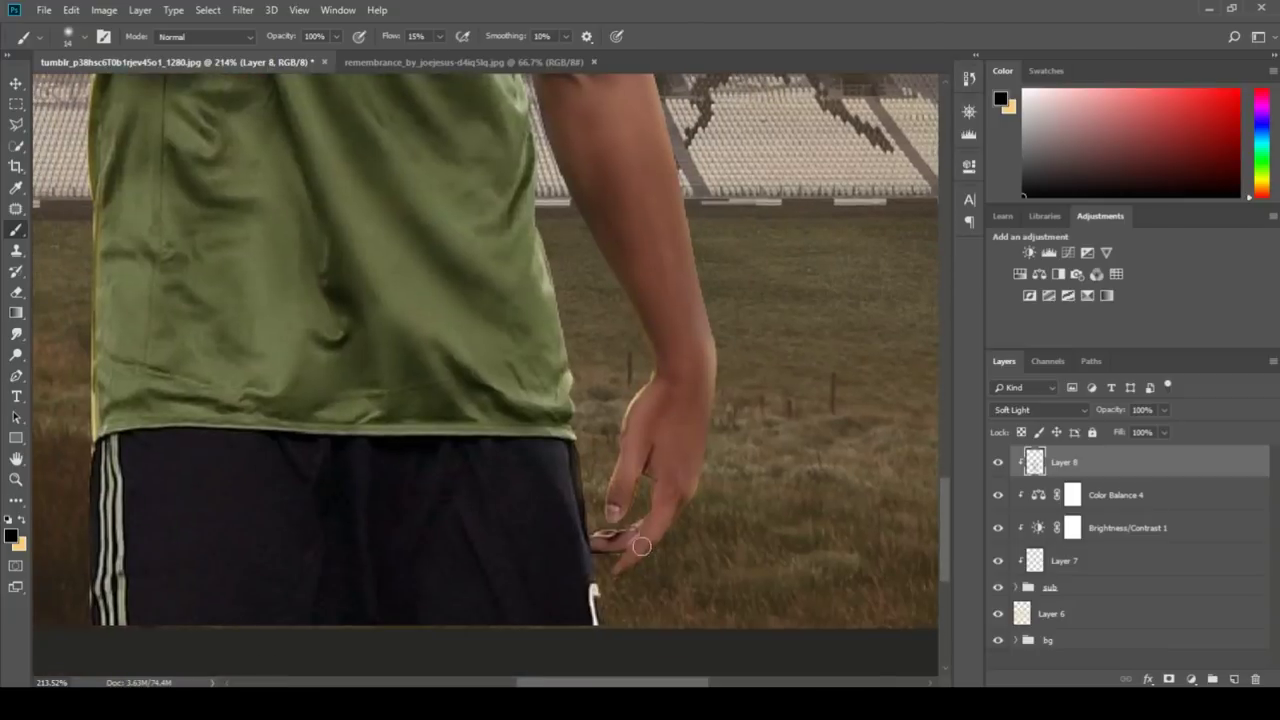
scroll(653, 416, "up", 5)
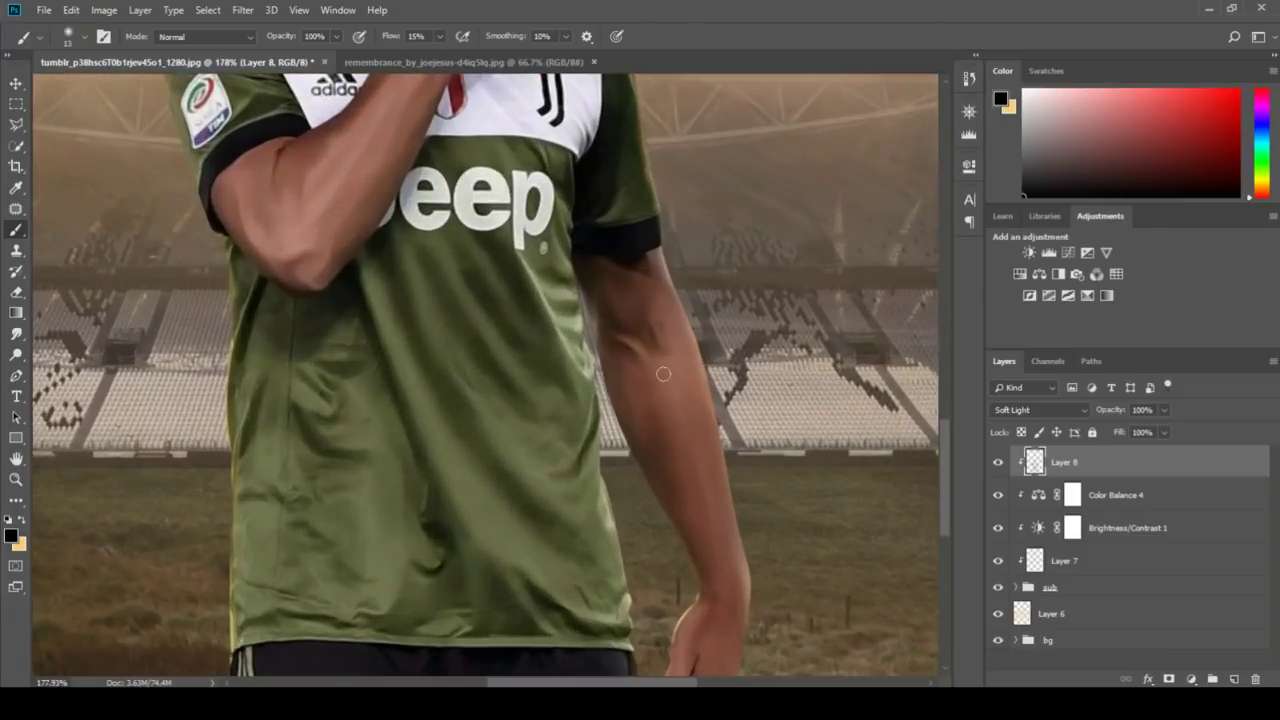
key("bracketright")
key("bracketright")
scroll(655, 328, "down", 5)
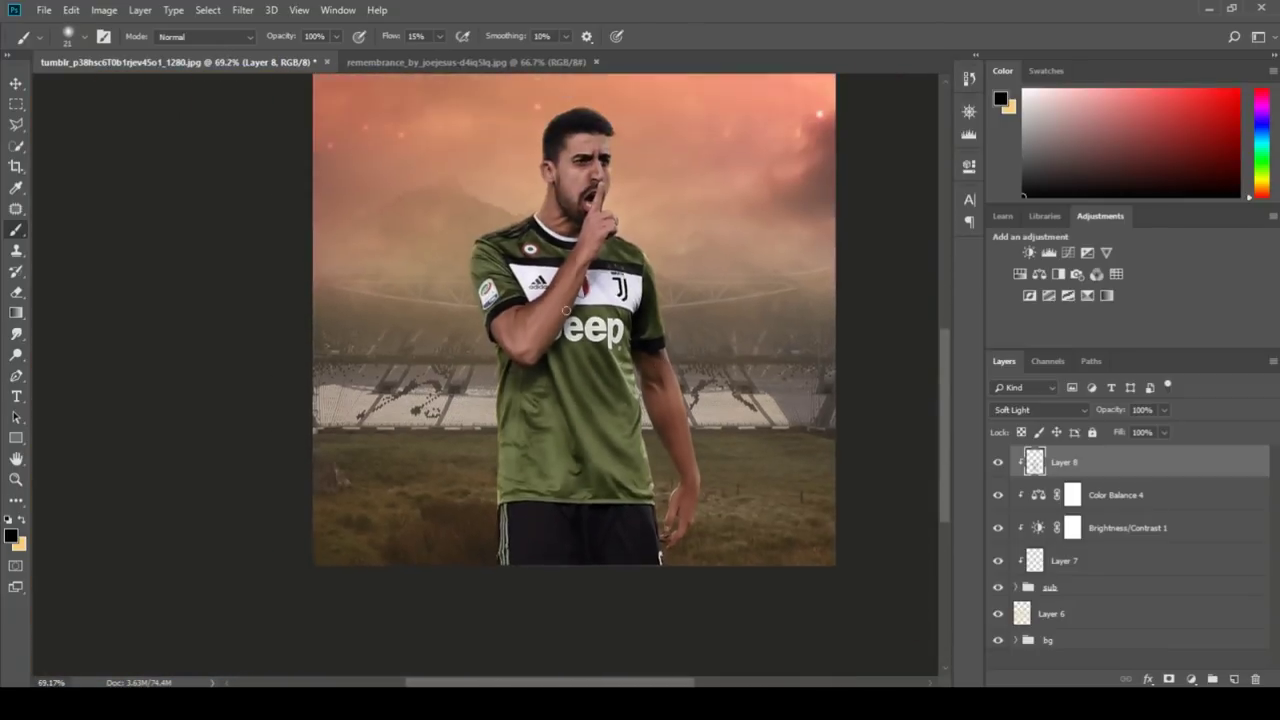
scroll(408, 415, "up", 8)
- Switch to light orange and add a clipped Soft Light Layer 9
key("x")
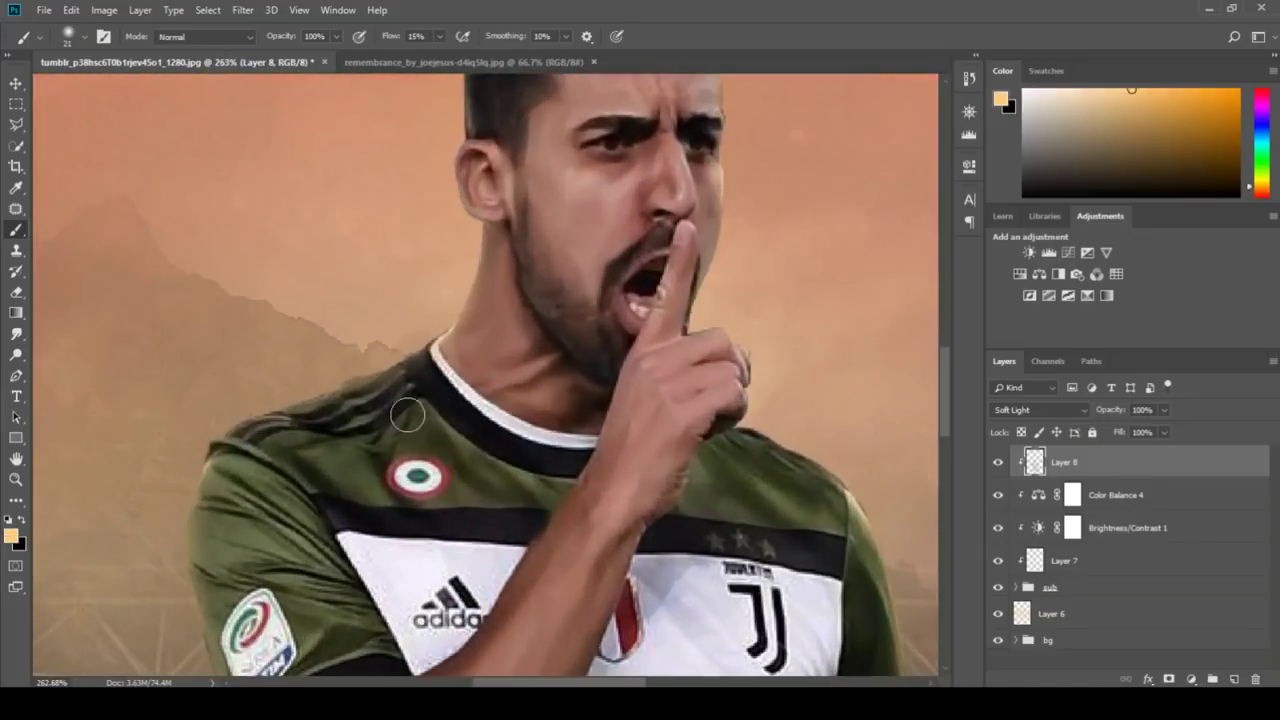
left_click(1233, 679, "ctrl")
left_click(1040, 410)
left_click(1040, 219)
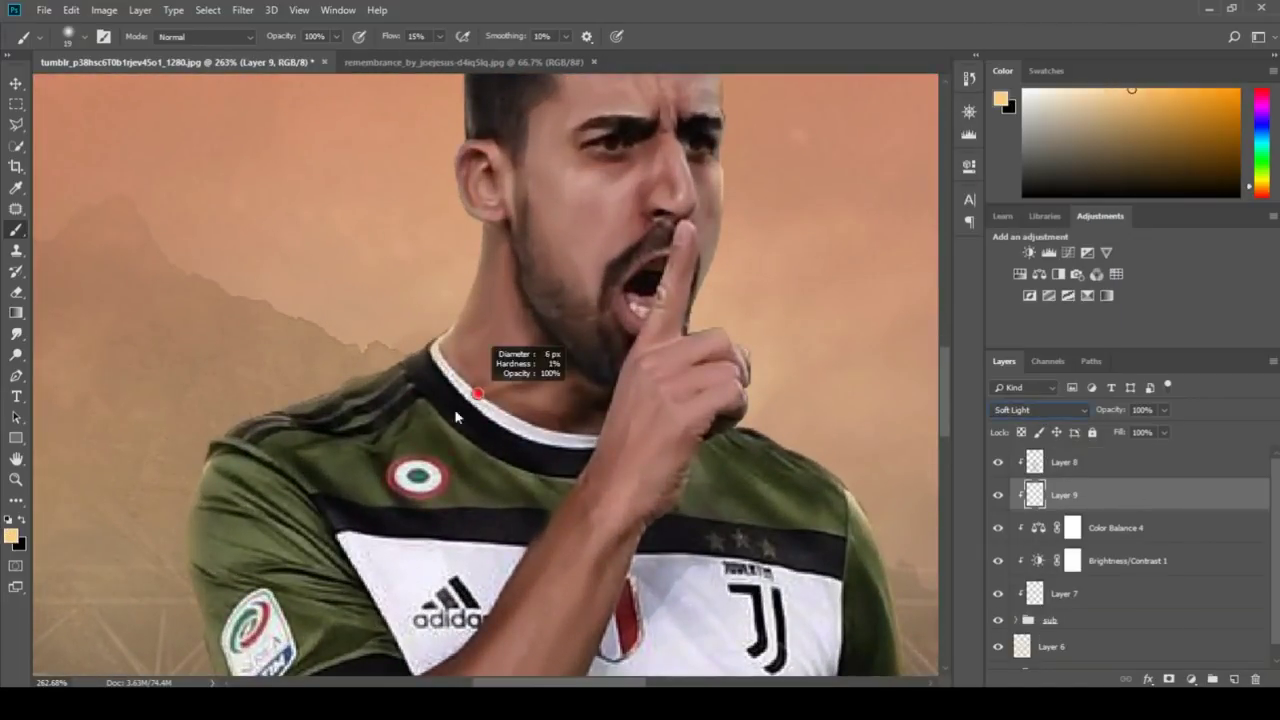
- Paint light orange highlights on the cheek, jaw and facial details
left_click_drag(557, 349, 558, 490)
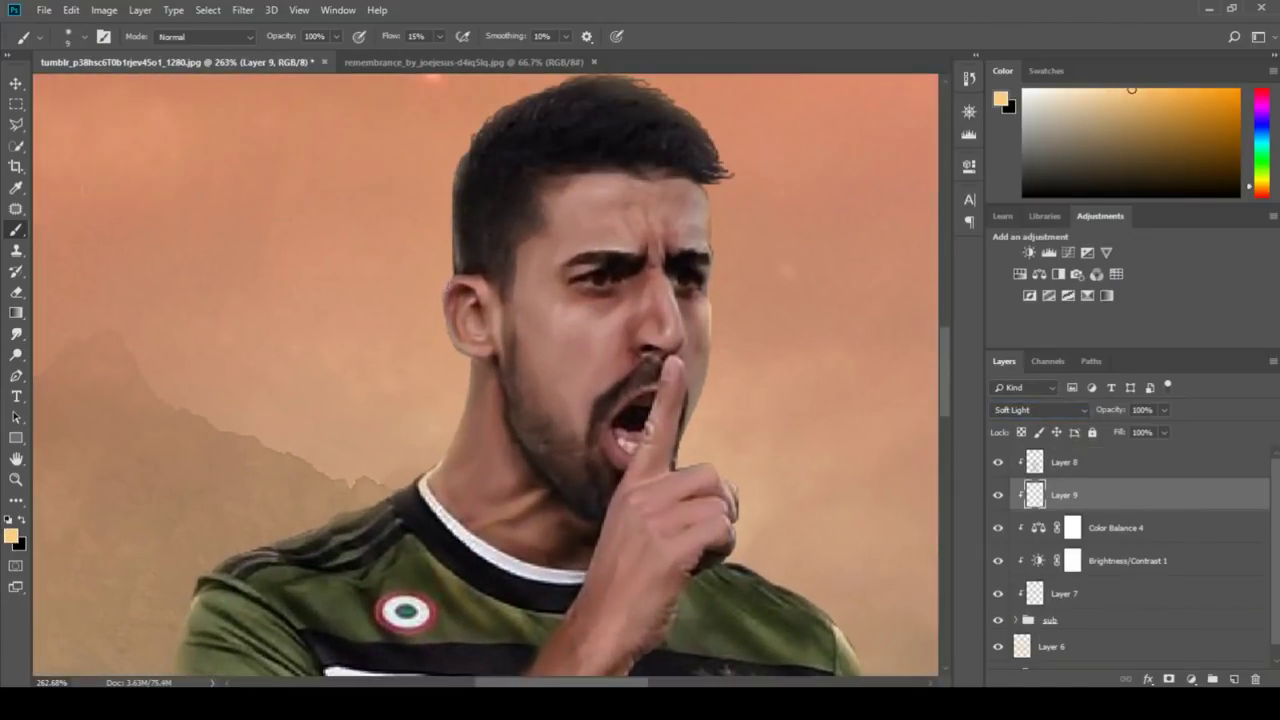
left_click_drag(529, 287, 596, 440)
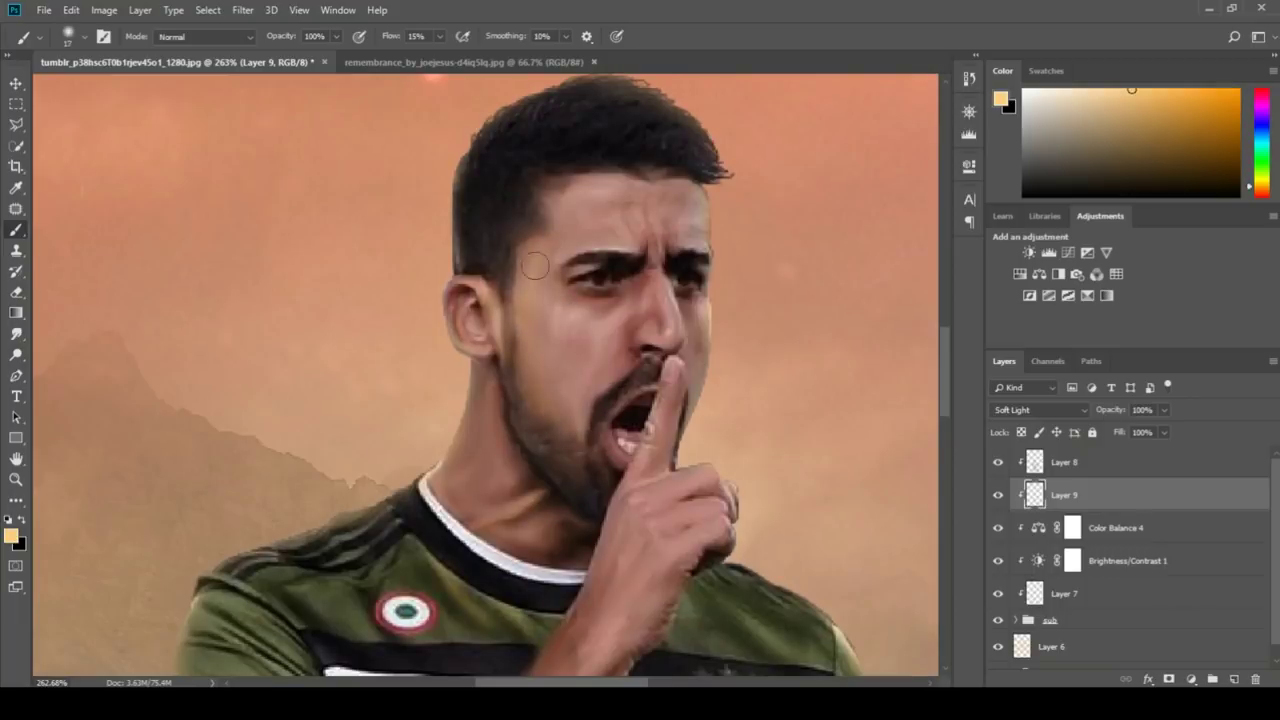
key("bracketleft")
key("bracketleft")
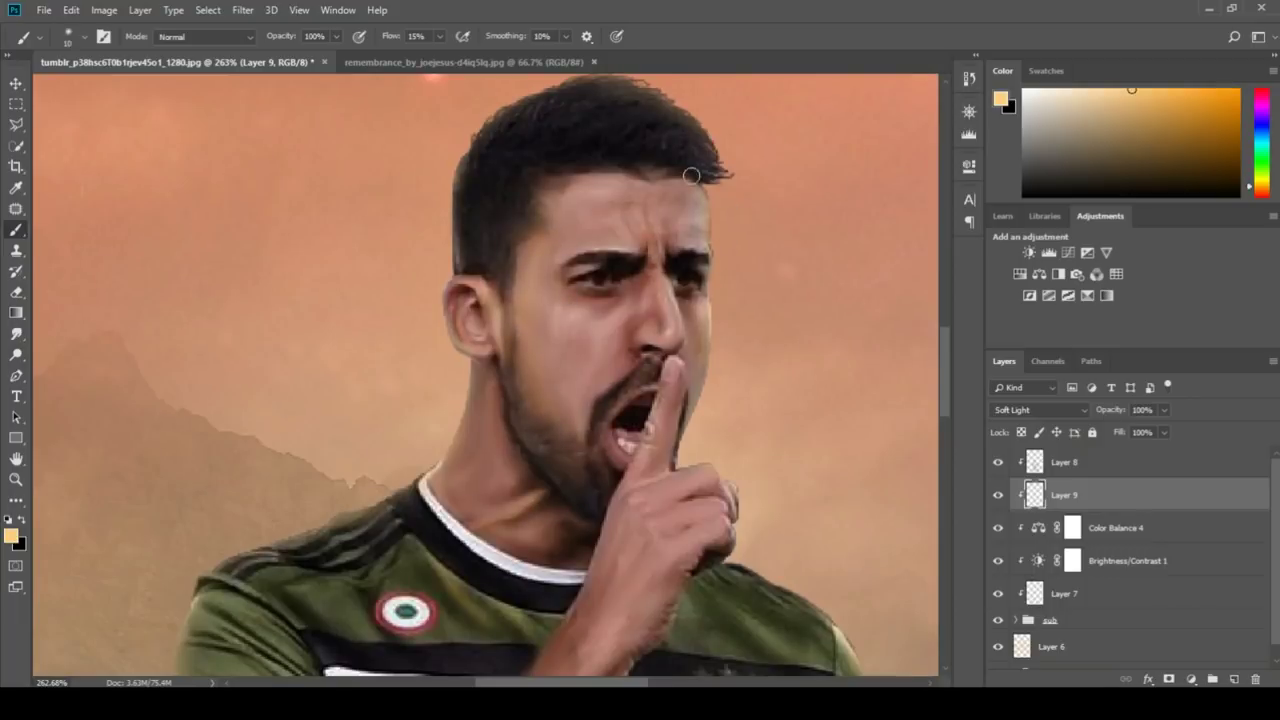
scroll(694, 323, "down", 2)
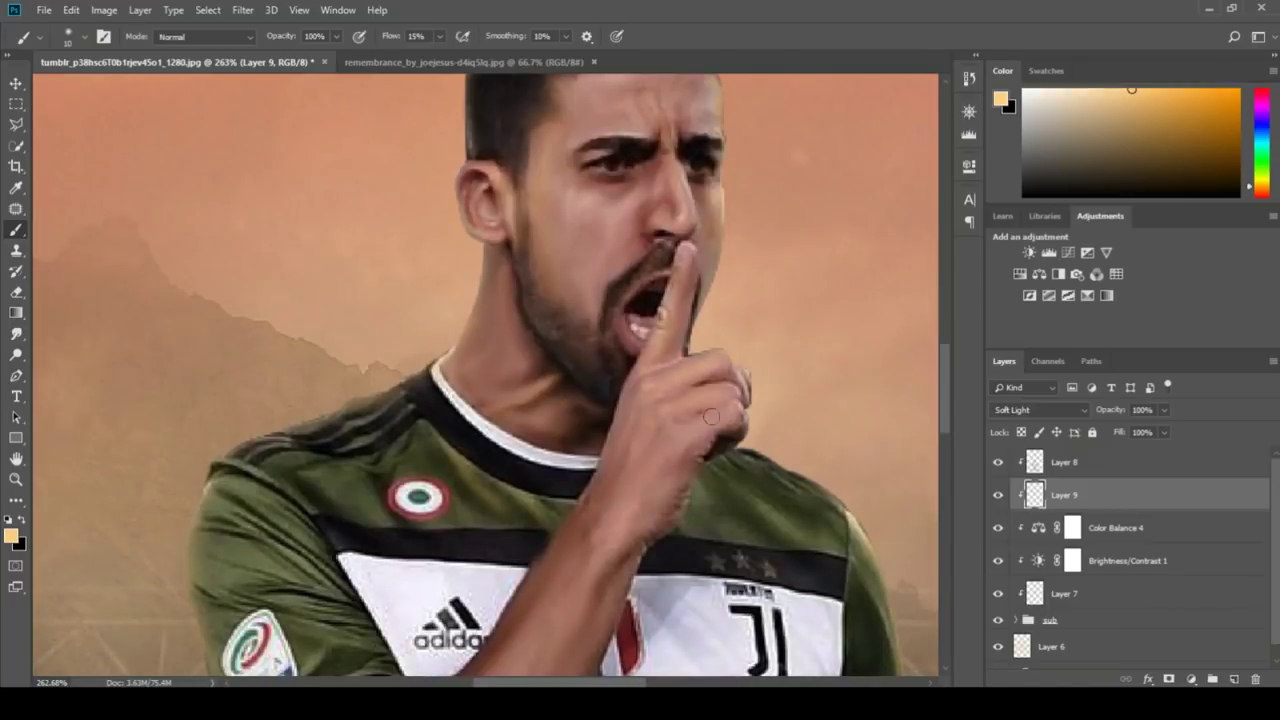
scroll(711, 416, "down", 5)
scroll(614, 414, "up", 3)
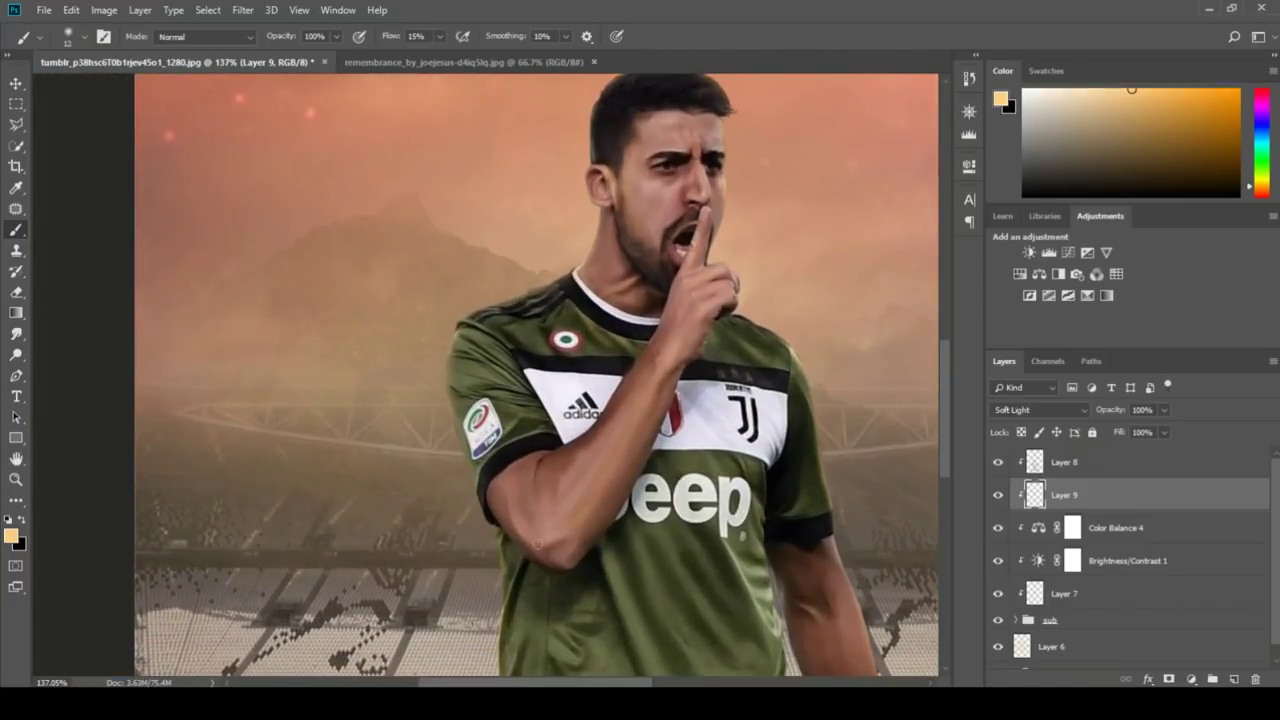
scroll(537, 543, "down", 2)
scroll(568, 389, "down", 3)
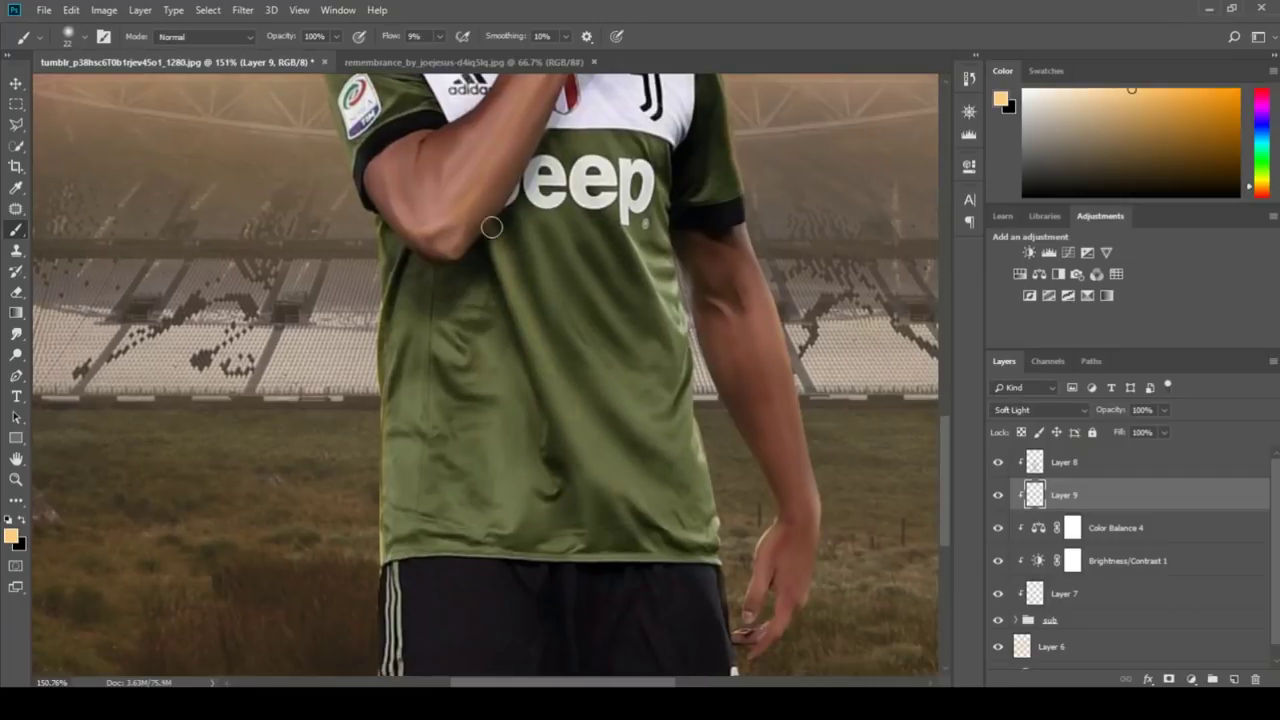
scroll(640, 295, "down", 2)
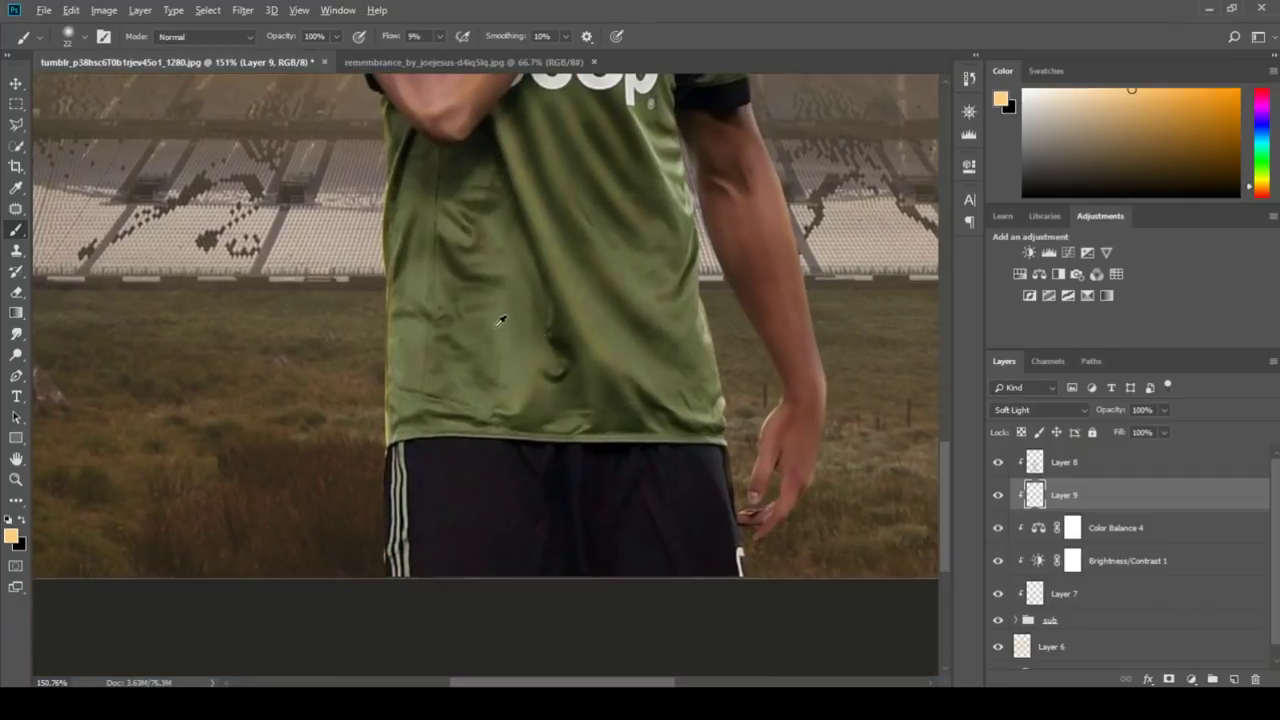
scroll(614, 271, "down", 2)
- Add soft peach highlights across the jersey
scroll(632, 205, "up", 1)
scroll(632, 205, "up", 2)
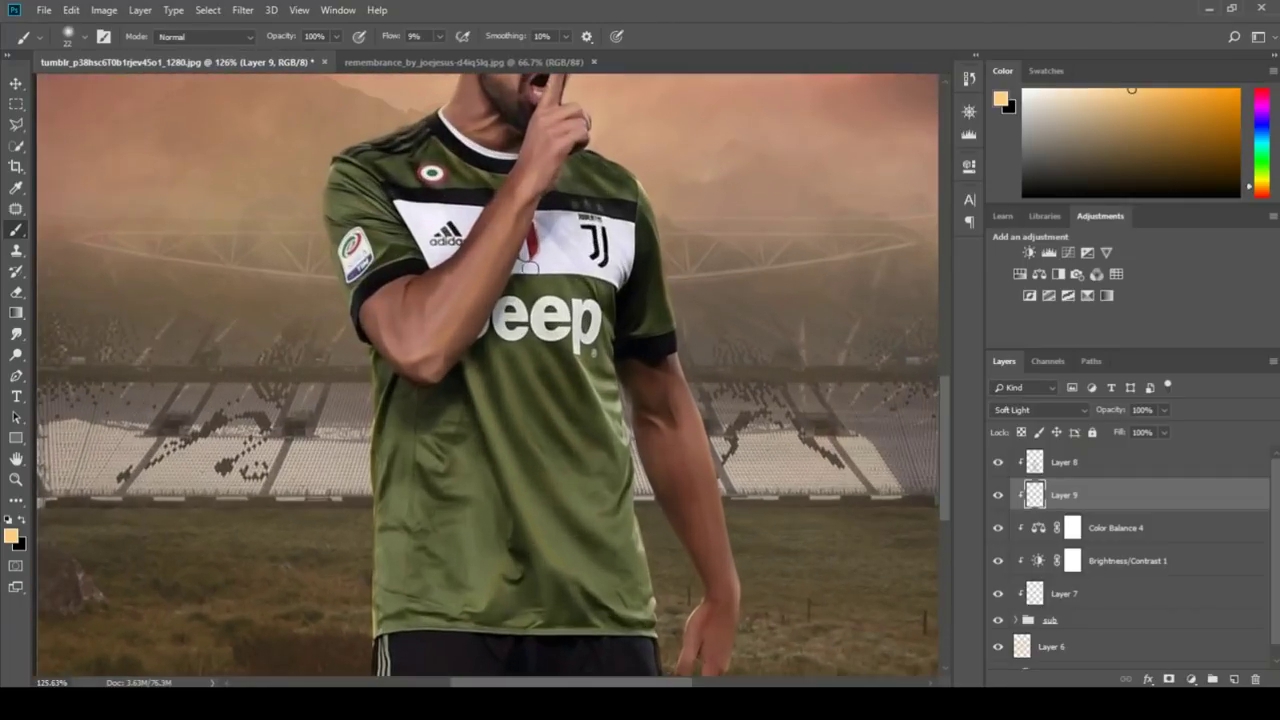
scroll(686, 229, "up", 1)
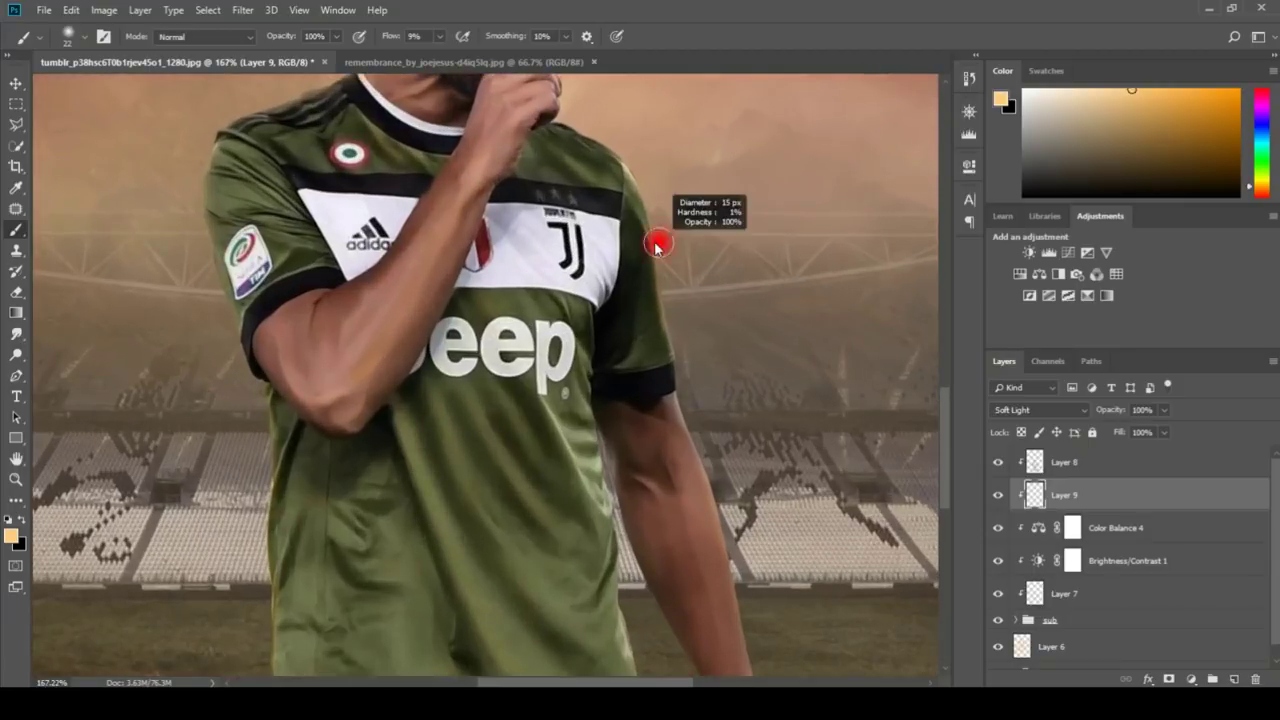
left_click_drag(348, 218, 420, 263)
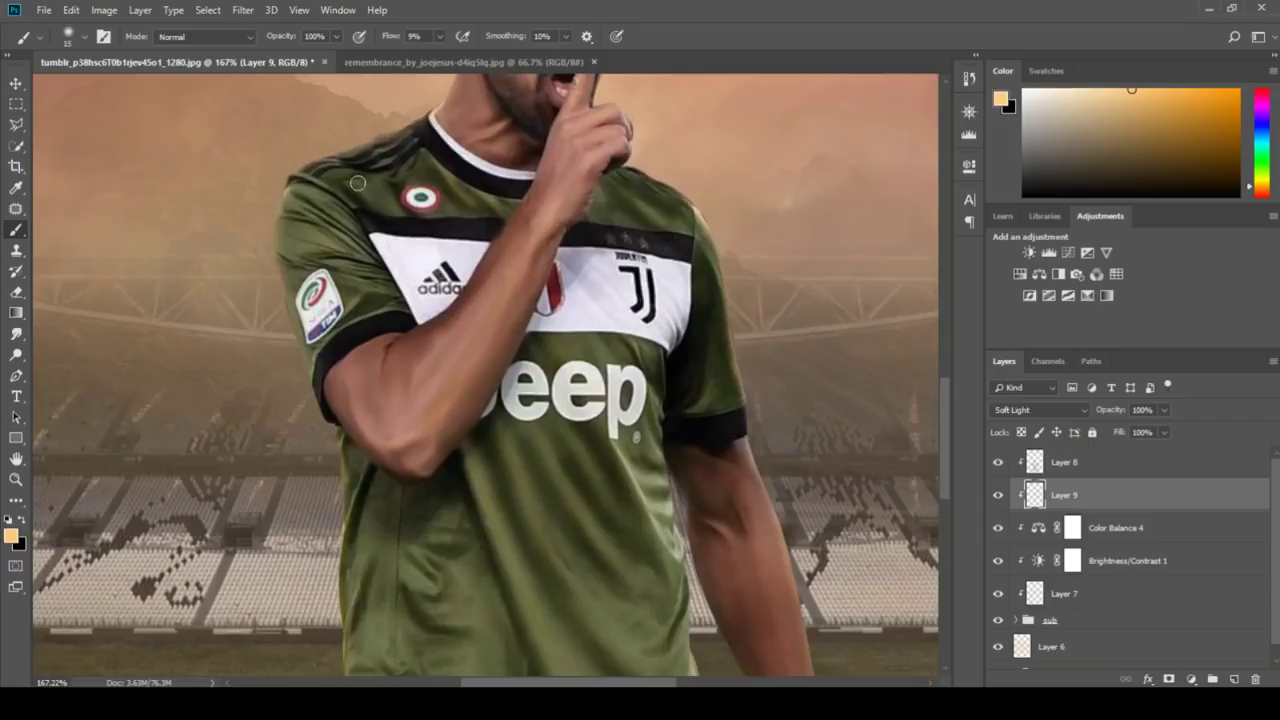
scroll(412, 158, "down", 3)
scroll(450, 150, "down", 2)
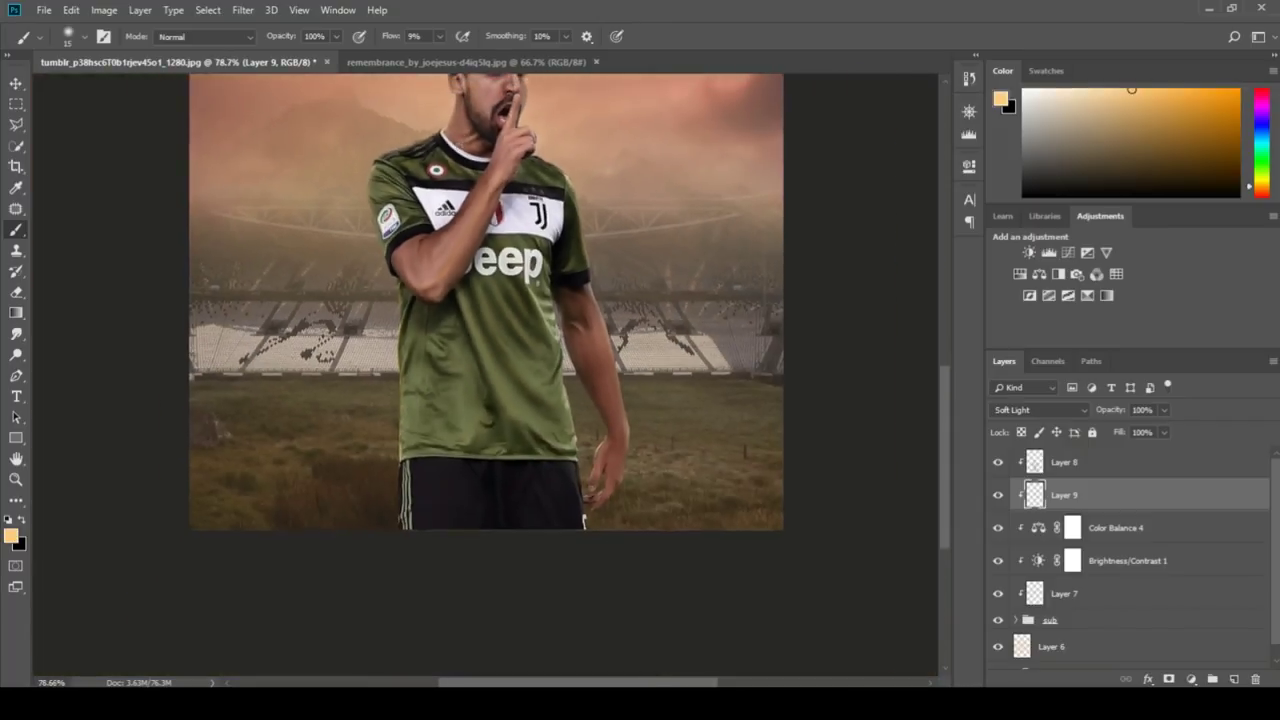
scroll(496, 140, "up", 2)
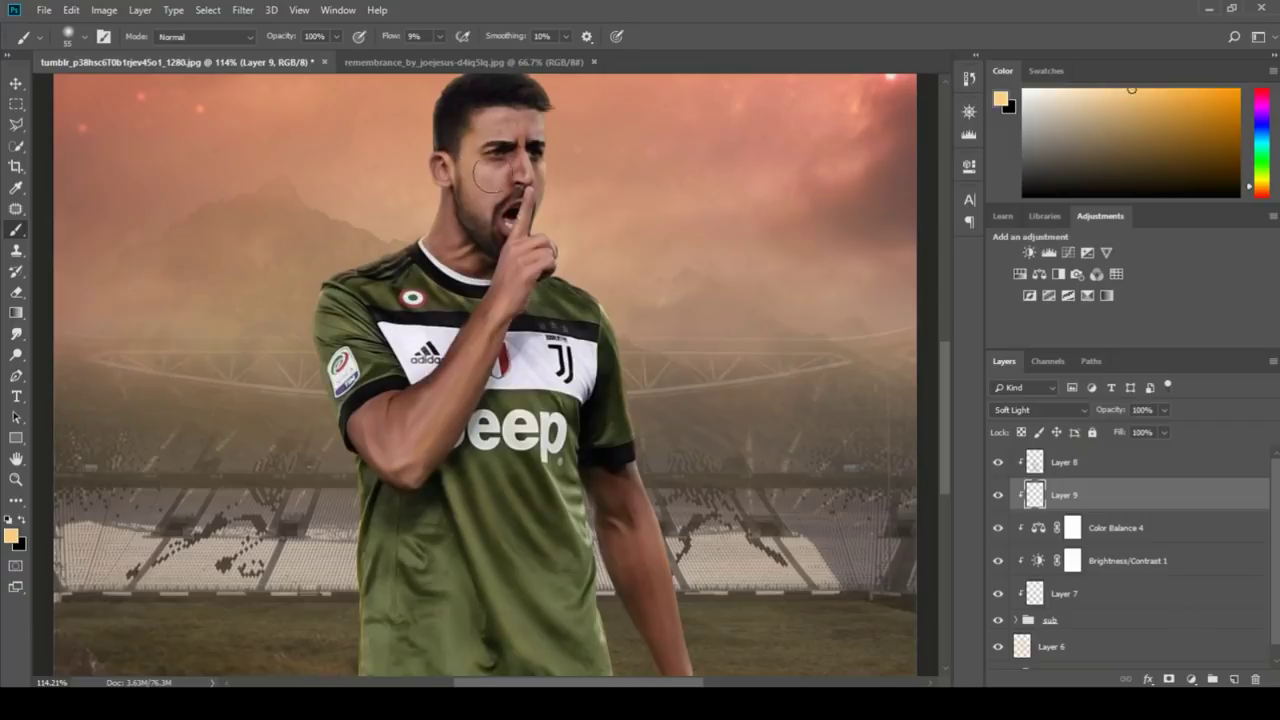
scroll(455, 218, "down", 2)
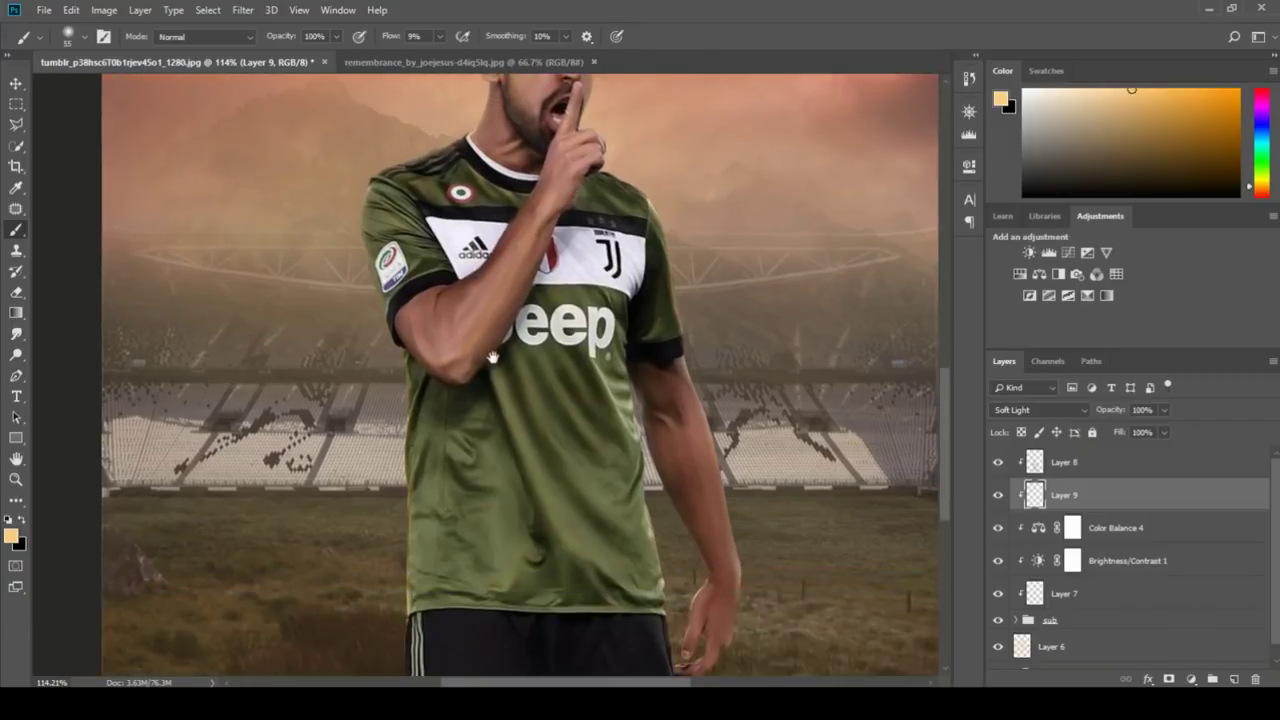
scroll(470, 300, "down", 3)
scroll(486, 371, "up", 1)
- Switch to black and size the soft brush to about 40 px for shading the shorts
key("x")
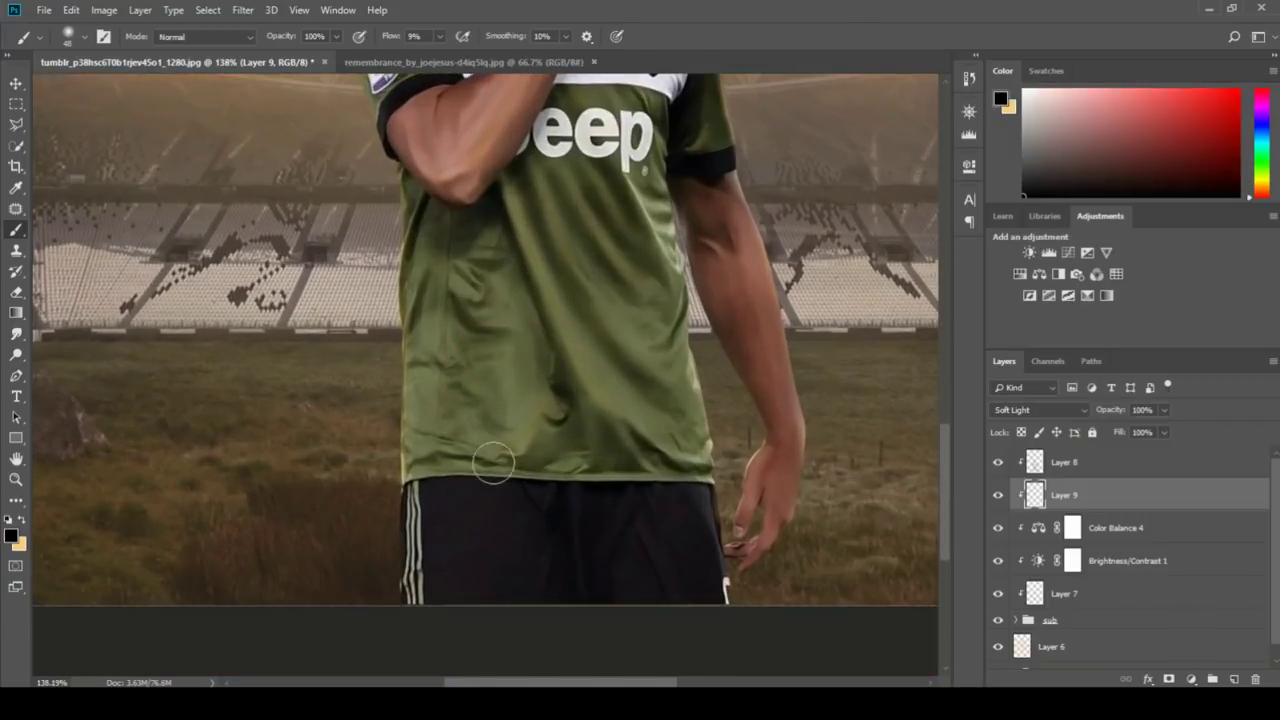
left_click_drag(514, 500, 514, 486)
left_click_drag(489, 580, 471, 538)
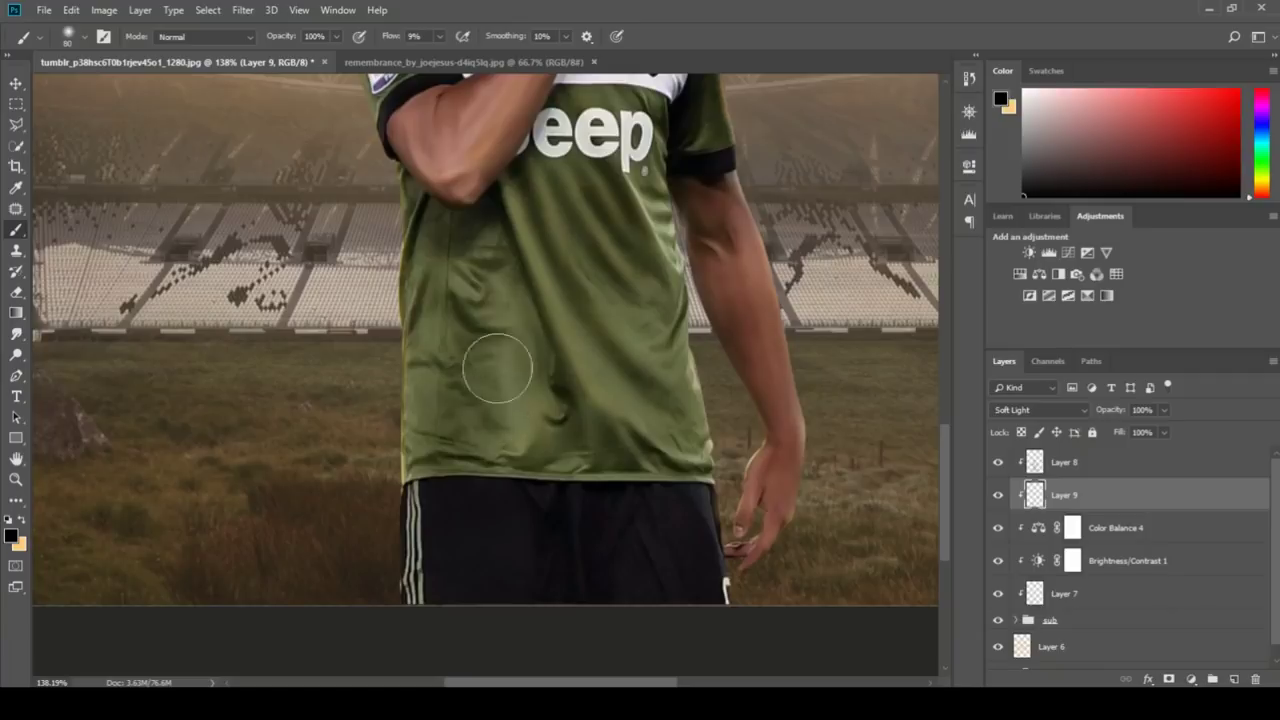
left_click_drag(548, 485, 543, 491)
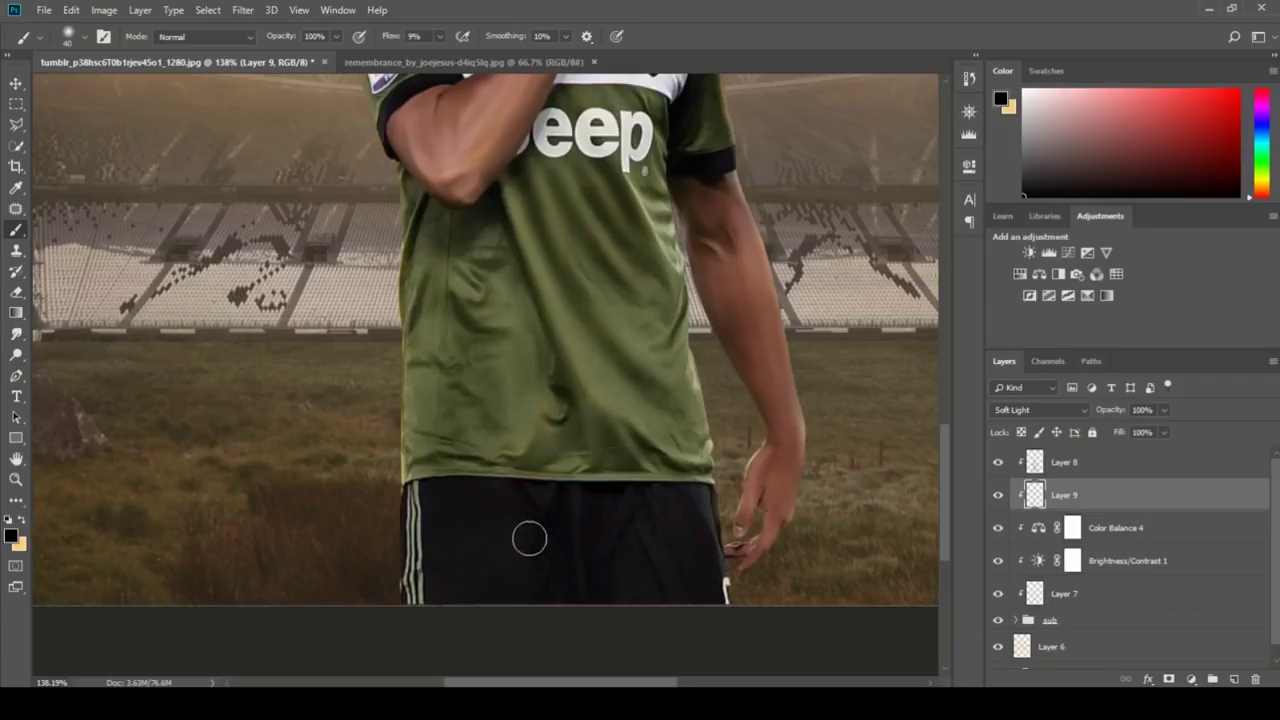
mouse_move(520, 585)
left_mouse_down()
mouse_move(454, 538)
mouse_move(528, 546)
left_mouse_up()
- Enlarge the brush to 146 px and burn broad shadows down to the jersey hem
scroll(792, 492, "up", 1)
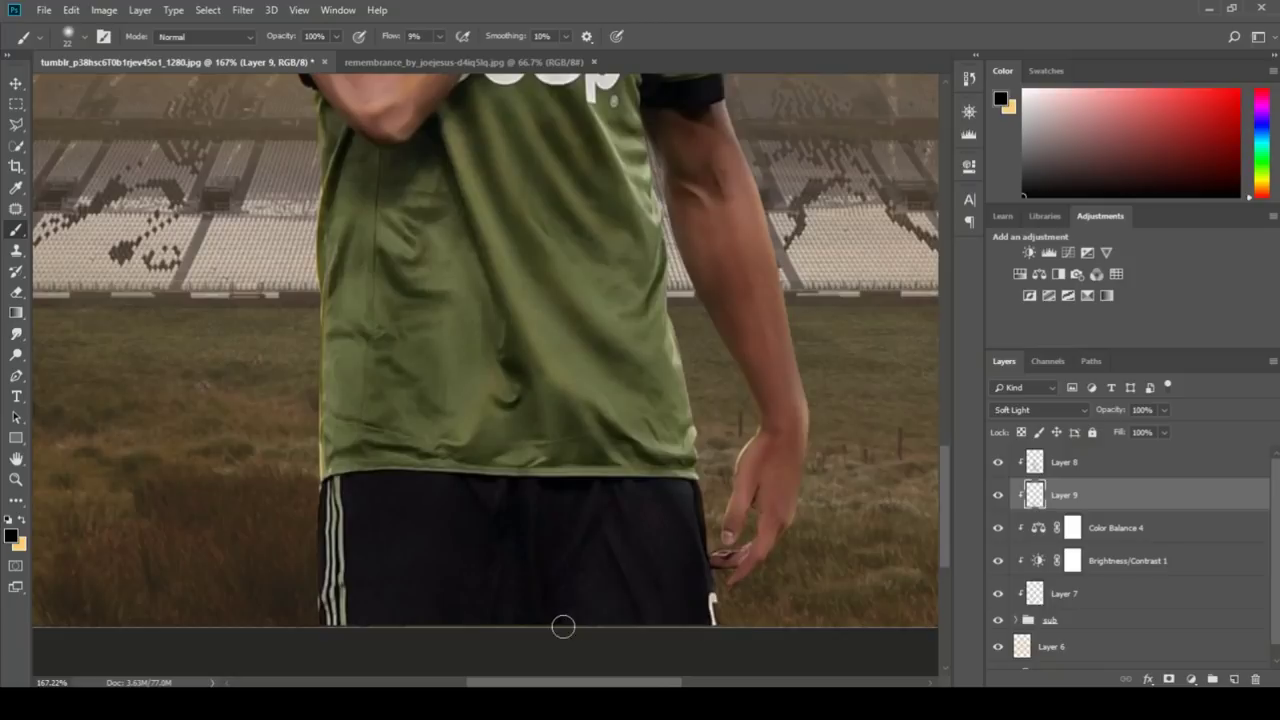
scroll(639, 566, "down", 5)
mouse_move(507, 568)
left_mouse_down()
mouse_move(517, 529)
mouse_move(514, 548)
left_mouse_up()
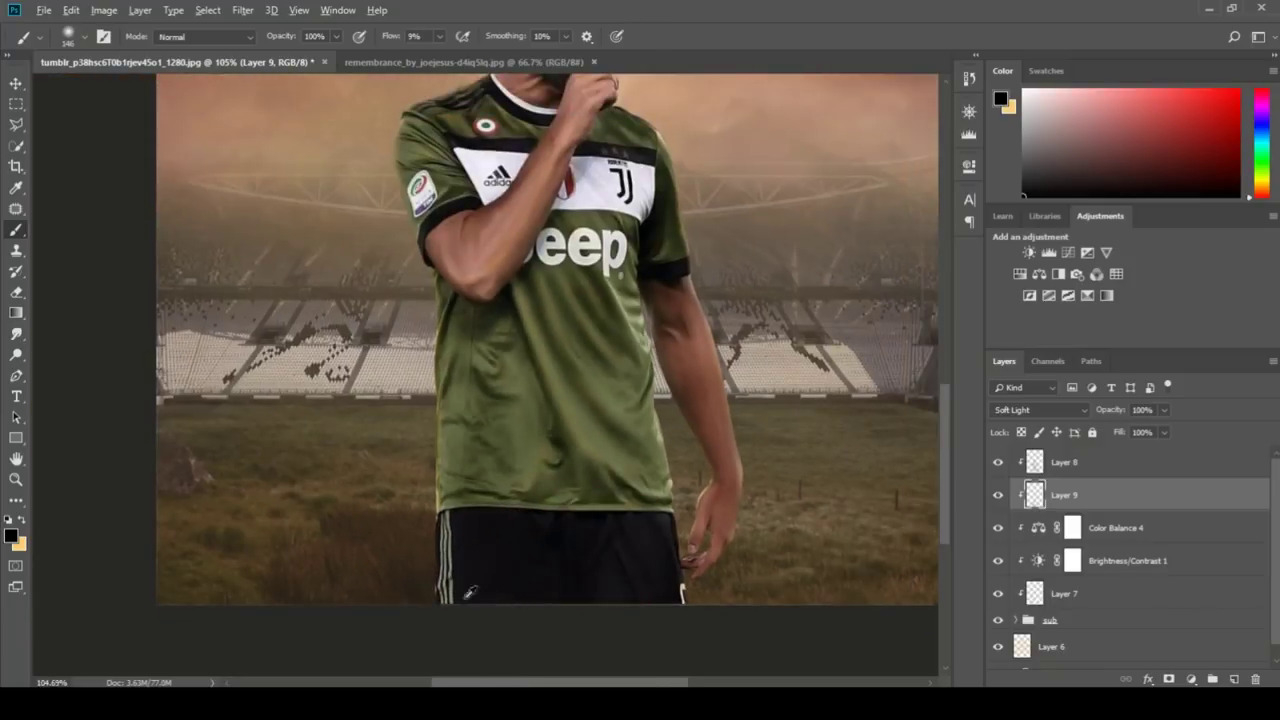
scroll(520, 560, "down", 4)
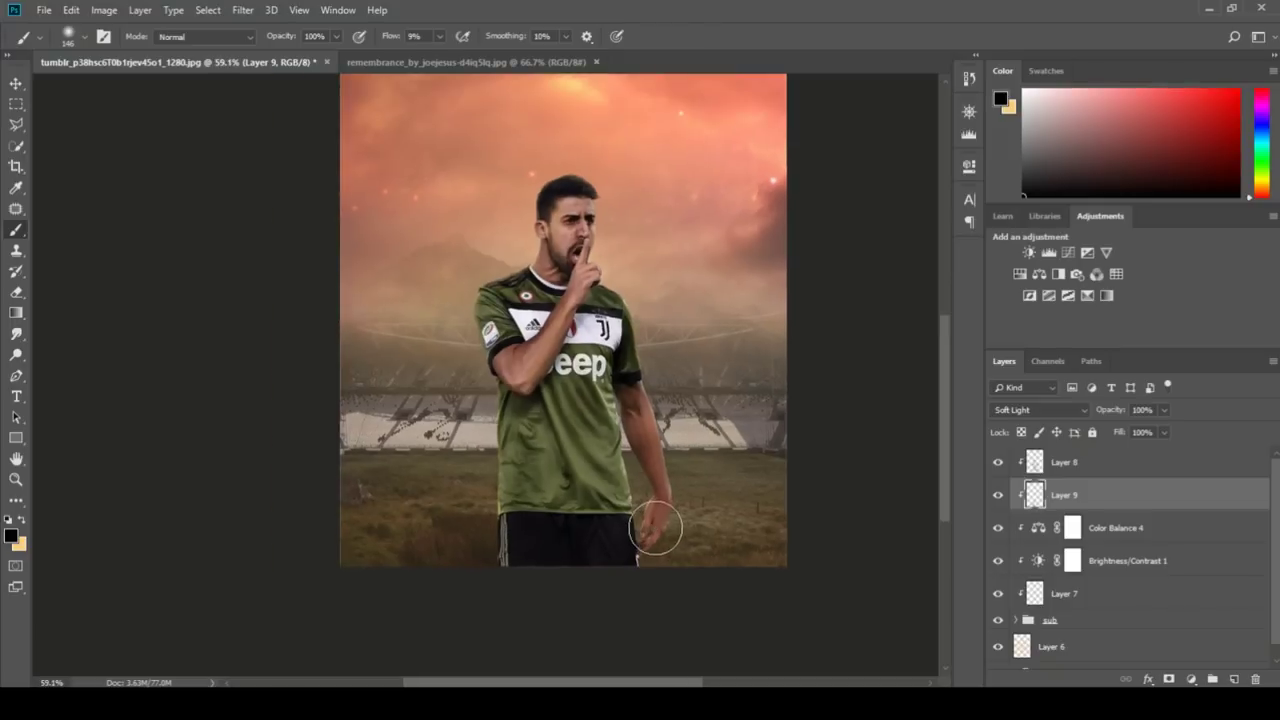
scroll(690, 500, "down", 2)
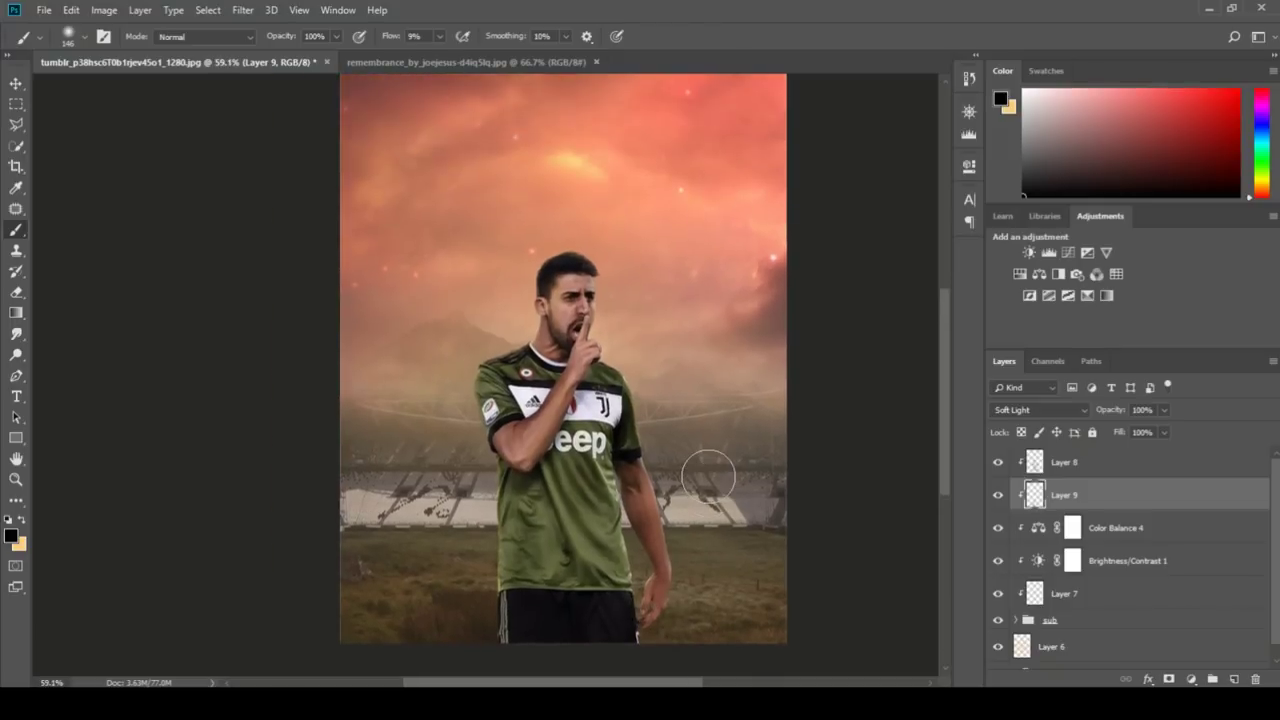
scroll(692, 470, "down", 1)
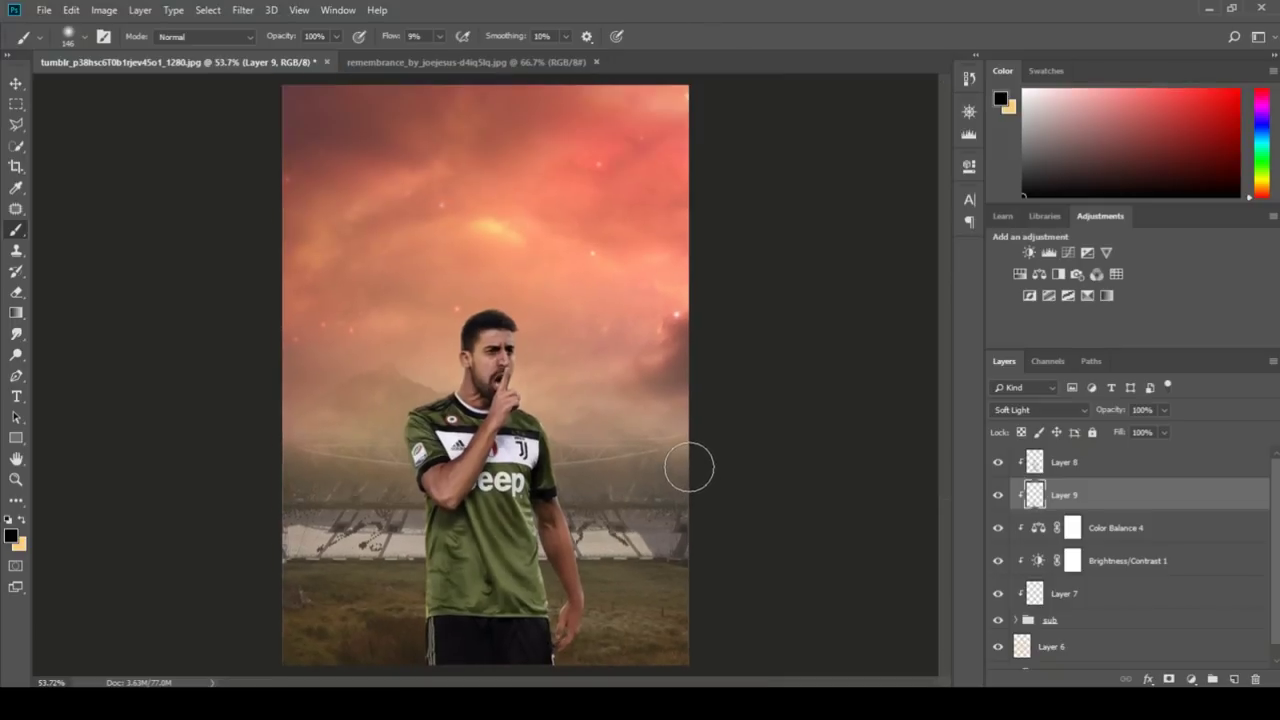
- Crop to a tall portrait frame on the player, trimming slightly from top and bottom
left_click(16, 167)
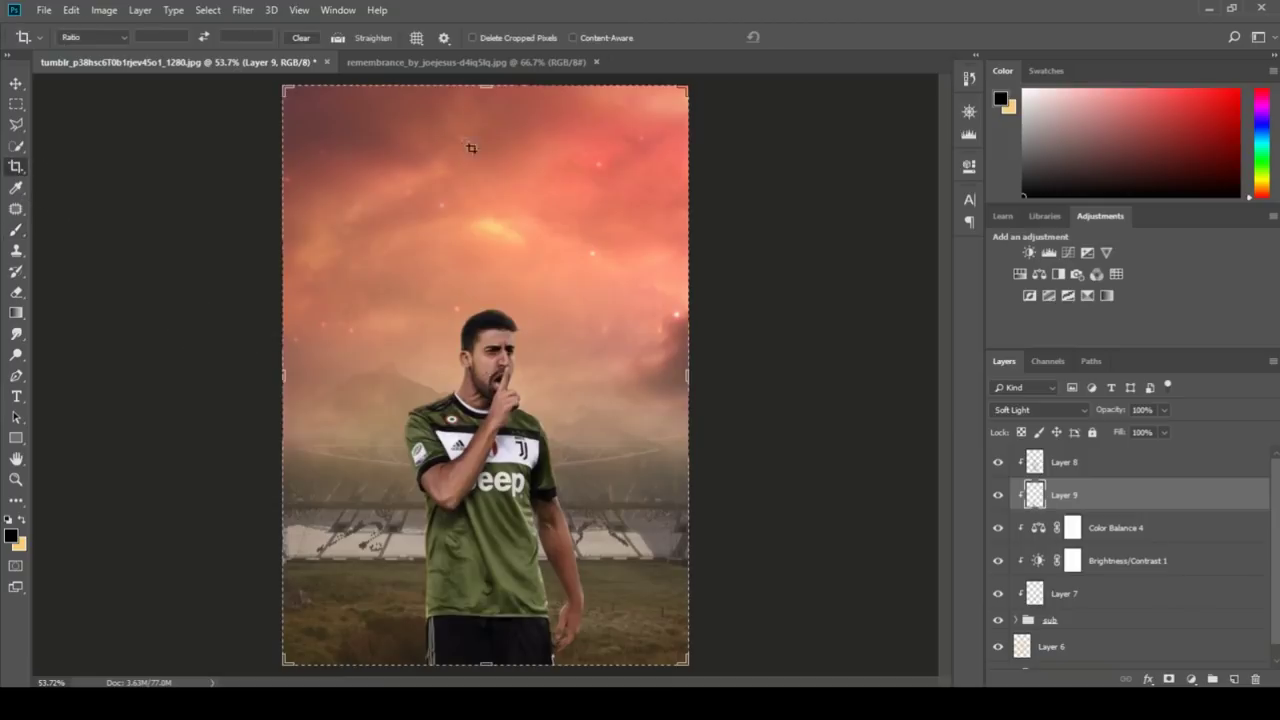
left_click_drag(487, 662, 492, 662)
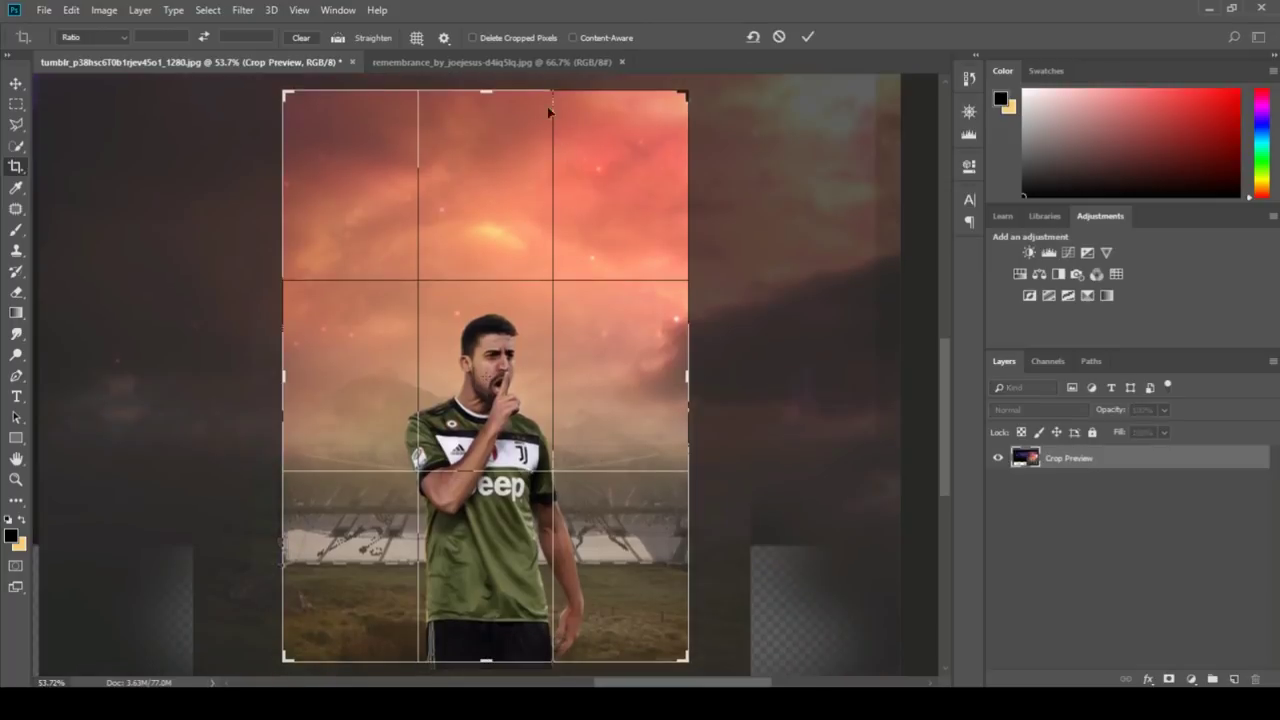
left_click_drag(490, 91, 488, 101)
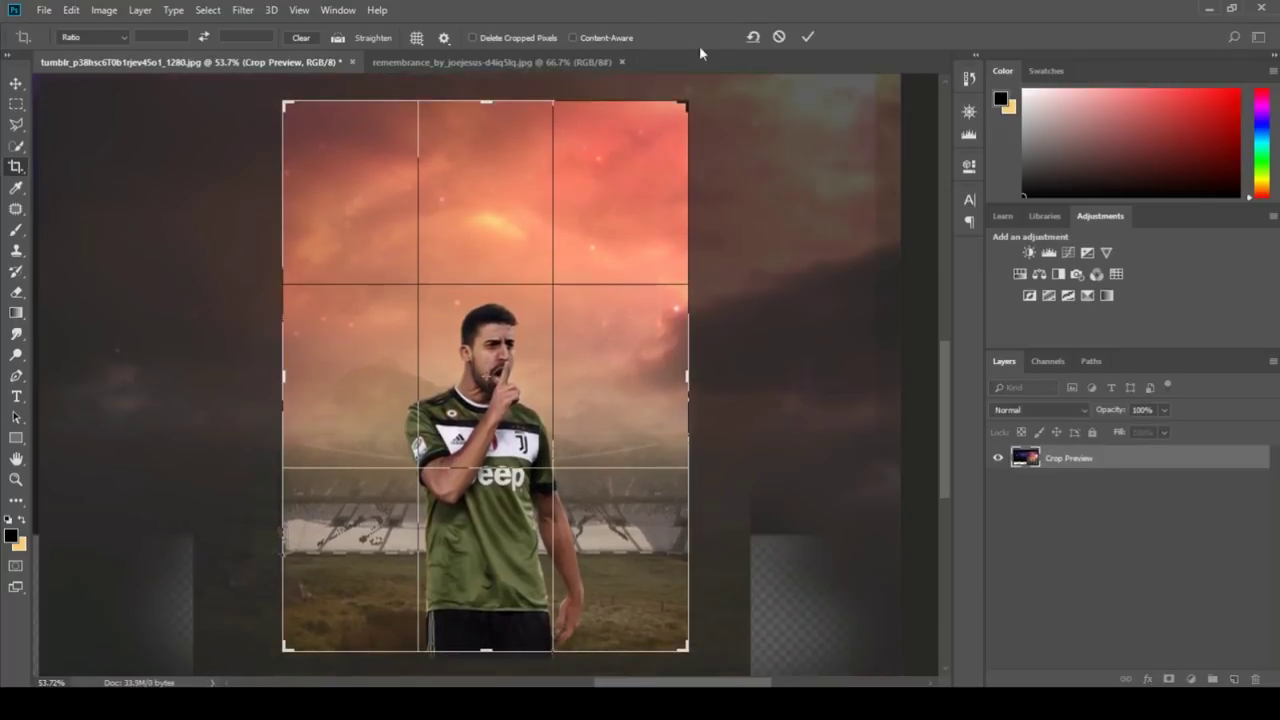
left_click(808, 37)
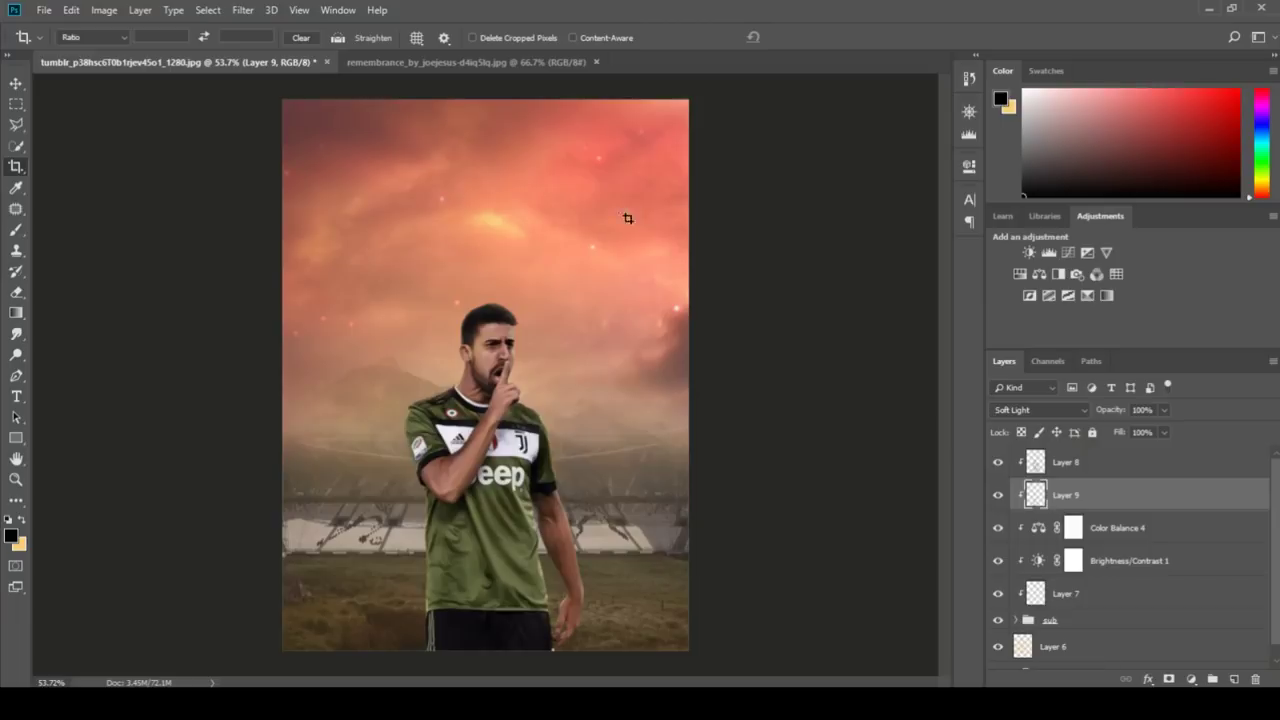
left_click(16, 83)
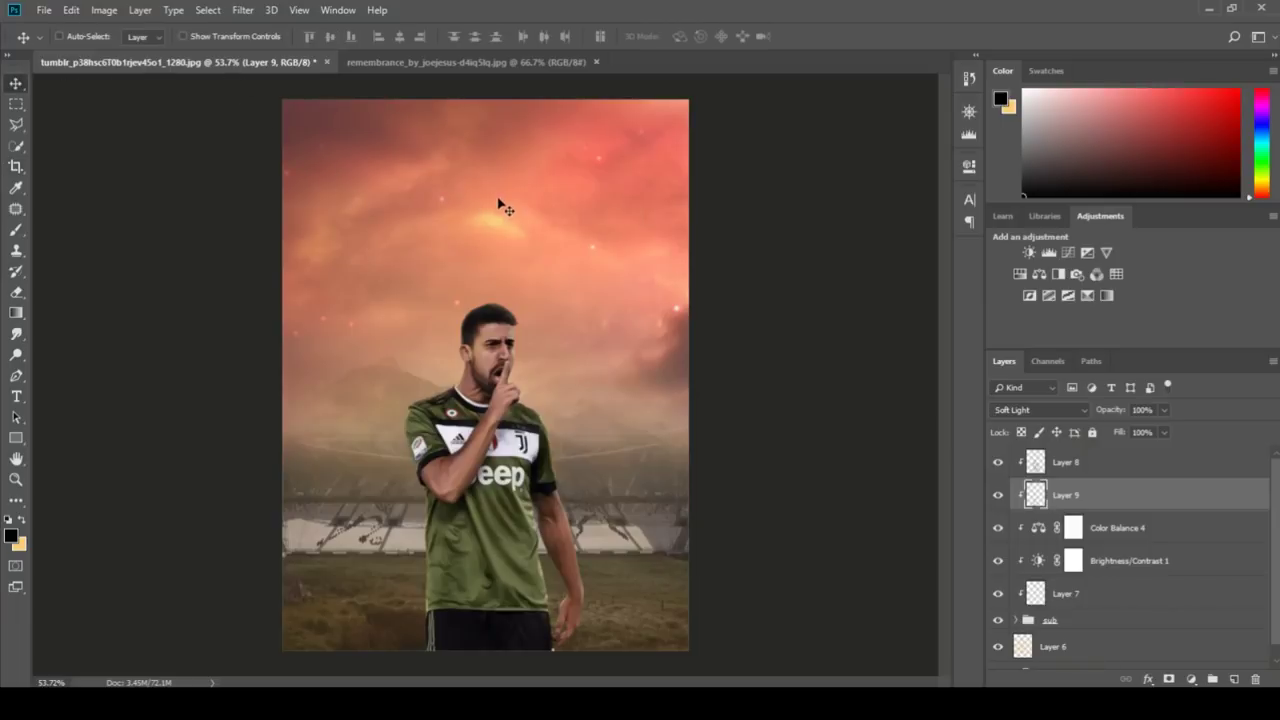
- Add a Color Balance layer atop the stack with midtones Cyan/Red +13 and Yellow/Blue -5
scroll(499, 206, "up", 1)
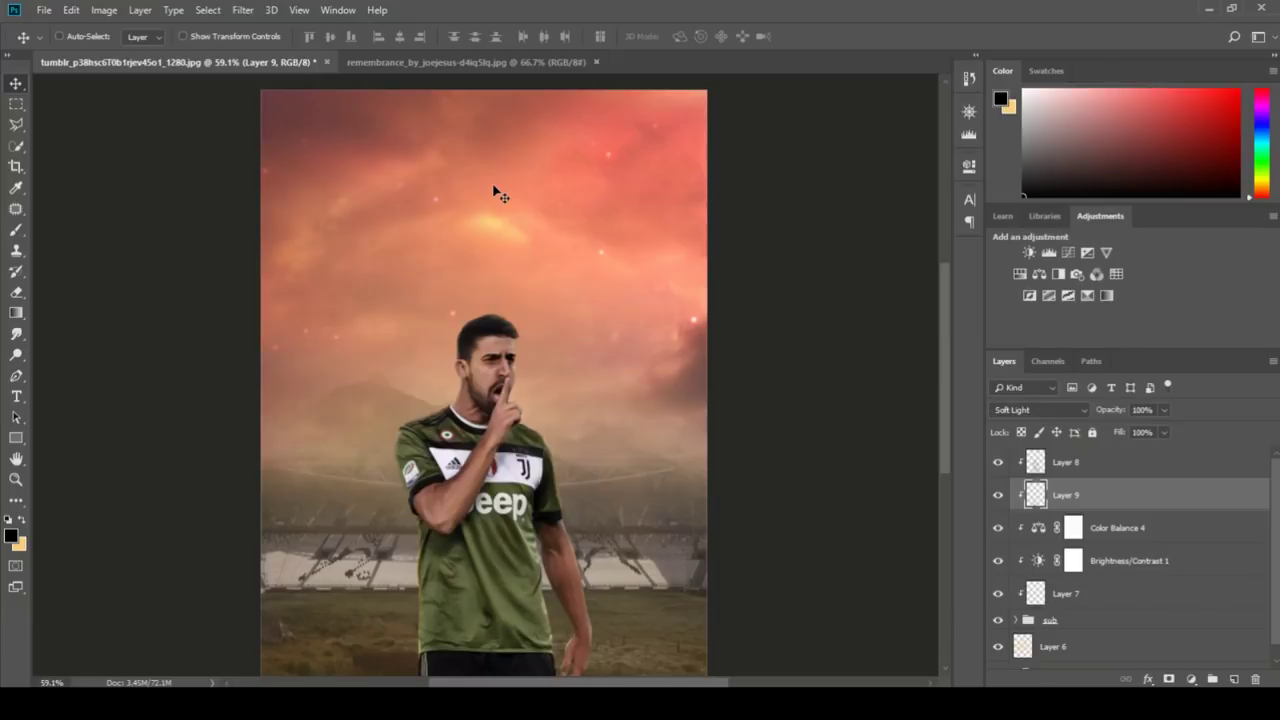
left_click(1040, 462)
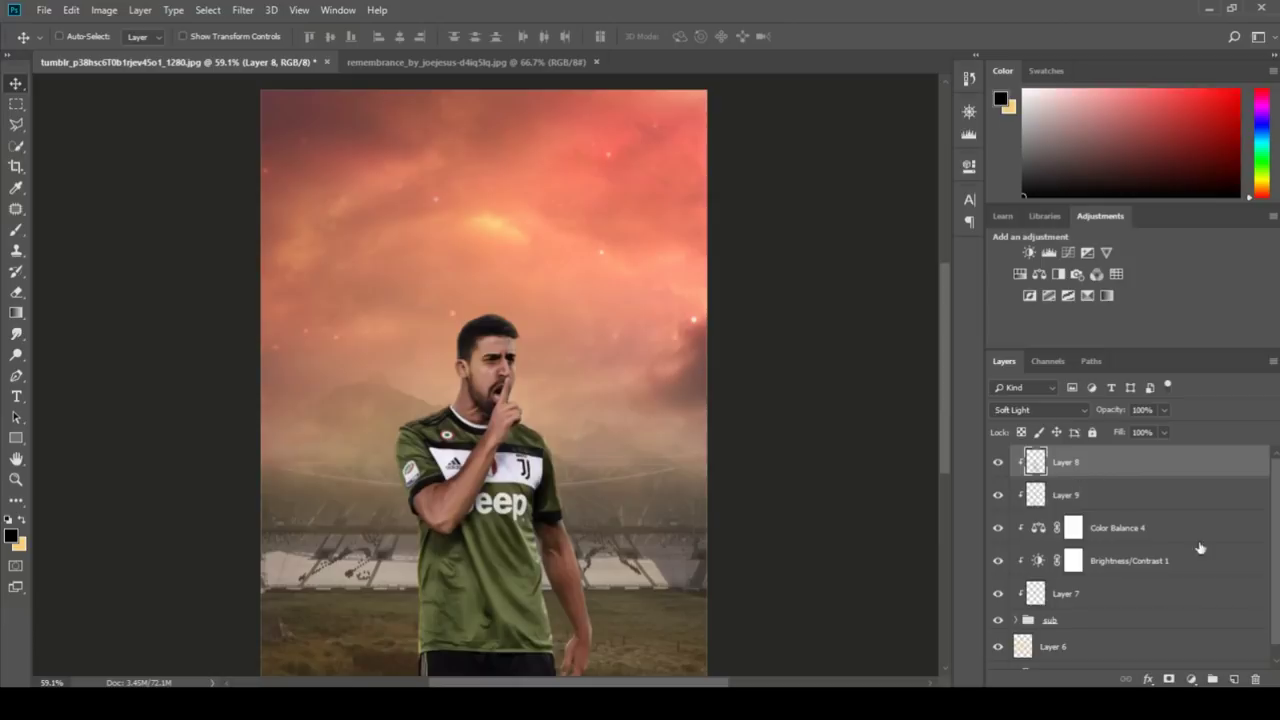
left_click(1190, 679)
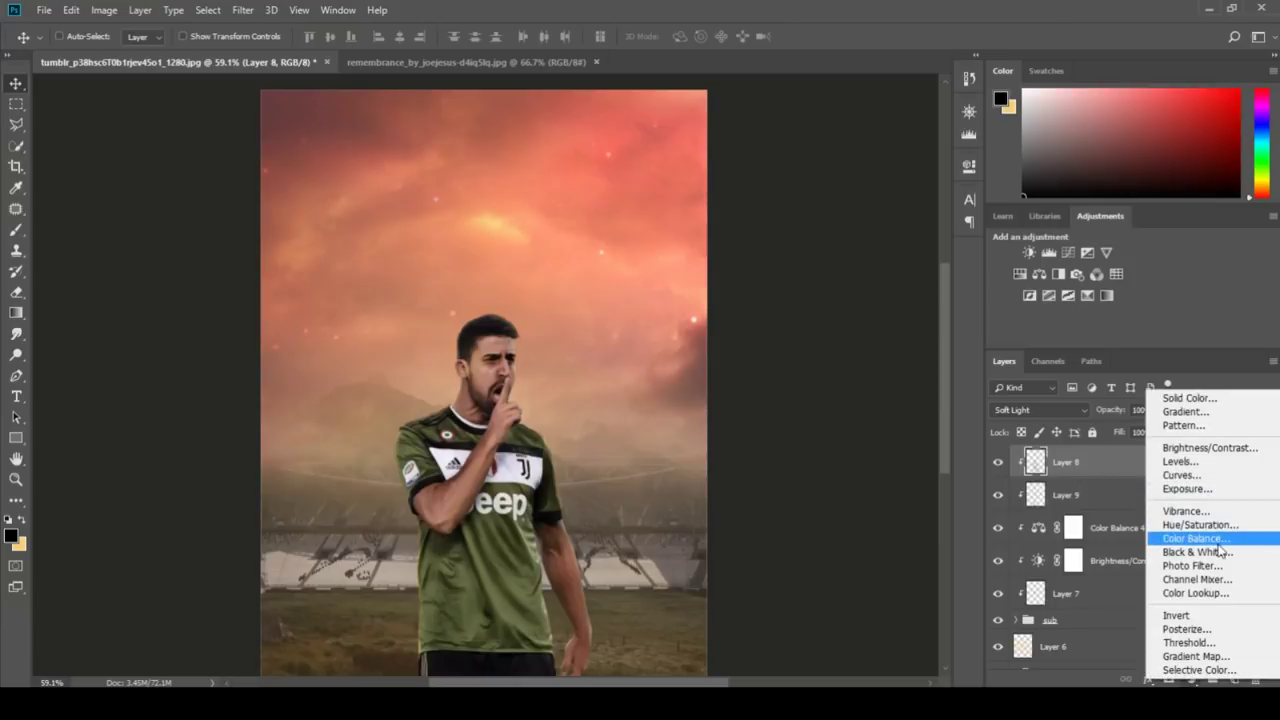
left_click(1217, 543)
left_click_drag(834, 250, 841, 253)
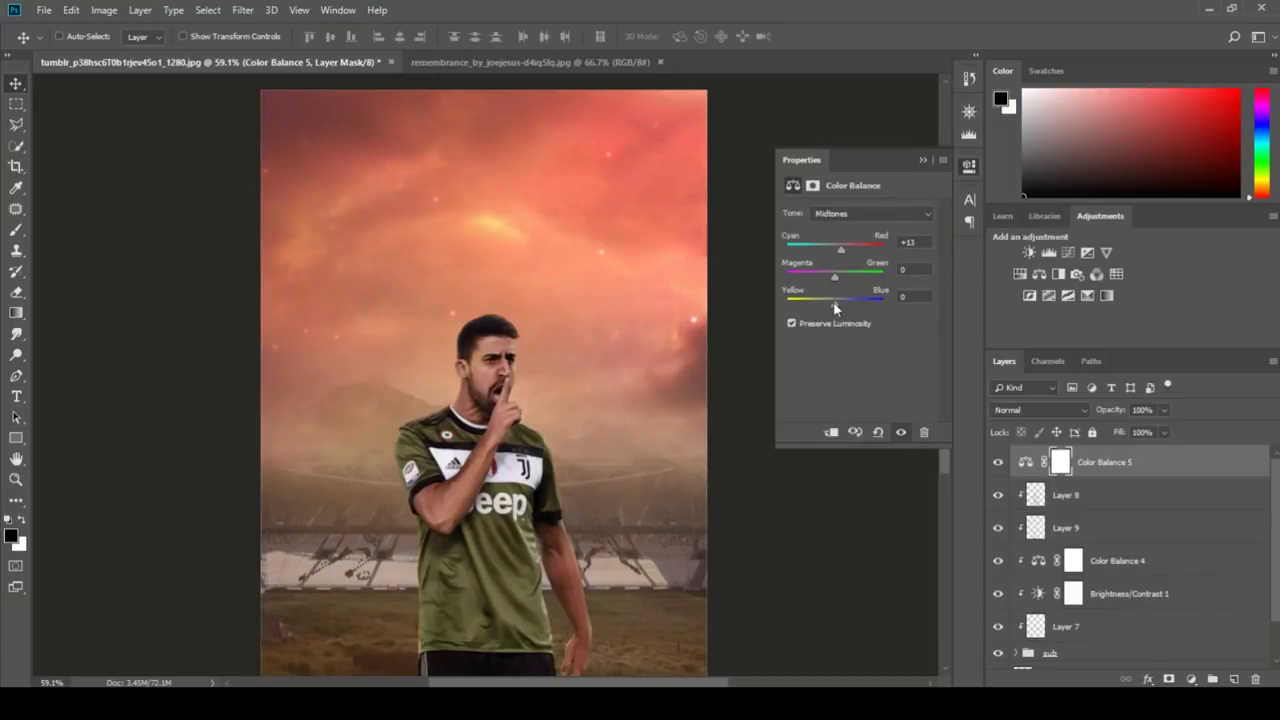
left_click_drag(835, 303, 833, 305)
left_click(1192, 680)
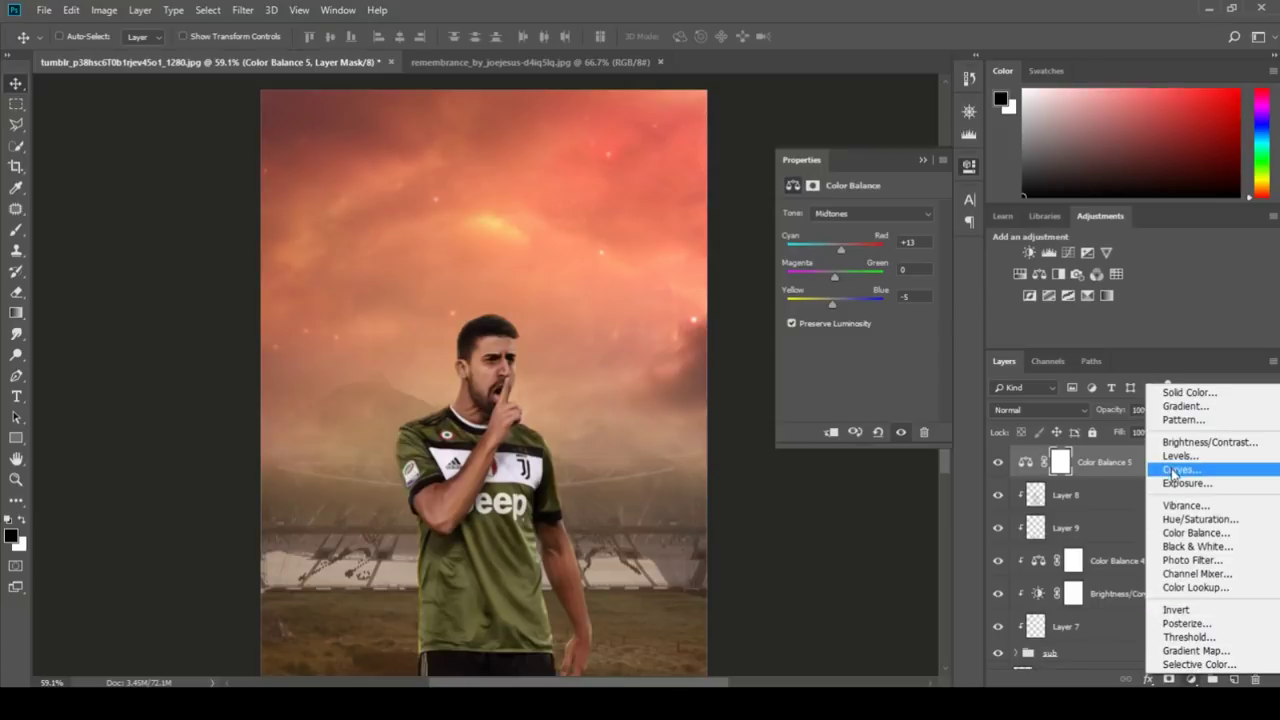
- Add a Curves layer with the black point raised and a midtone point pulled slightly down
left_click(1175, 476)
mouse_move(818, 357)
left_mouse_down()
mouse_move(846, 327)
mouse_move(816, 350)
left_mouse_up()
left_click(845, 322)
left_click(817, 350)
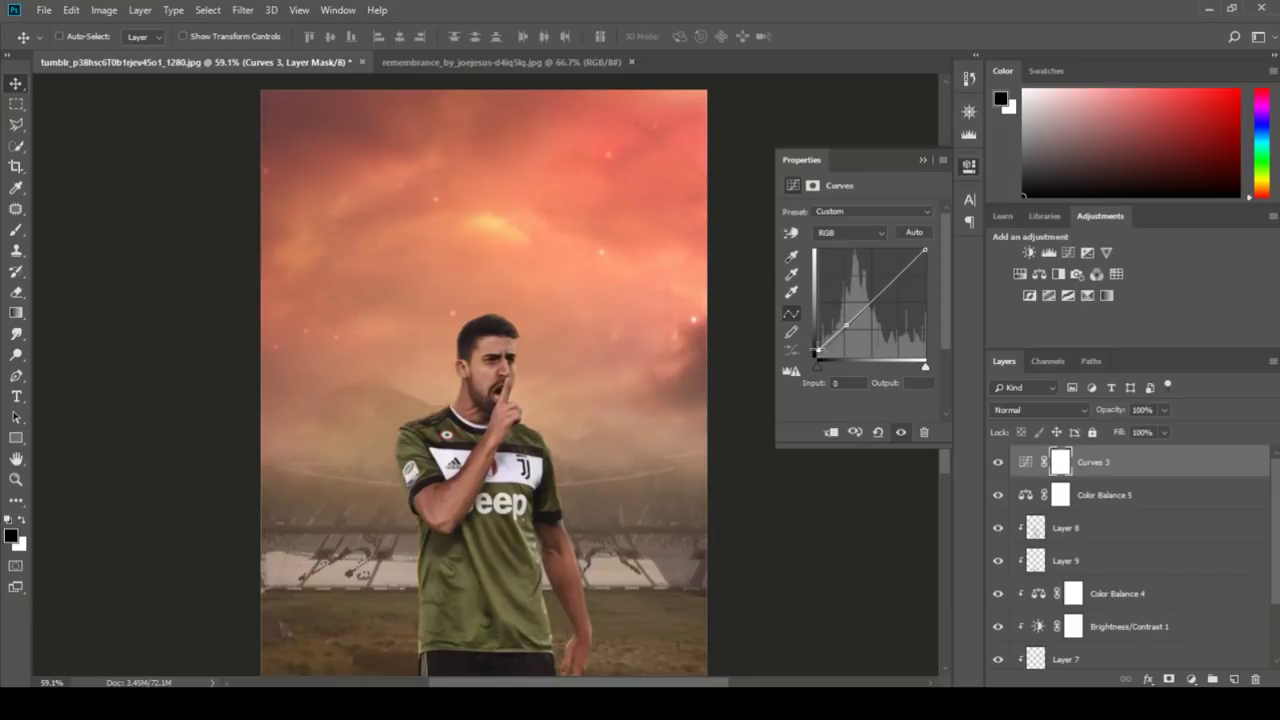
scroll(552, 364, "down", 1)
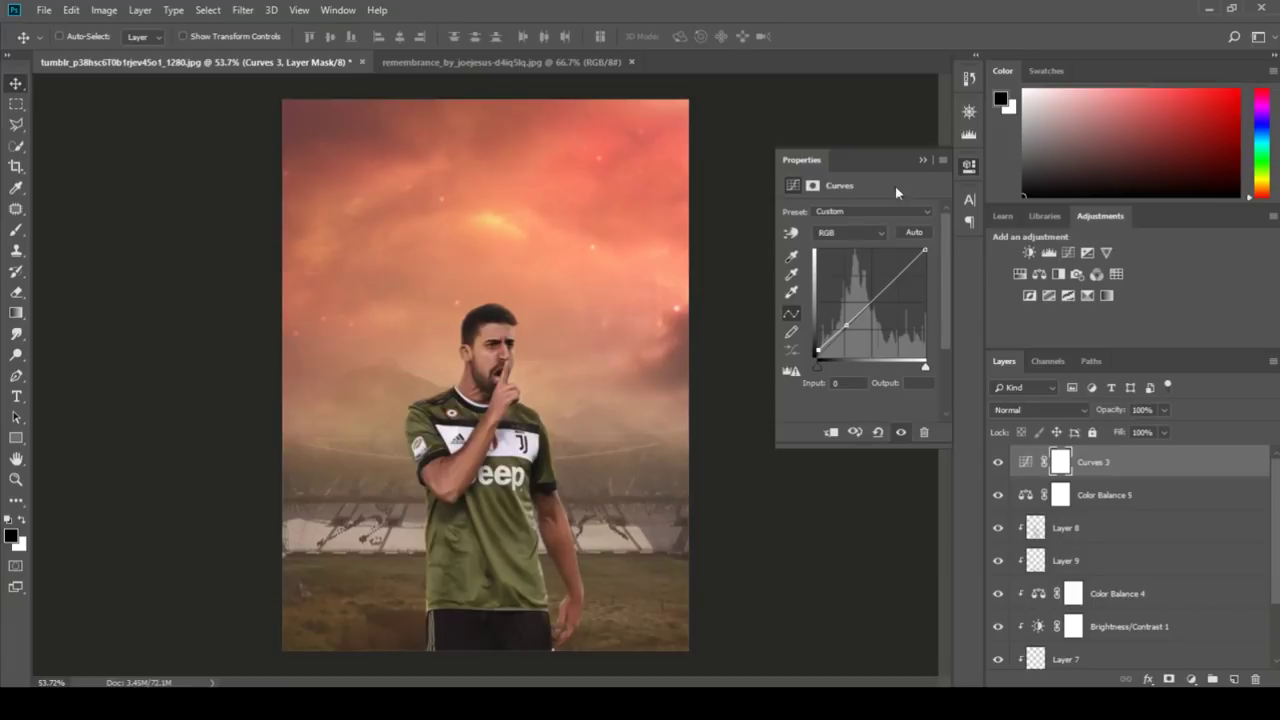
left_click(923, 160)
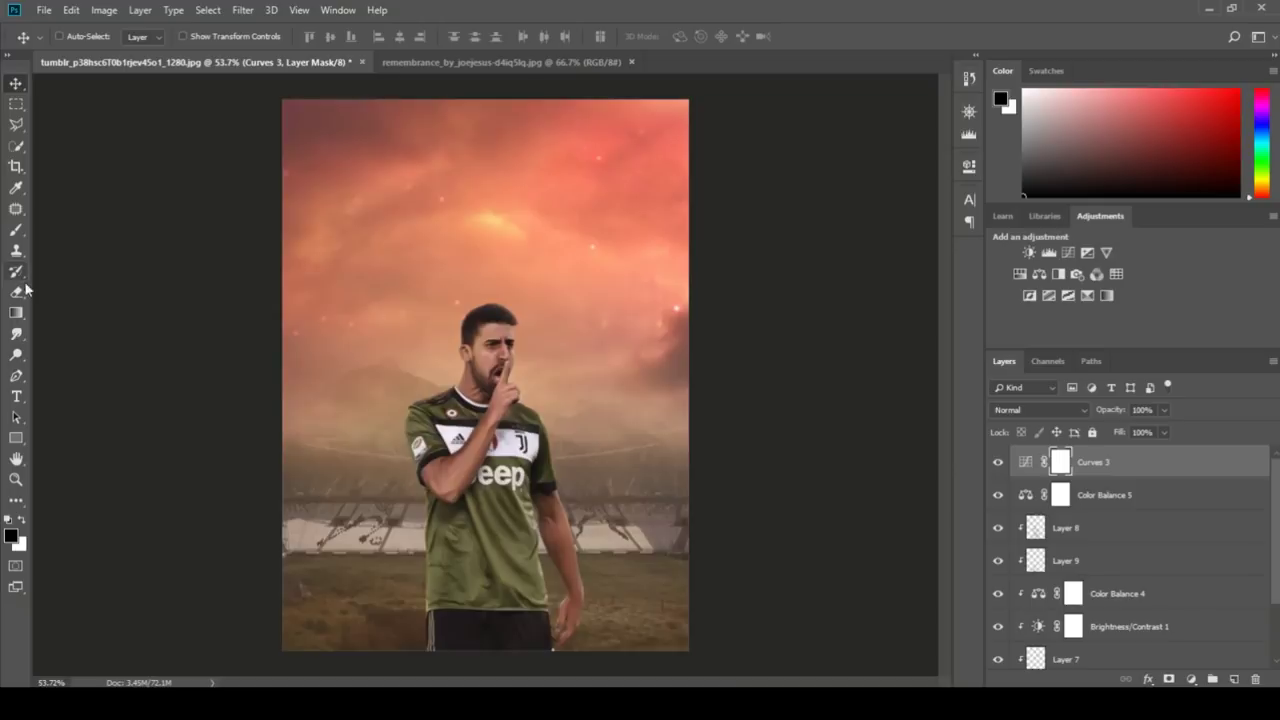
- With the Type tool, place a new text layer in the orange sky above the player
left_click(16, 396)
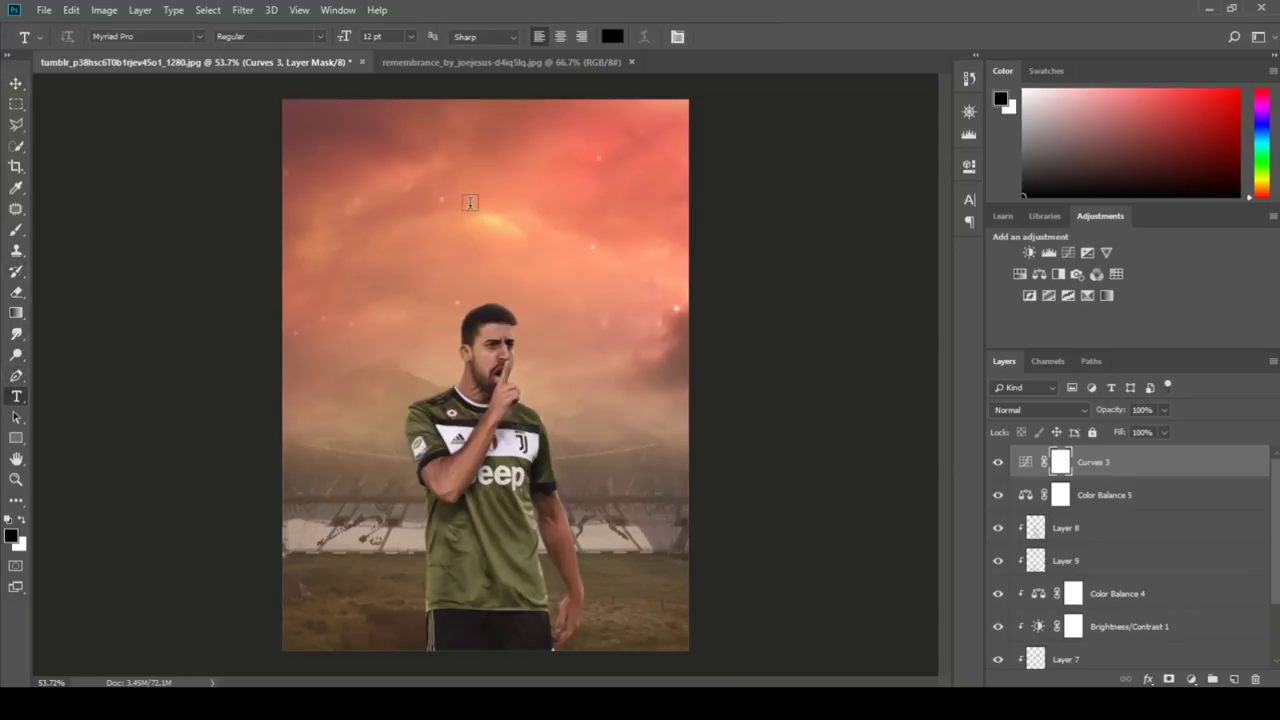
left_click(469, 202)
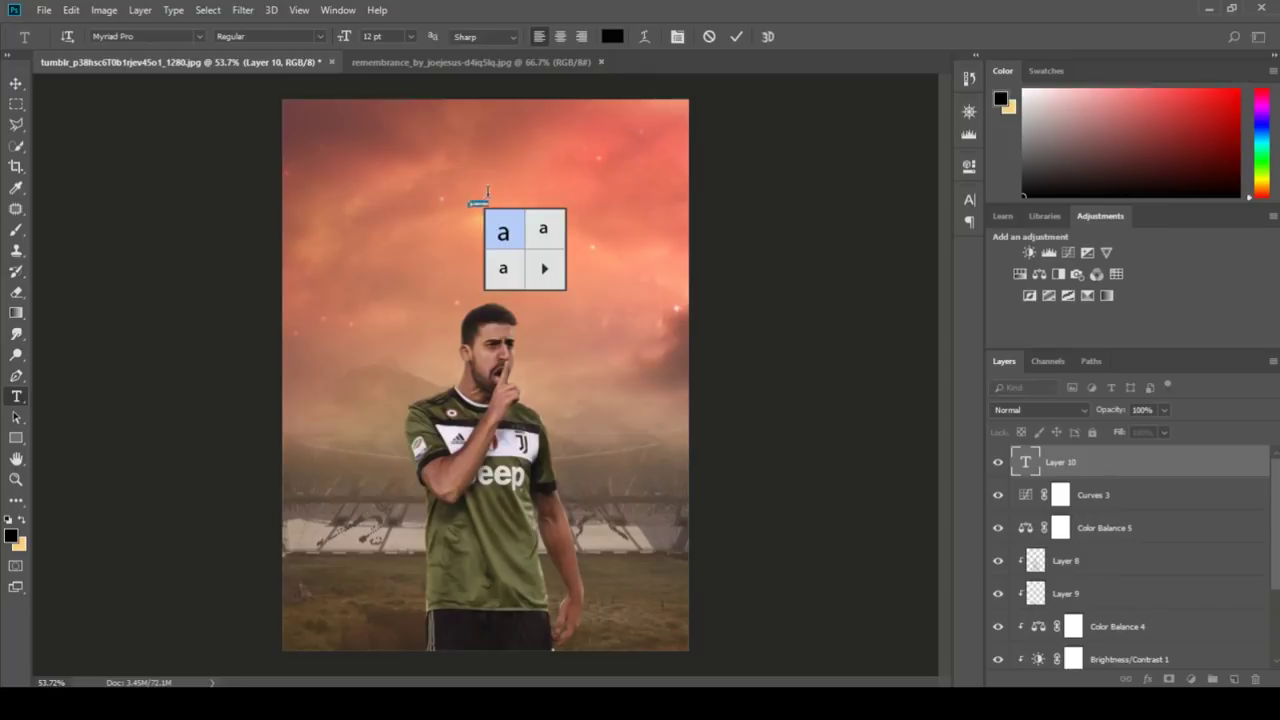
scroll(530, 185, "up", 1)
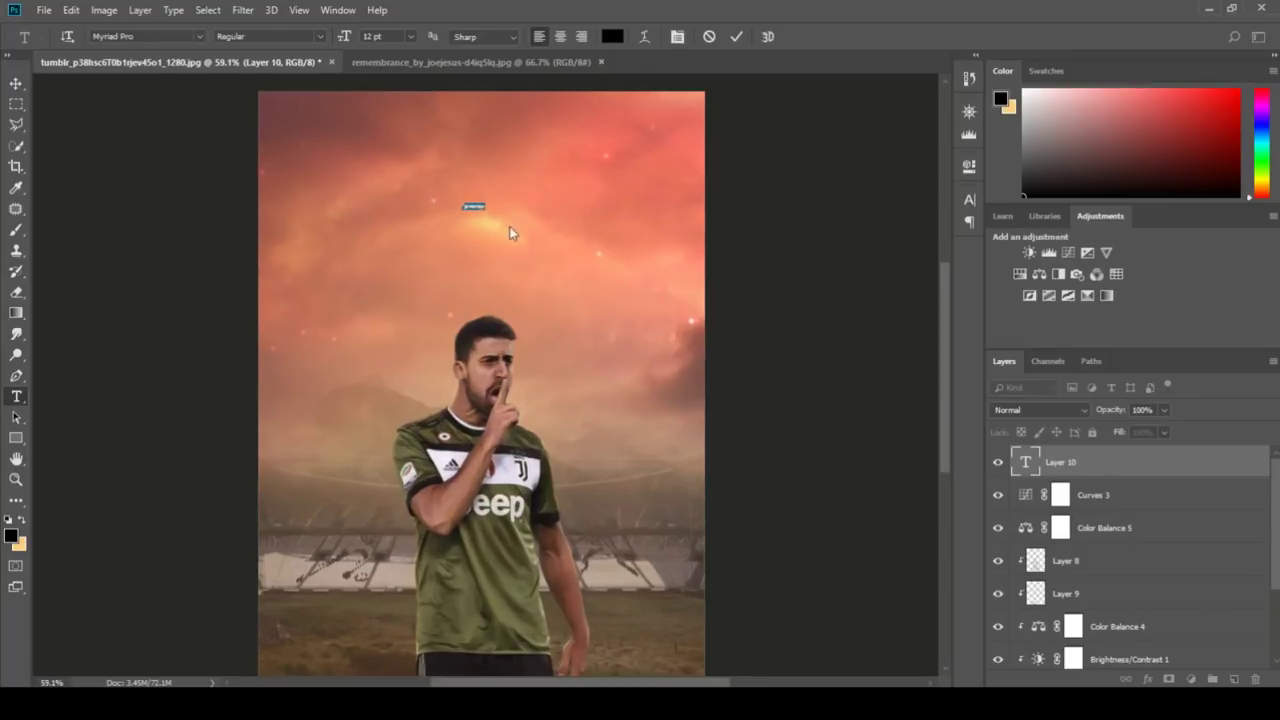